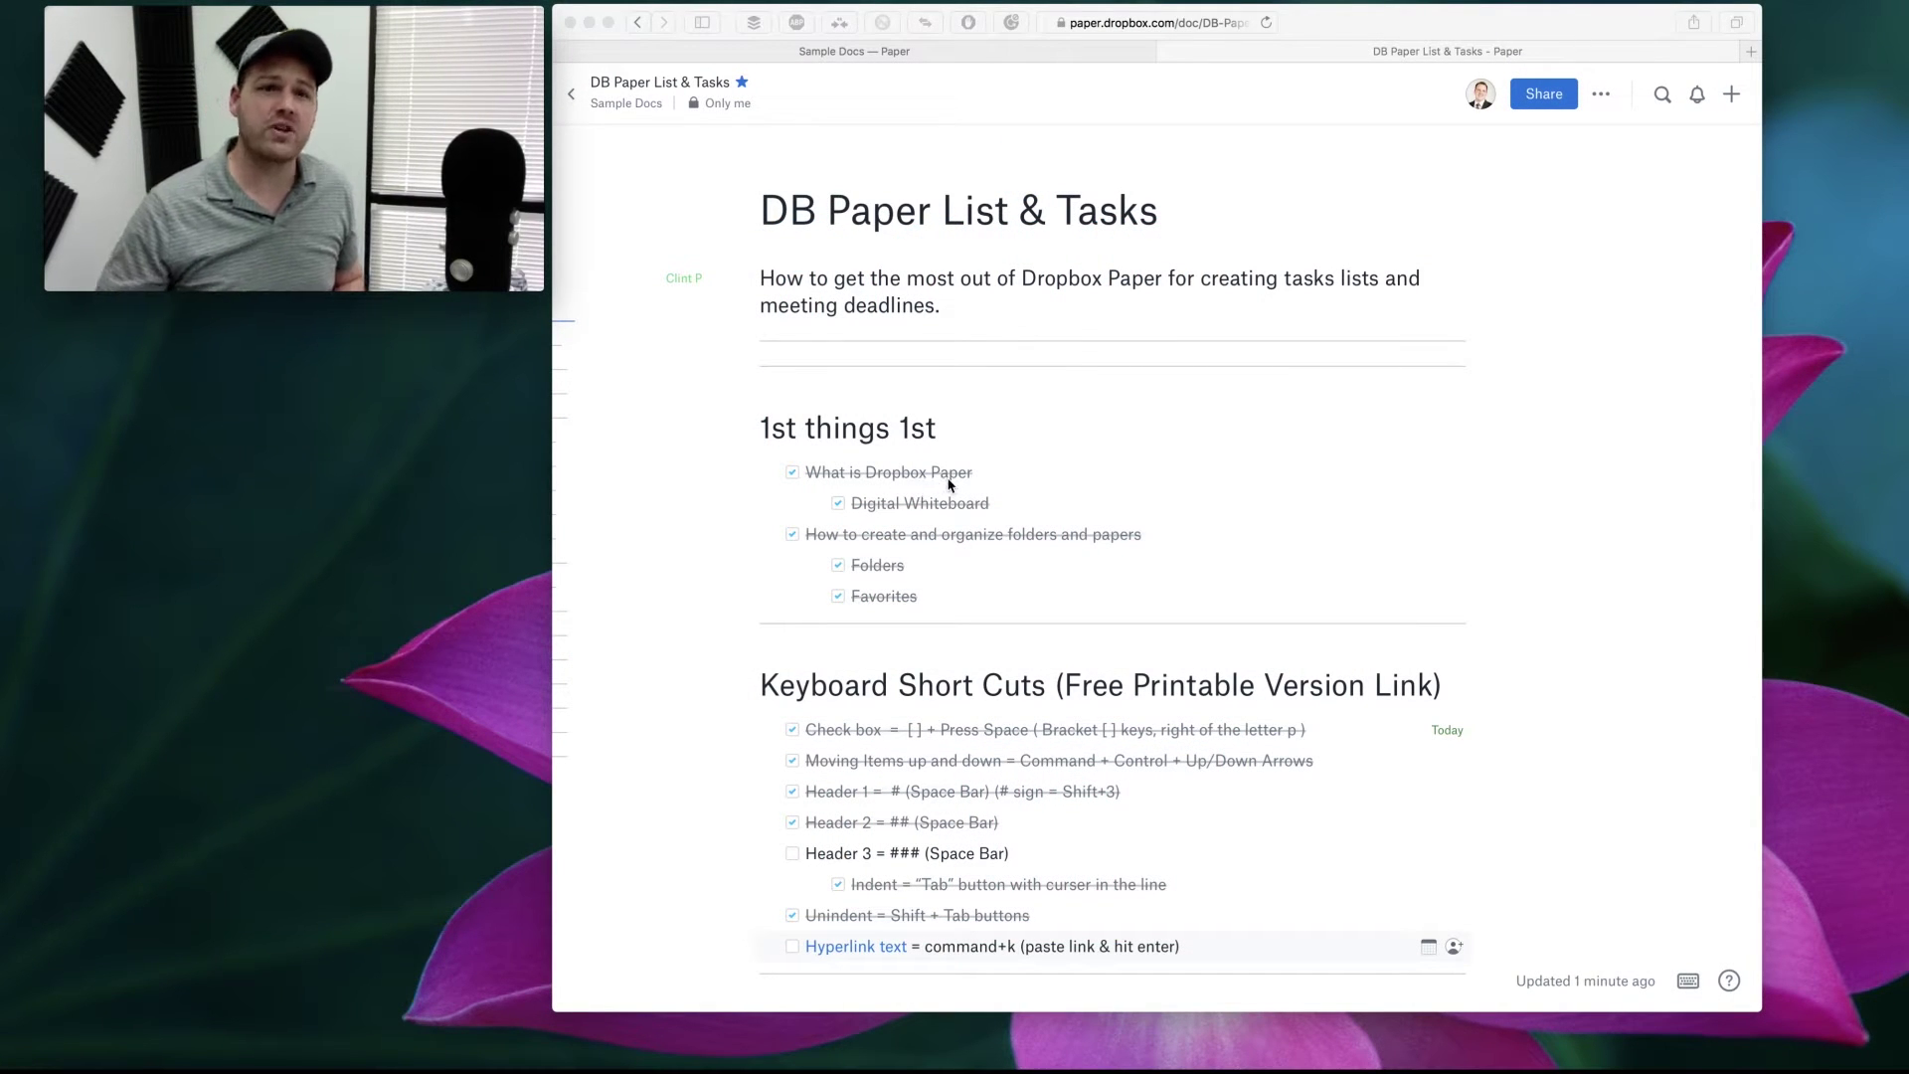
Scroll the List & Tasks doc and expand its table of contents, from DBP List & Tasks Tips to Upcoming.
{"action": "scroll", "coordinate": [949, 484], "scroll_direction": "down", "scroll_amount": 1}
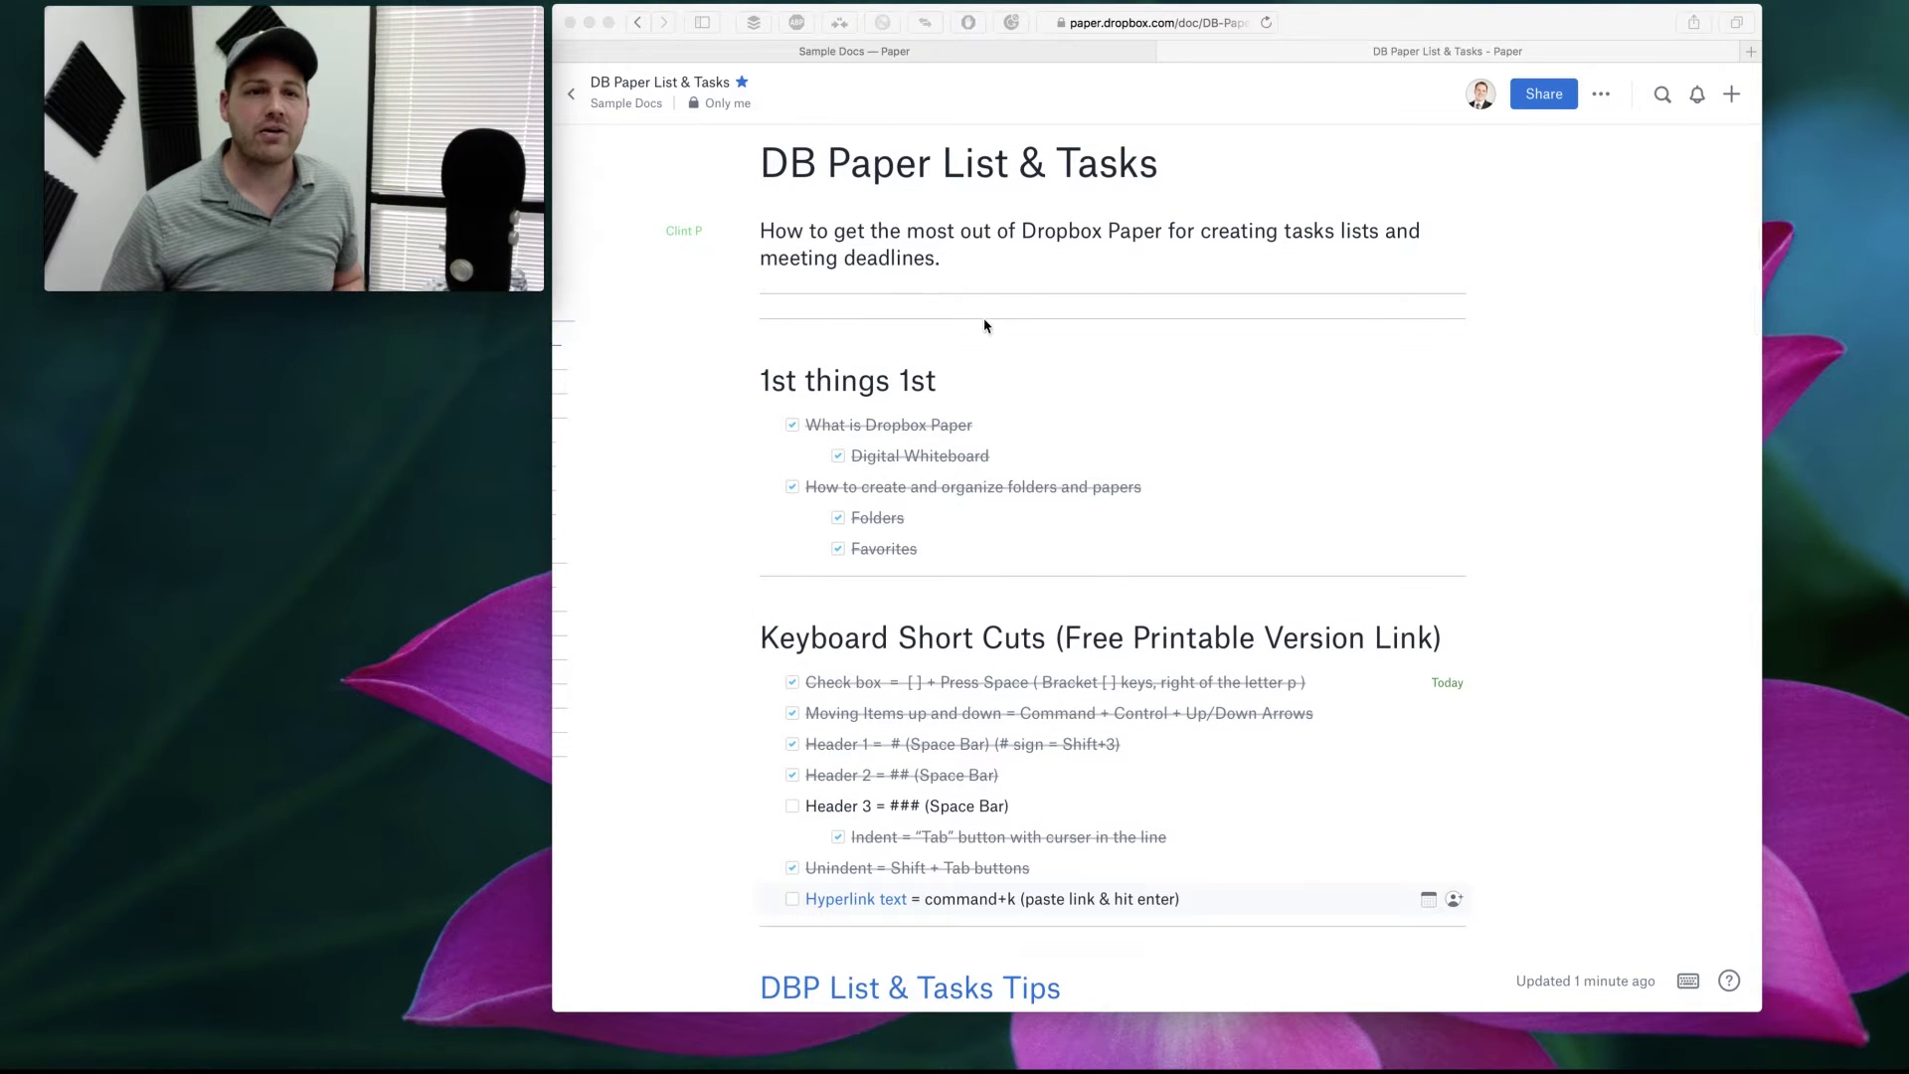
{"action": "scroll", "coordinate": [1028, 437], "scroll_direction": "down", "scroll_amount": 2}
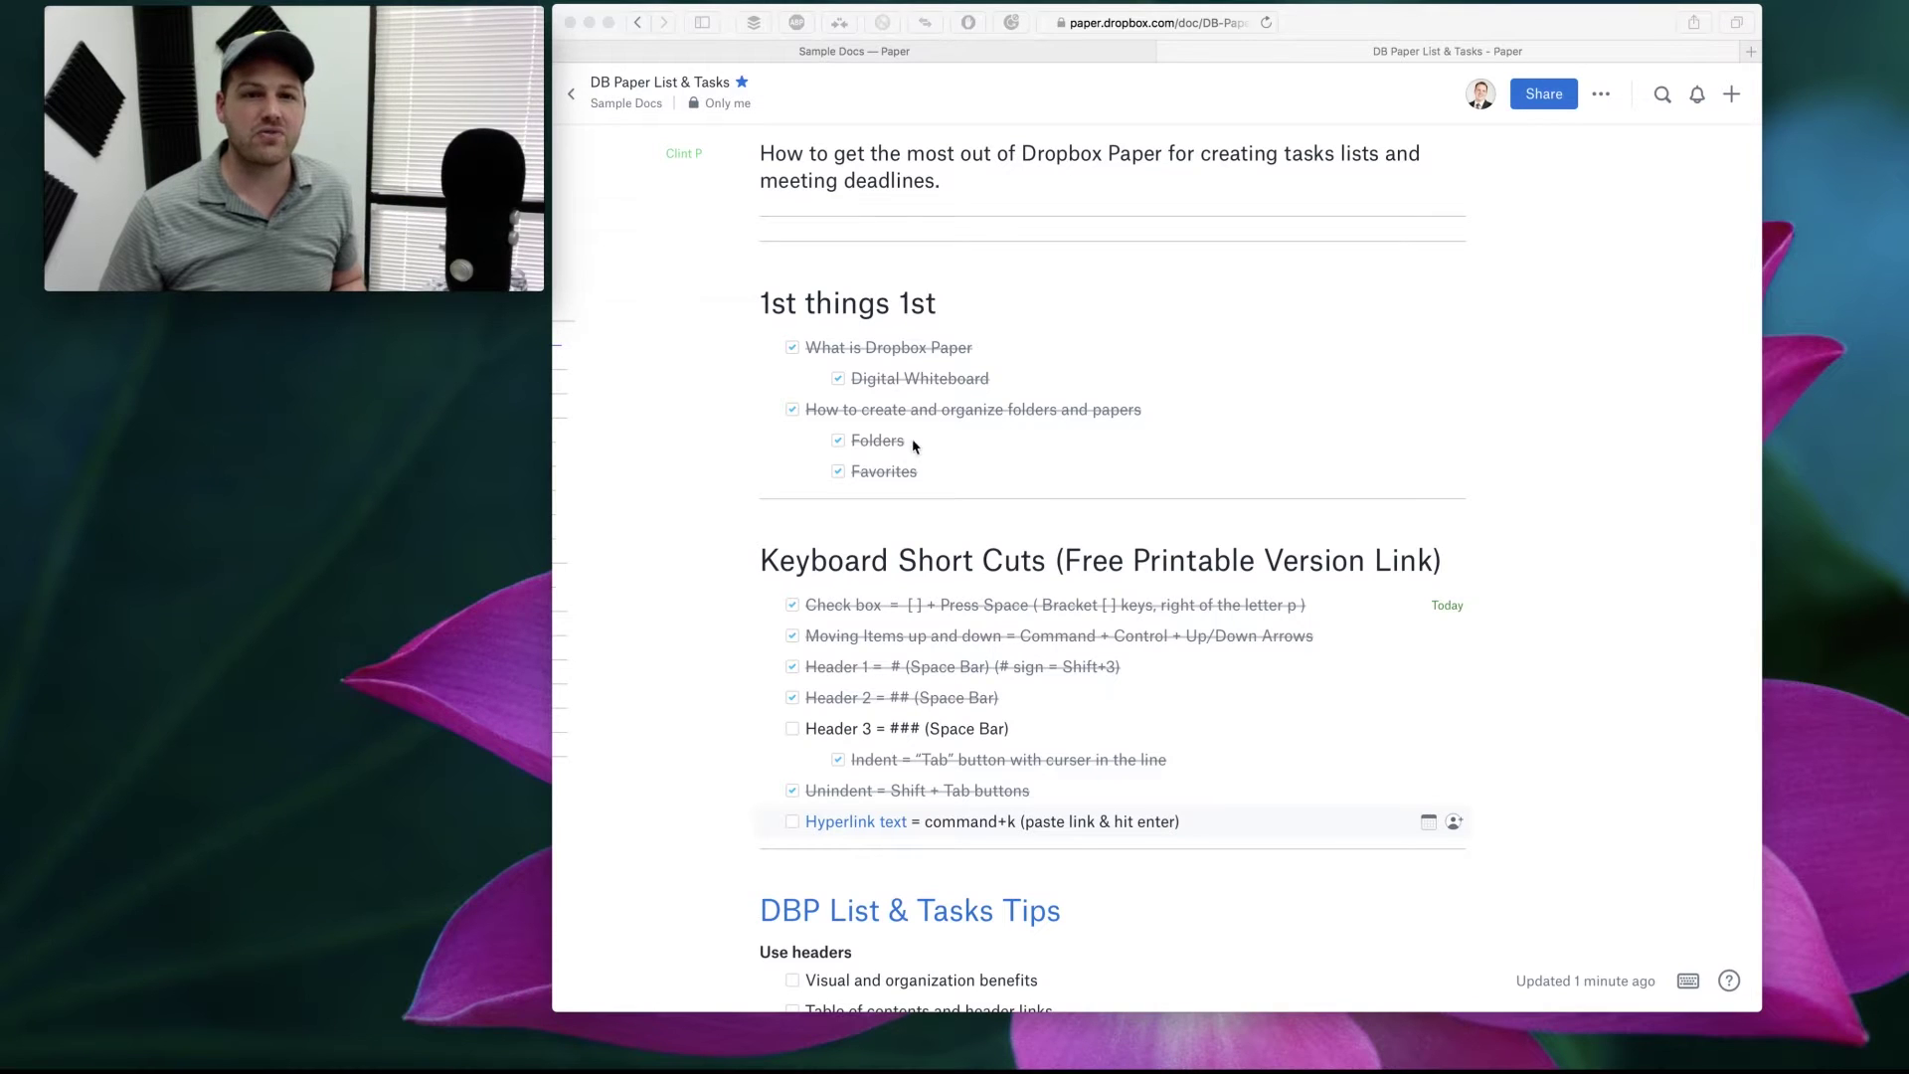
{"action": "scroll", "coordinate": [925, 455], "scroll_direction": "down", "scroll_amount": 4}
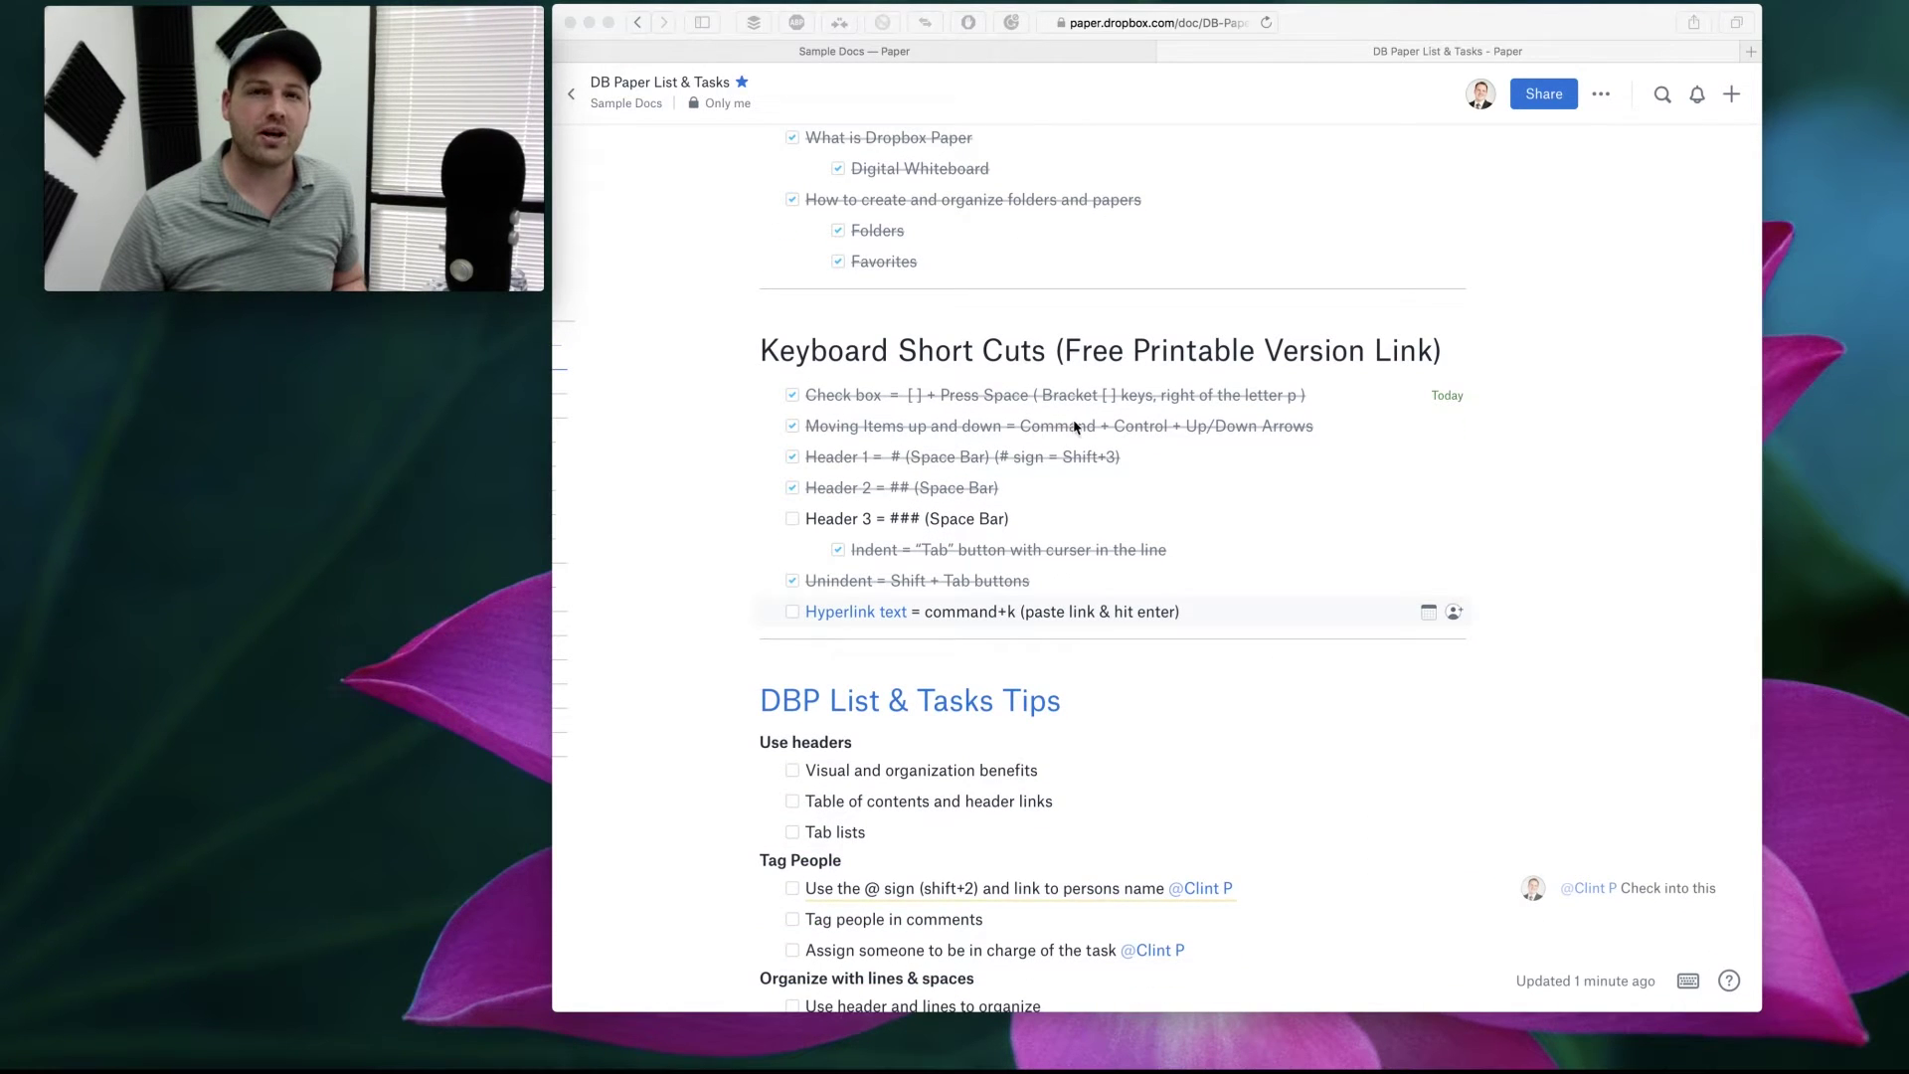
{"action": "scroll", "coordinate": [985, 401], "scroll_direction": "down", "scroll_amount": 10}
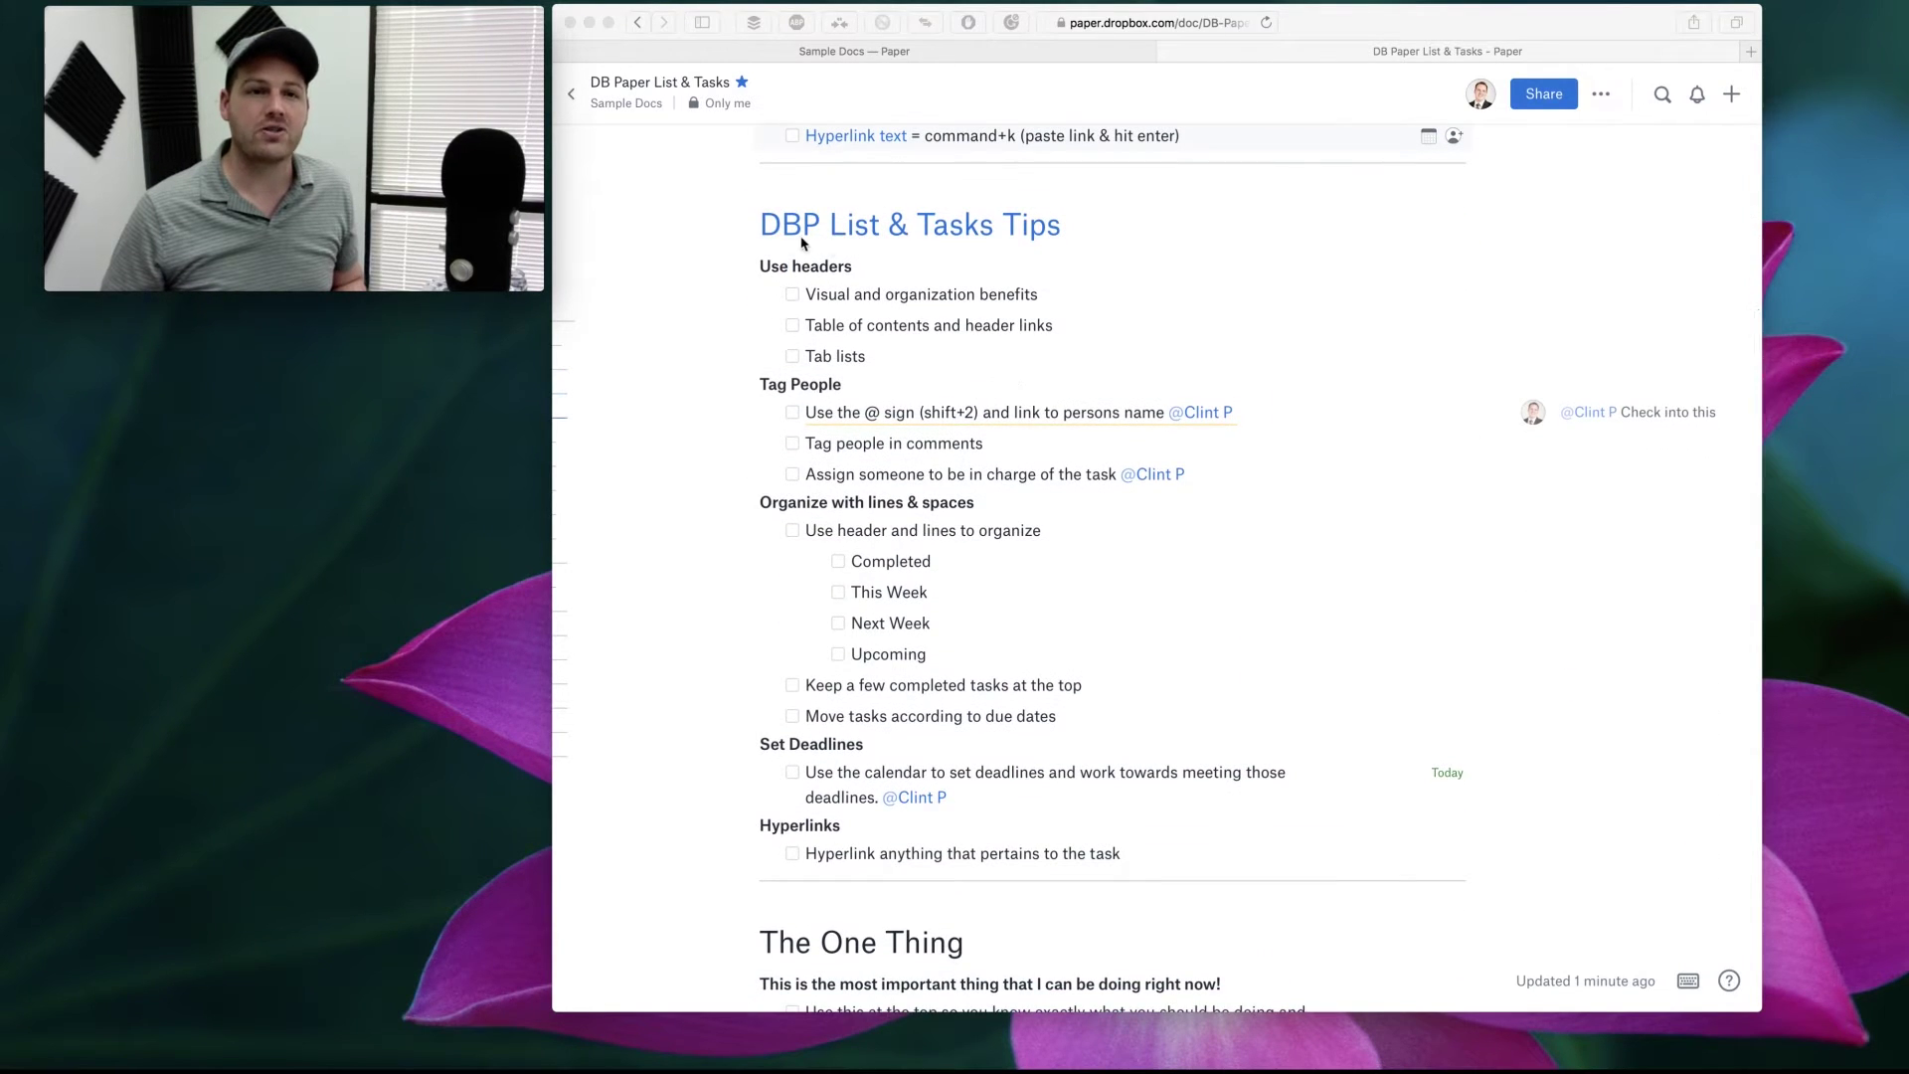
{"action": "scroll", "coordinate": [1070, 229], "scroll_direction": "down", "scroll_amount": 2}
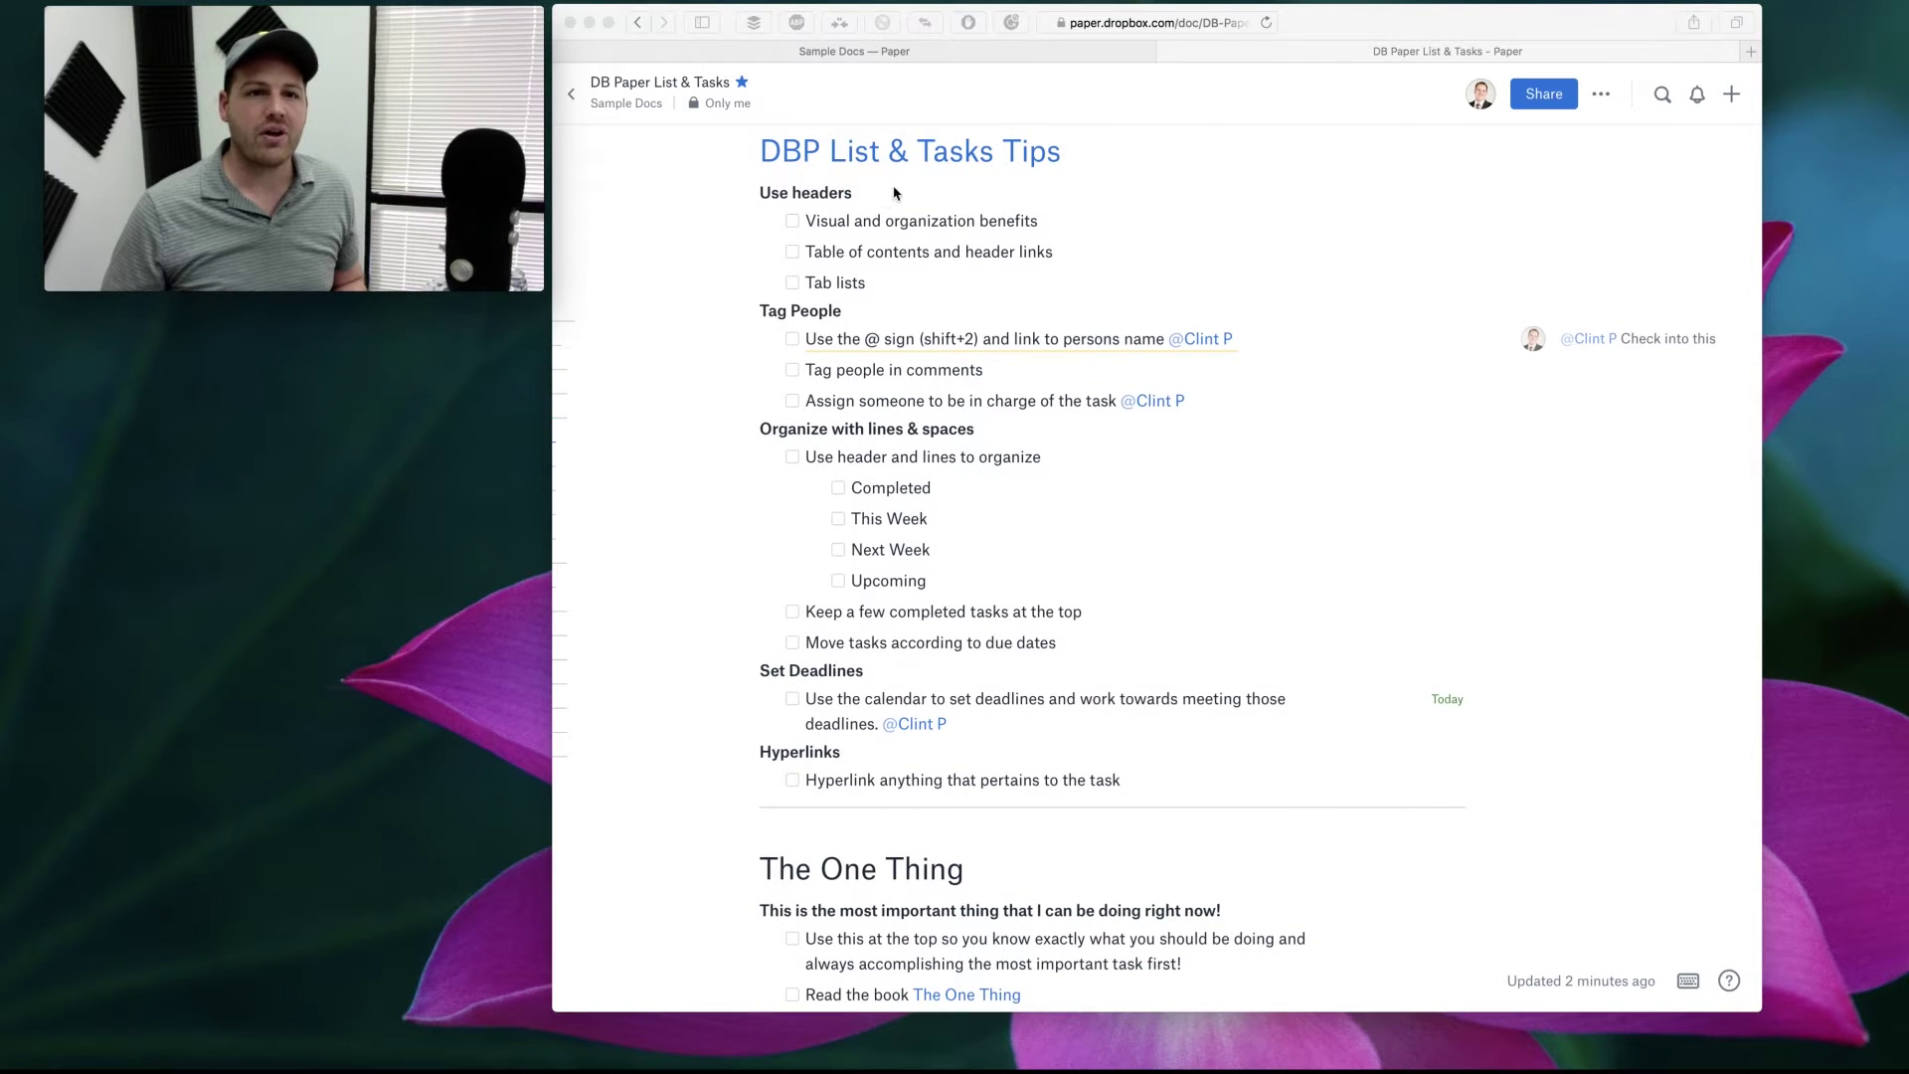
{"action": "left_click", "coordinate": [878, 202]}
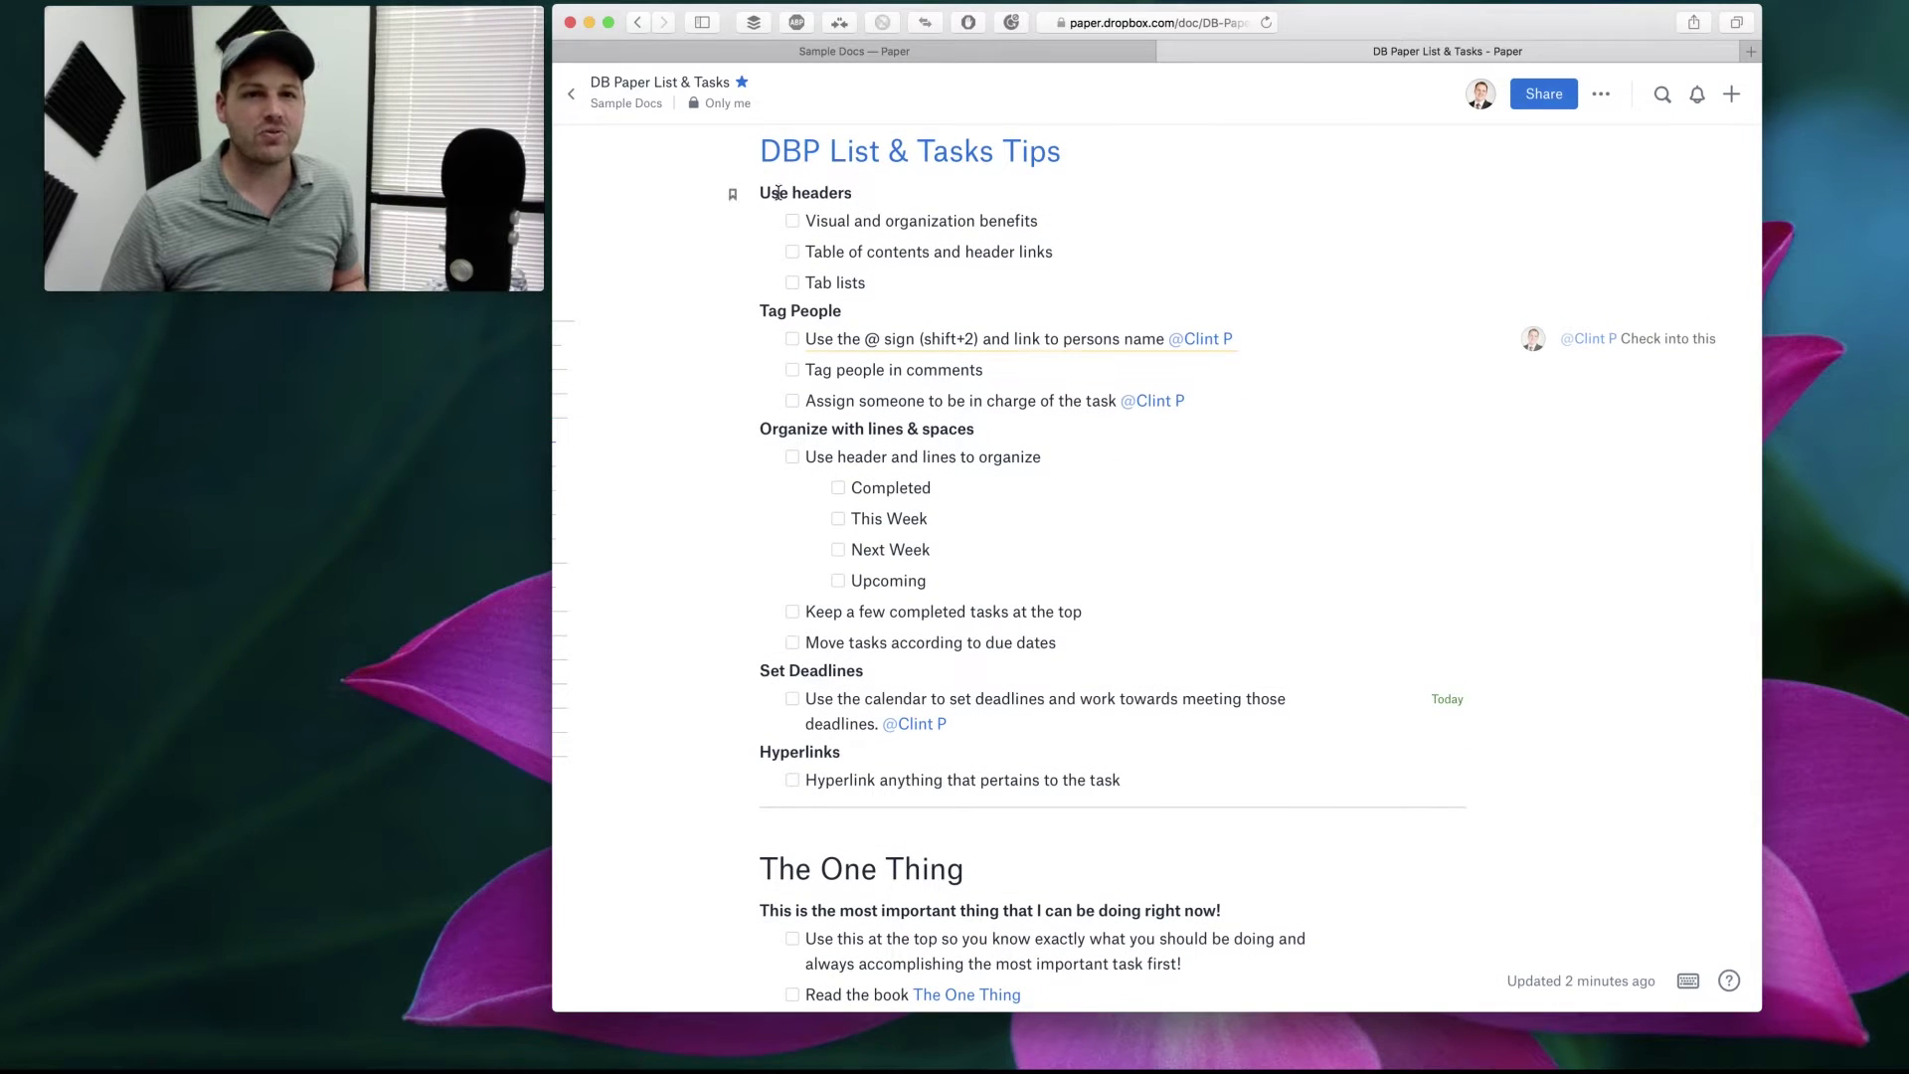
{"action": "left_click", "coordinate": [807, 220]}
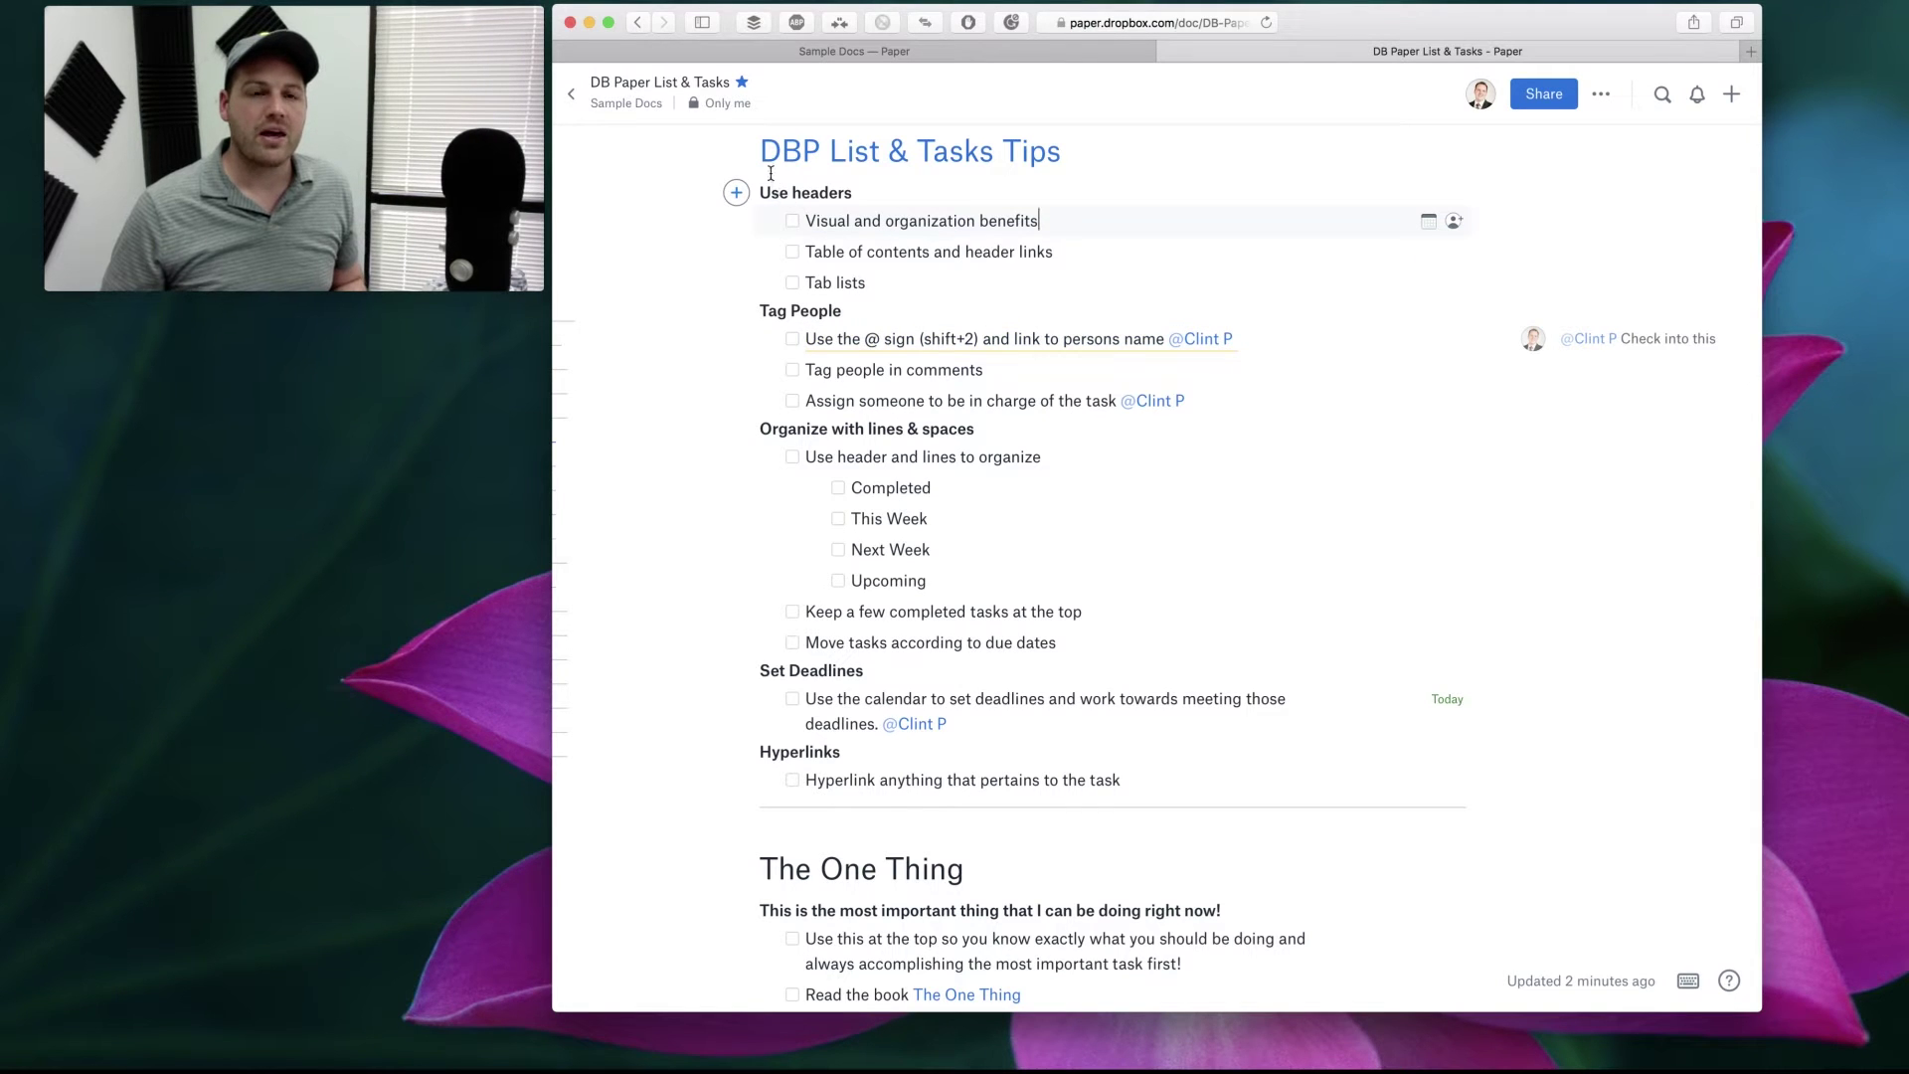
{"action": "mouse_move", "coordinate": [882, 158]}
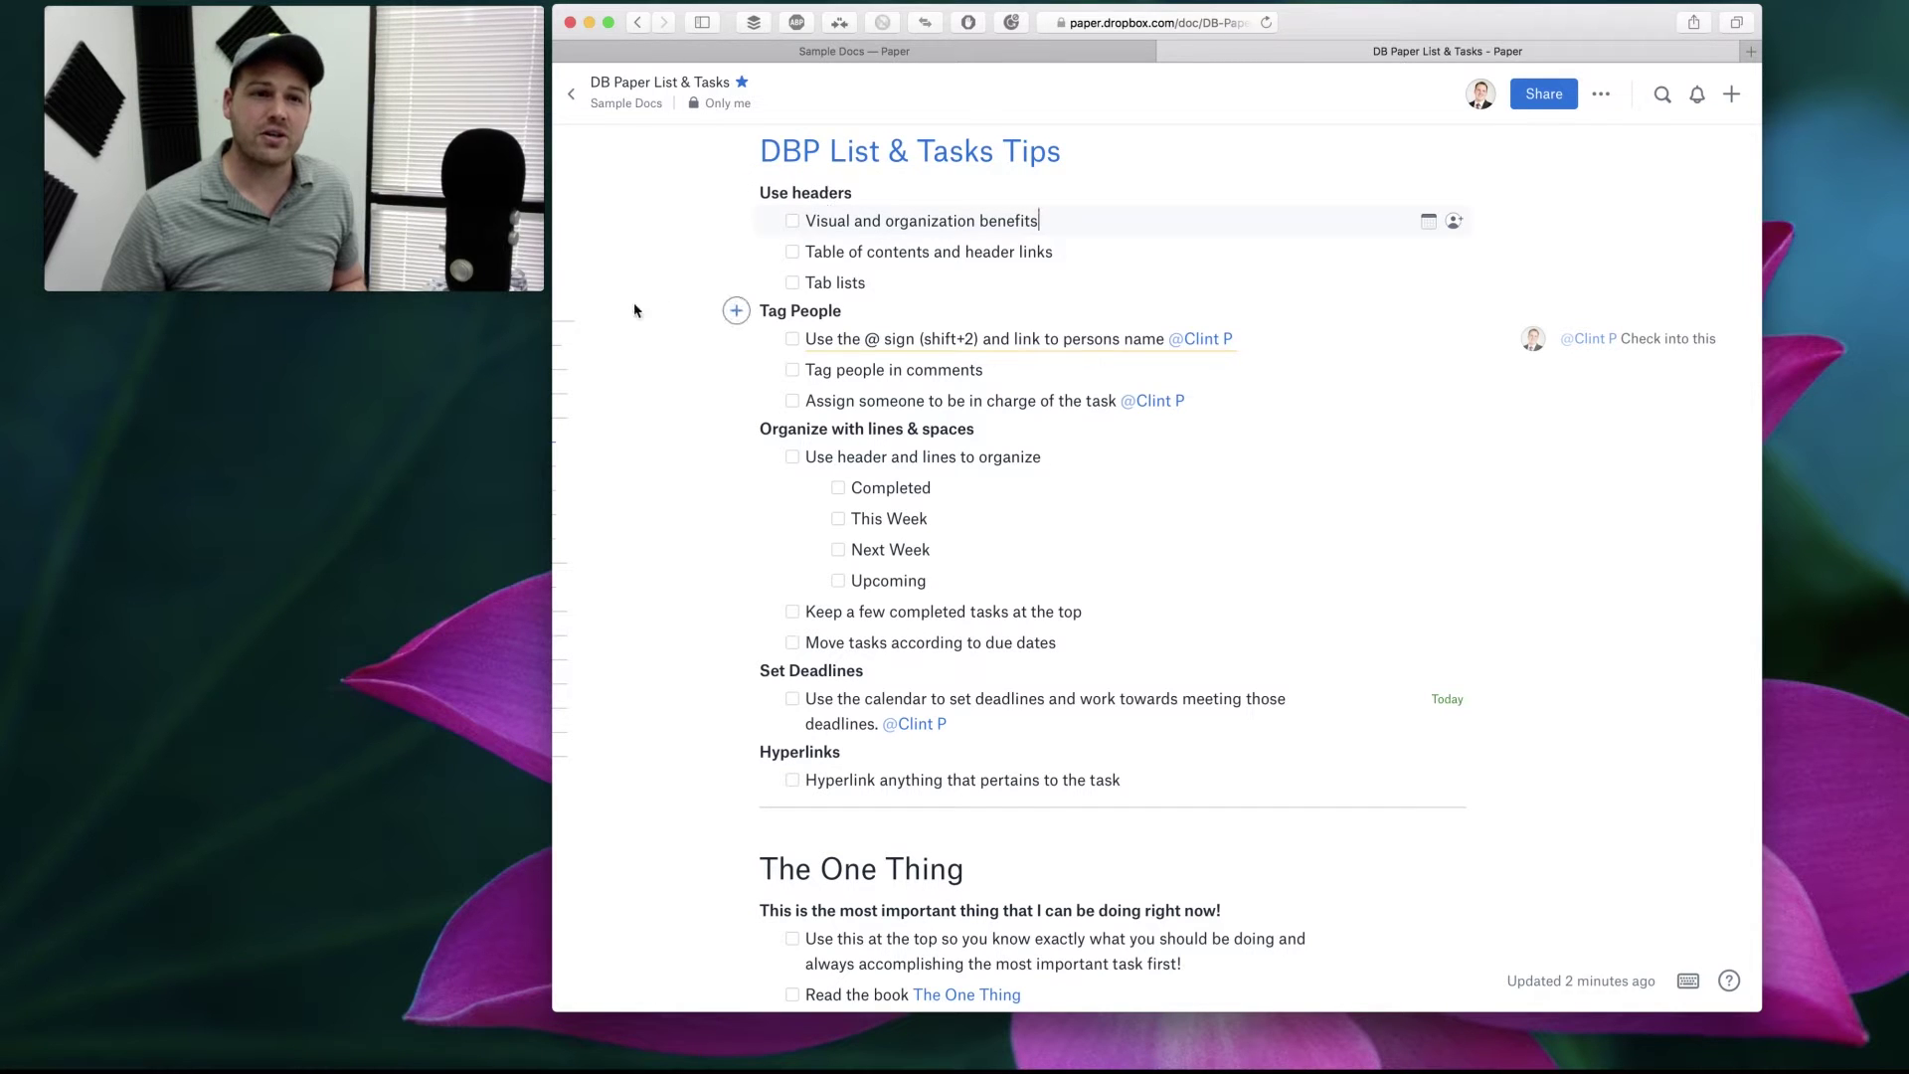
{"action": "mouse_move", "coordinate": [602, 348]}
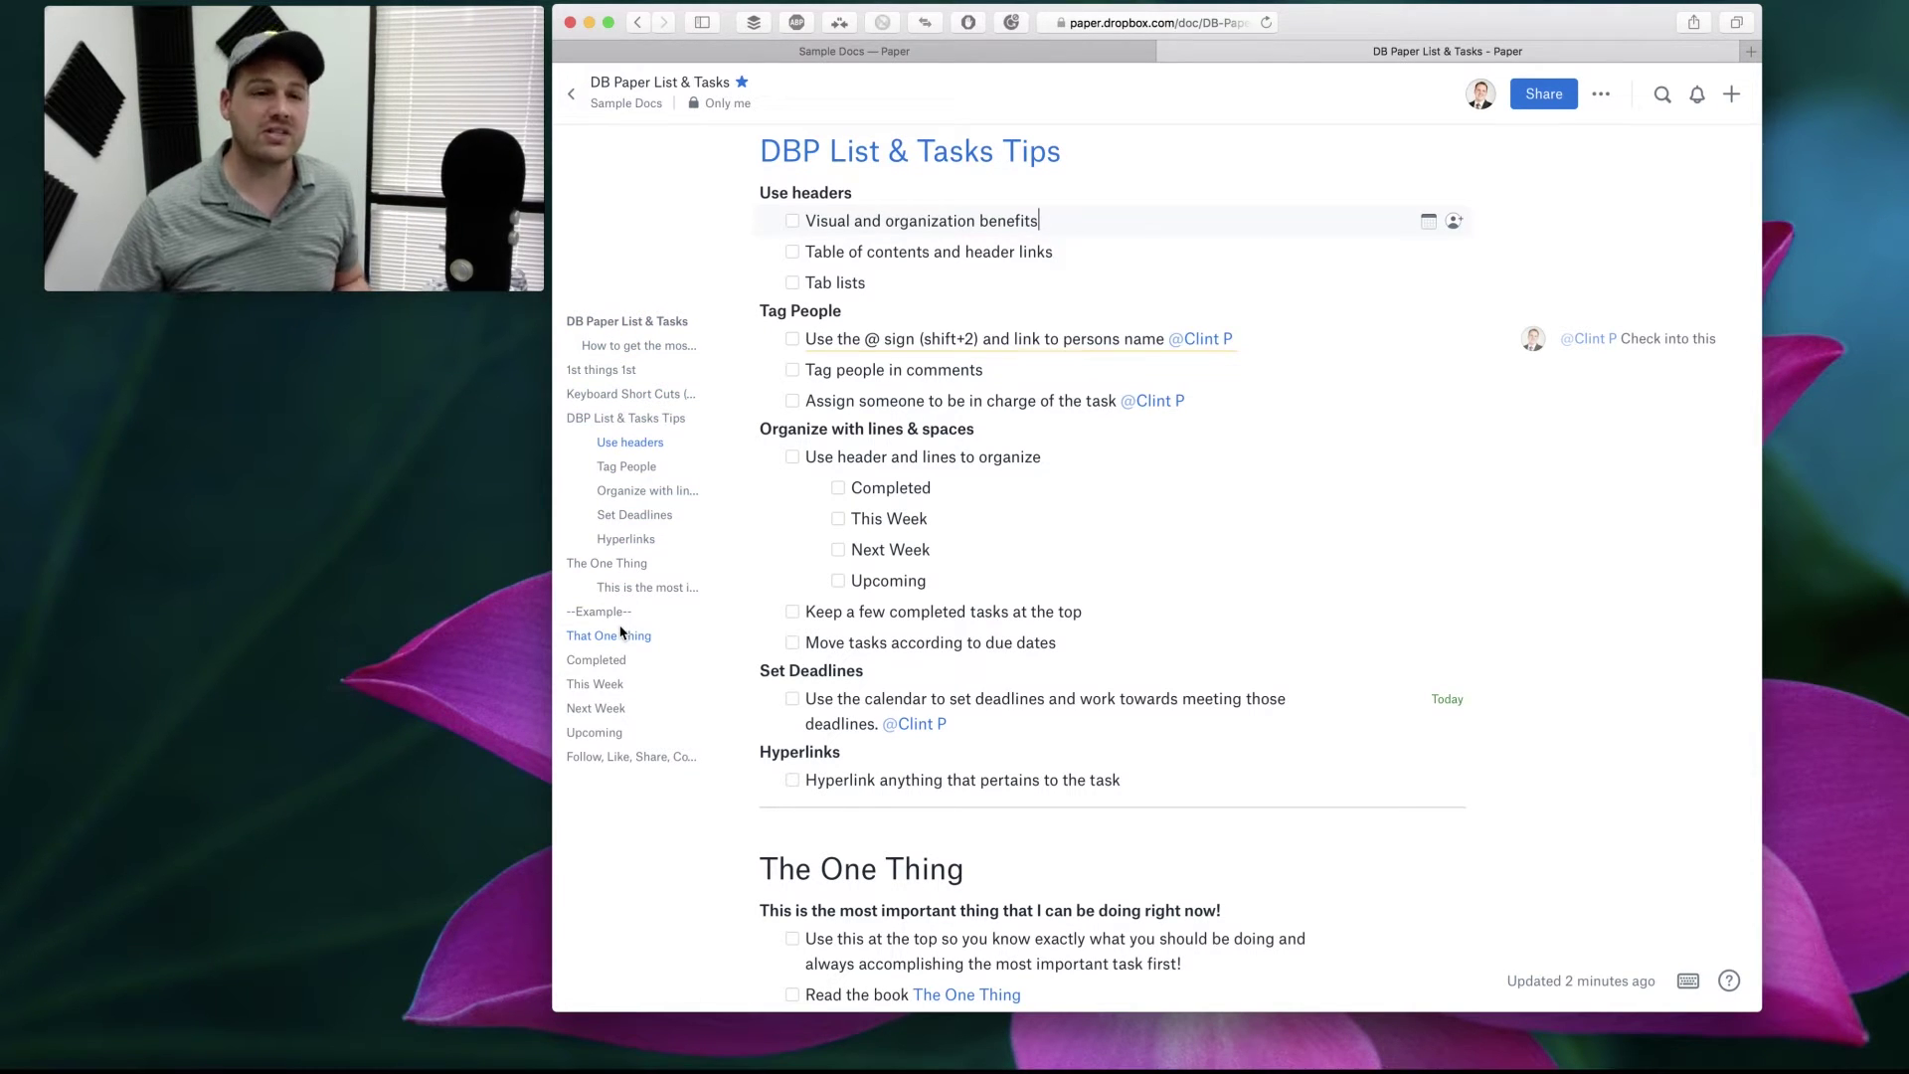
Jump through Completed, Upcoming and other sections via the table of contents, ending at Use headers.
{"action": "left_click", "coordinate": [596, 659]}
{"action": "left_click", "coordinate": [602, 732]}
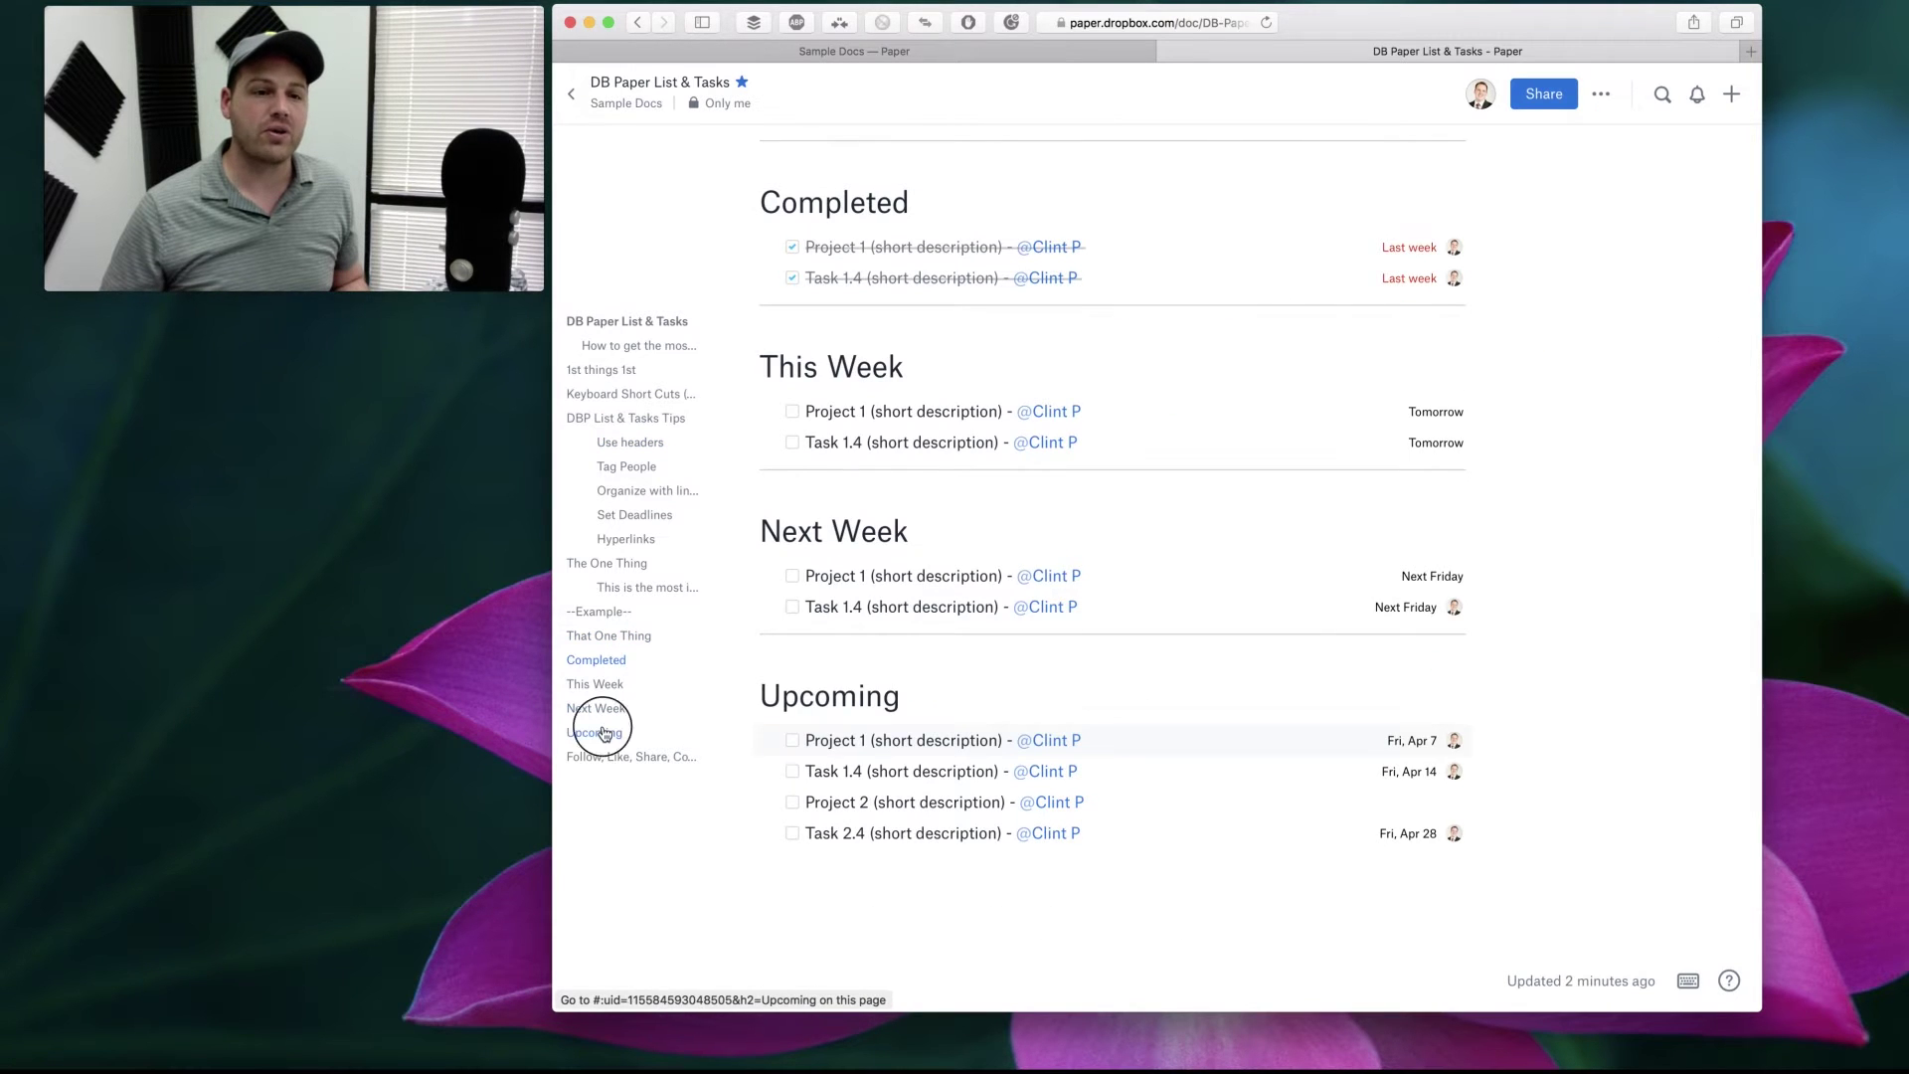
{"action": "left_click", "coordinate": [609, 757]}
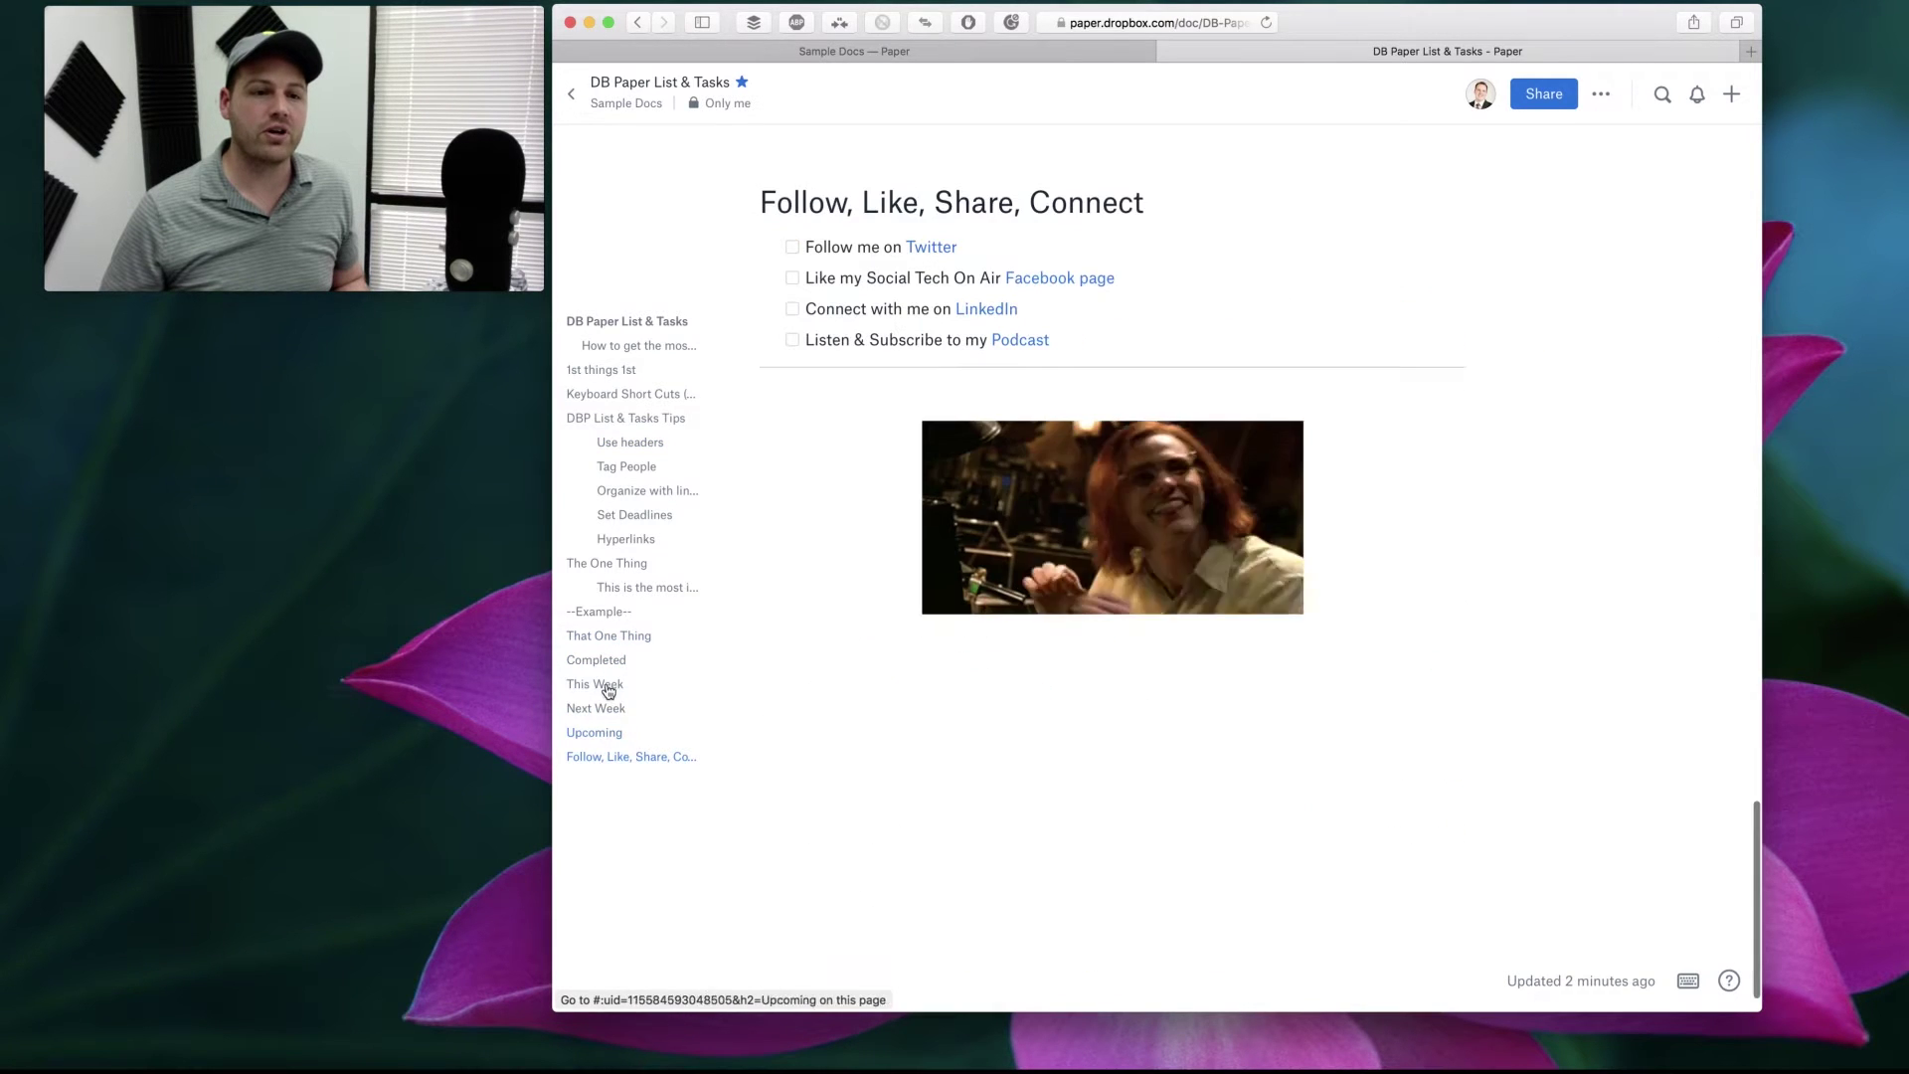
{"action": "left_click", "coordinate": [601, 376]}
{"action": "left_click", "coordinate": [608, 419]}
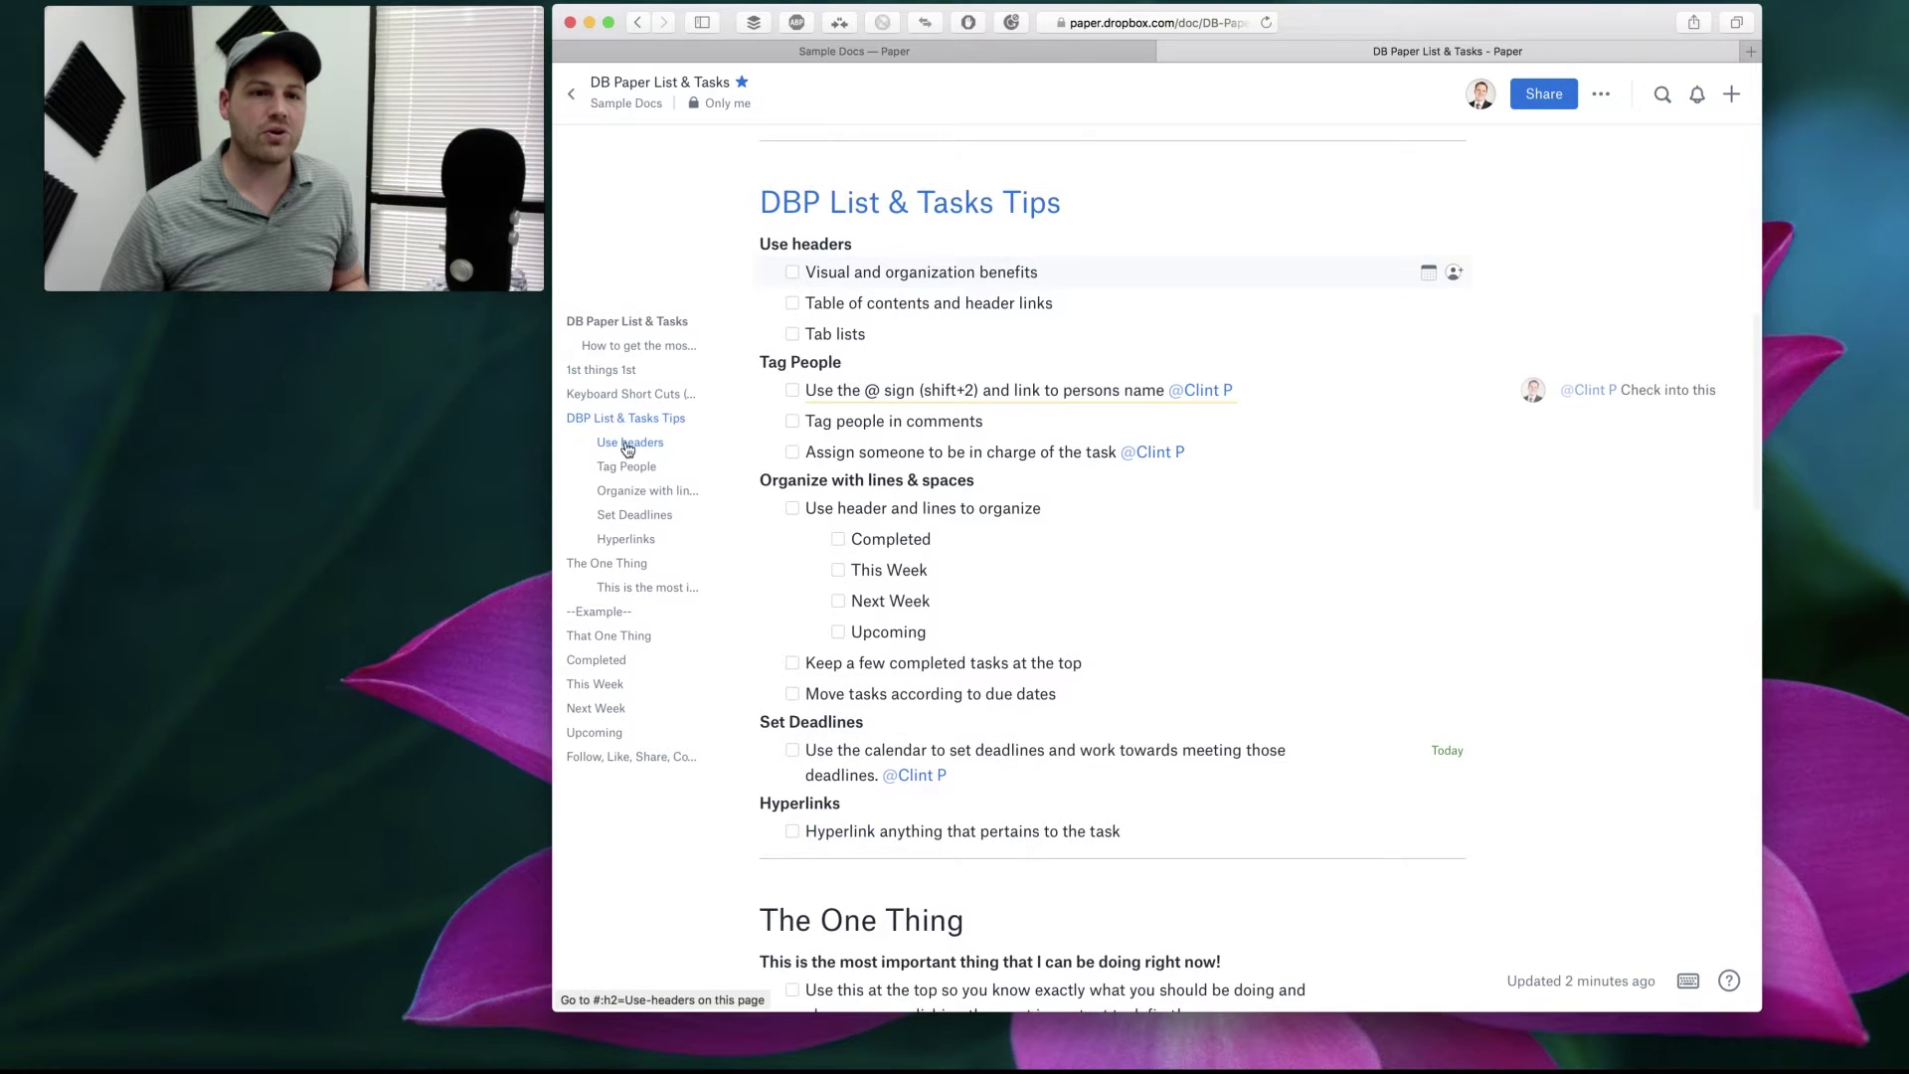
{"action": "left_click", "coordinate": [628, 444]}
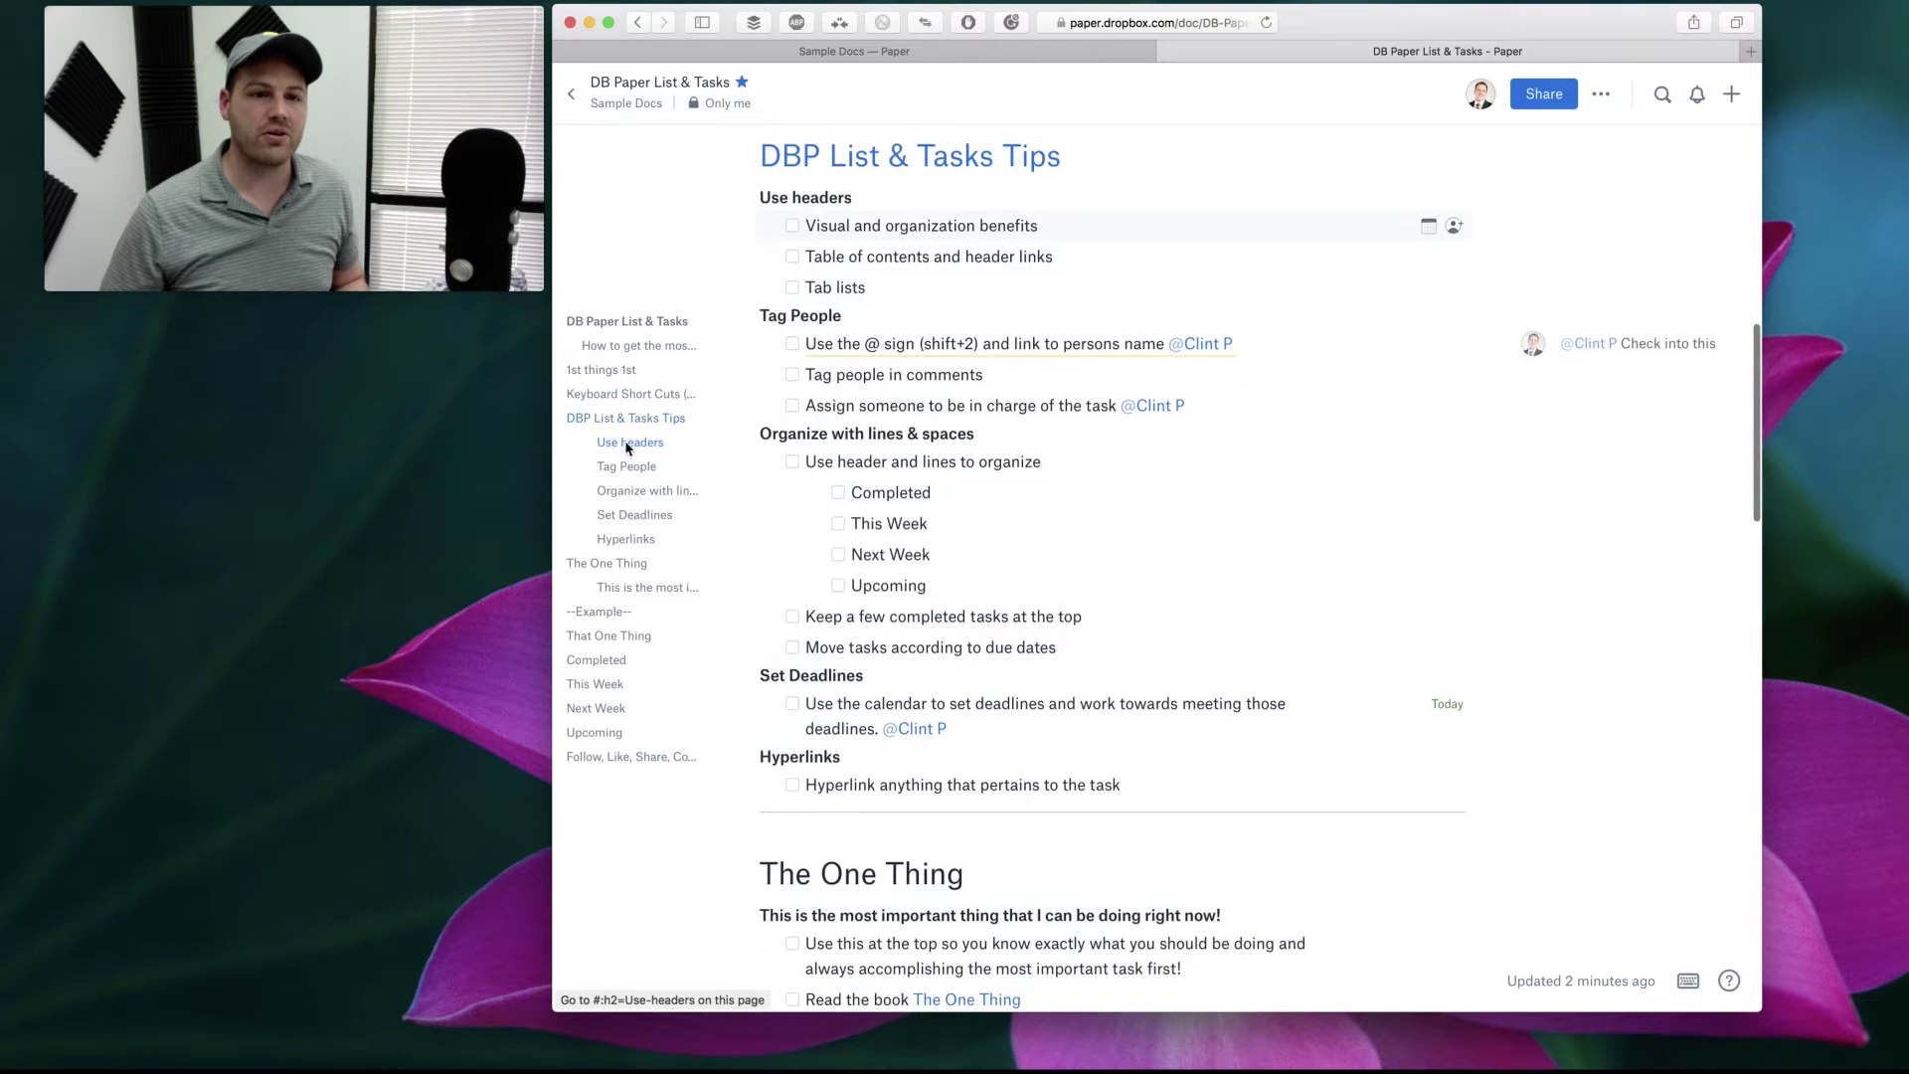
Check off Visual and organization benefits and Table of contents links, then outdent and re-indent a task.
{"action": "left_click", "coordinate": [792, 226]}
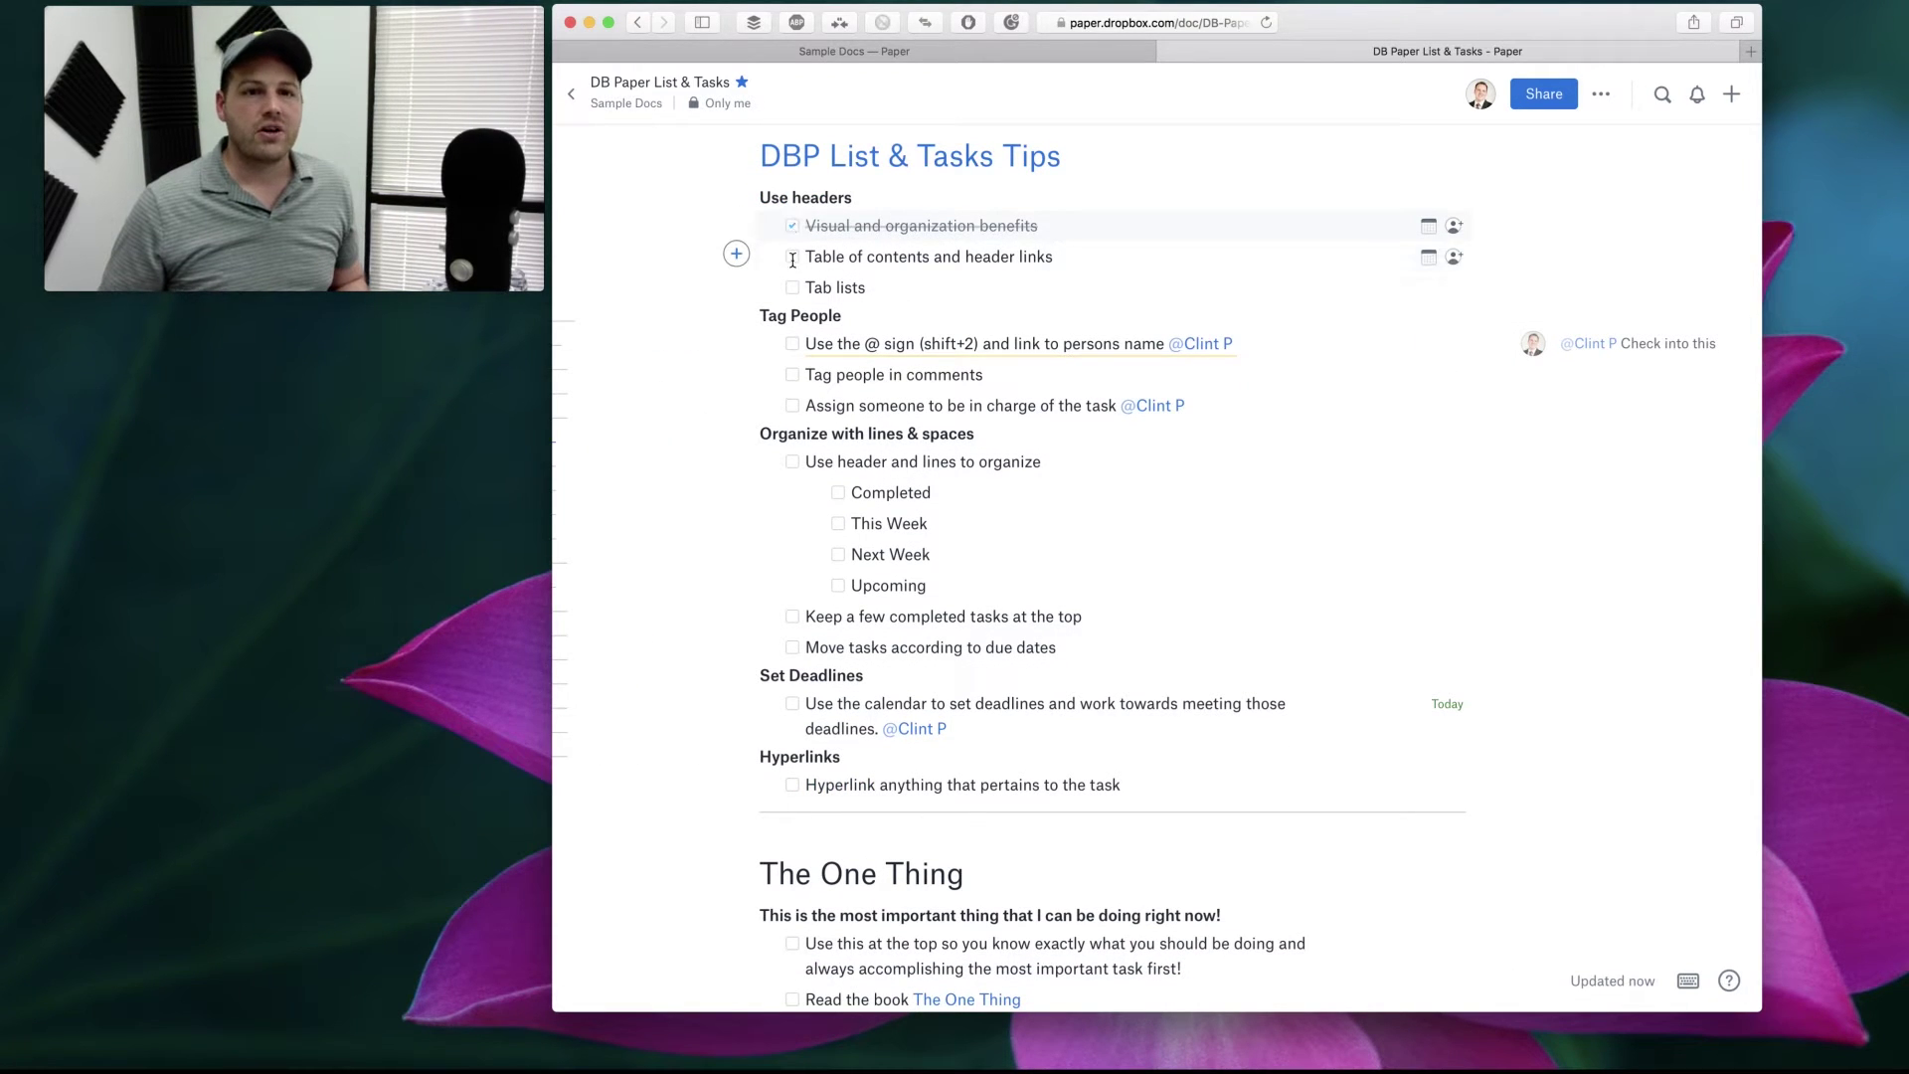
{"action": "left_click", "coordinate": [792, 257]}
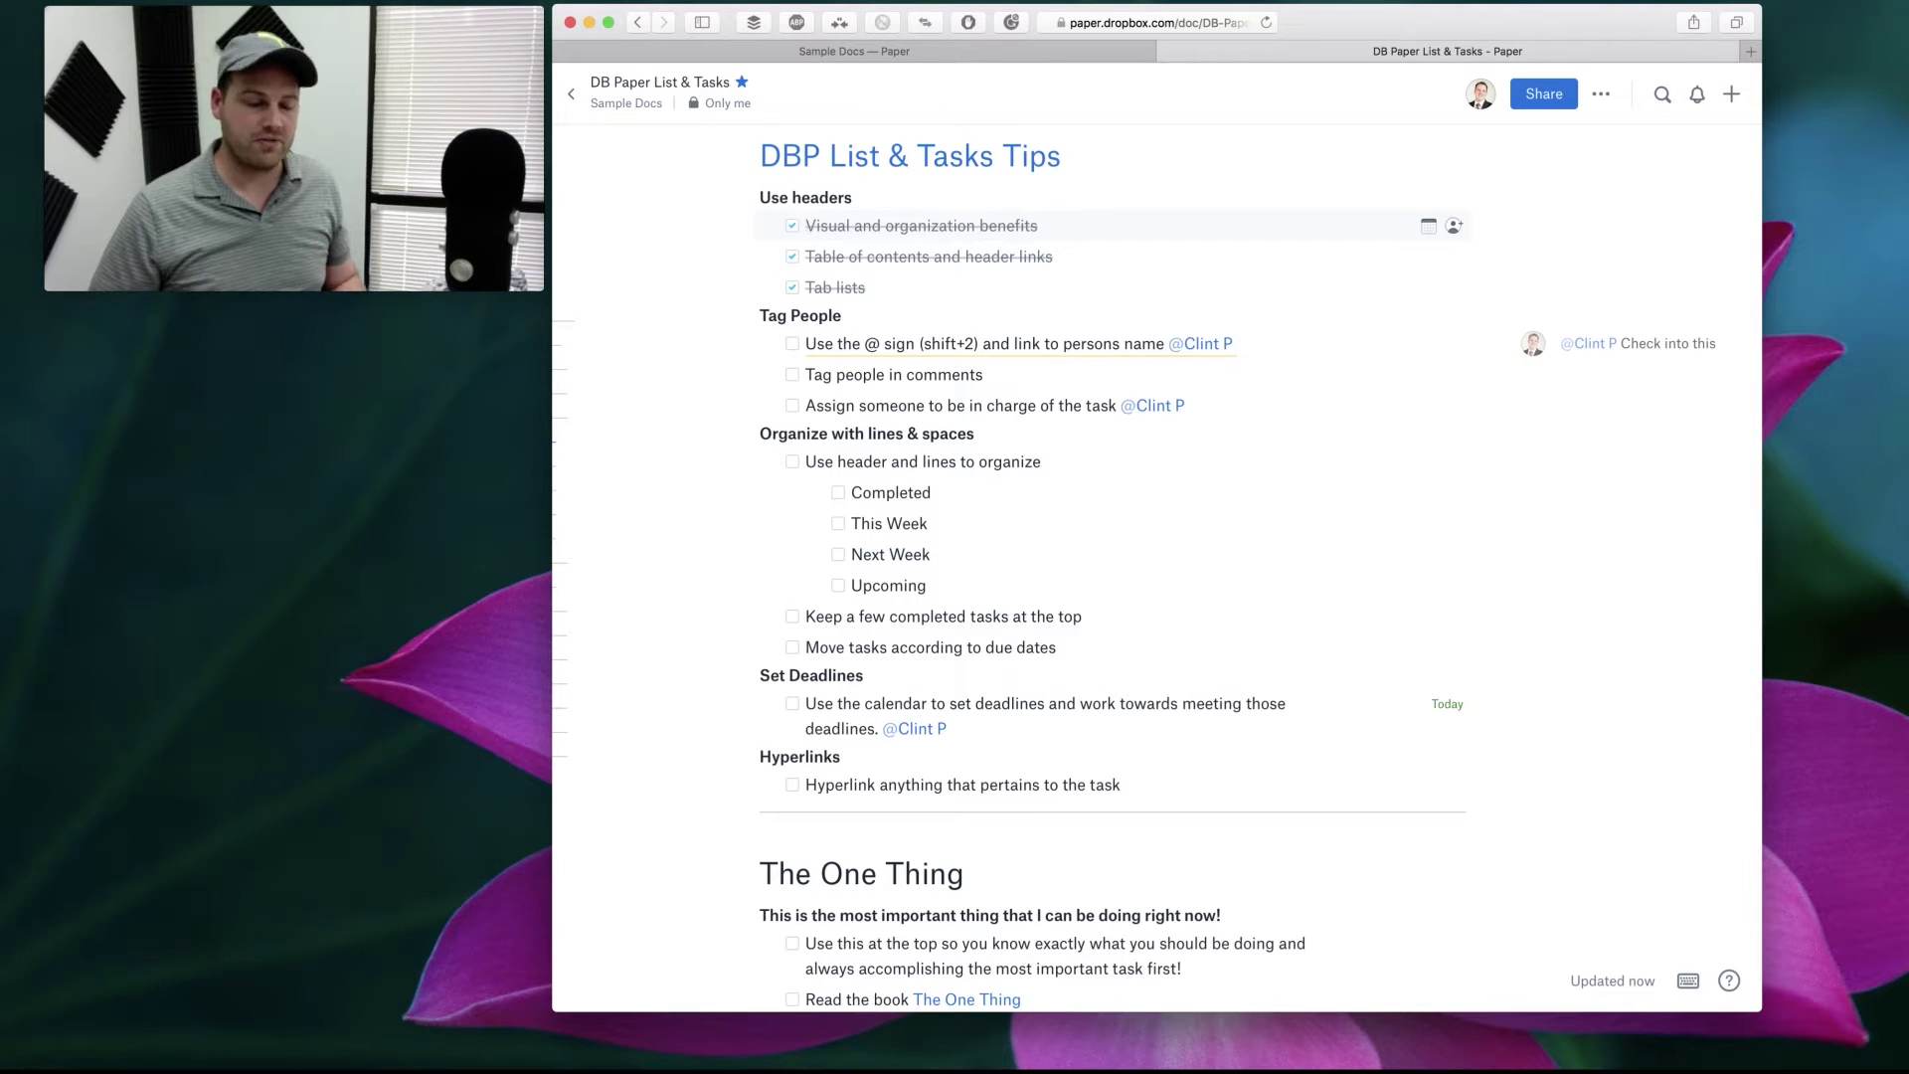
{"action": "key", "text": "shift+Tab"}
{"action": "key", "text": "Tab"}
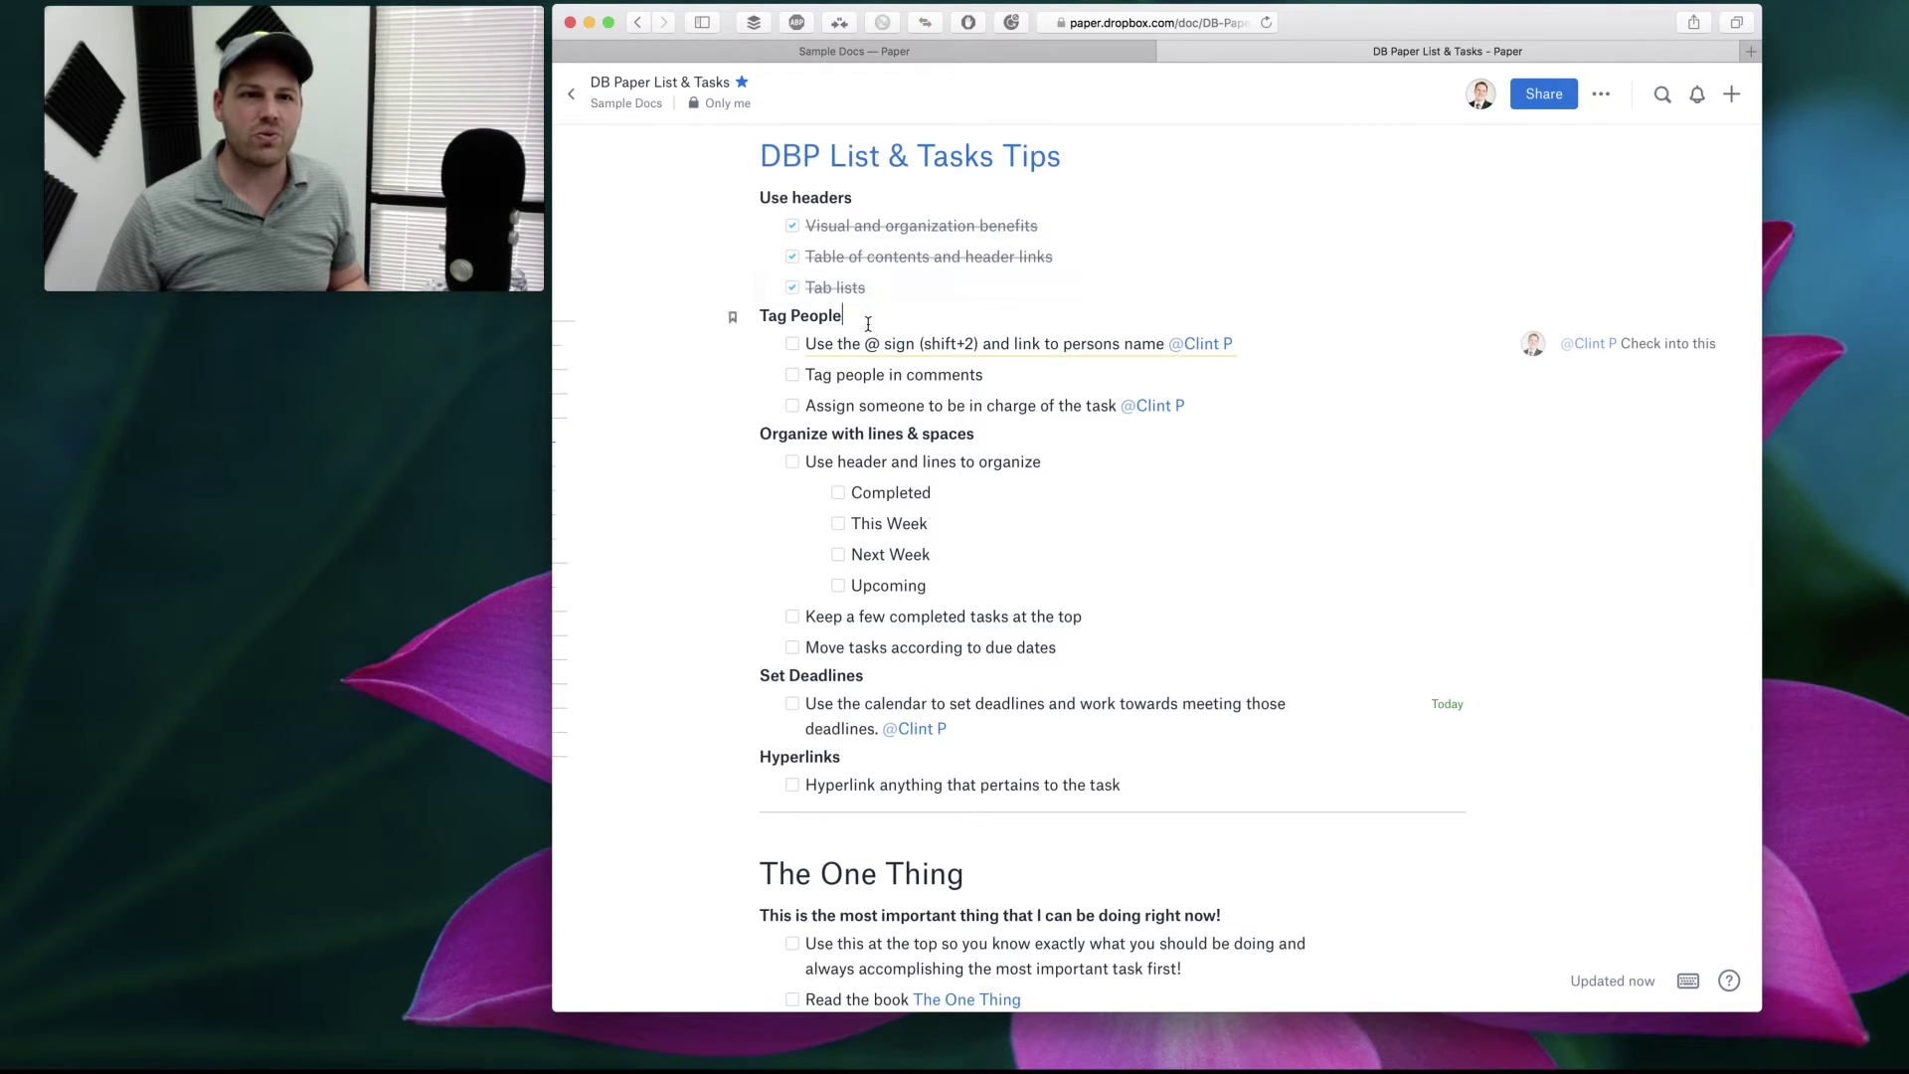
Replace the person mention at the end of the @ sign tip with a fresh @ tag.
{"action": "left_click", "coordinate": [821, 344]}
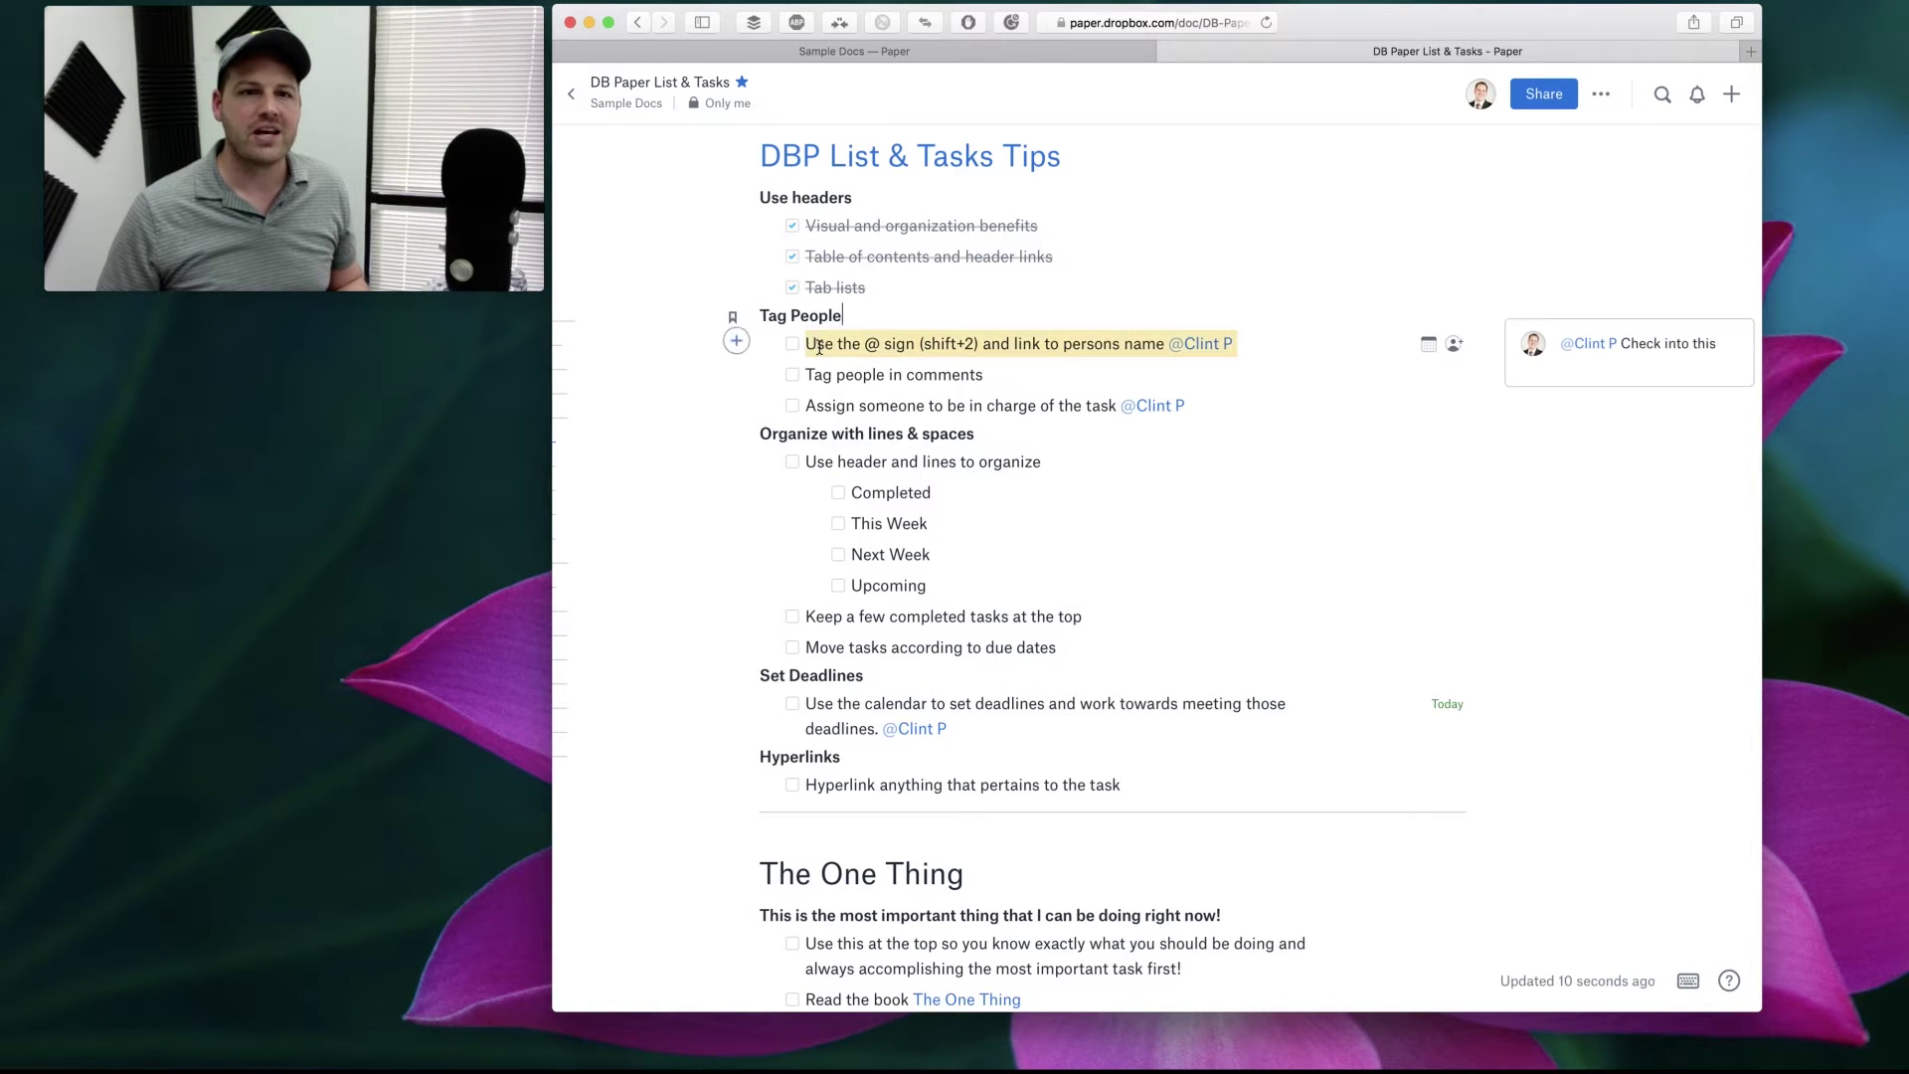
{"action": "scroll", "coordinate": [831, 347], "scroll_direction": "up", "scroll_amount": 2}
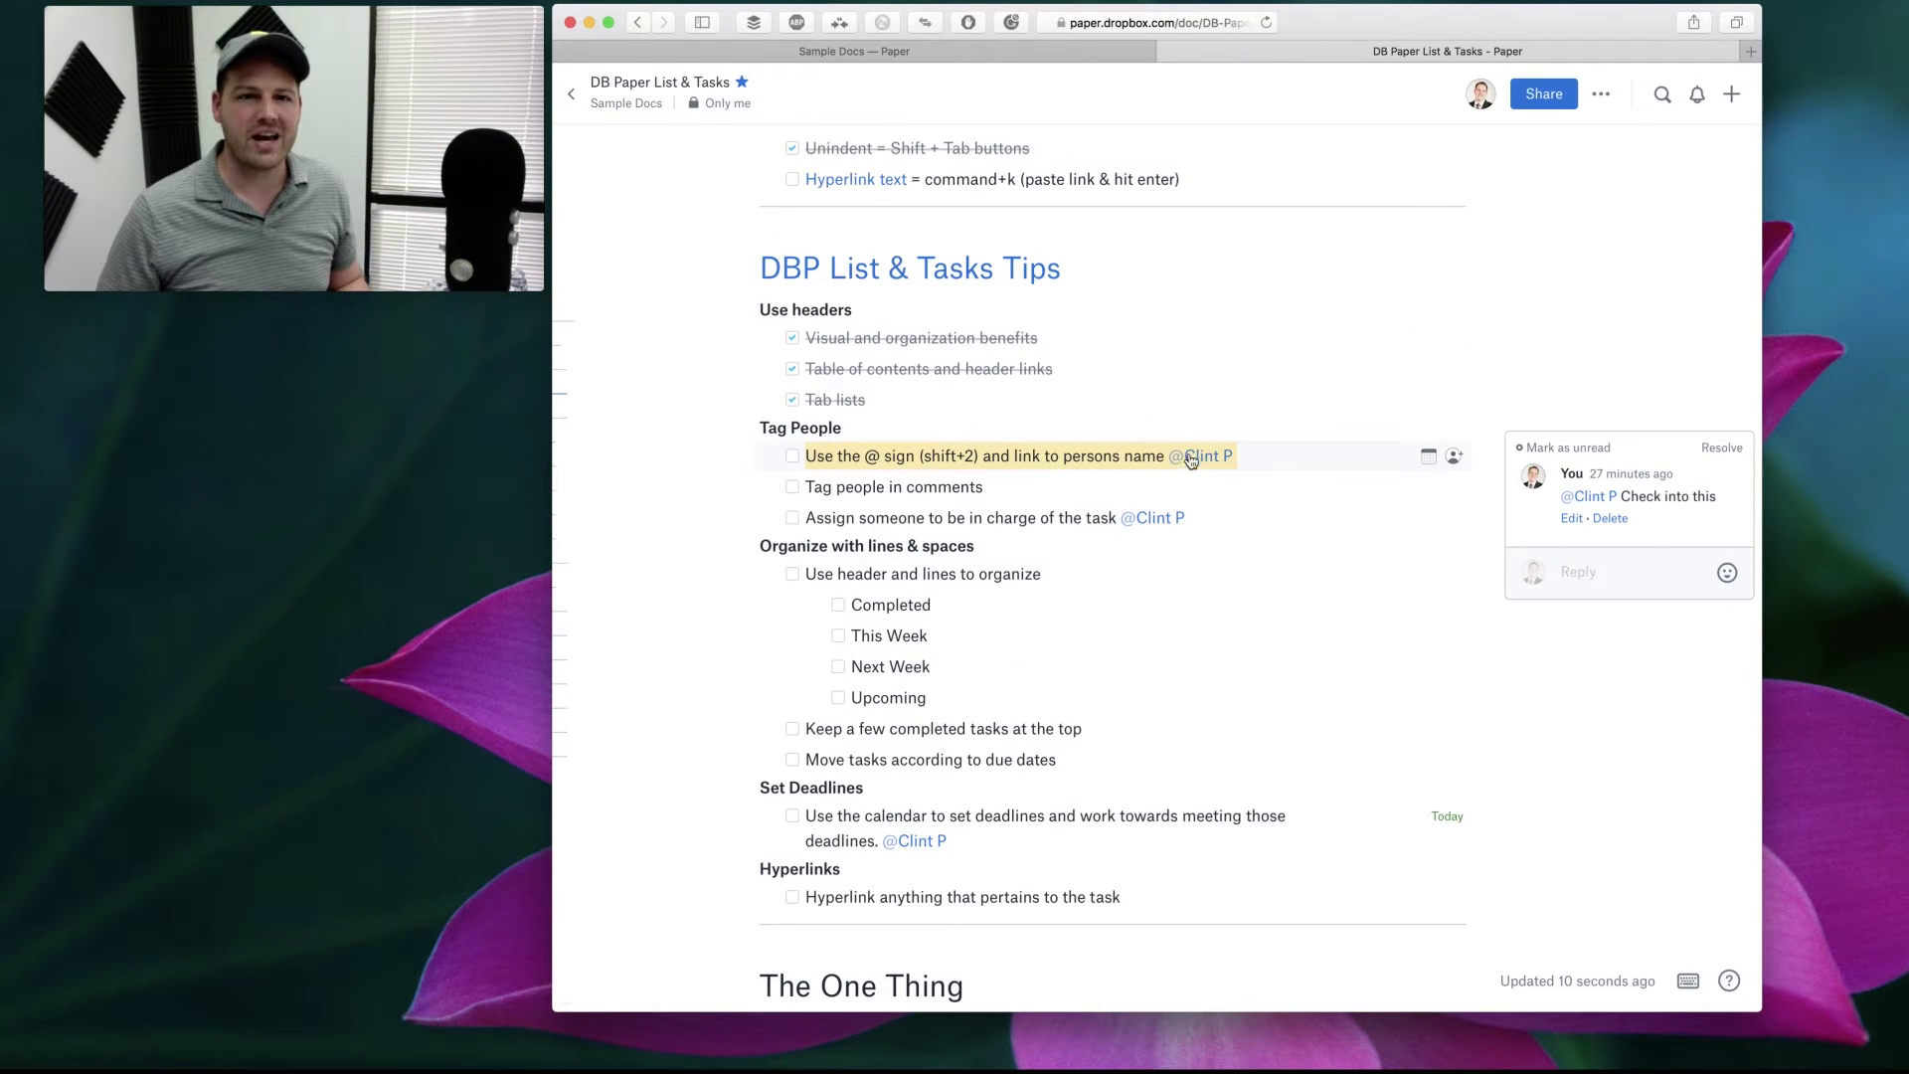
{"action": "mouse_move", "coordinate": [1170, 467]}
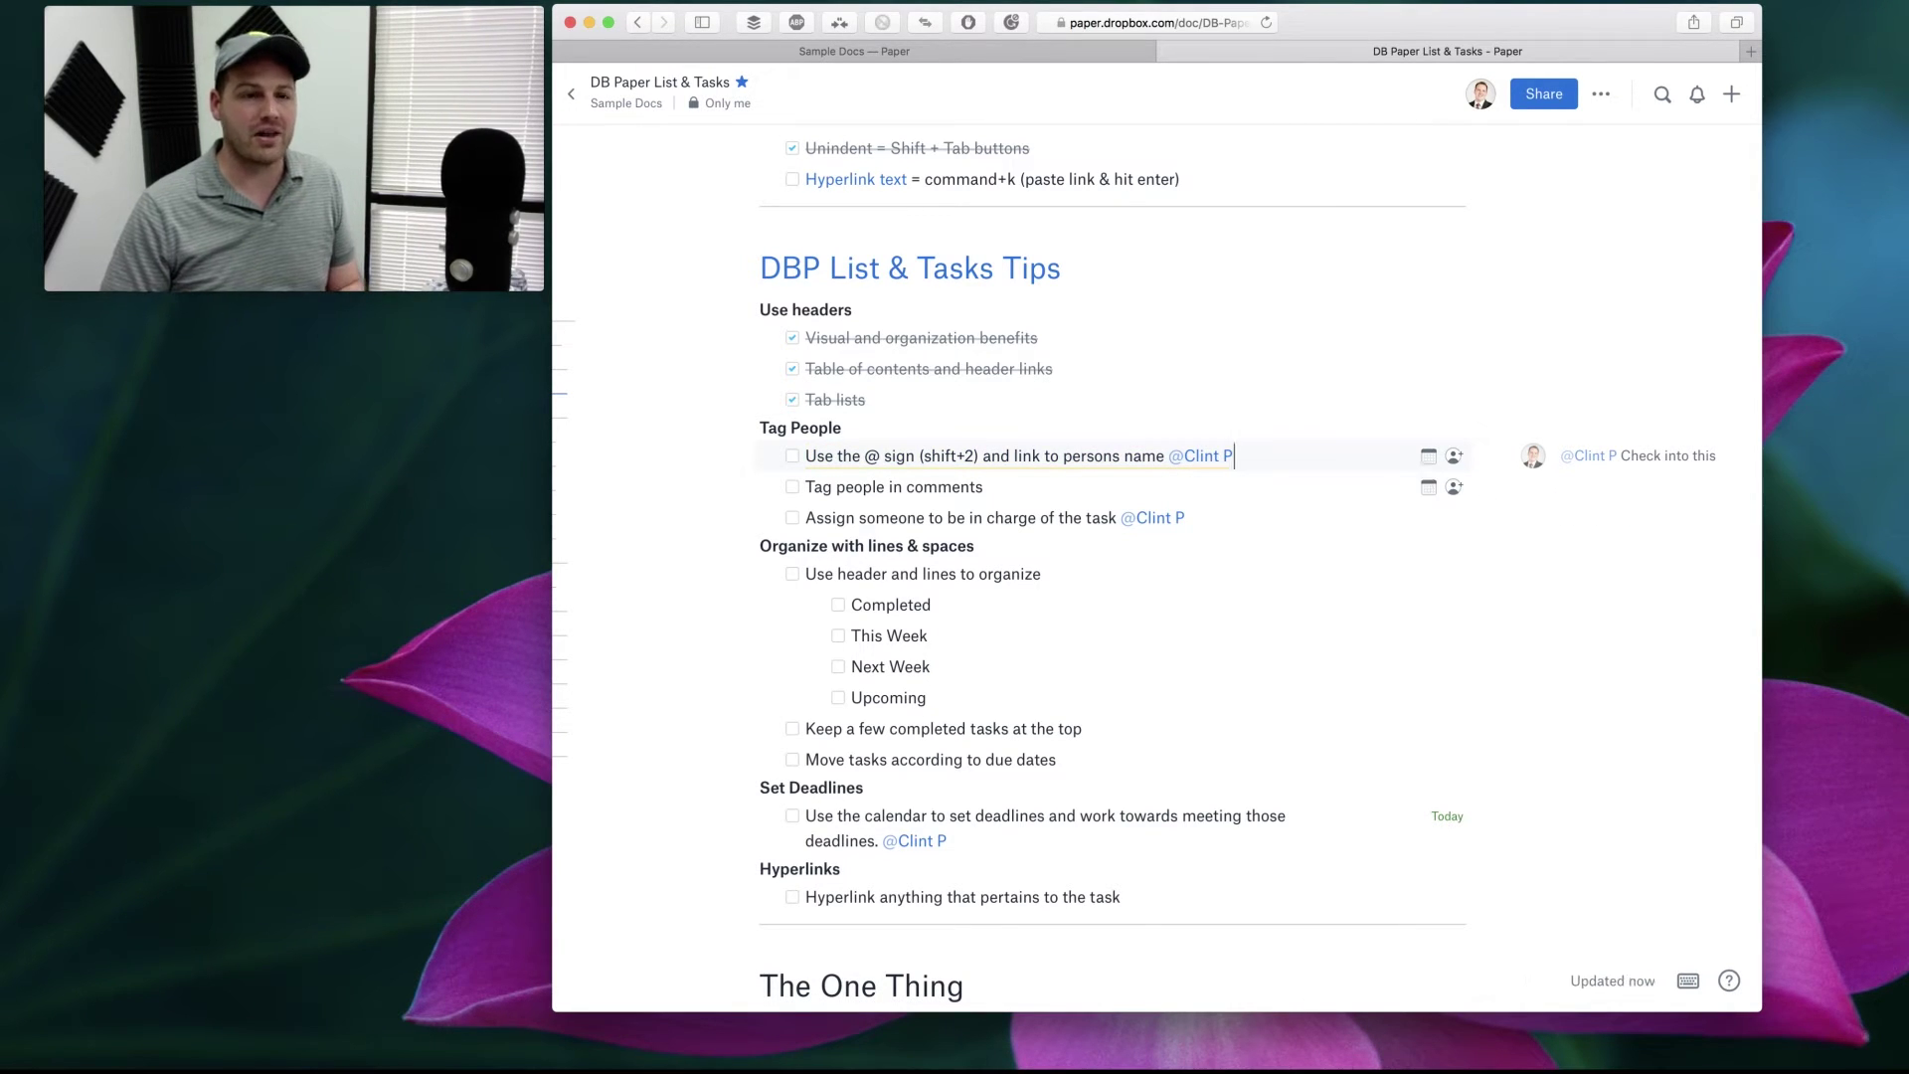
{"action": "key", "text": "BackSpace"}
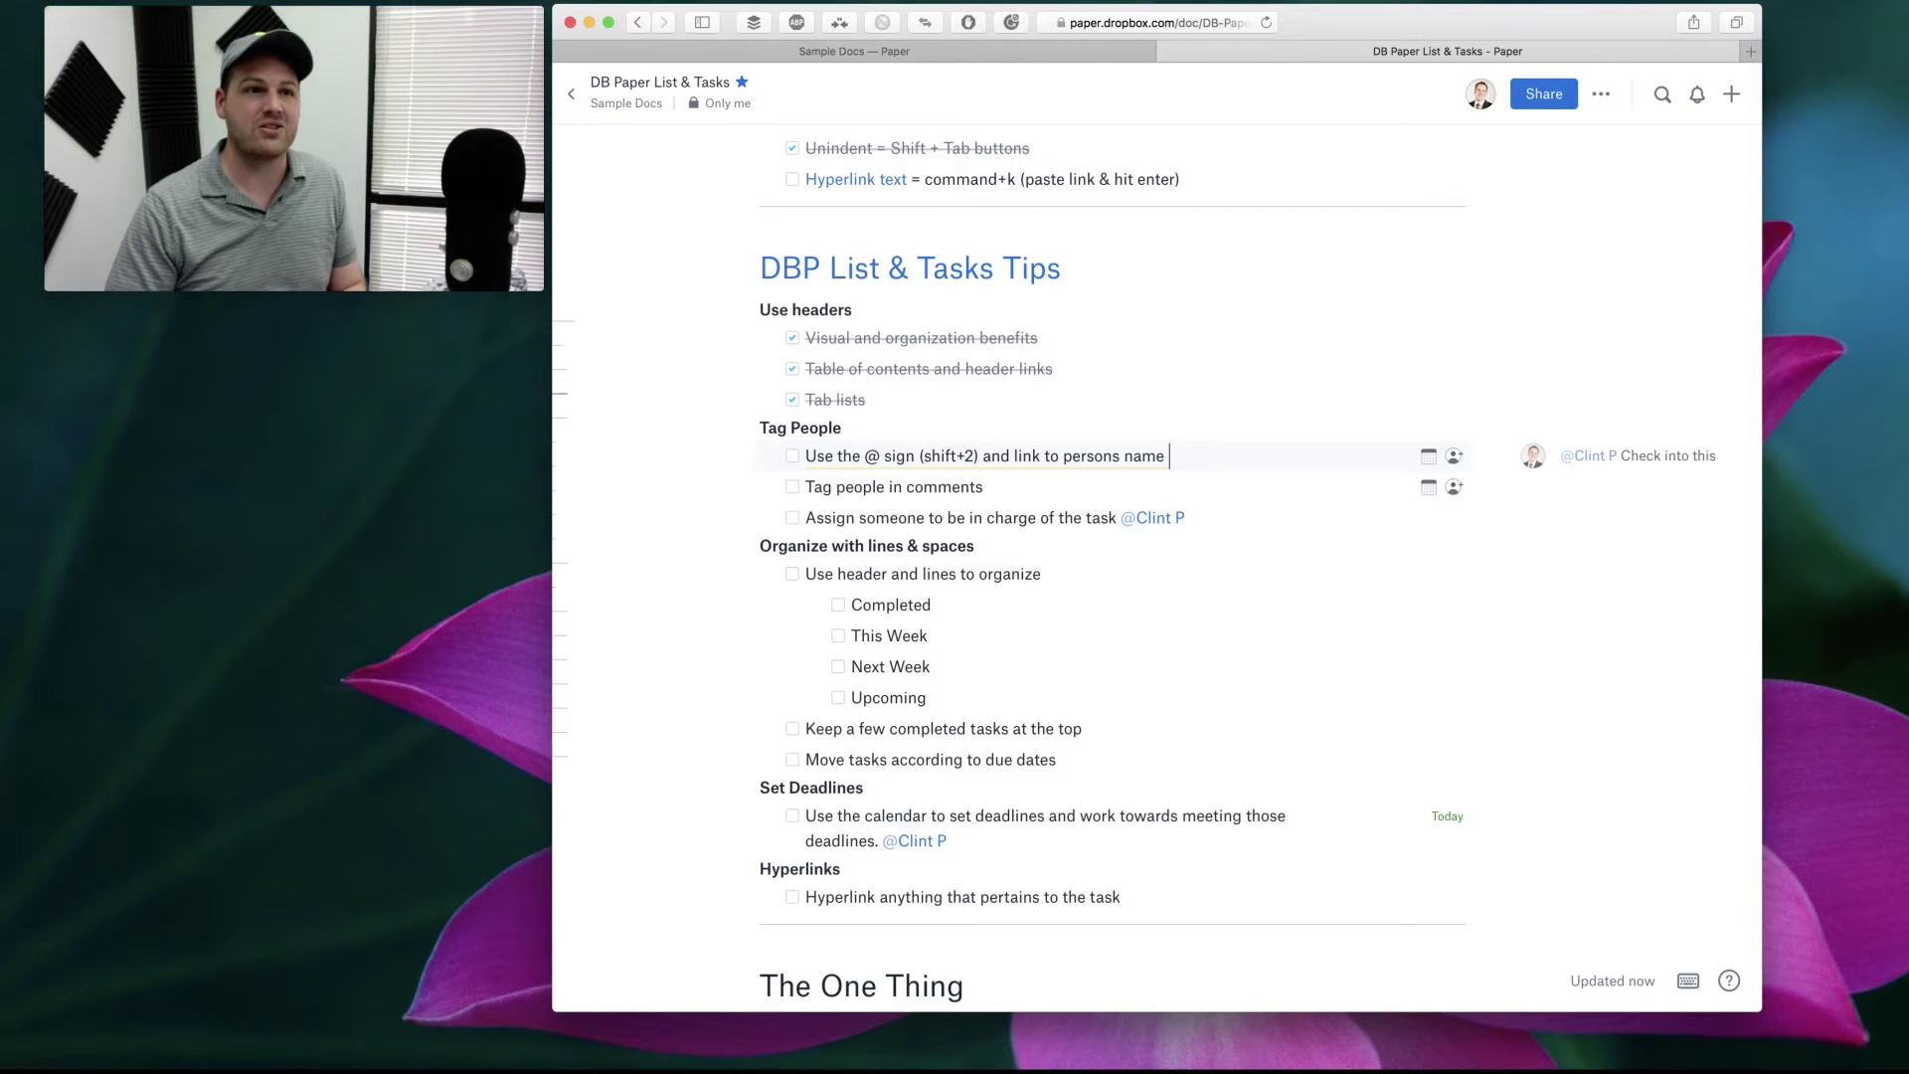
{"action": "type", "text": "@"}
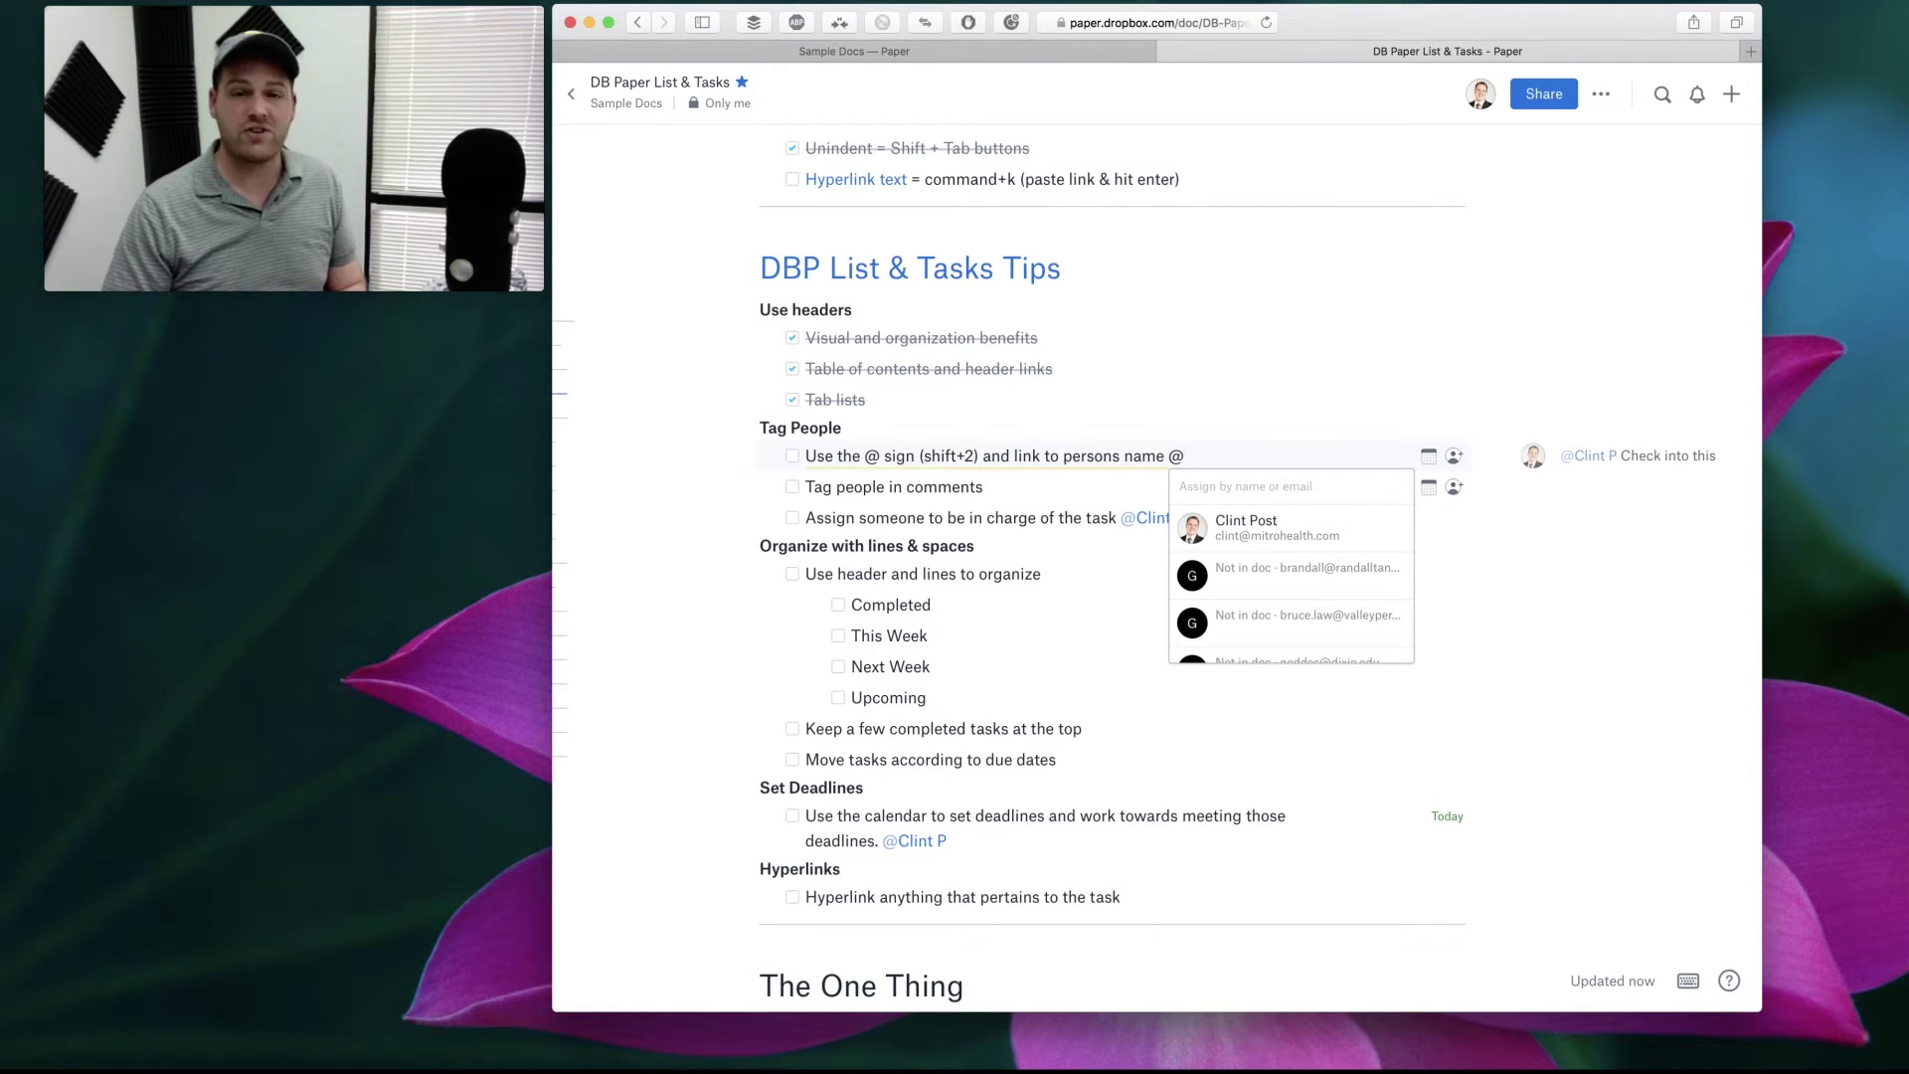
{"action": "left_click", "coordinate": [1318, 534]}
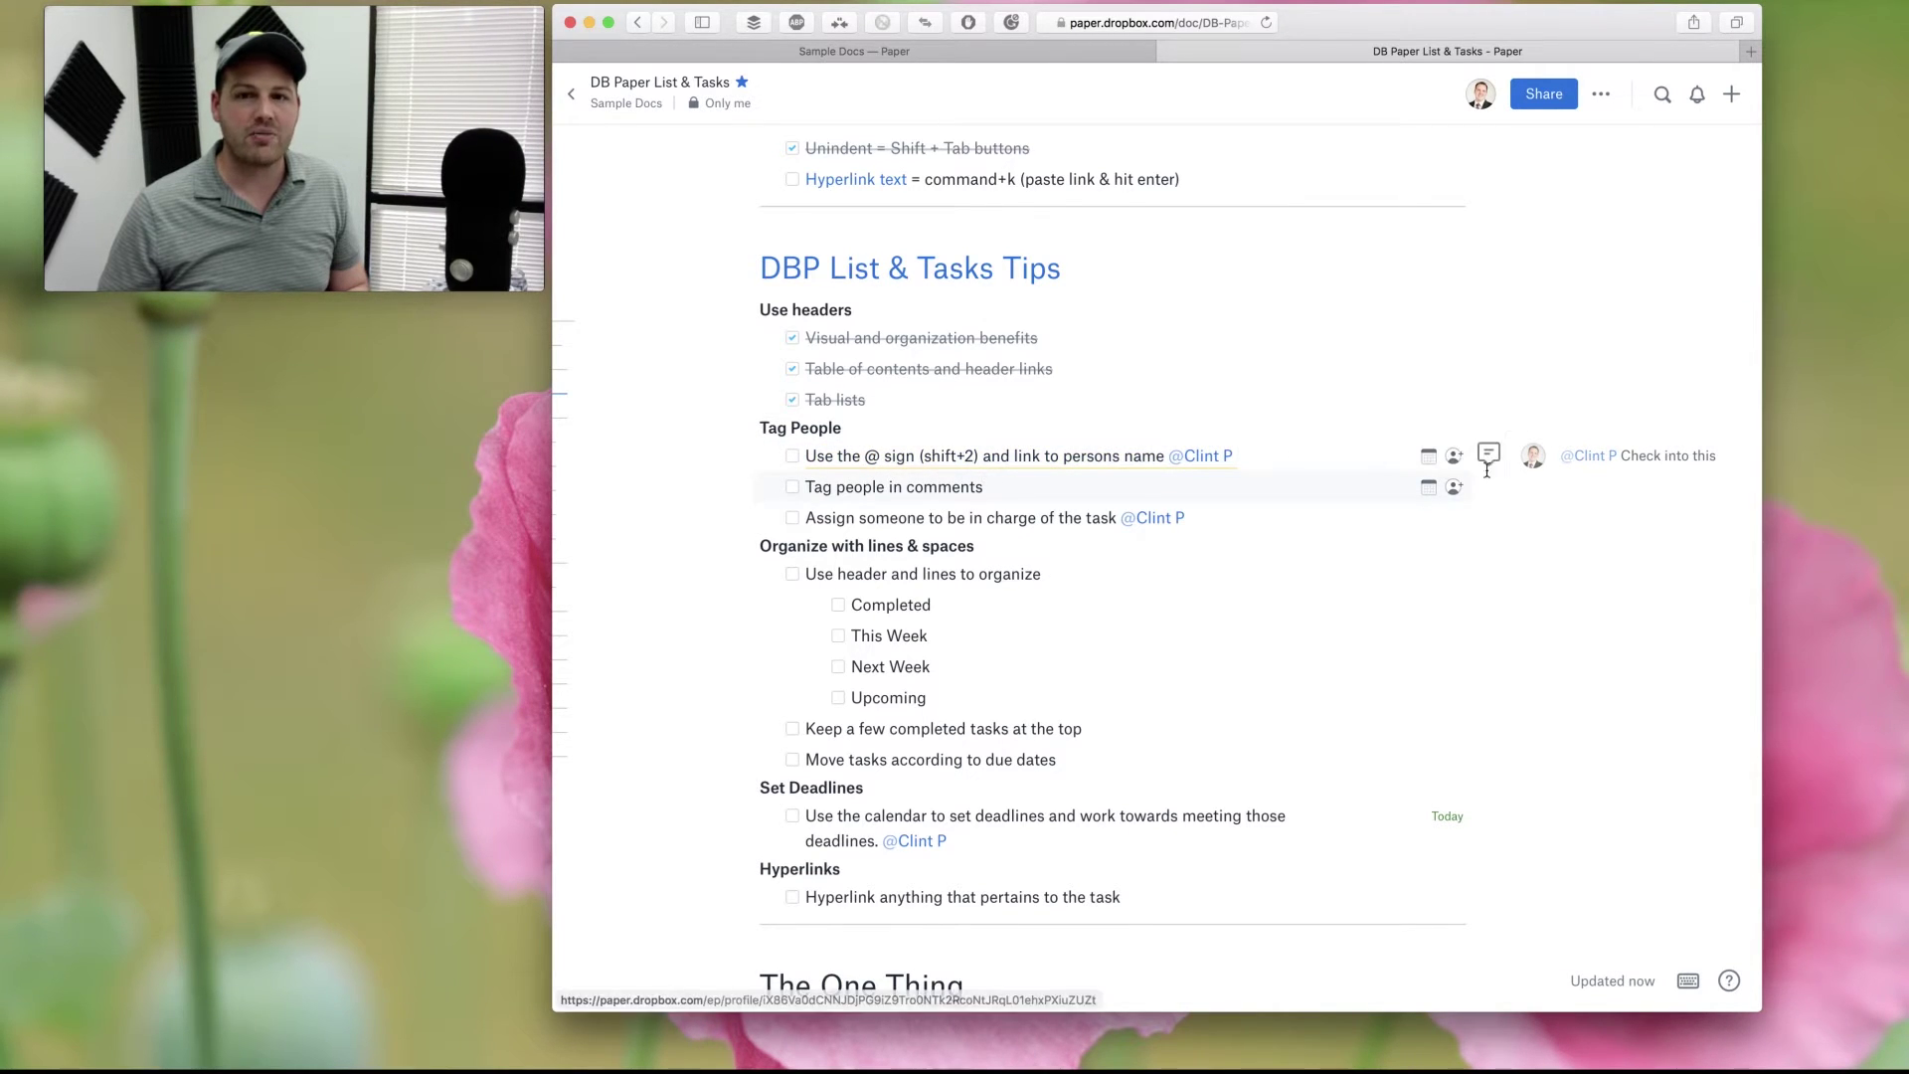
Delete the 'Check into this' comment on the @ sign tip.
{"action": "left_click", "coordinate": [1653, 459]}
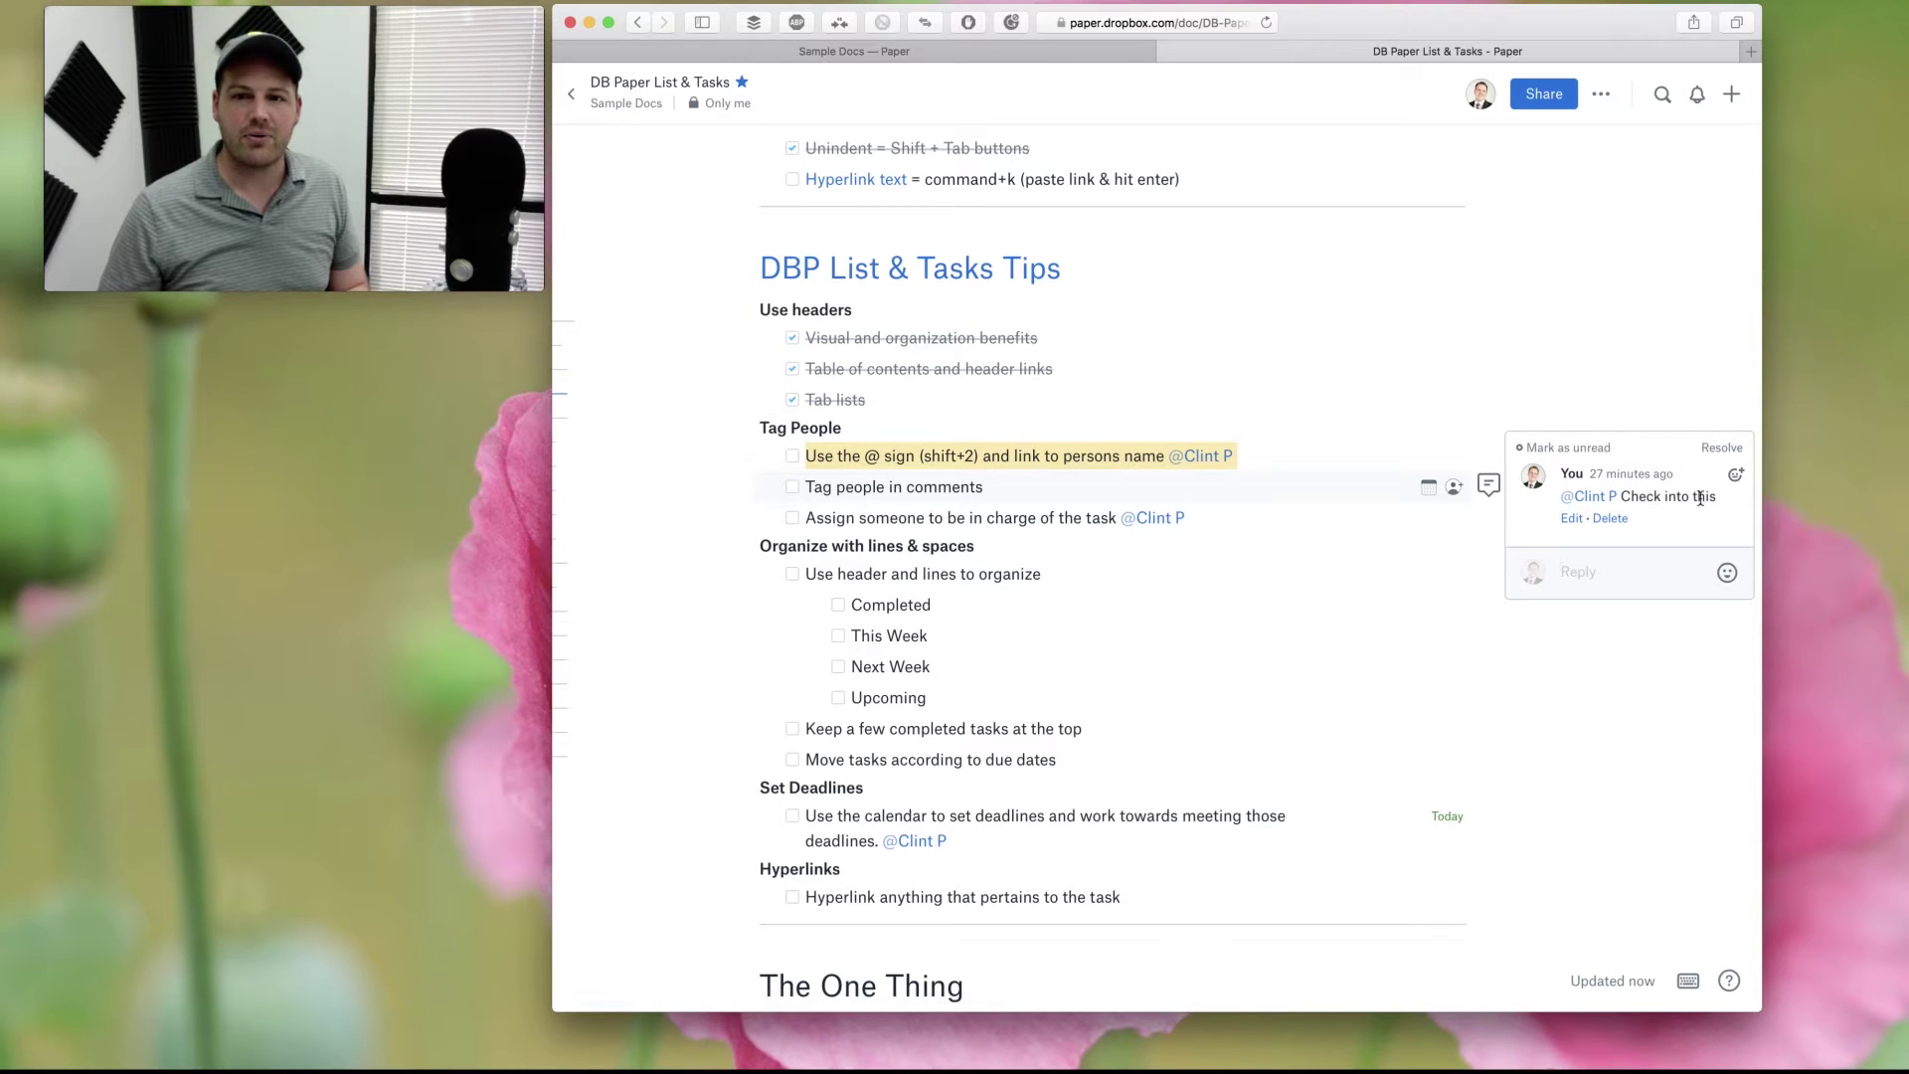
{"action": "left_click", "coordinate": [1610, 518]}
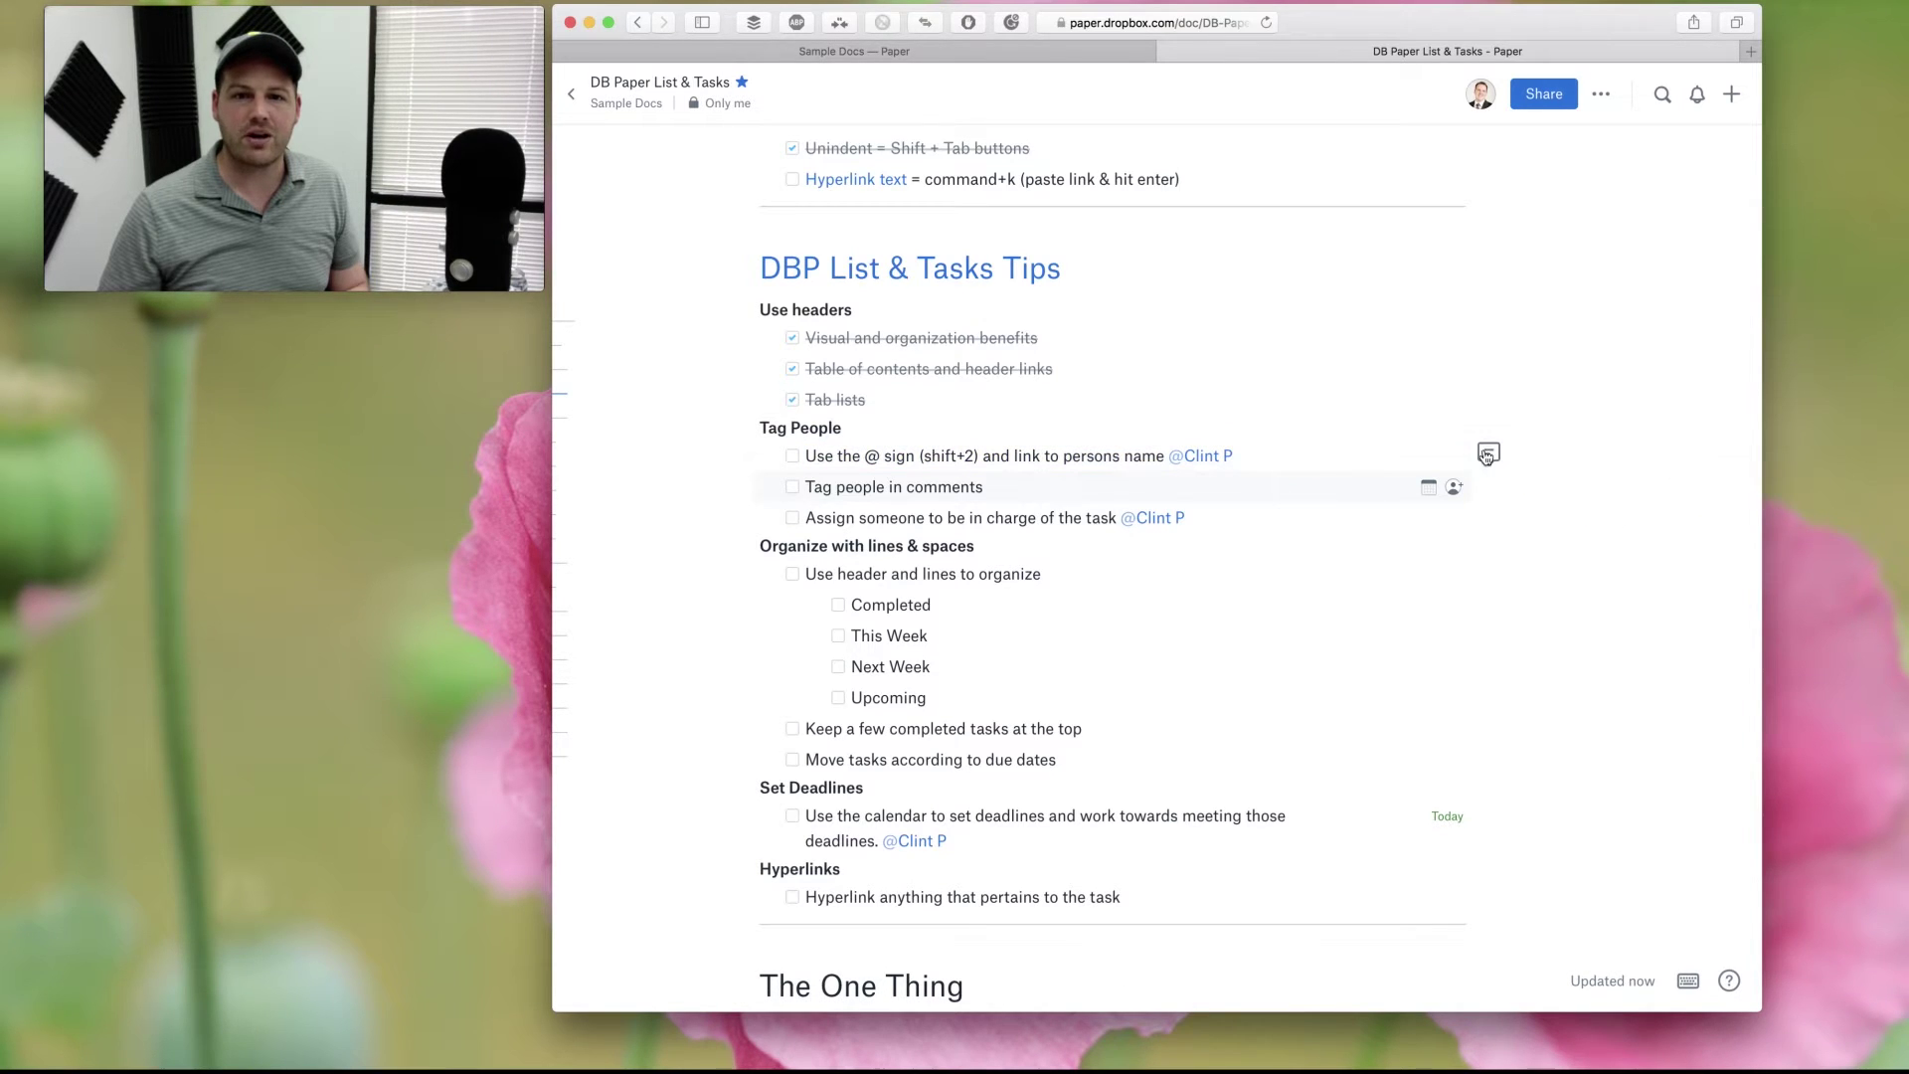
{"action": "left_click", "coordinate": [806, 455]}
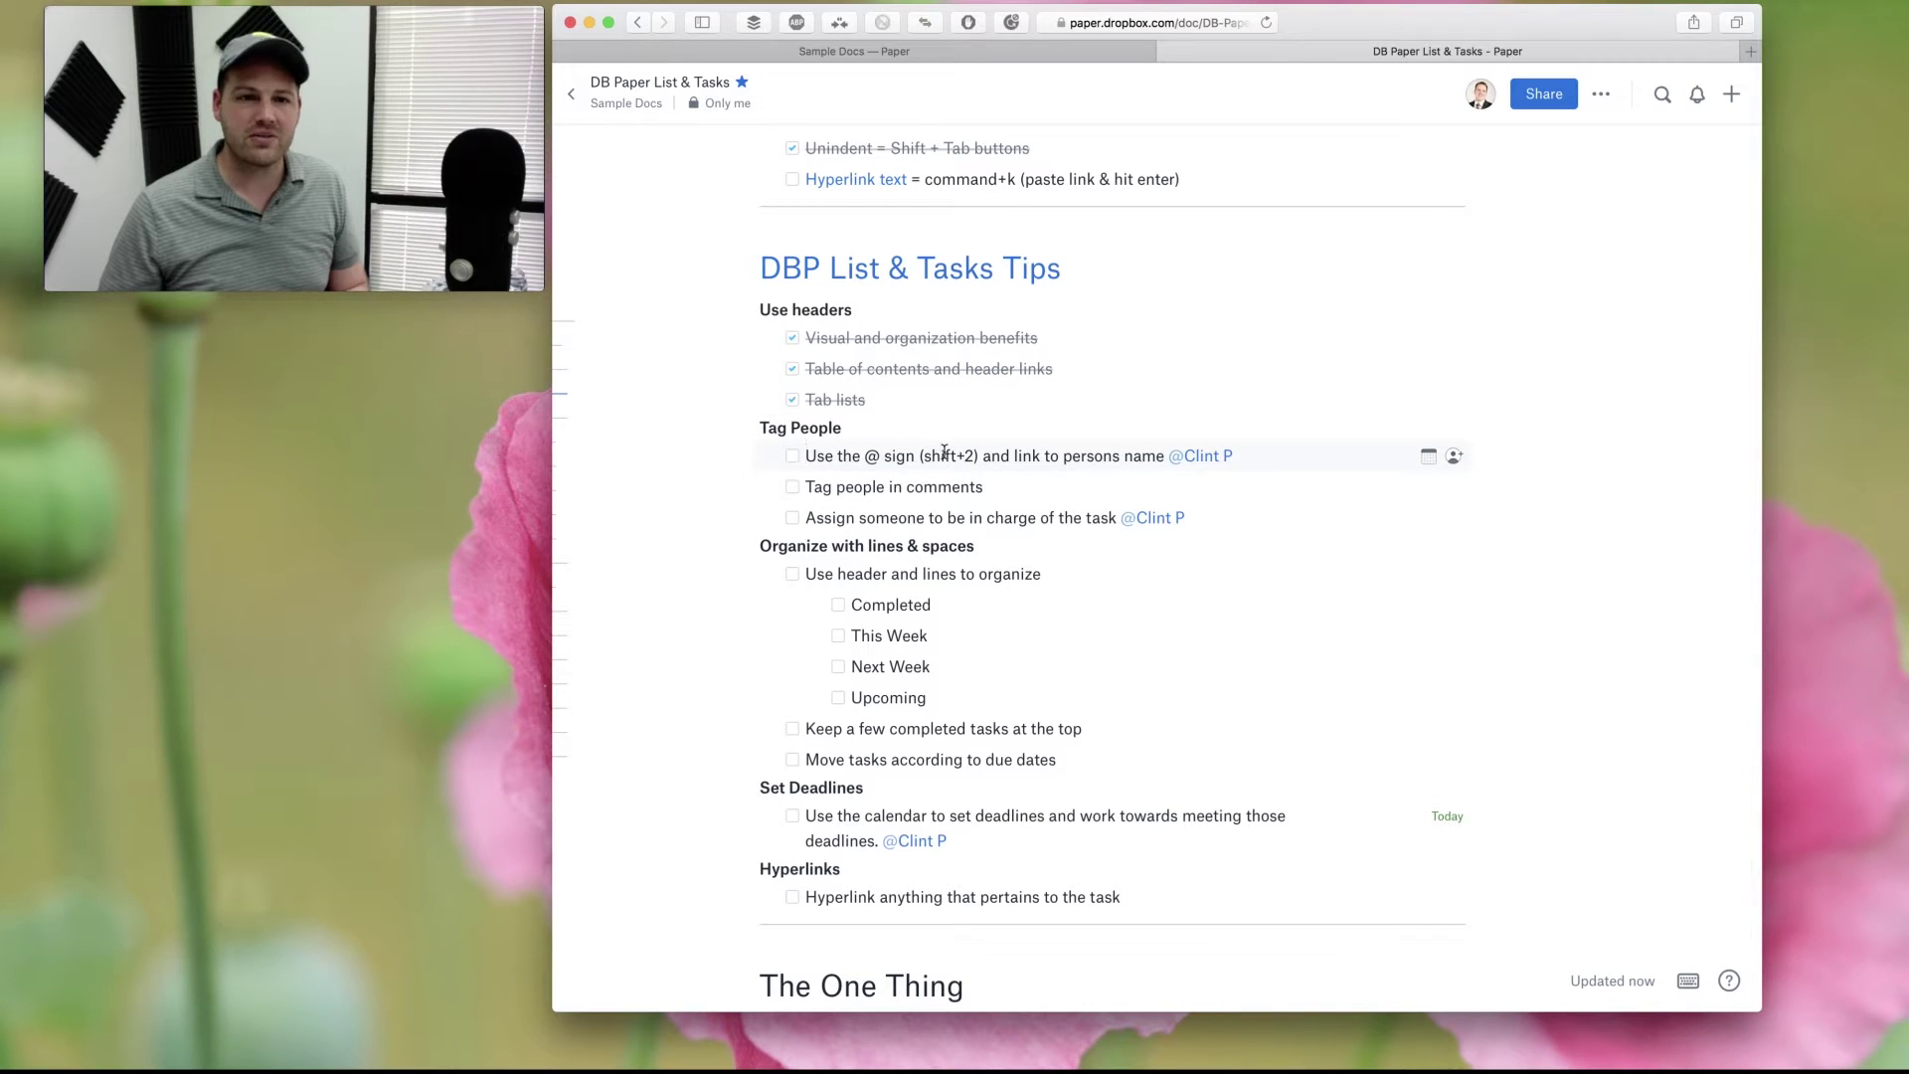
Set the @ sign task's due date to Today, keeping it a checkbox task.
{"action": "key", "text": "BackSpace"}
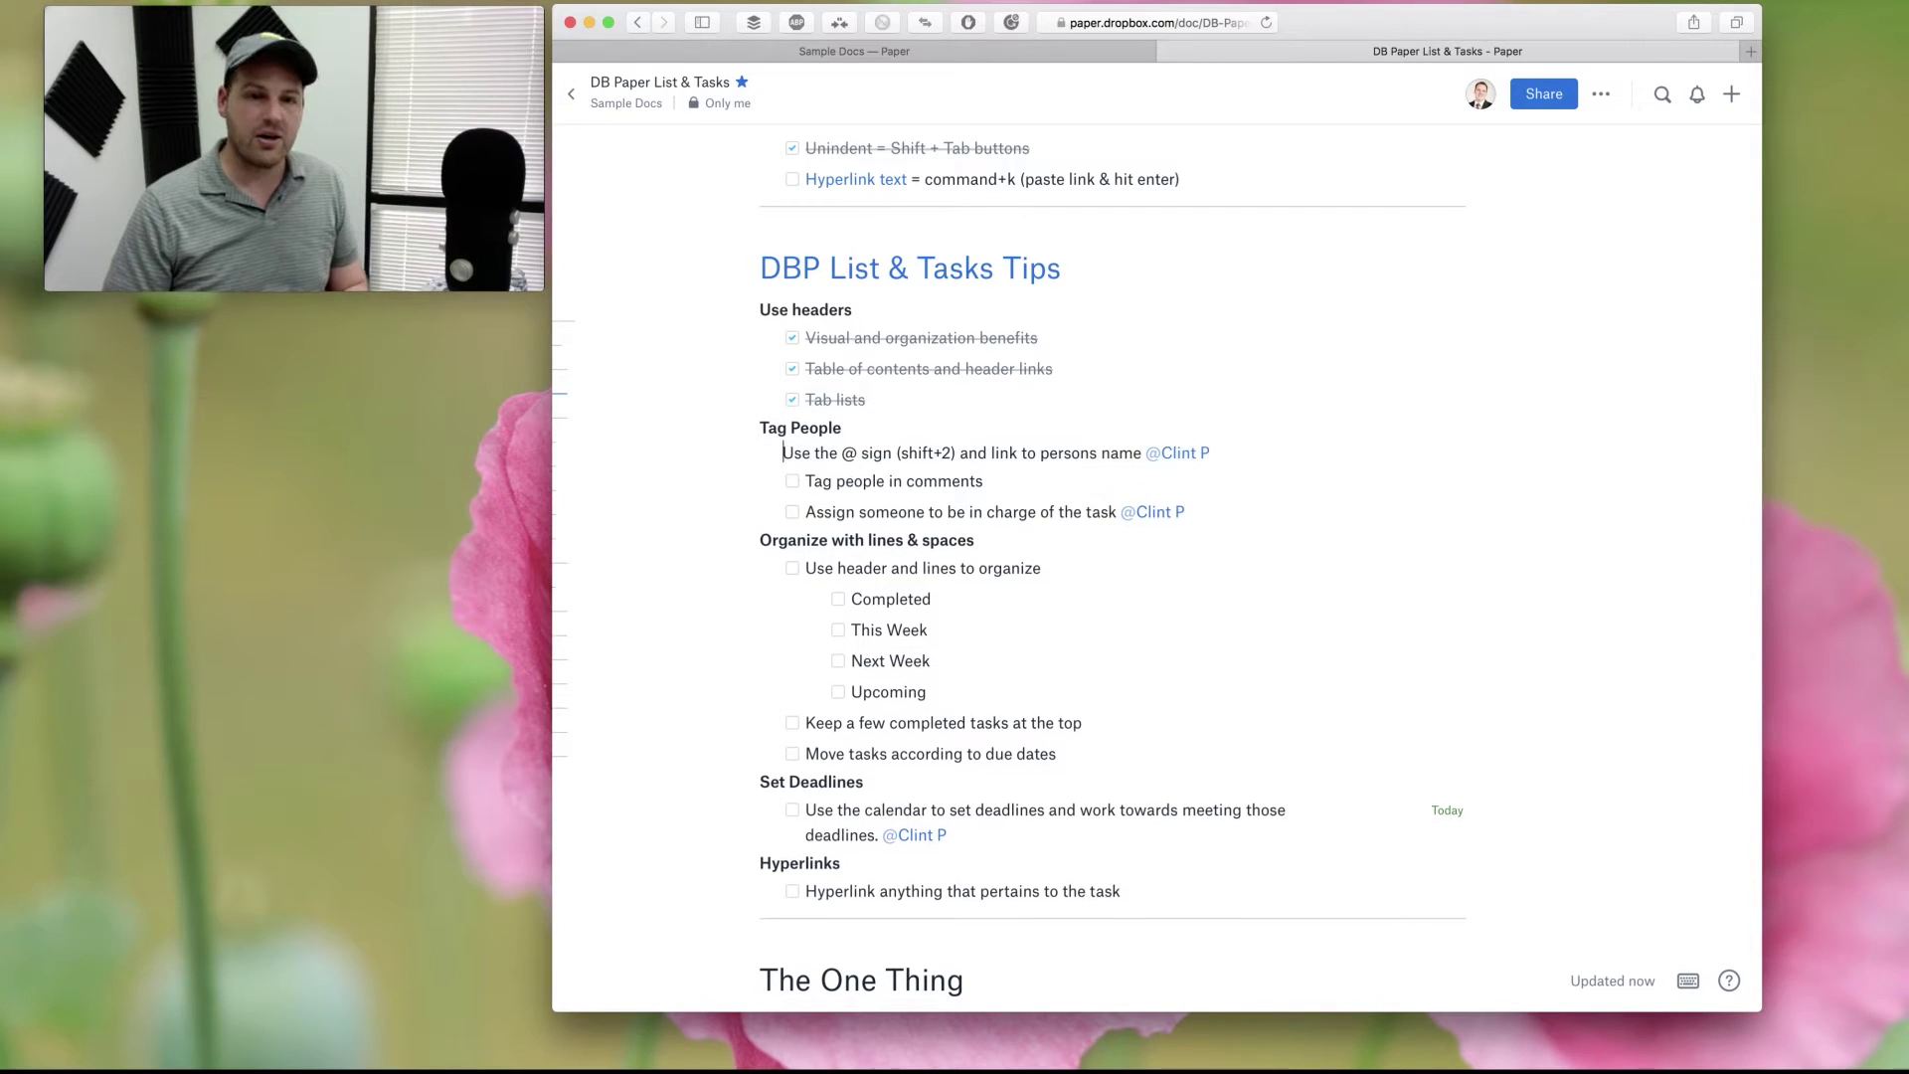
{"action": "key", "text": "super+z"}
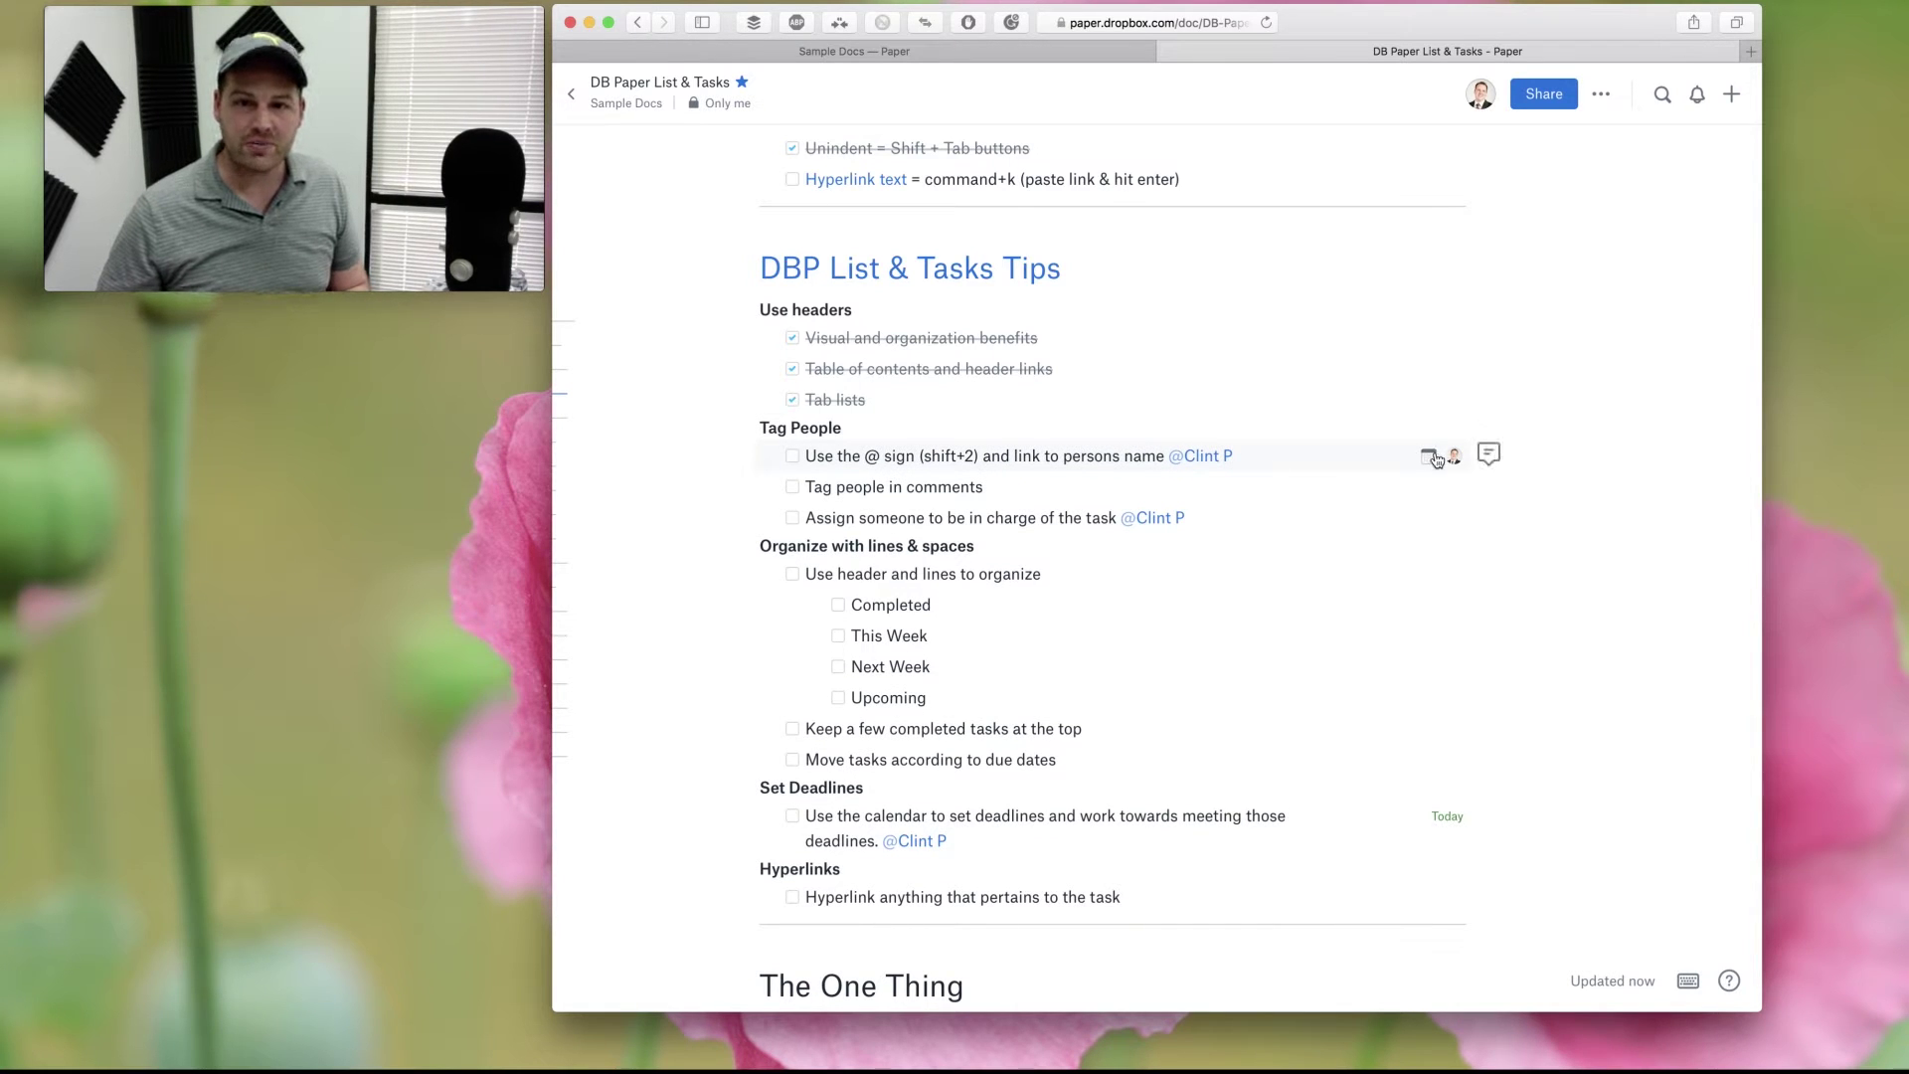
{"action": "left_click", "coordinate": [1435, 458]}
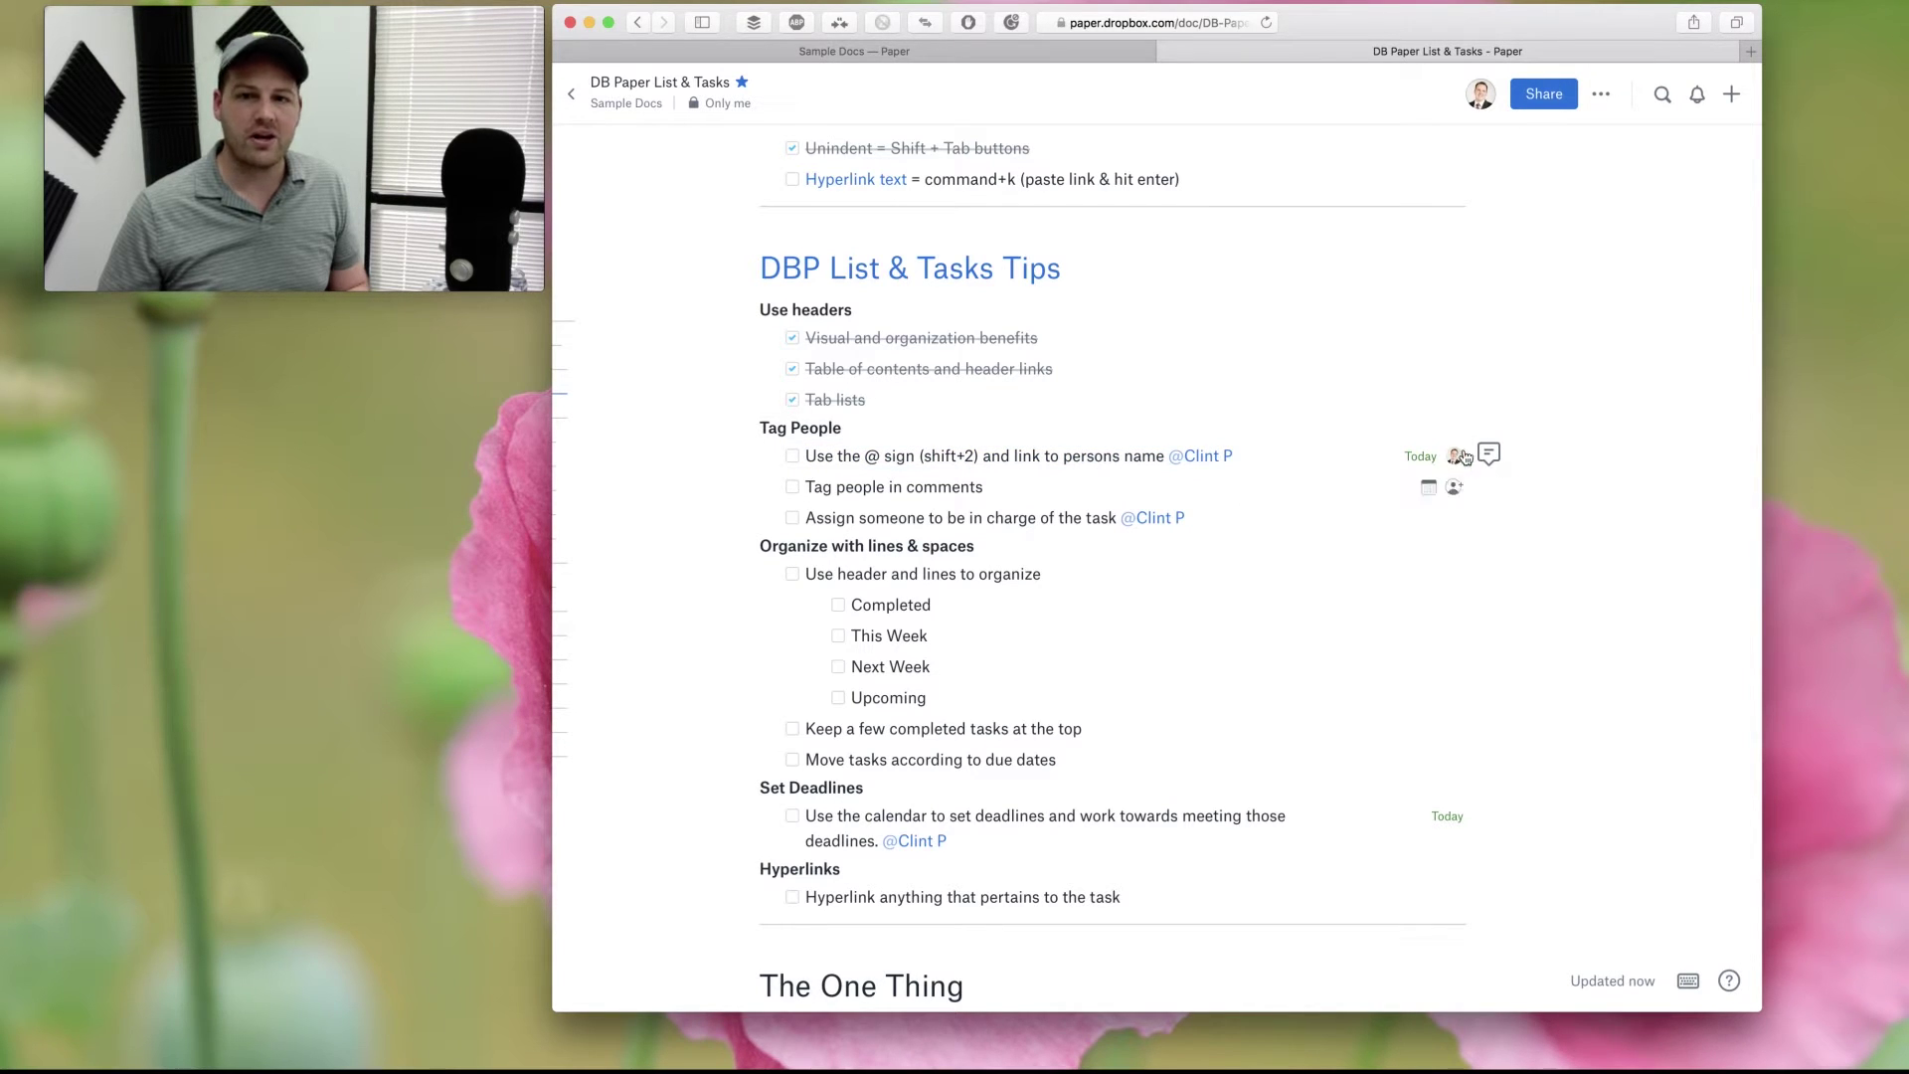
Post the comment 'Hey @[teammate] Take of this' on the @ sign task.
{"action": "left_click", "coordinate": [1488, 455]}
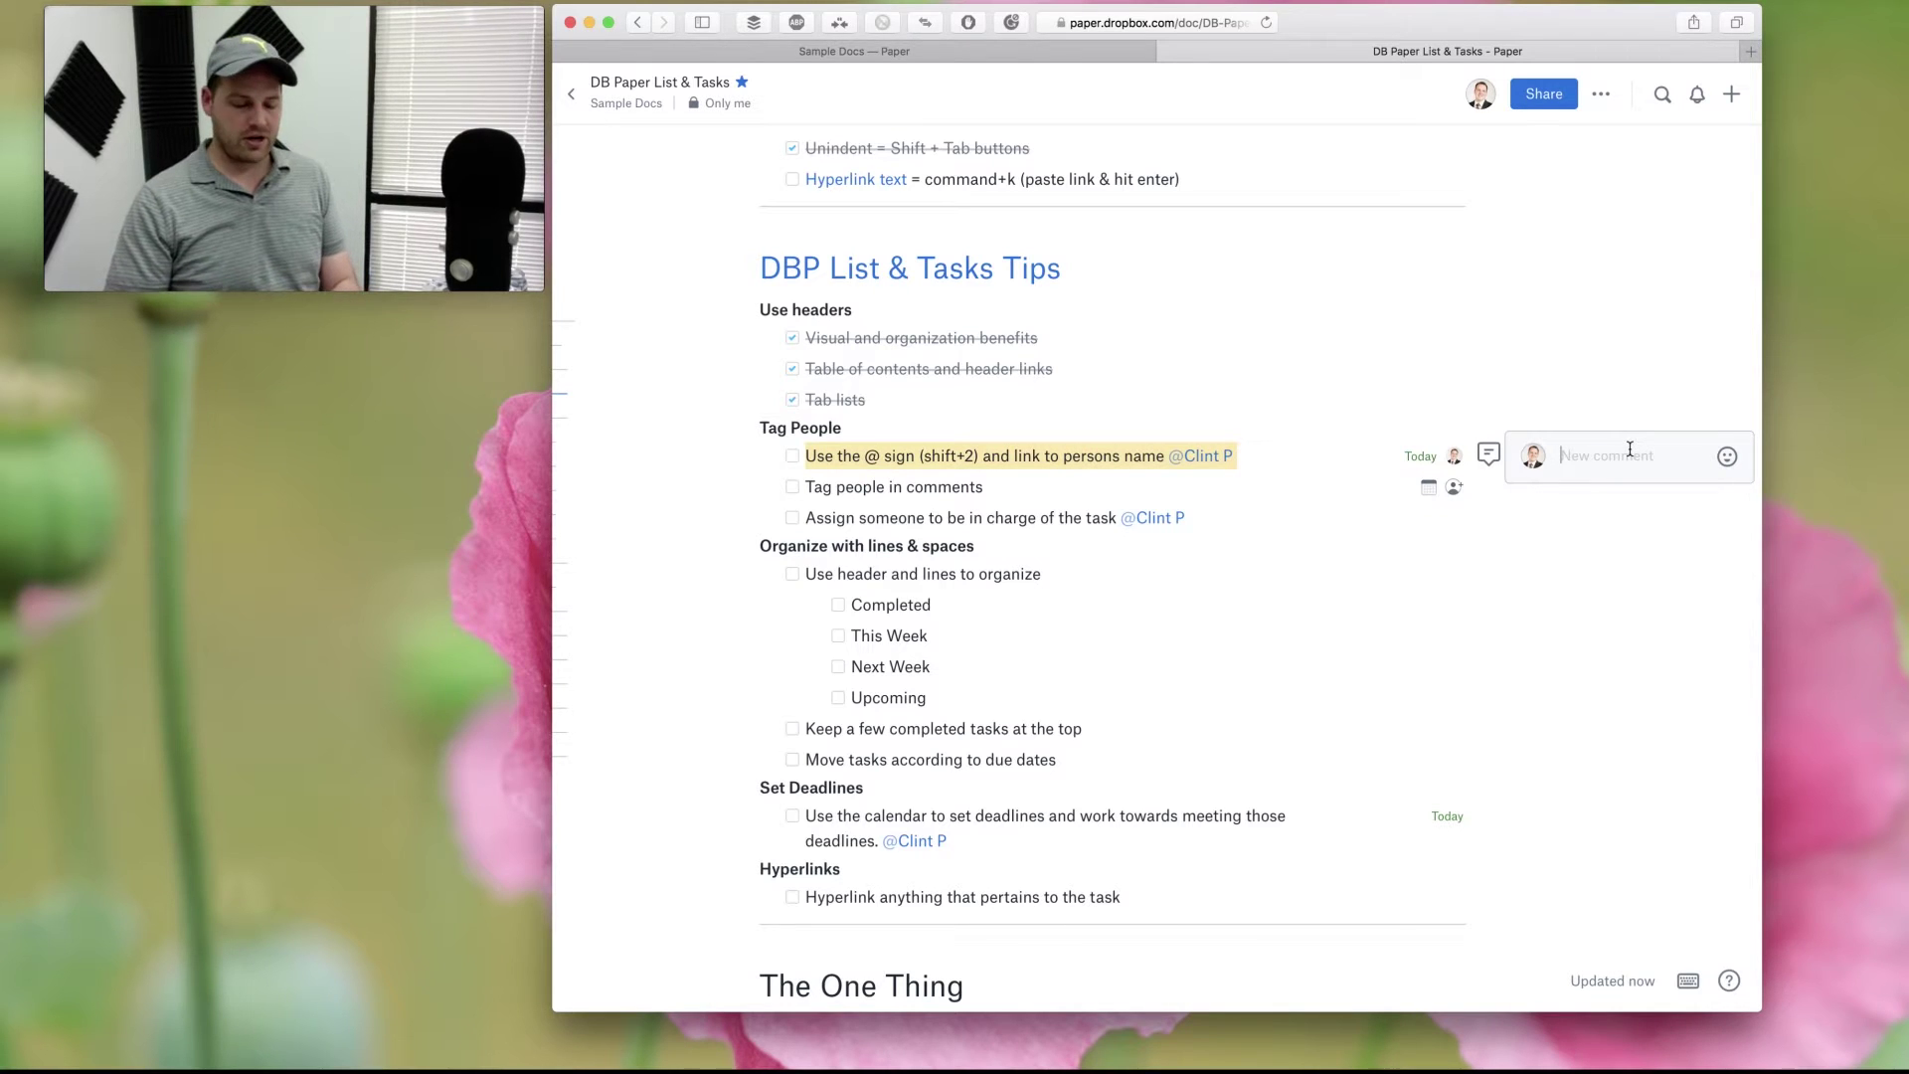
{"action": "type", "text": "Hey @c"}
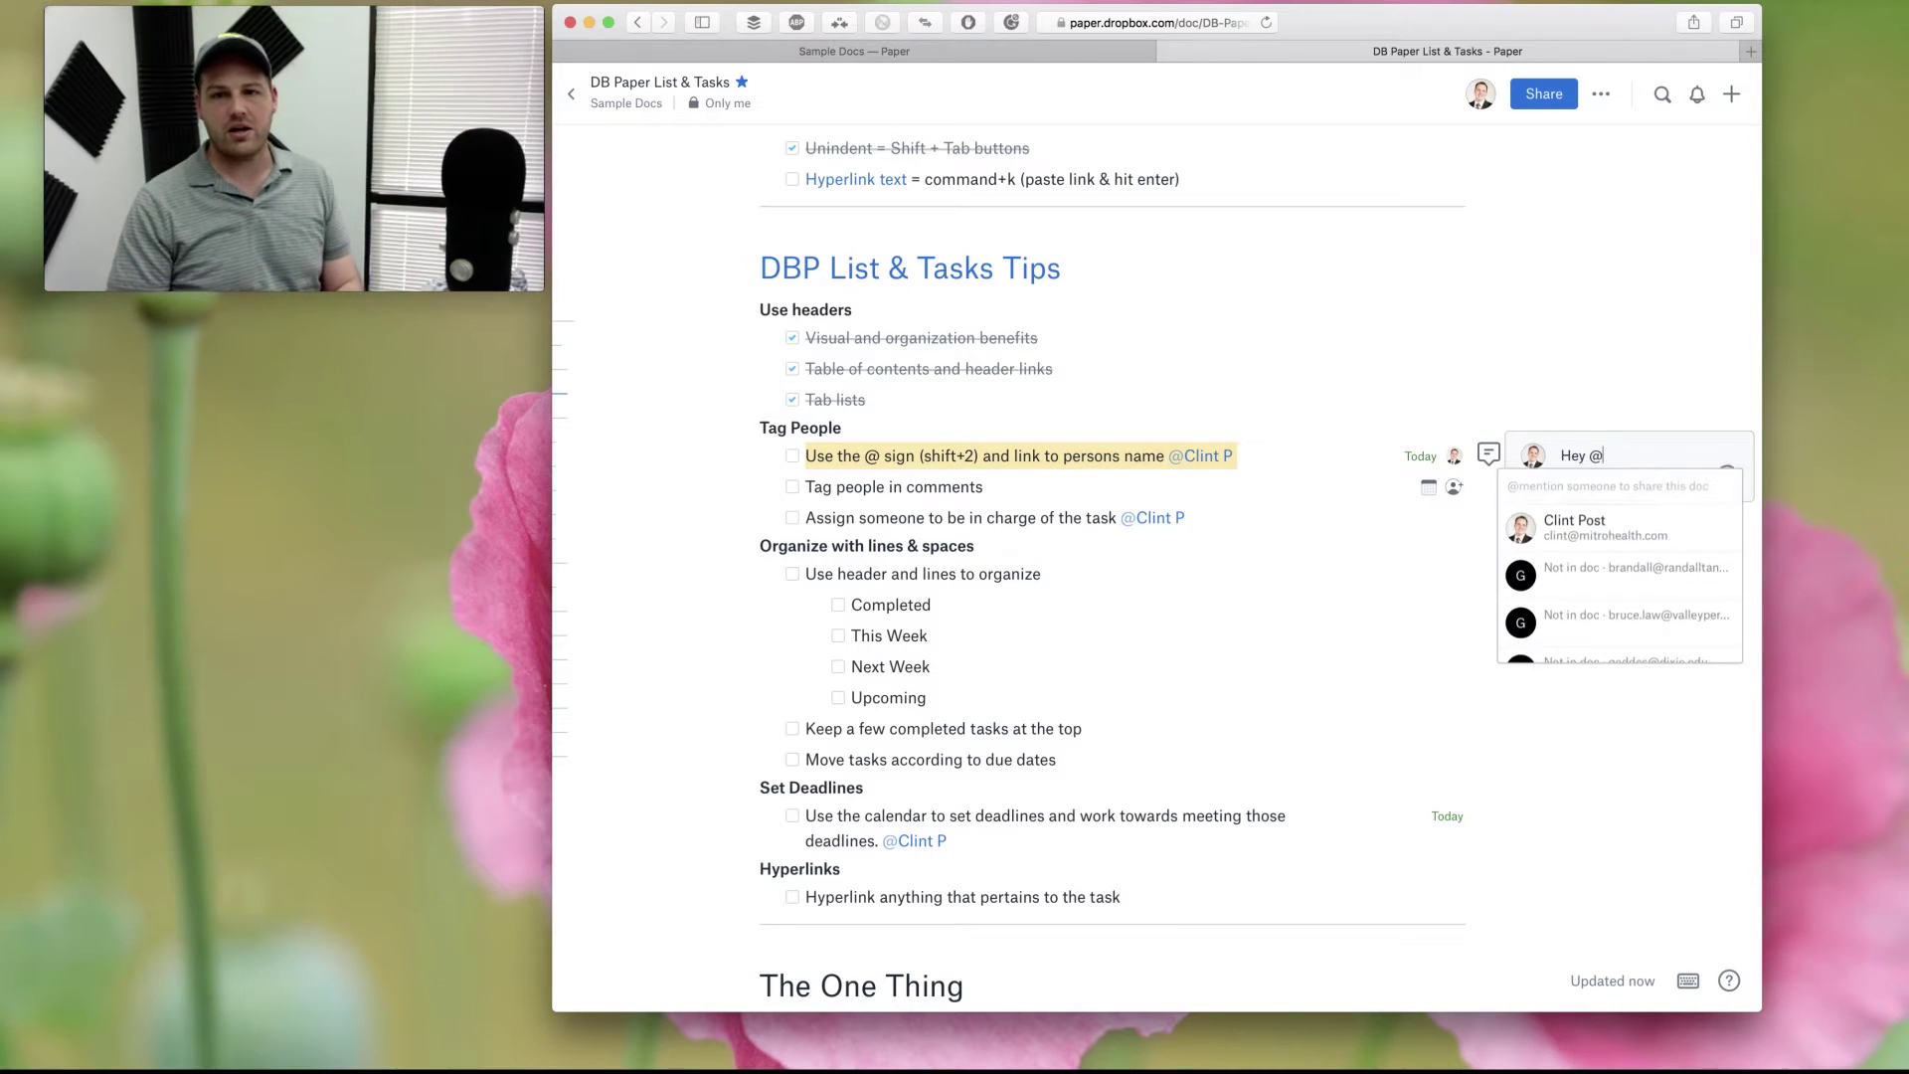
{"action": "left_click", "coordinate": [1601, 515]}
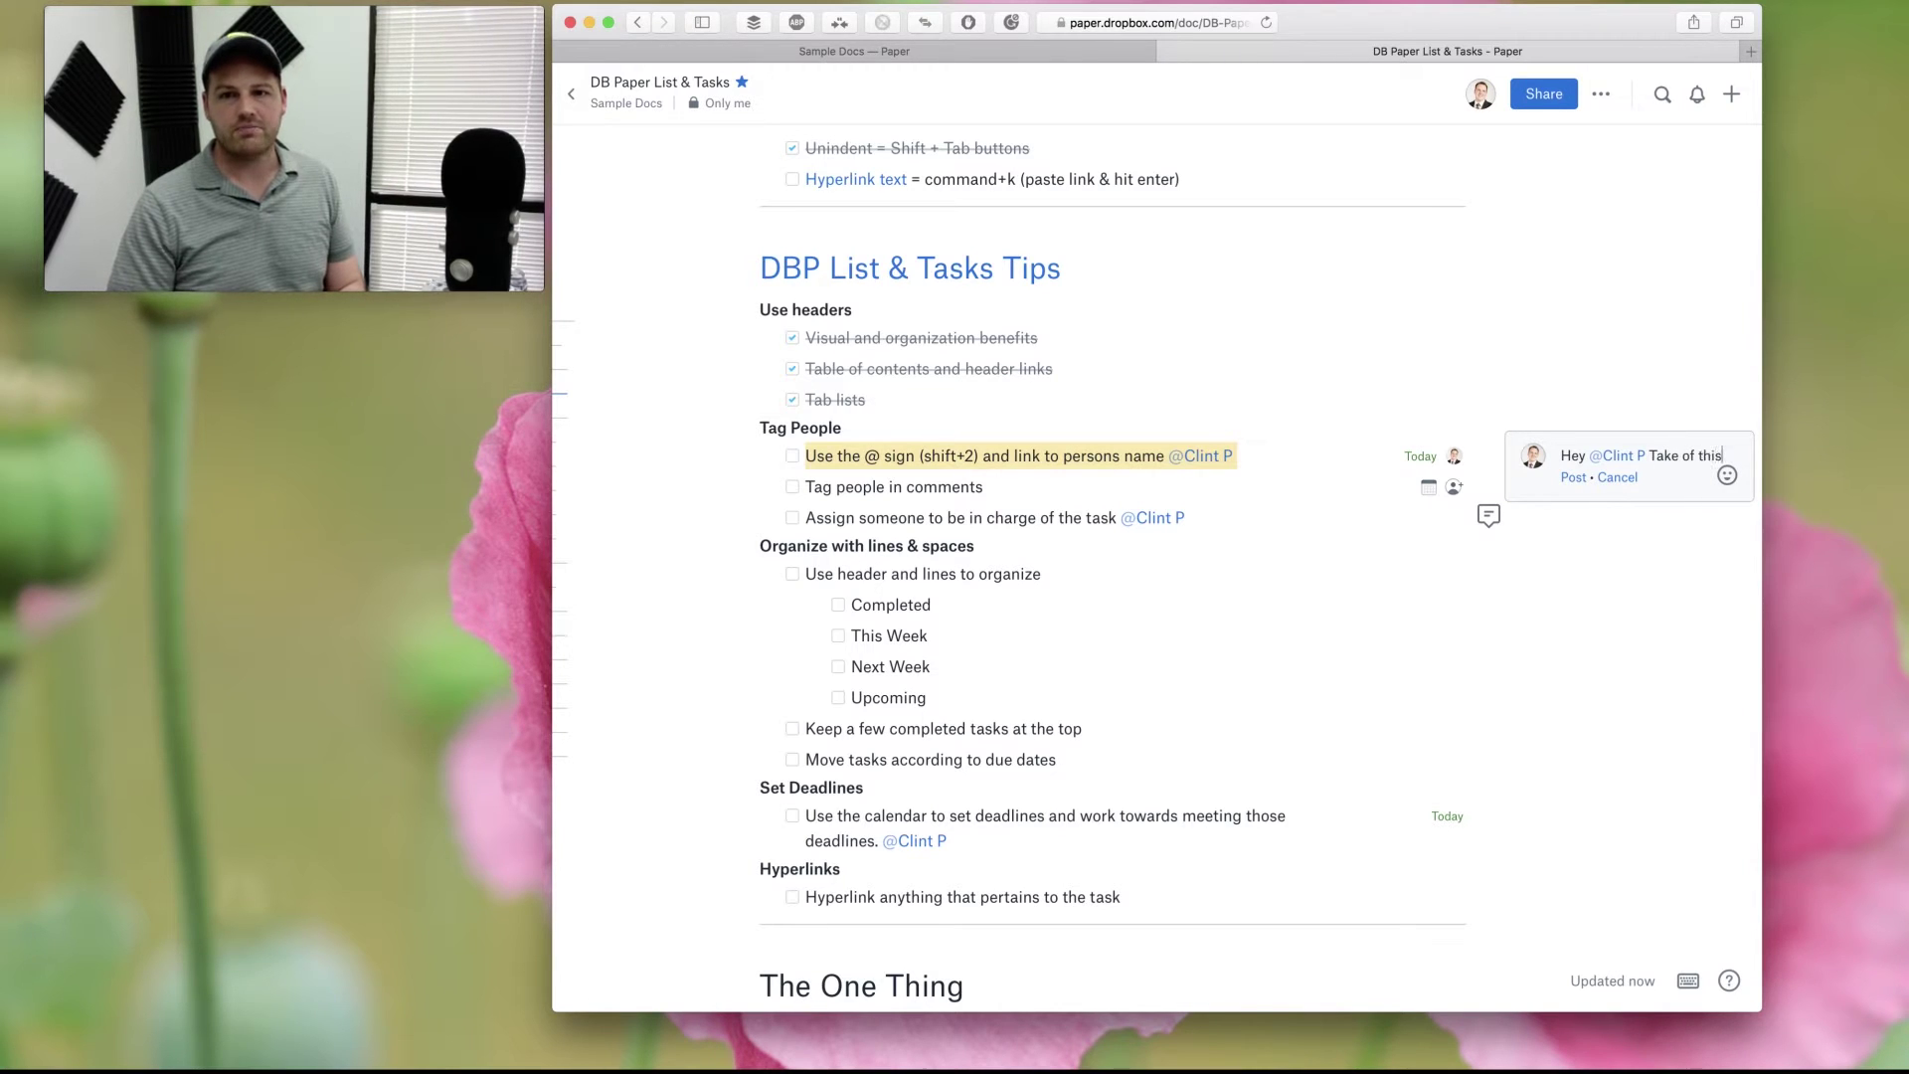
{"action": "left_click", "coordinate": [1572, 477]}
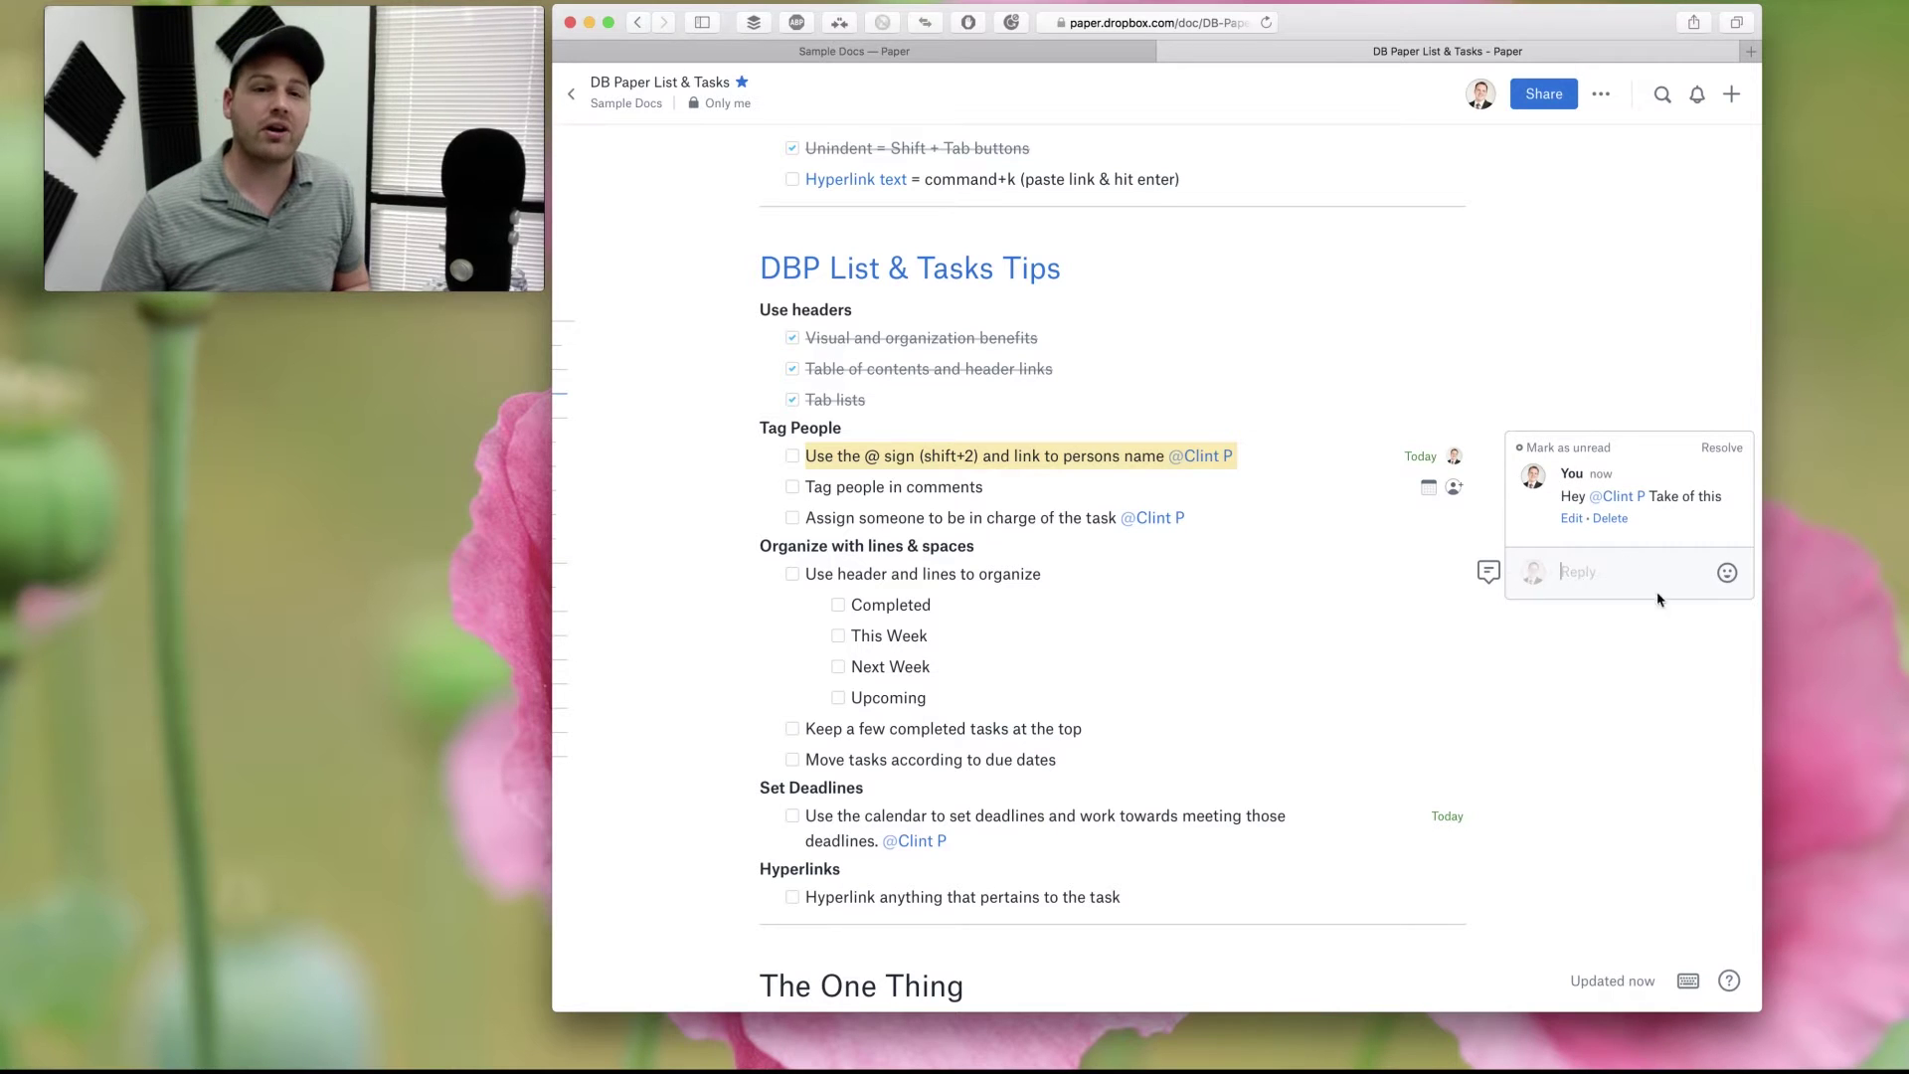
{"action": "left_click", "coordinate": [994, 486]}
Check off the @ sign, Tag people in comments, and assign-someone tips, leaving the task unassigned.
{"action": "left_click", "coordinate": [790, 456]}
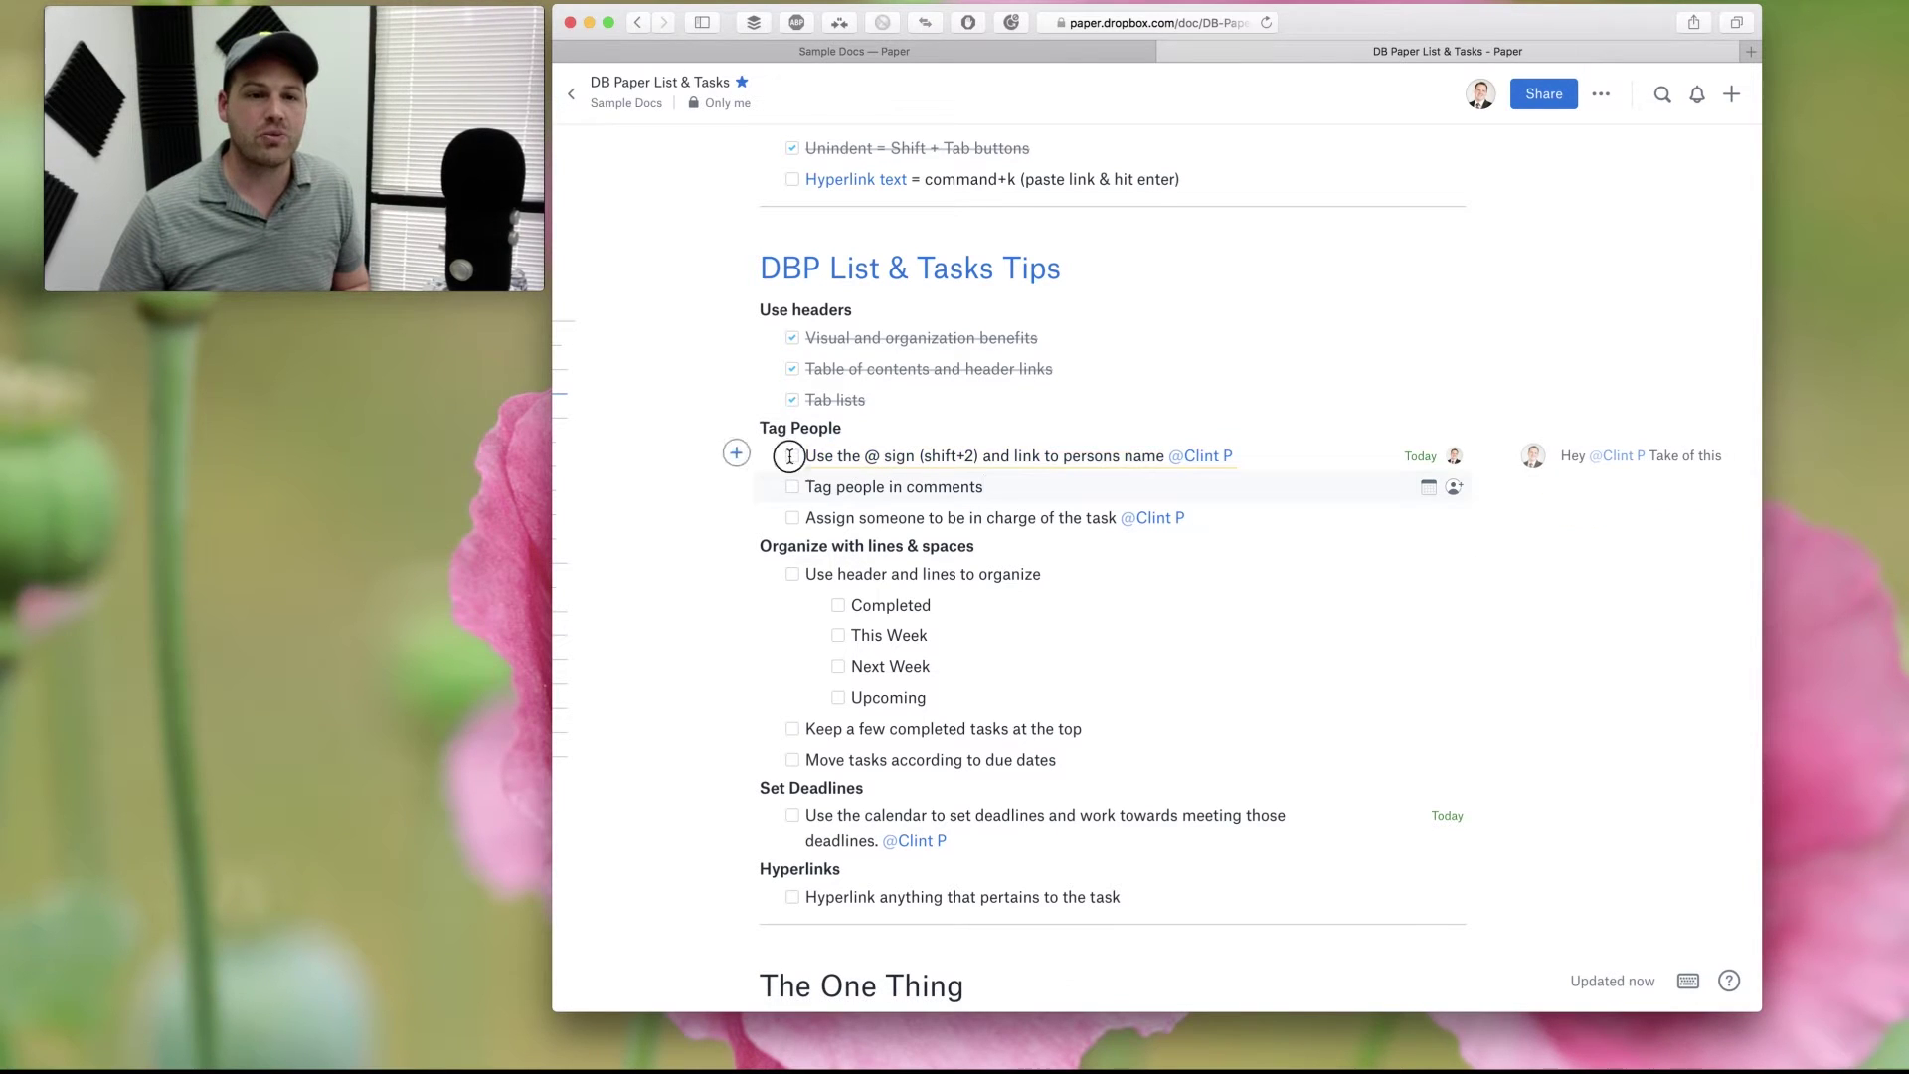
{"action": "left_click", "coordinate": [791, 487]}
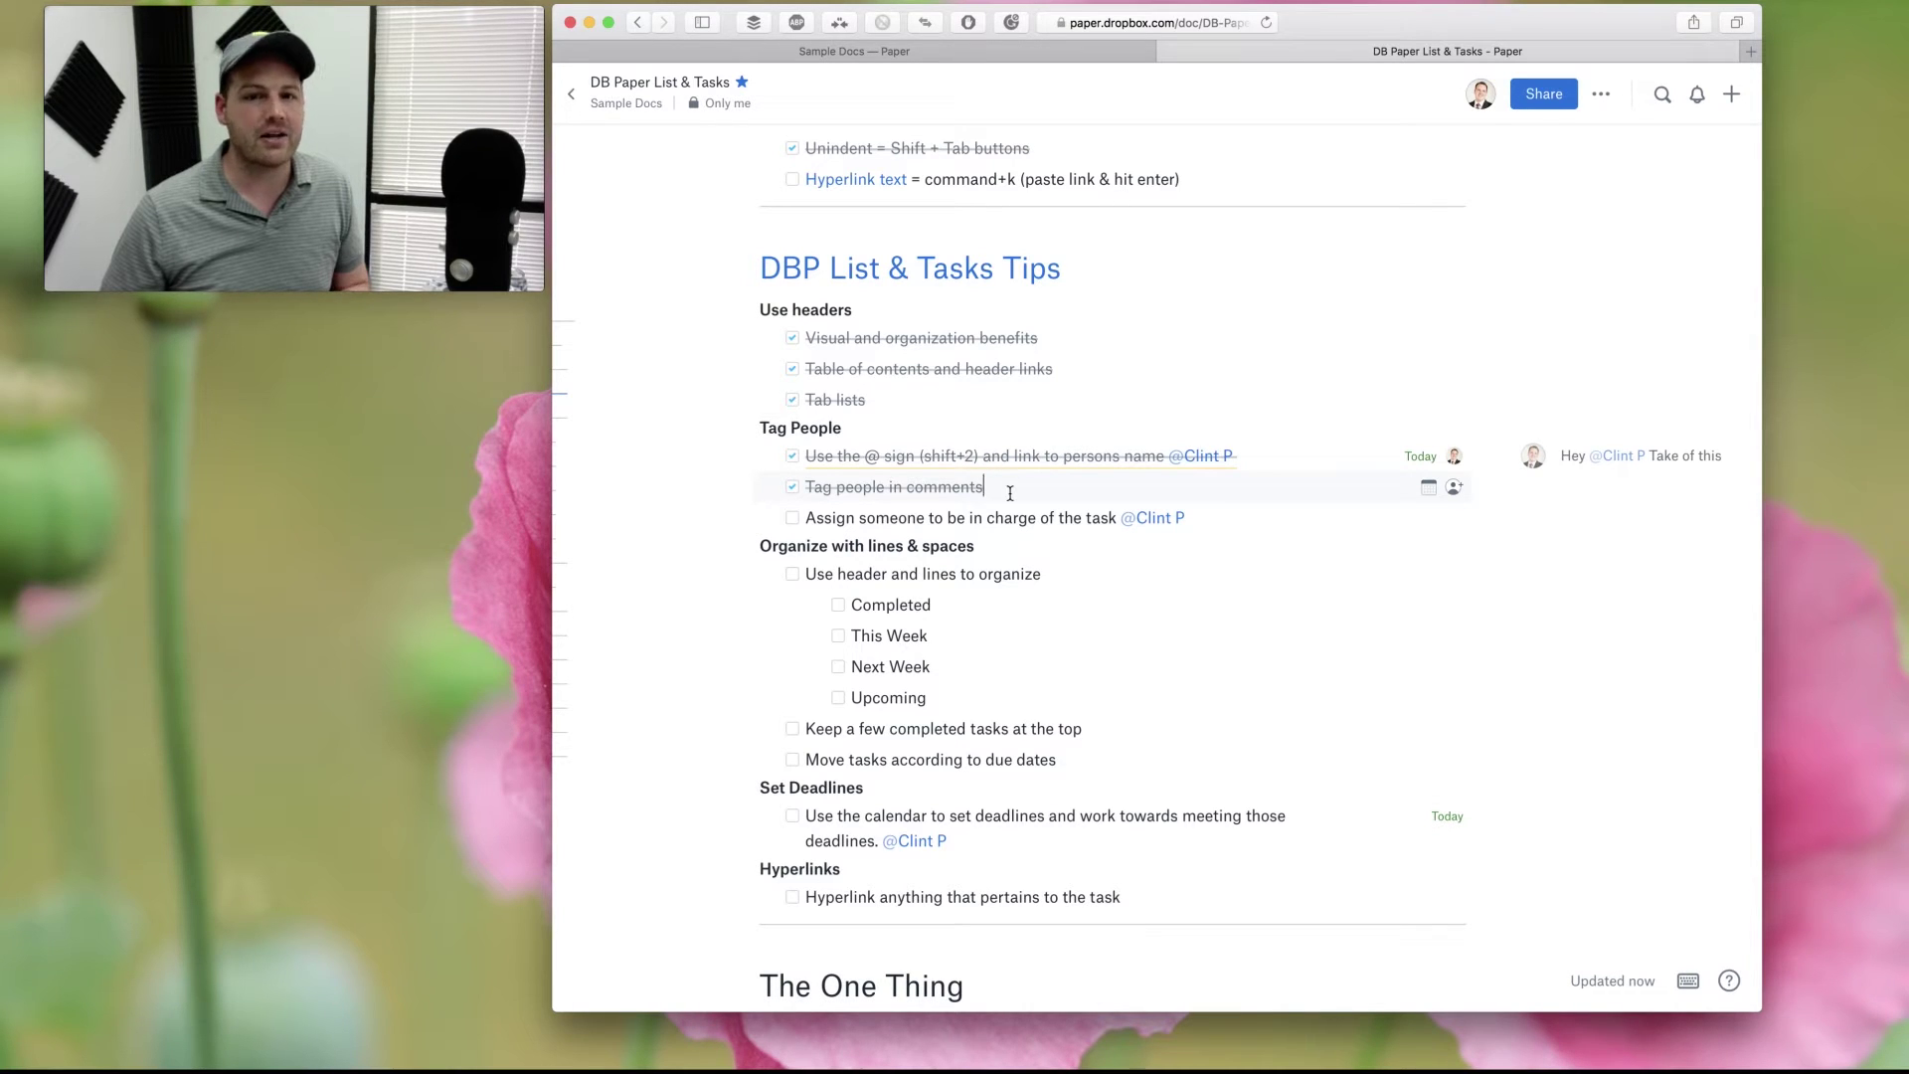
{"action": "left_click", "coordinate": [915, 517]}
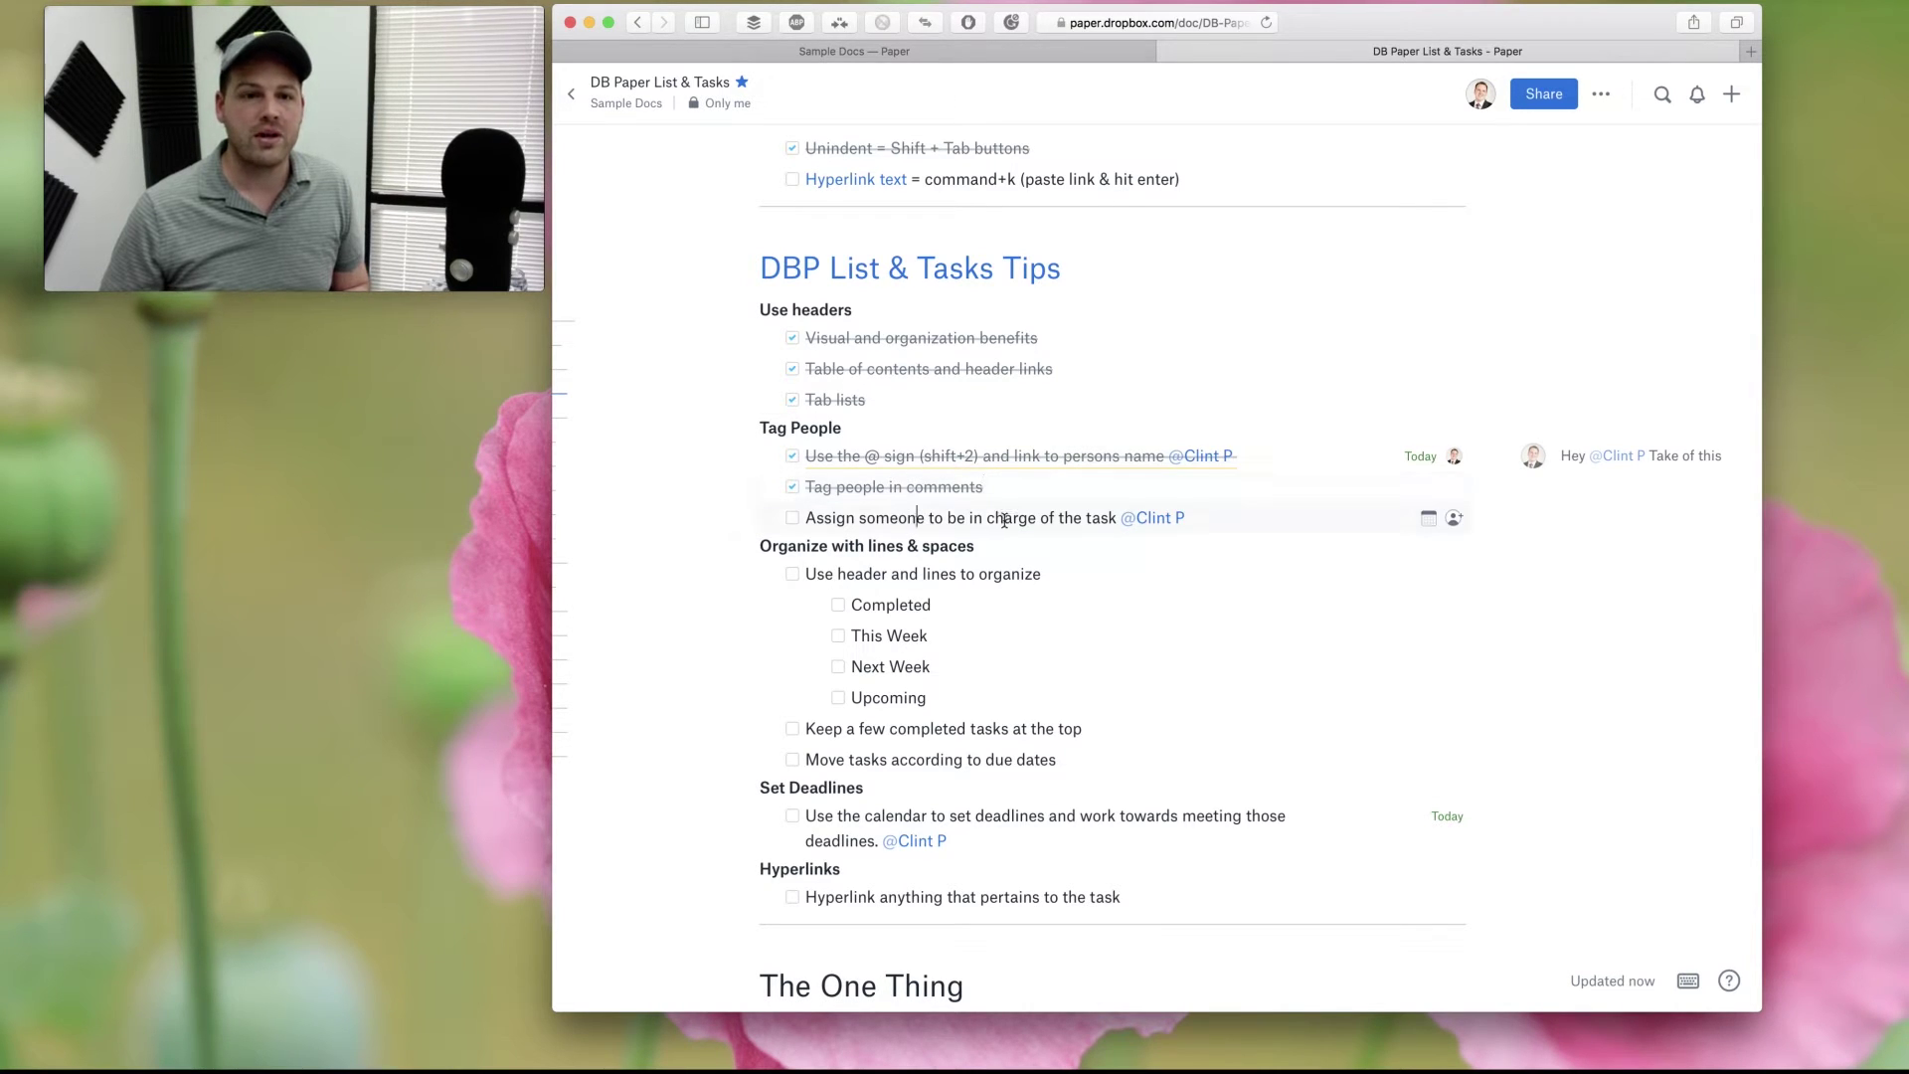
{"action": "left_click", "coordinate": [1455, 521]}
{"action": "left_click", "coordinate": [1363, 587]}
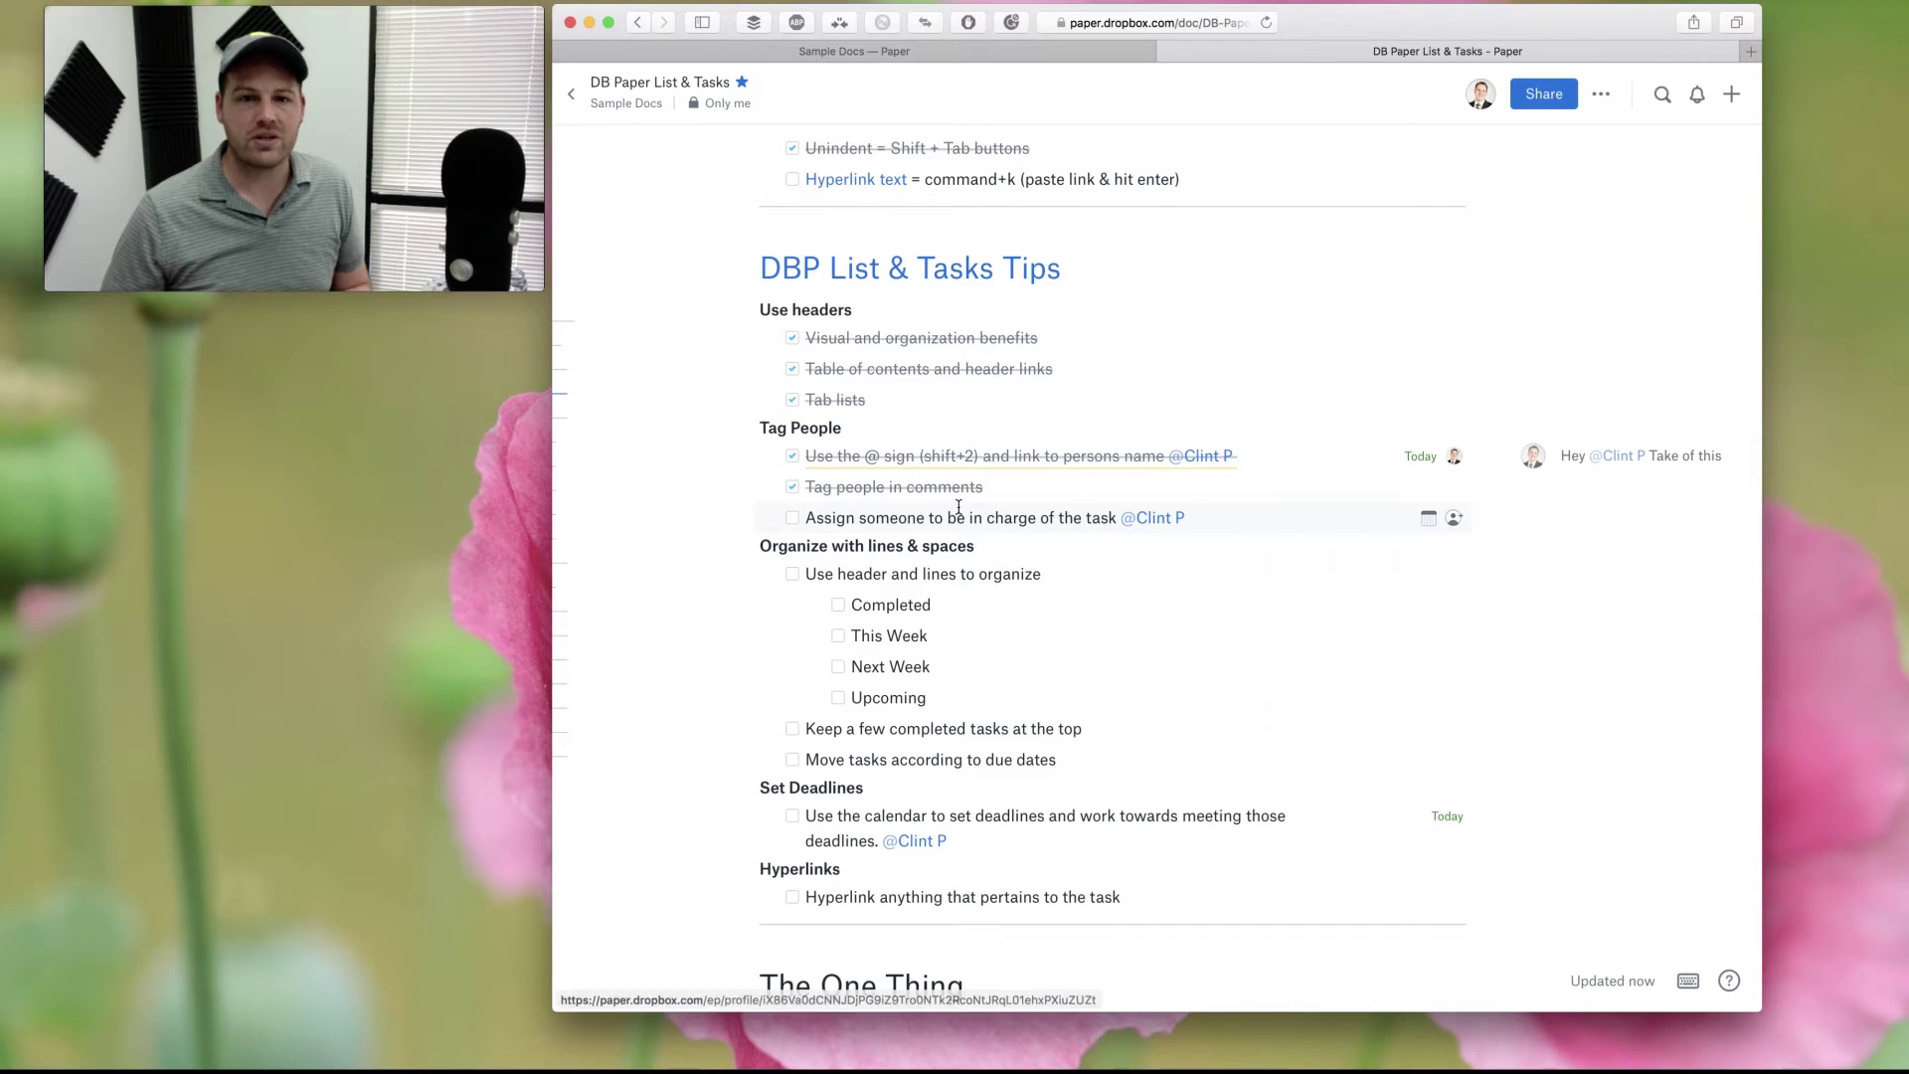
{"action": "left_click", "coordinate": [792, 518]}
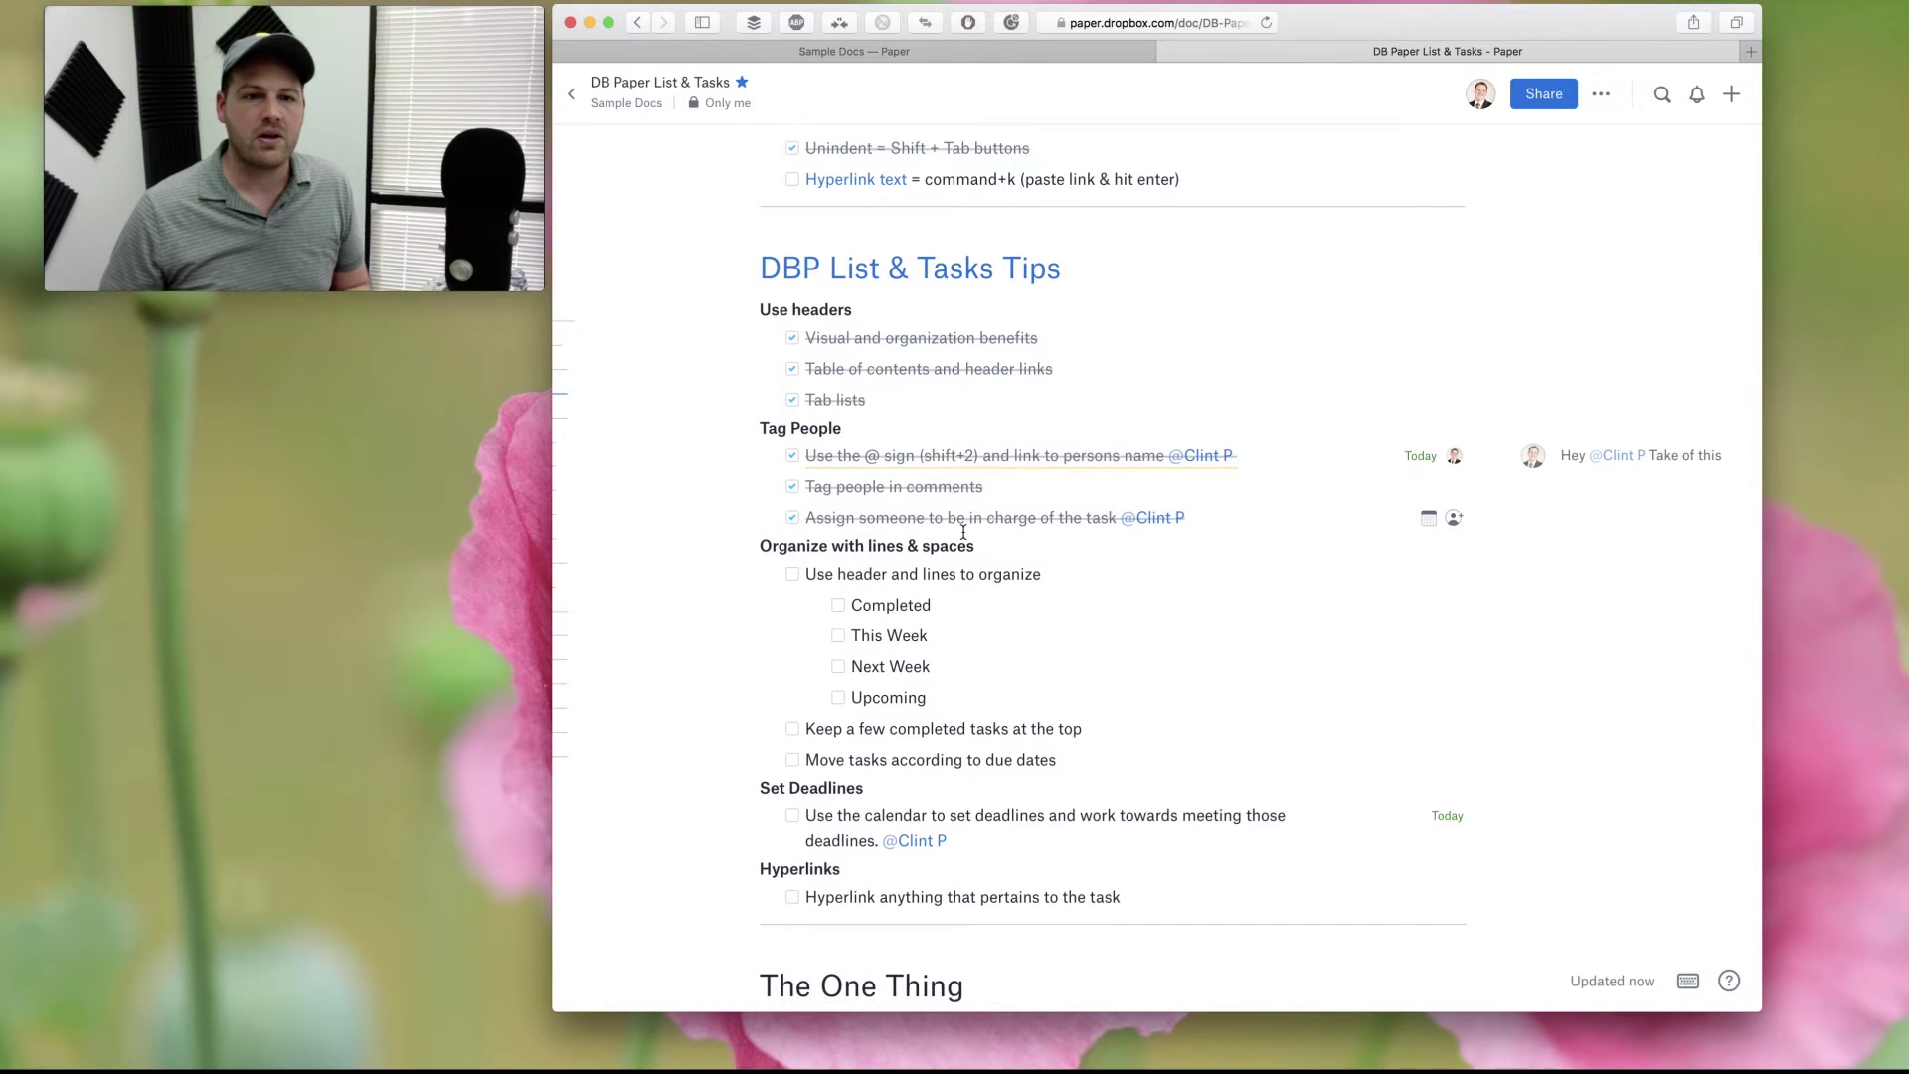
Place the caret just before Completed in the organize tip's sub-list.
{"action": "scroll", "coordinate": [963, 531], "scroll_direction": "down", "scroll_amount": 2}
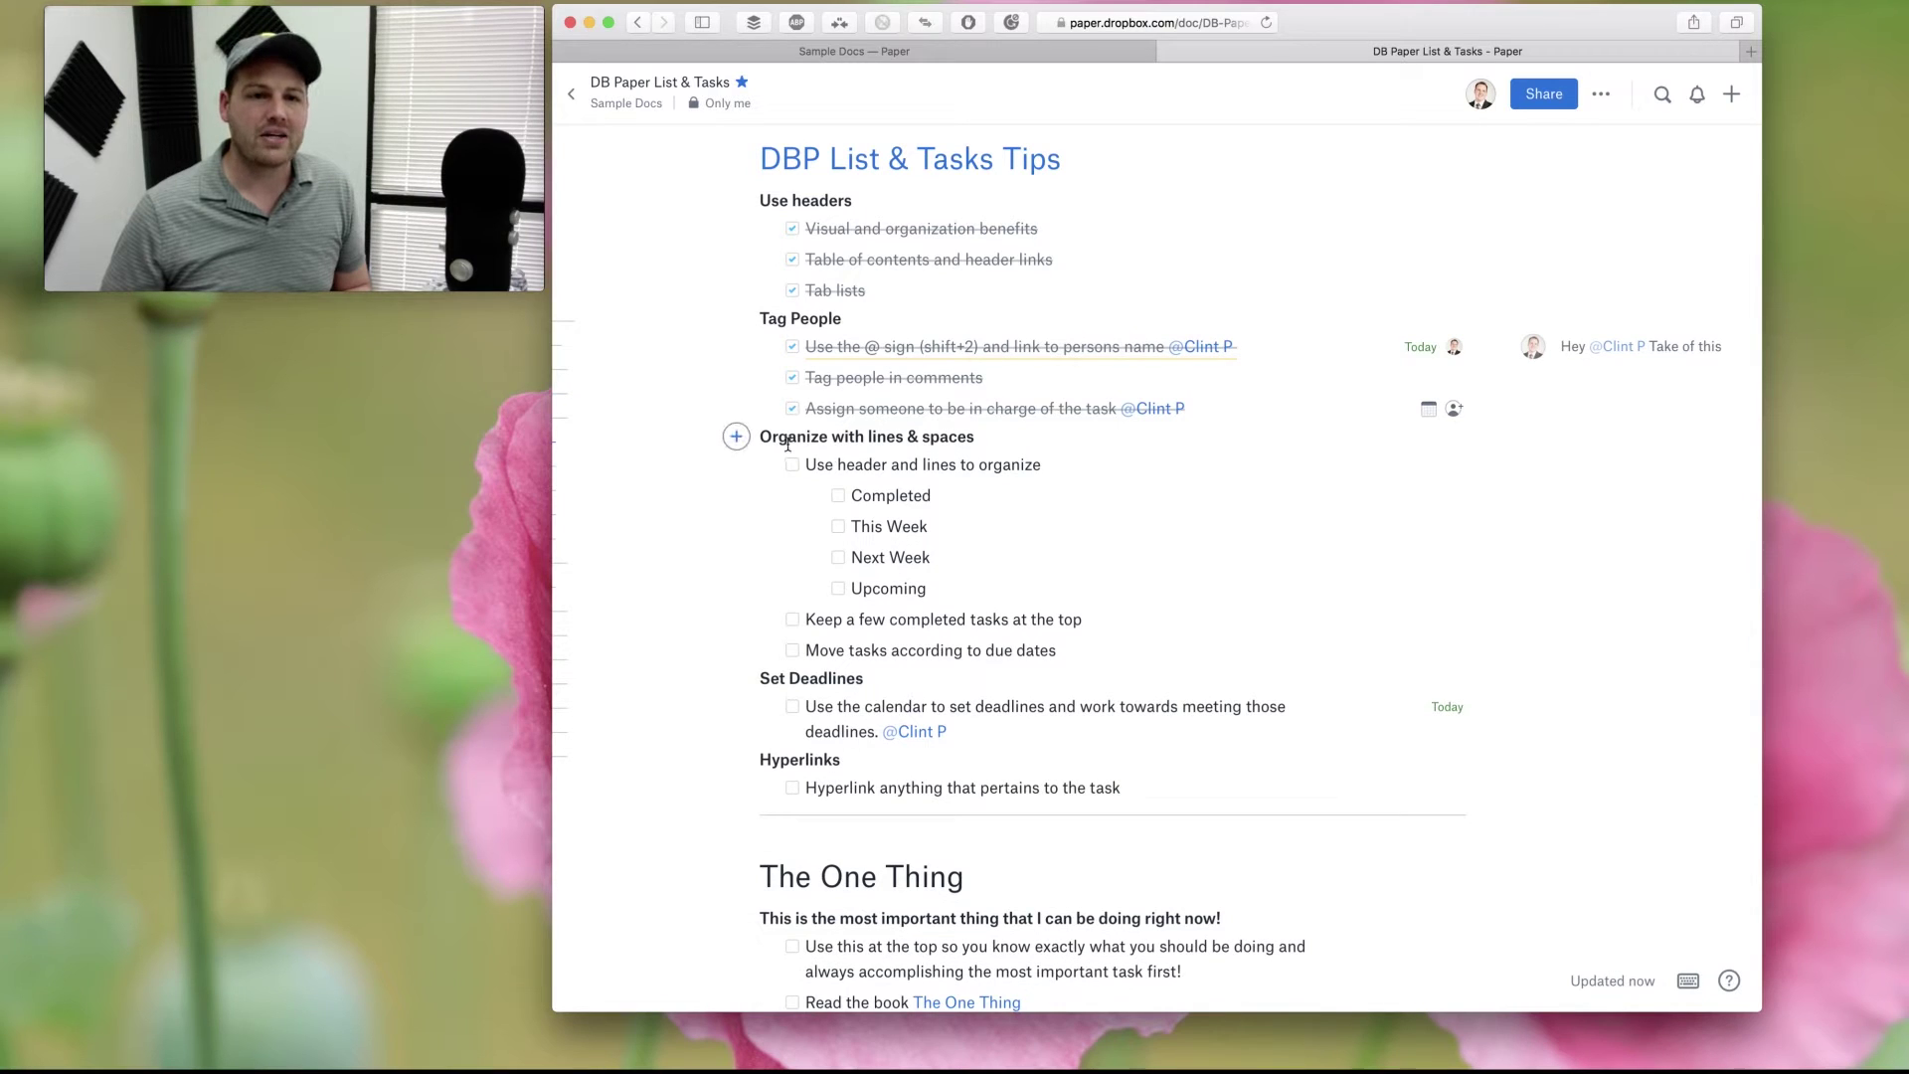
{"action": "scroll", "coordinate": [788, 444], "scroll_direction": "up", "scroll_amount": 3}
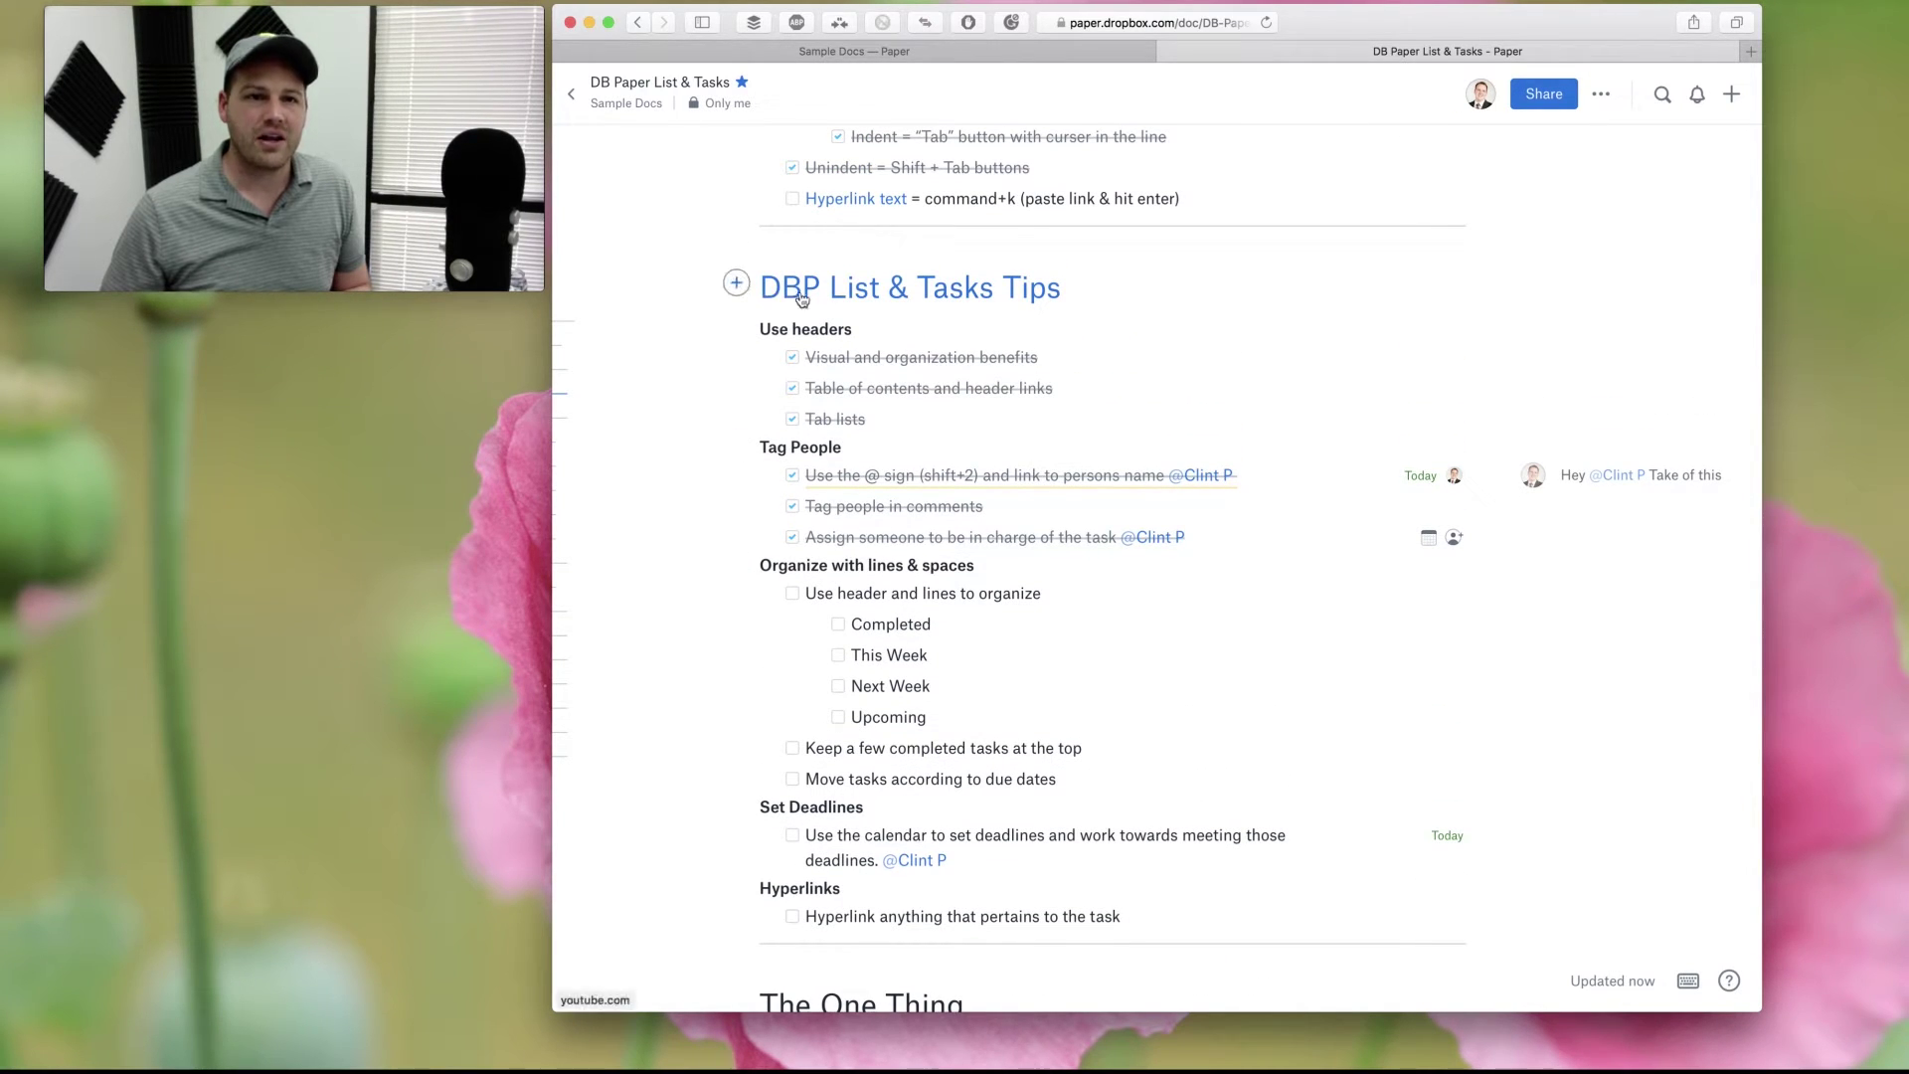
{"action": "scroll", "coordinate": [818, 503], "scroll_direction": "down", "scroll_amount": 1}
{"action": "left_click", "coordinate": [809, 537]}
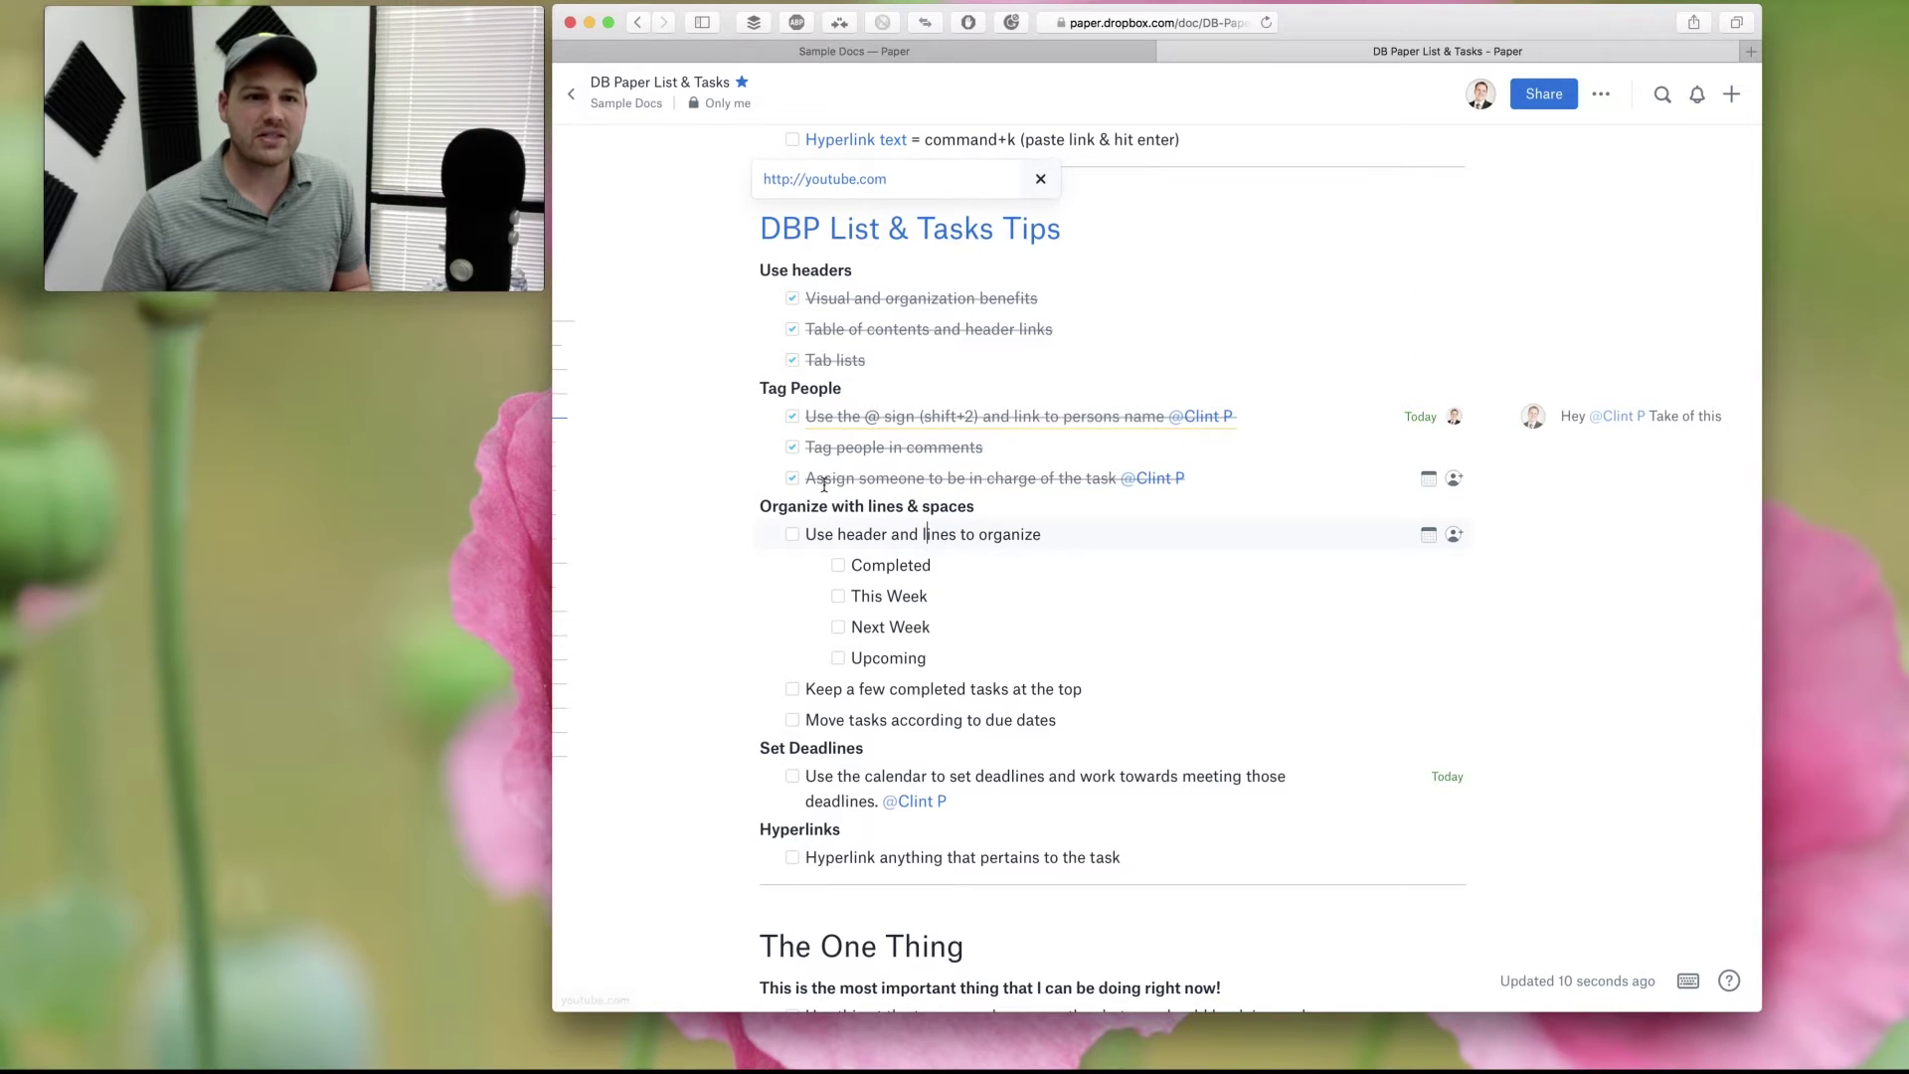
{"action": "scroll", "coordinate": [852, 509], "scroll_direction": "down", "scroll_amount": 1}
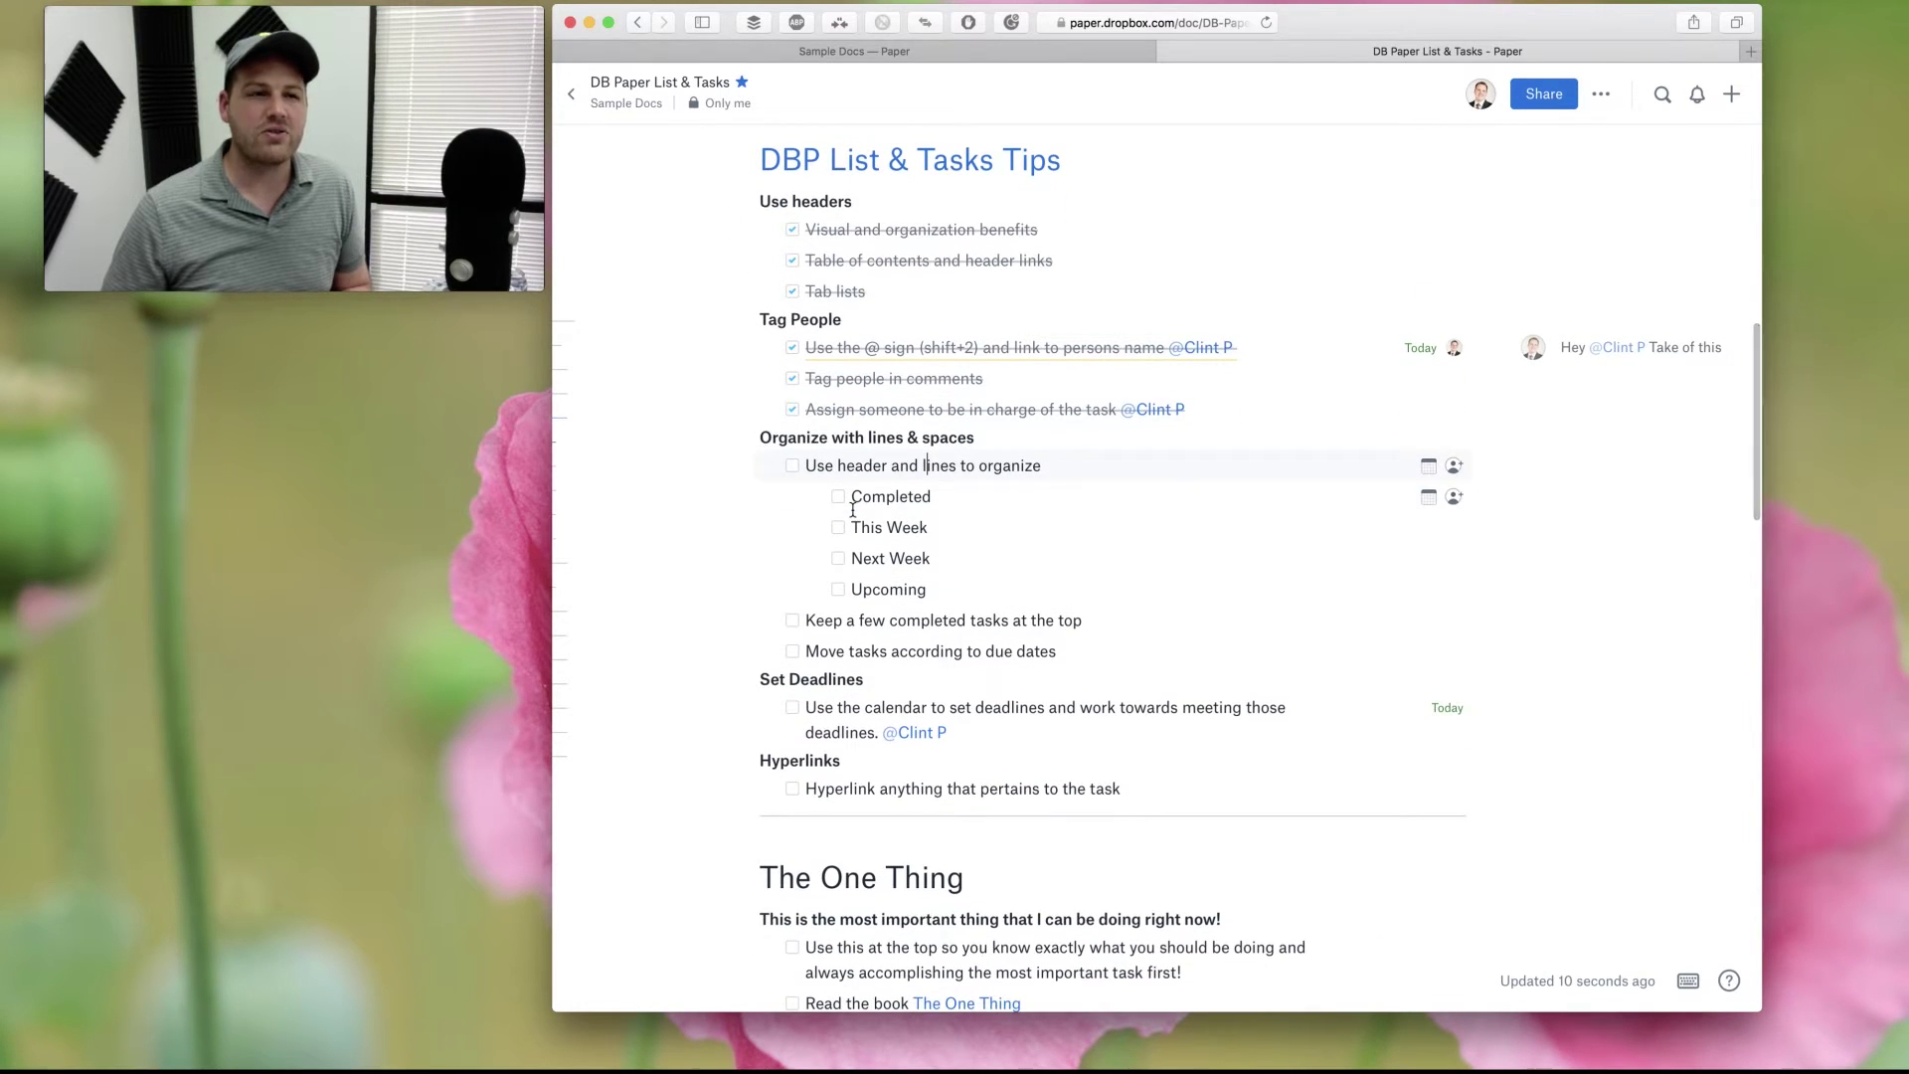
{"action": "scroll", "coordinate": [871, 508], "scroll_direction": "down", "scroll_amount": 1}
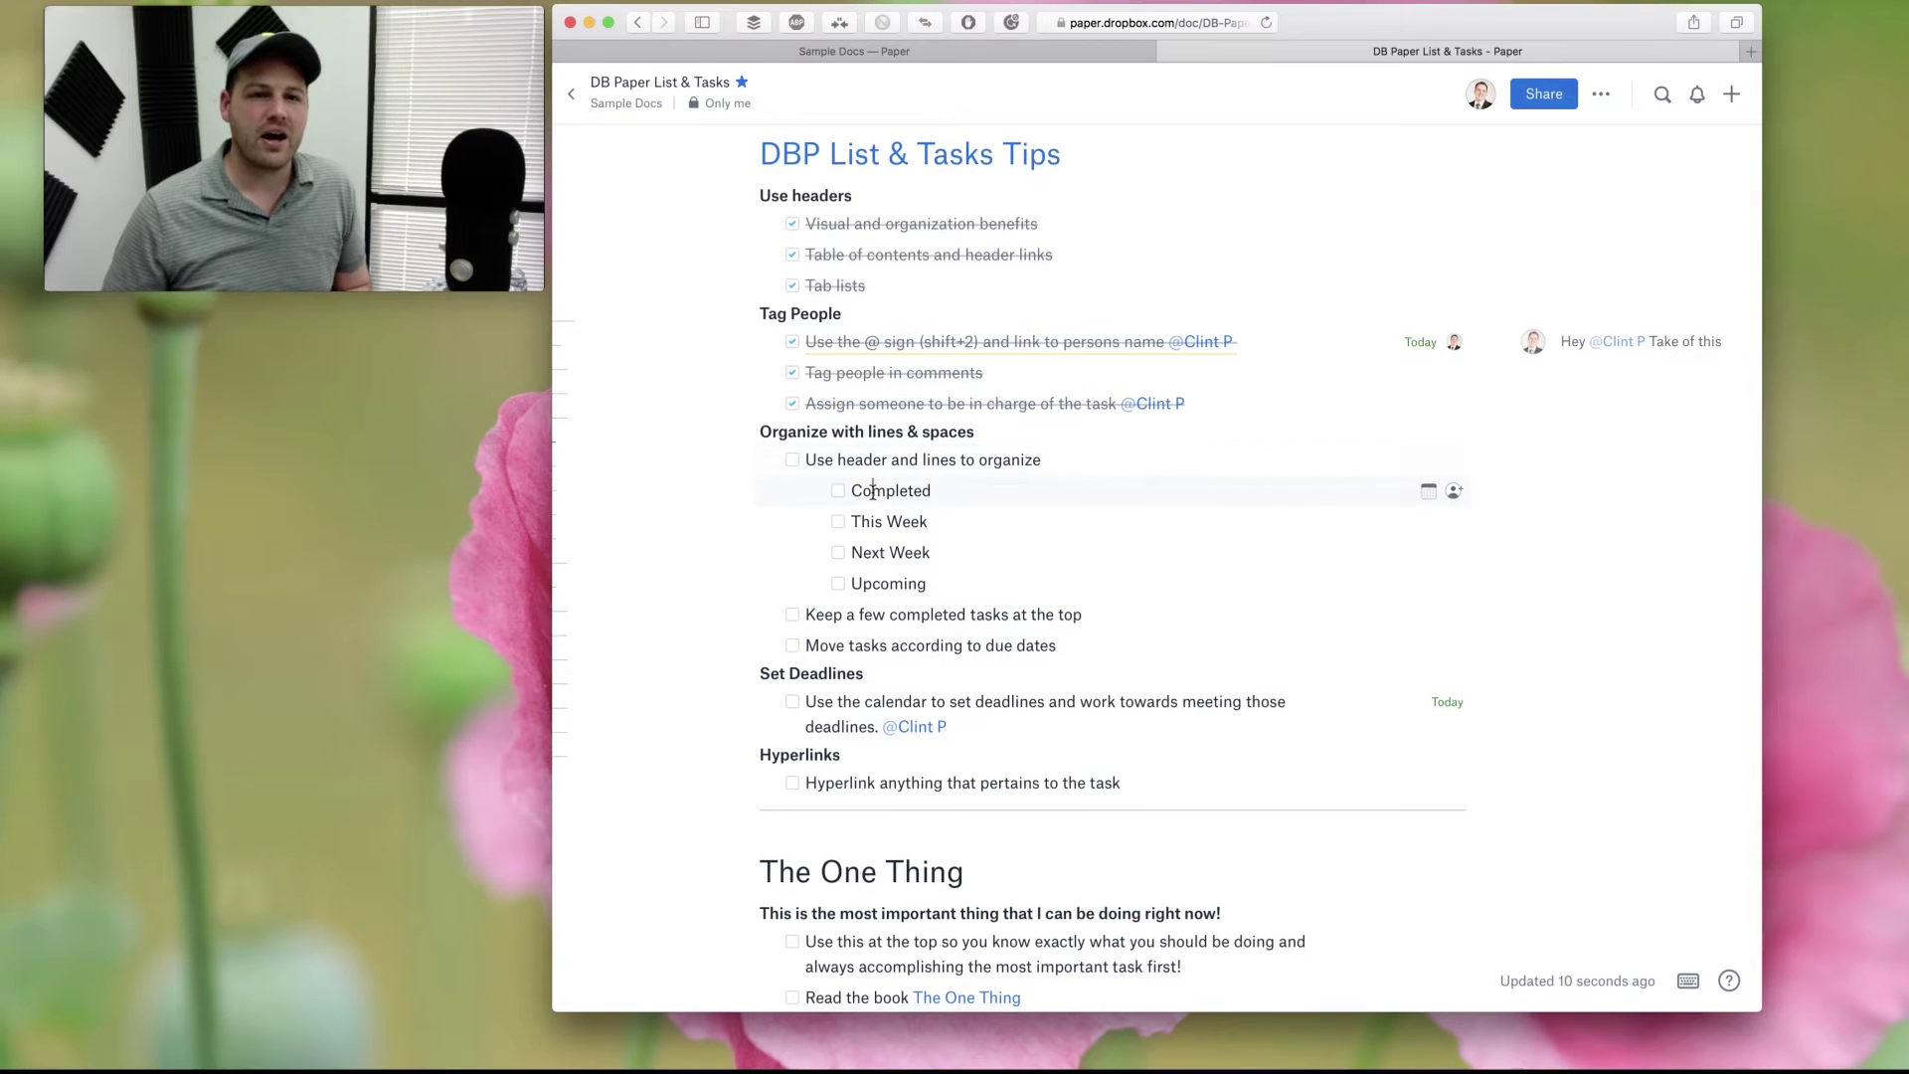
{"action": "left_click", "coordinate": [852, 489]}
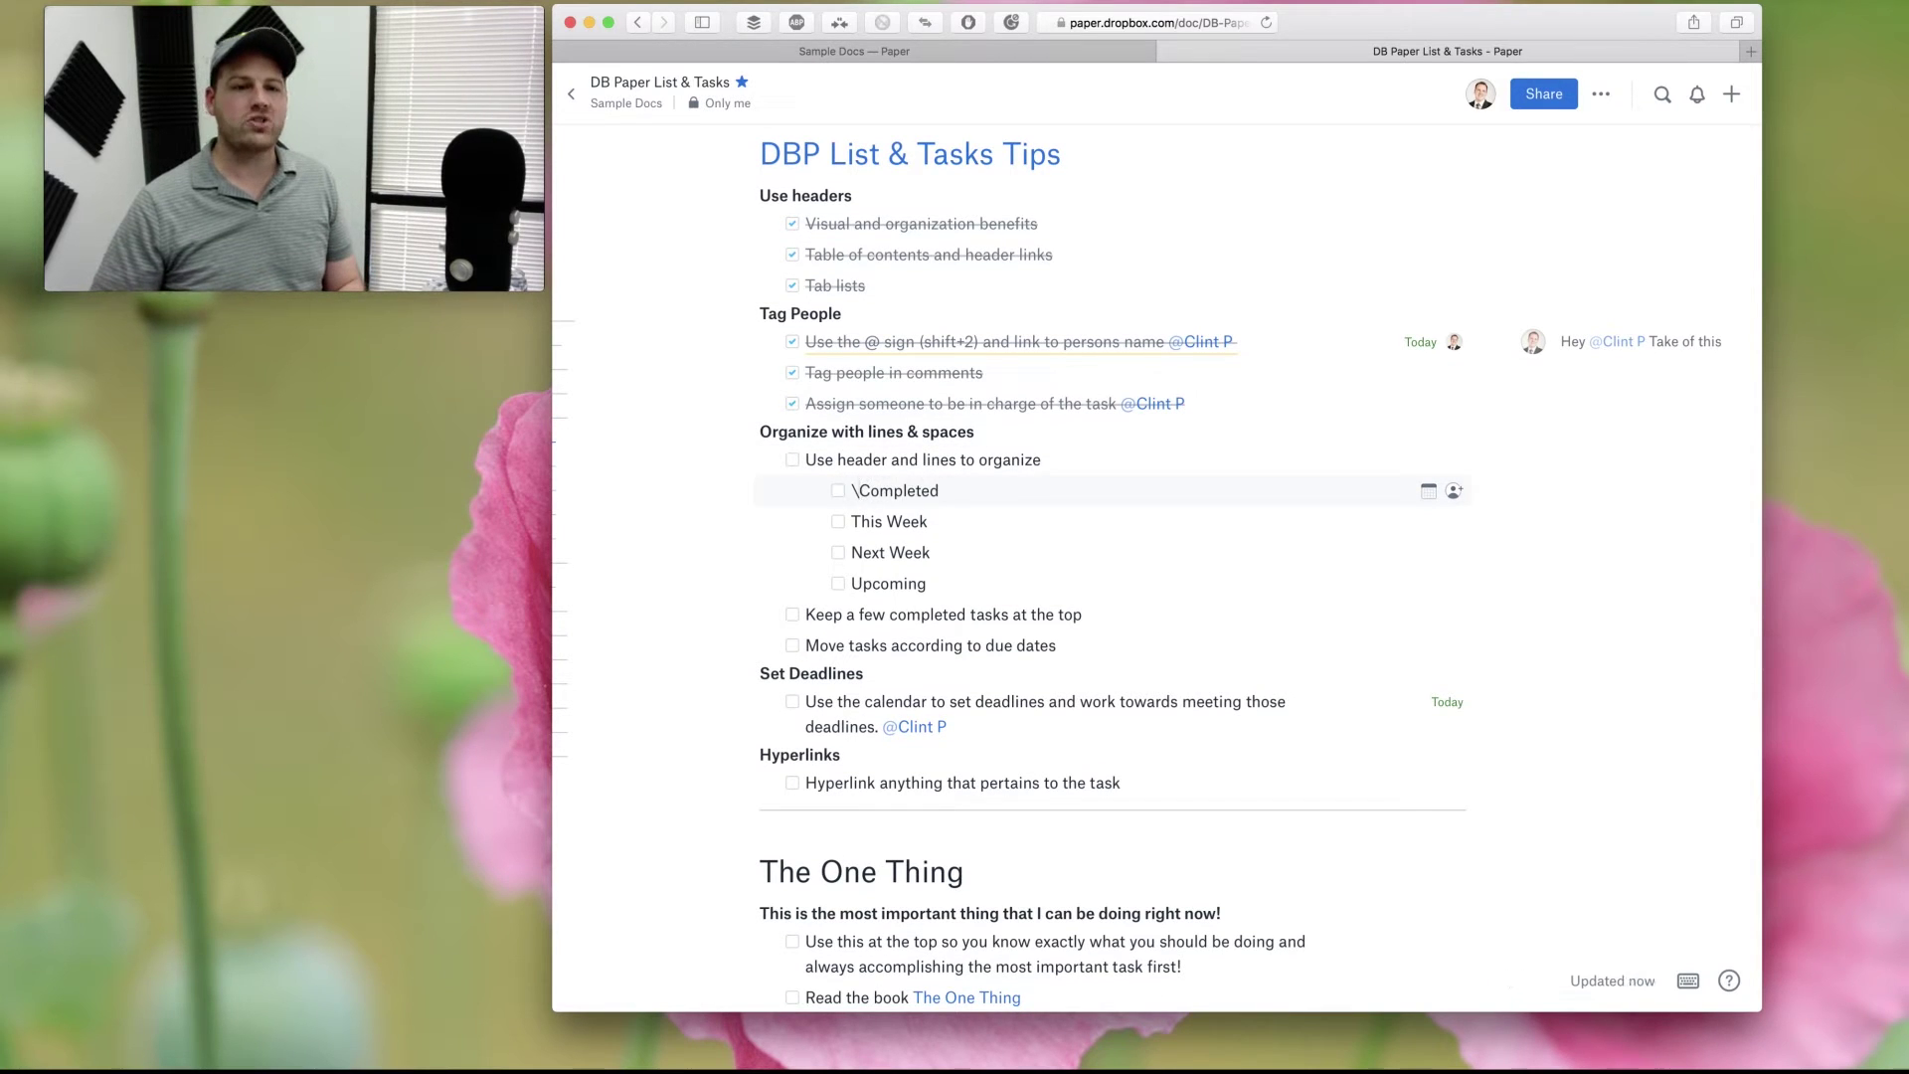
Add a 'The One Thing' item above Completed in the organize list.
{"action": "key", "text": "Return"}
{"action": "key", "text": "Up"}
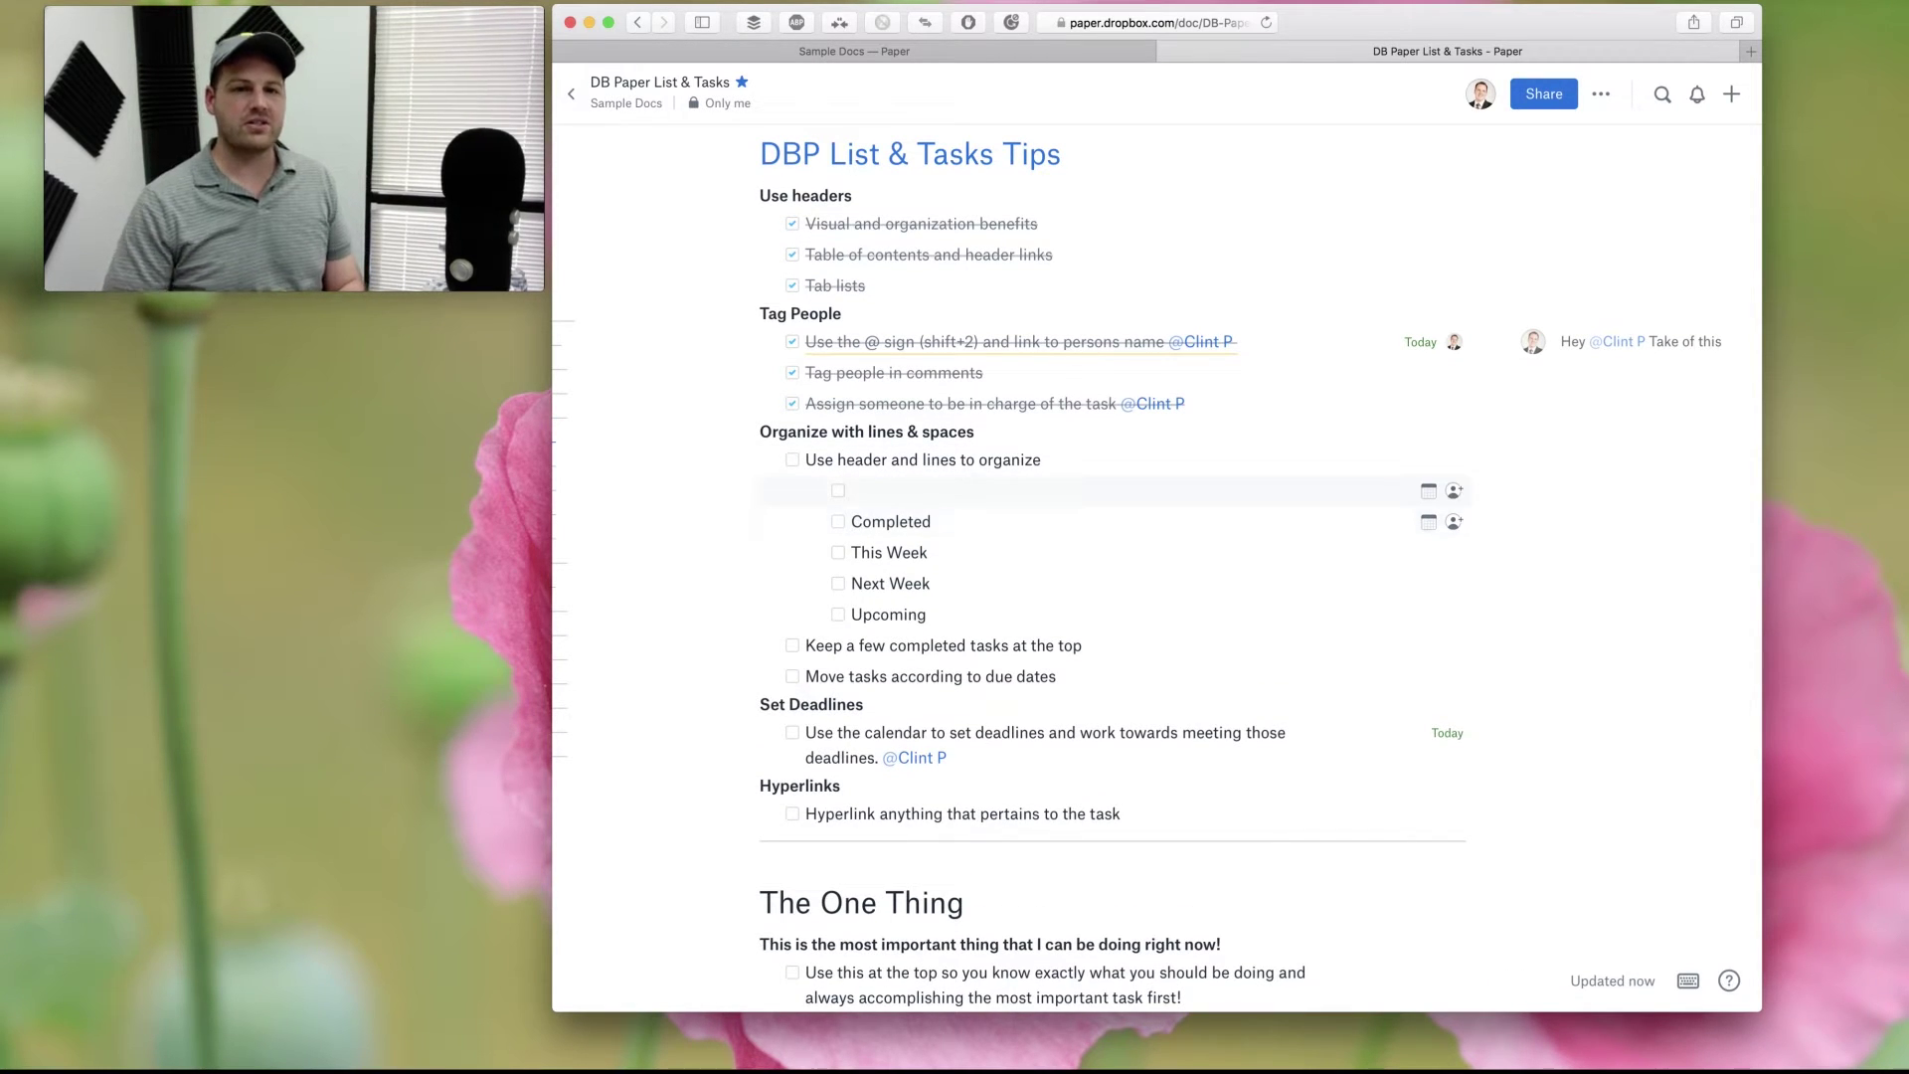
{"action": "type", "text": "The One Thing"}
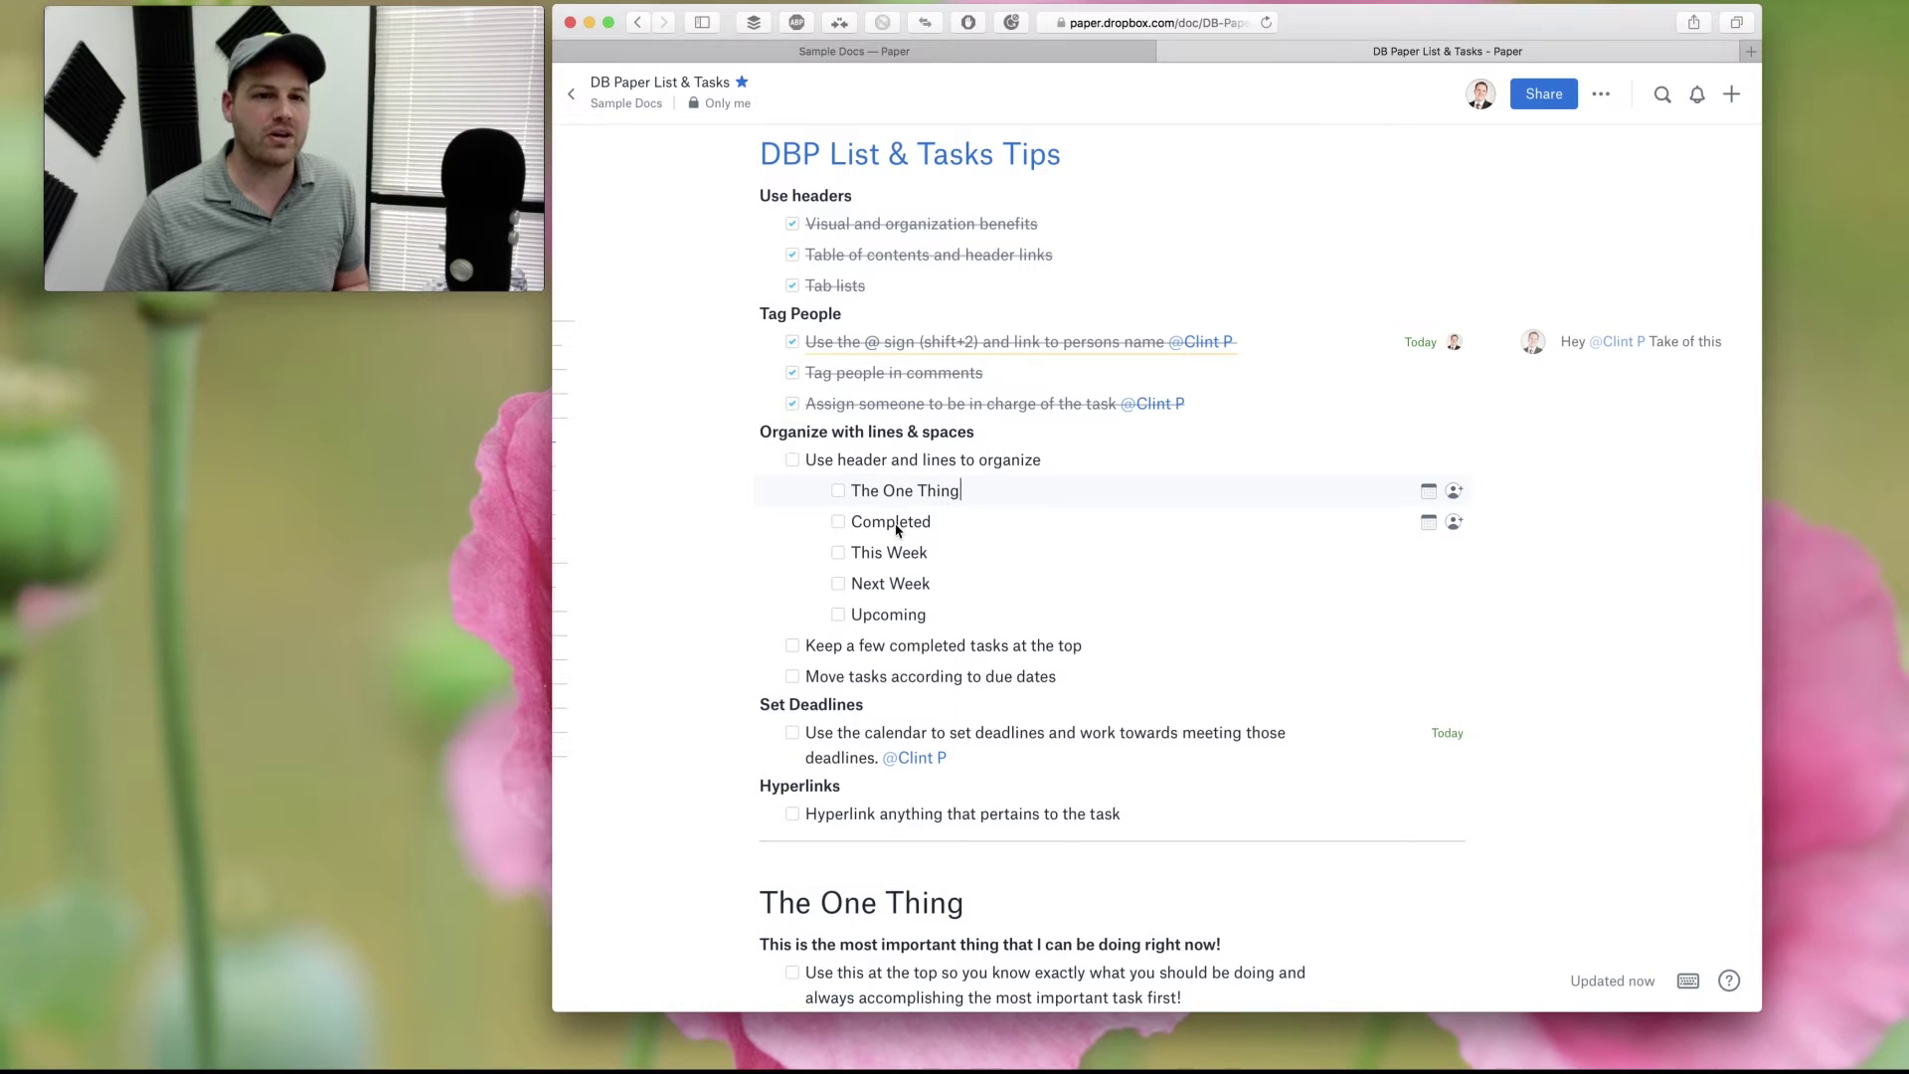
Check off the organize tip plus The One Thing, Completed, This Week, Next Week and Upcoming.
{"action": "left_click", "coordinate": [792, 460]}
{"action": "left_click", "coordinate": [838, 490]}
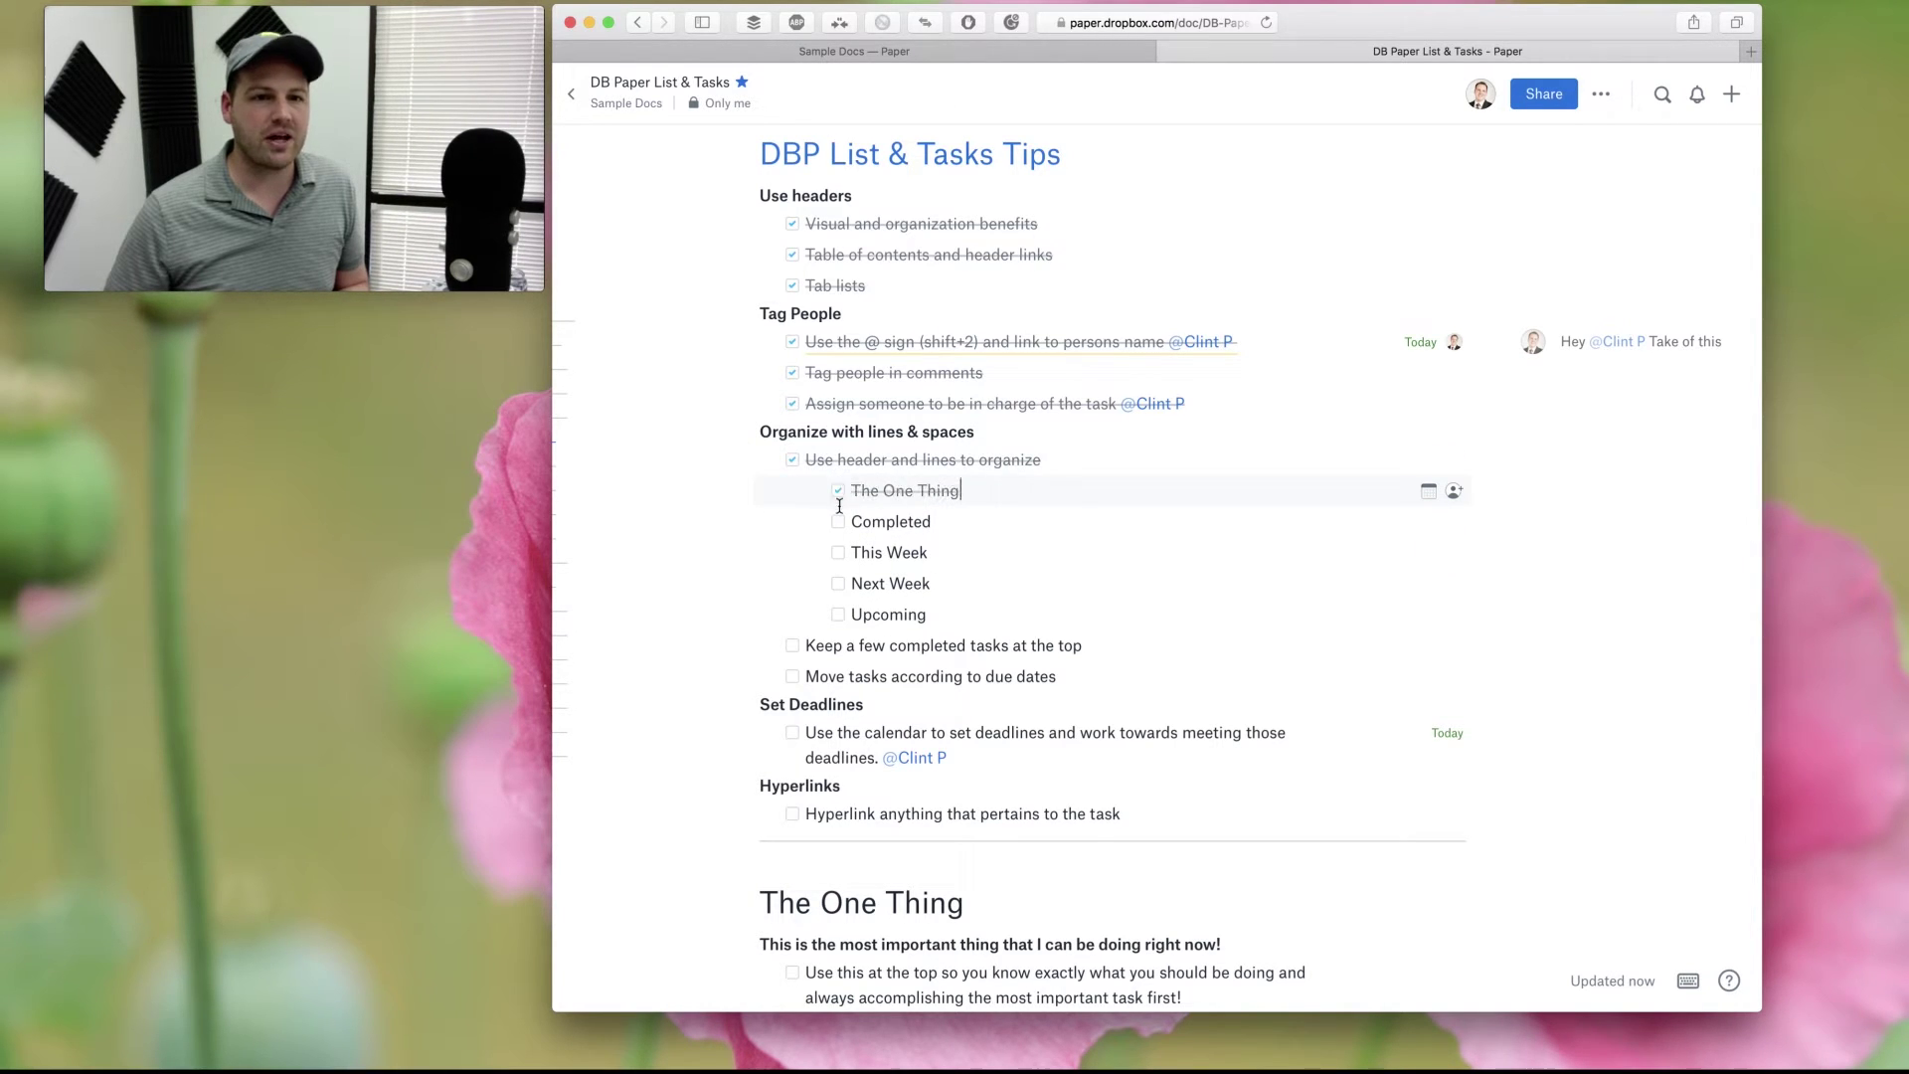
{"action": "left_click", "coordinate": [838, 521]}
{"action": "left_click", "coordinate": [838, 552]}
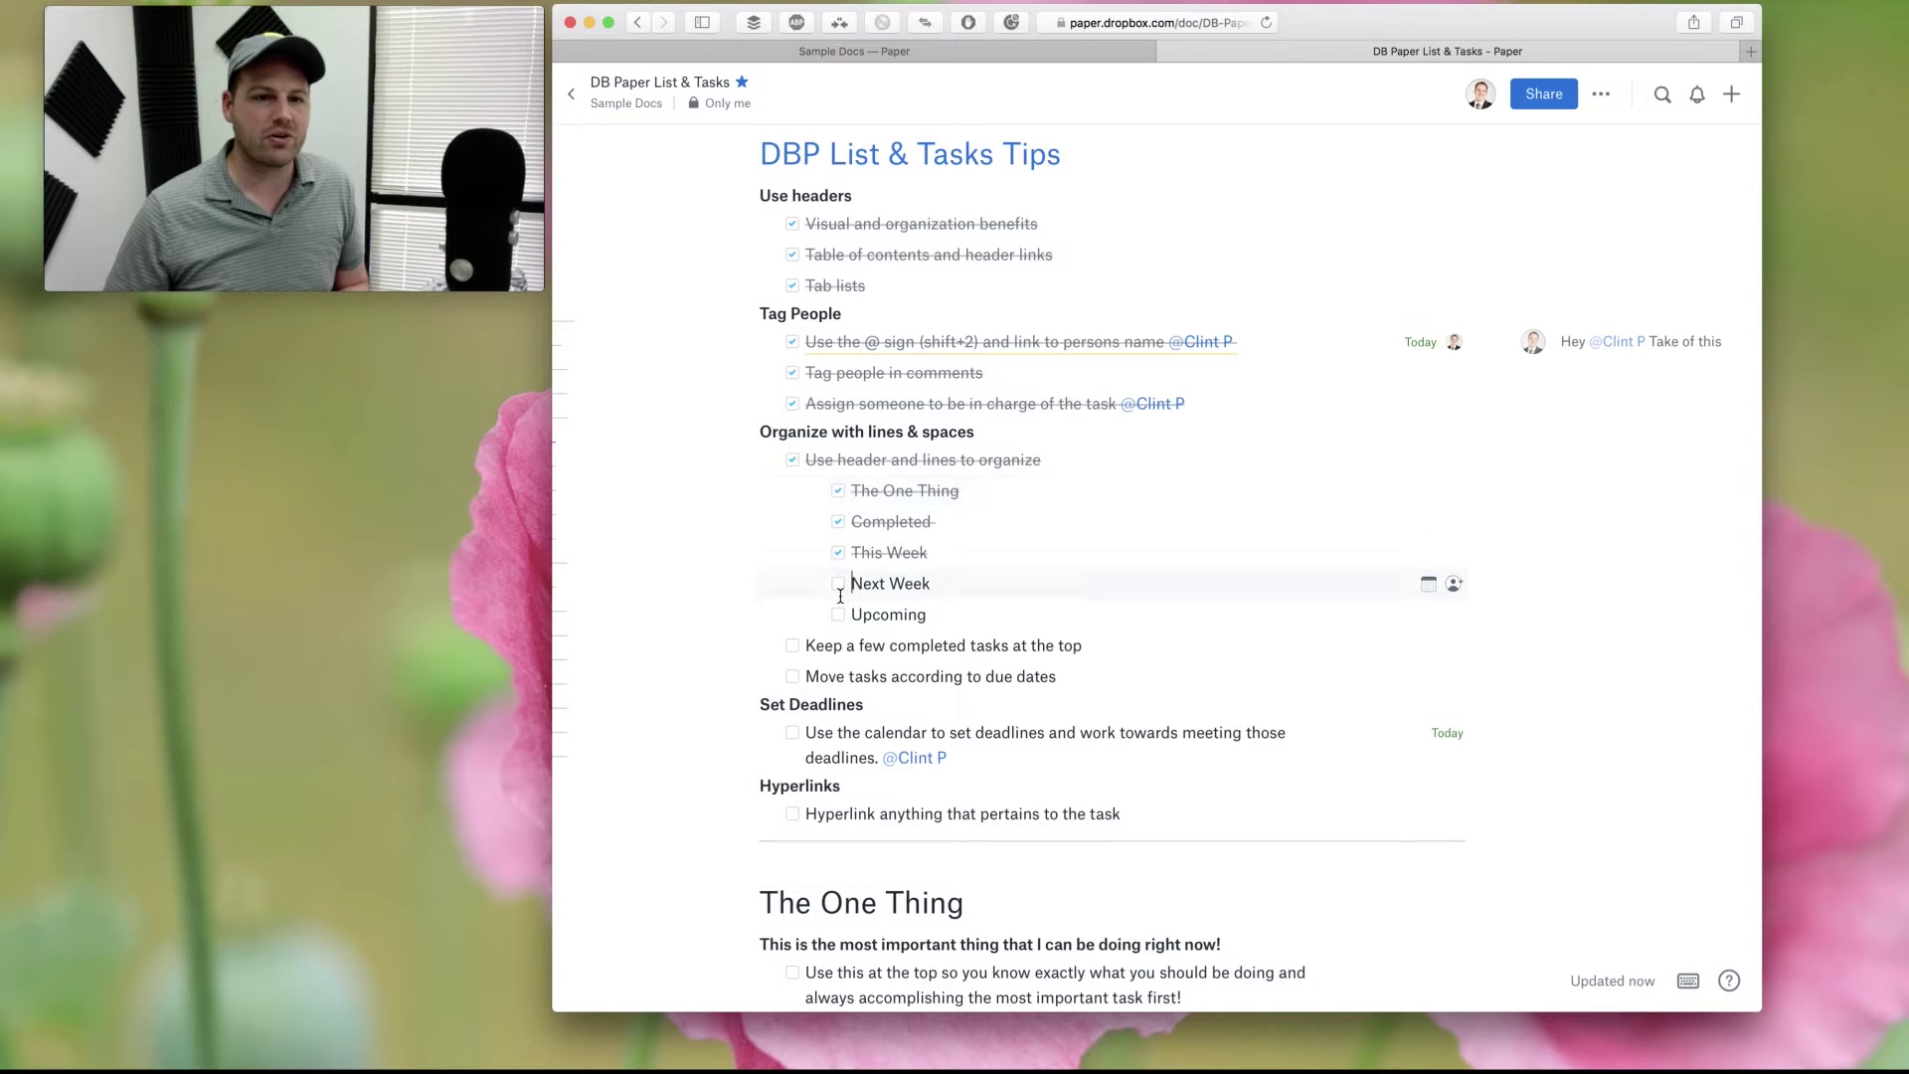
{"action": "left_click", "coordinate": [838, 583]}
{"action": "left_click", "coordinate": [838, 614]}
{"action": "scroll", "coordinate": [838, 612], "scroll_direction": "down", "scroll_amount": 2}
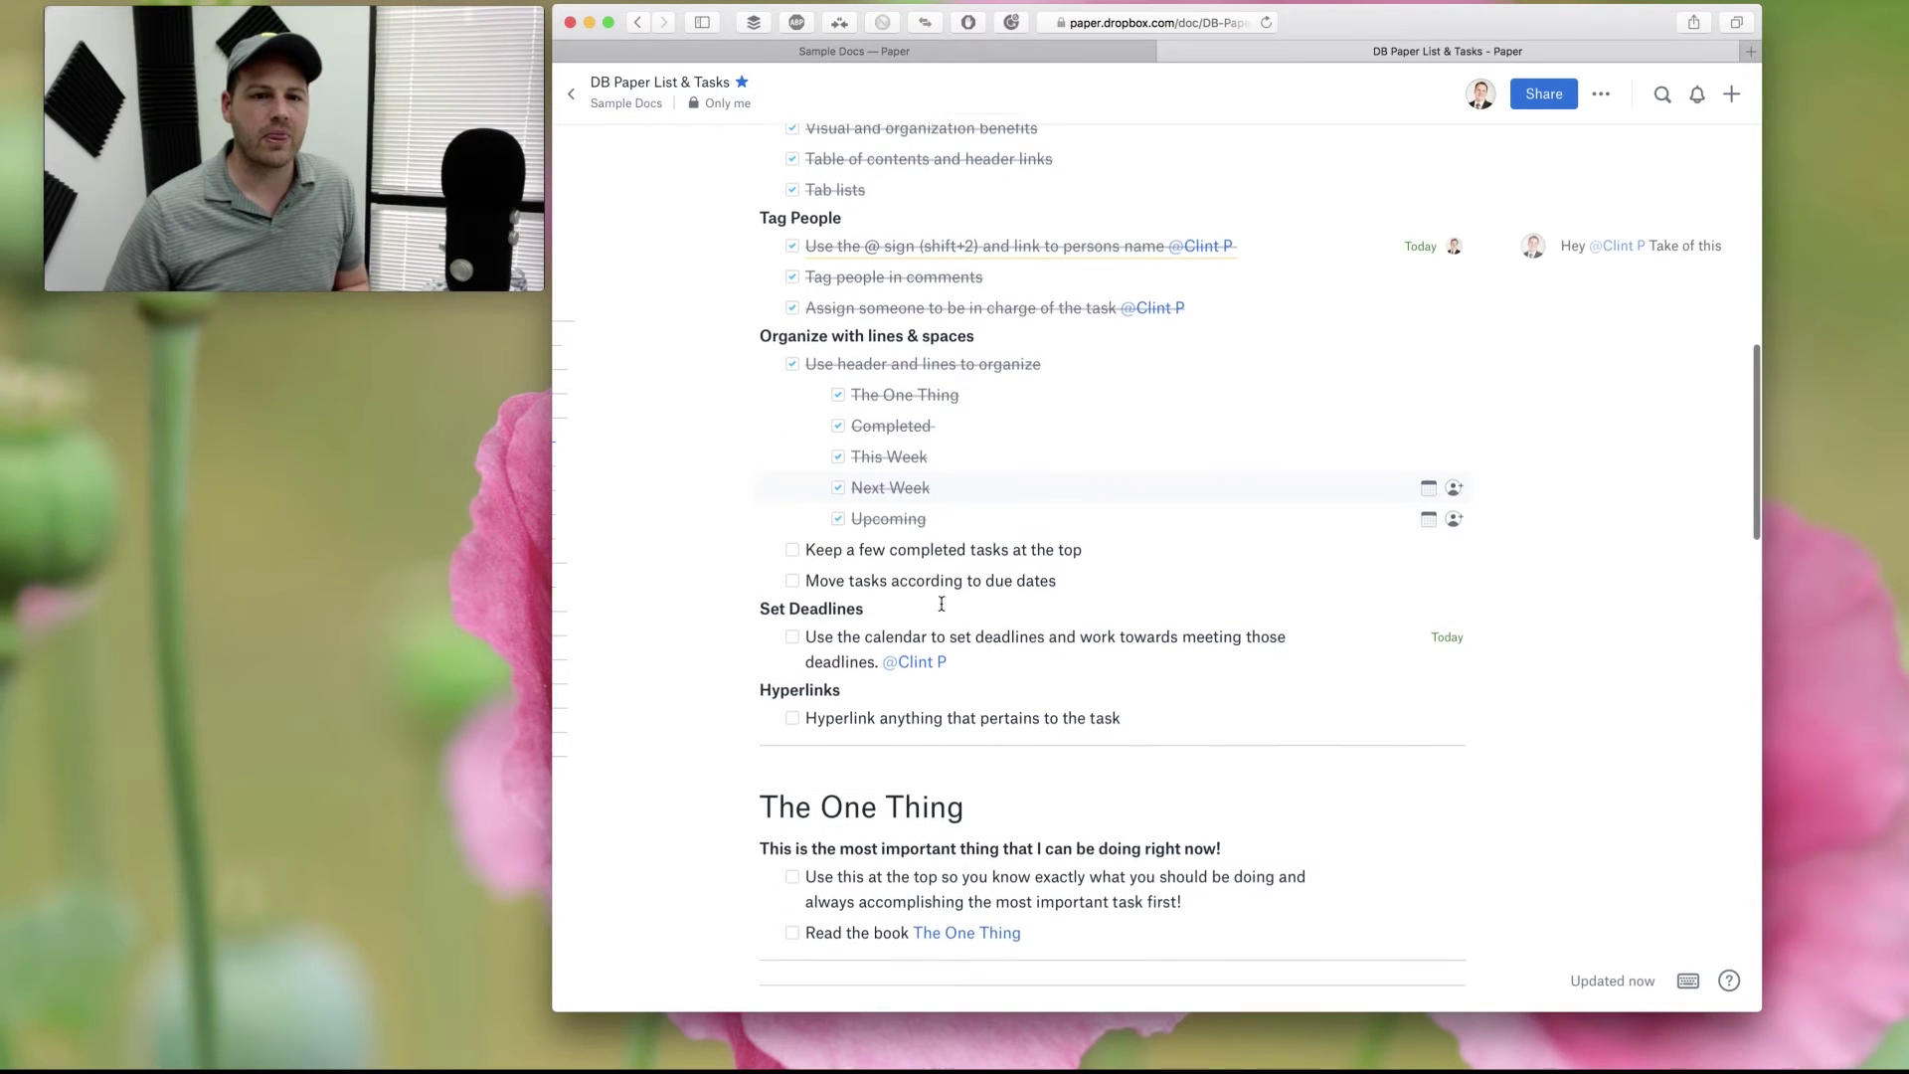
Check off the 'Keep a few completed tasks at the top' tip.
{"action": "left_click_drag", "start_coordinate": [826, 545], "coordinate": [1022, 546]}
{"action": "left_click", "coordinate": [1022, 546]}
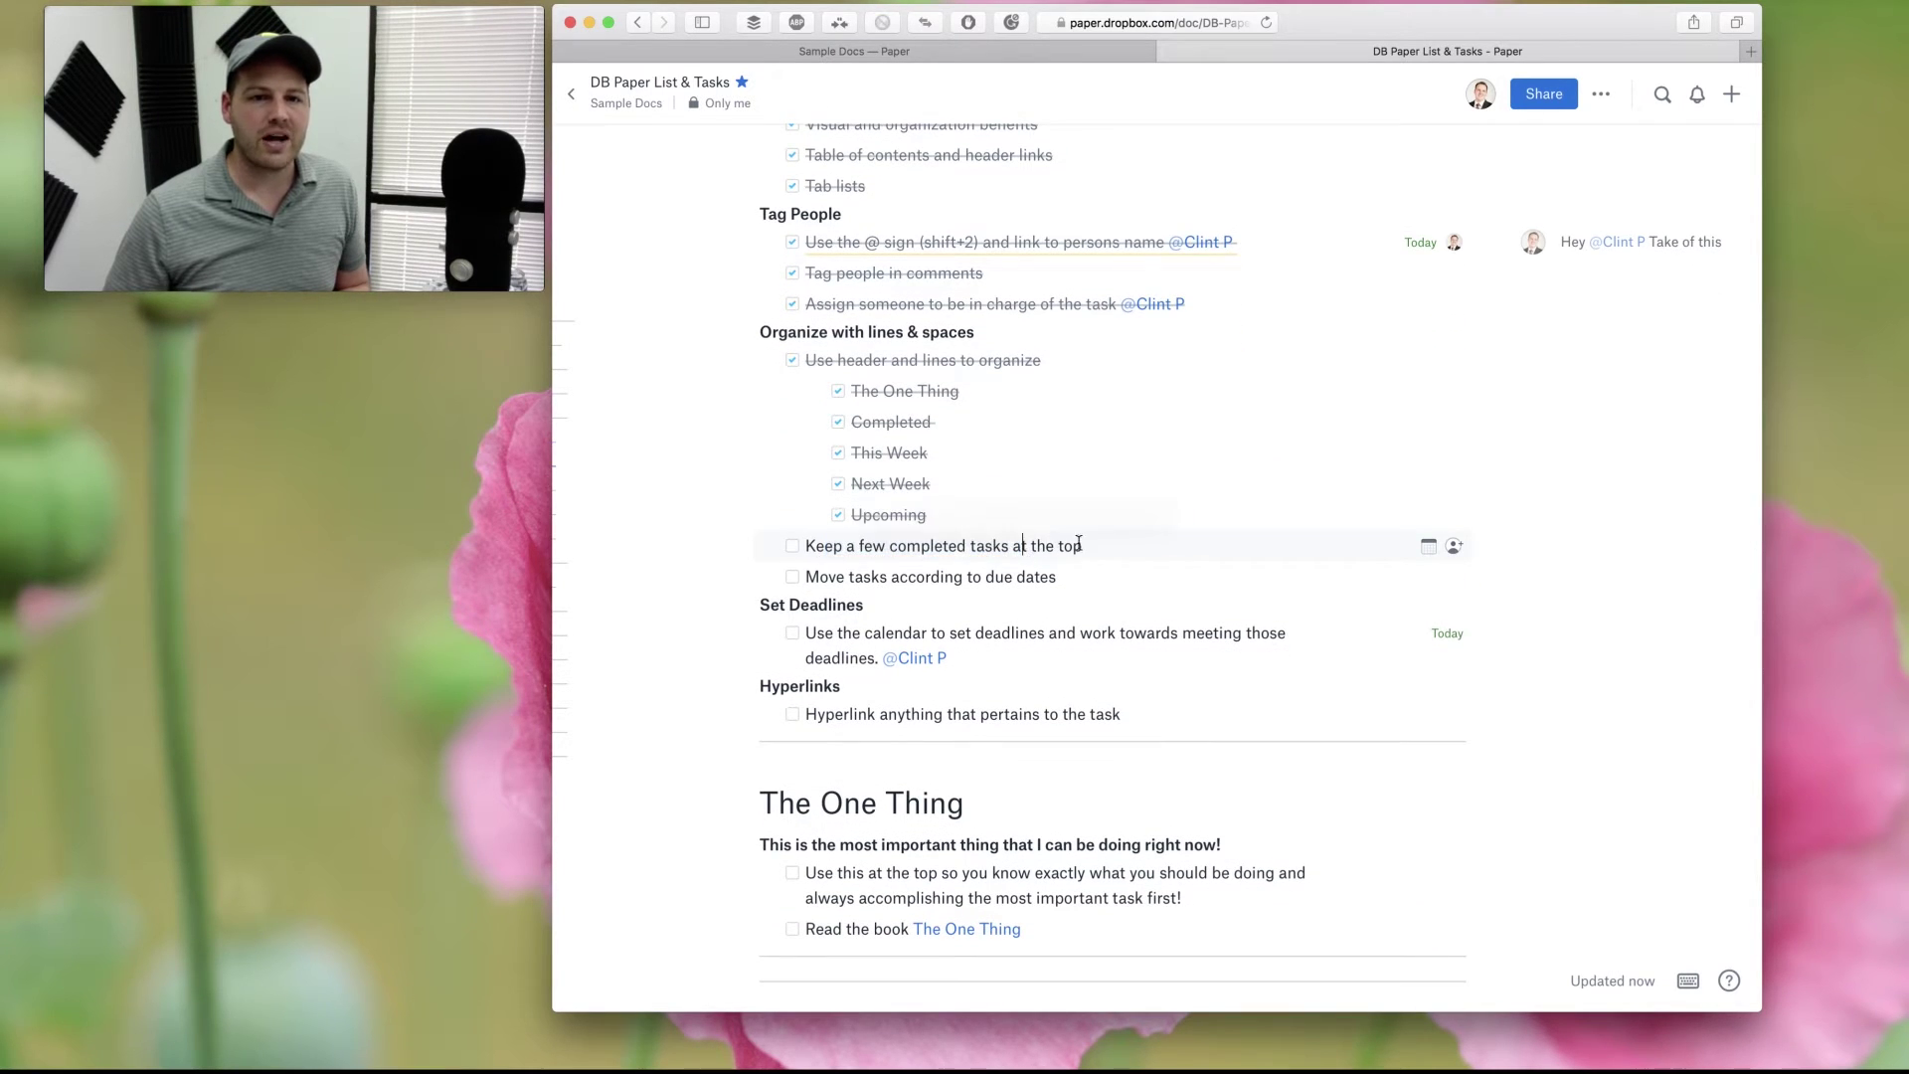
{"action": "left_click", "coordinate": [873, 545]}
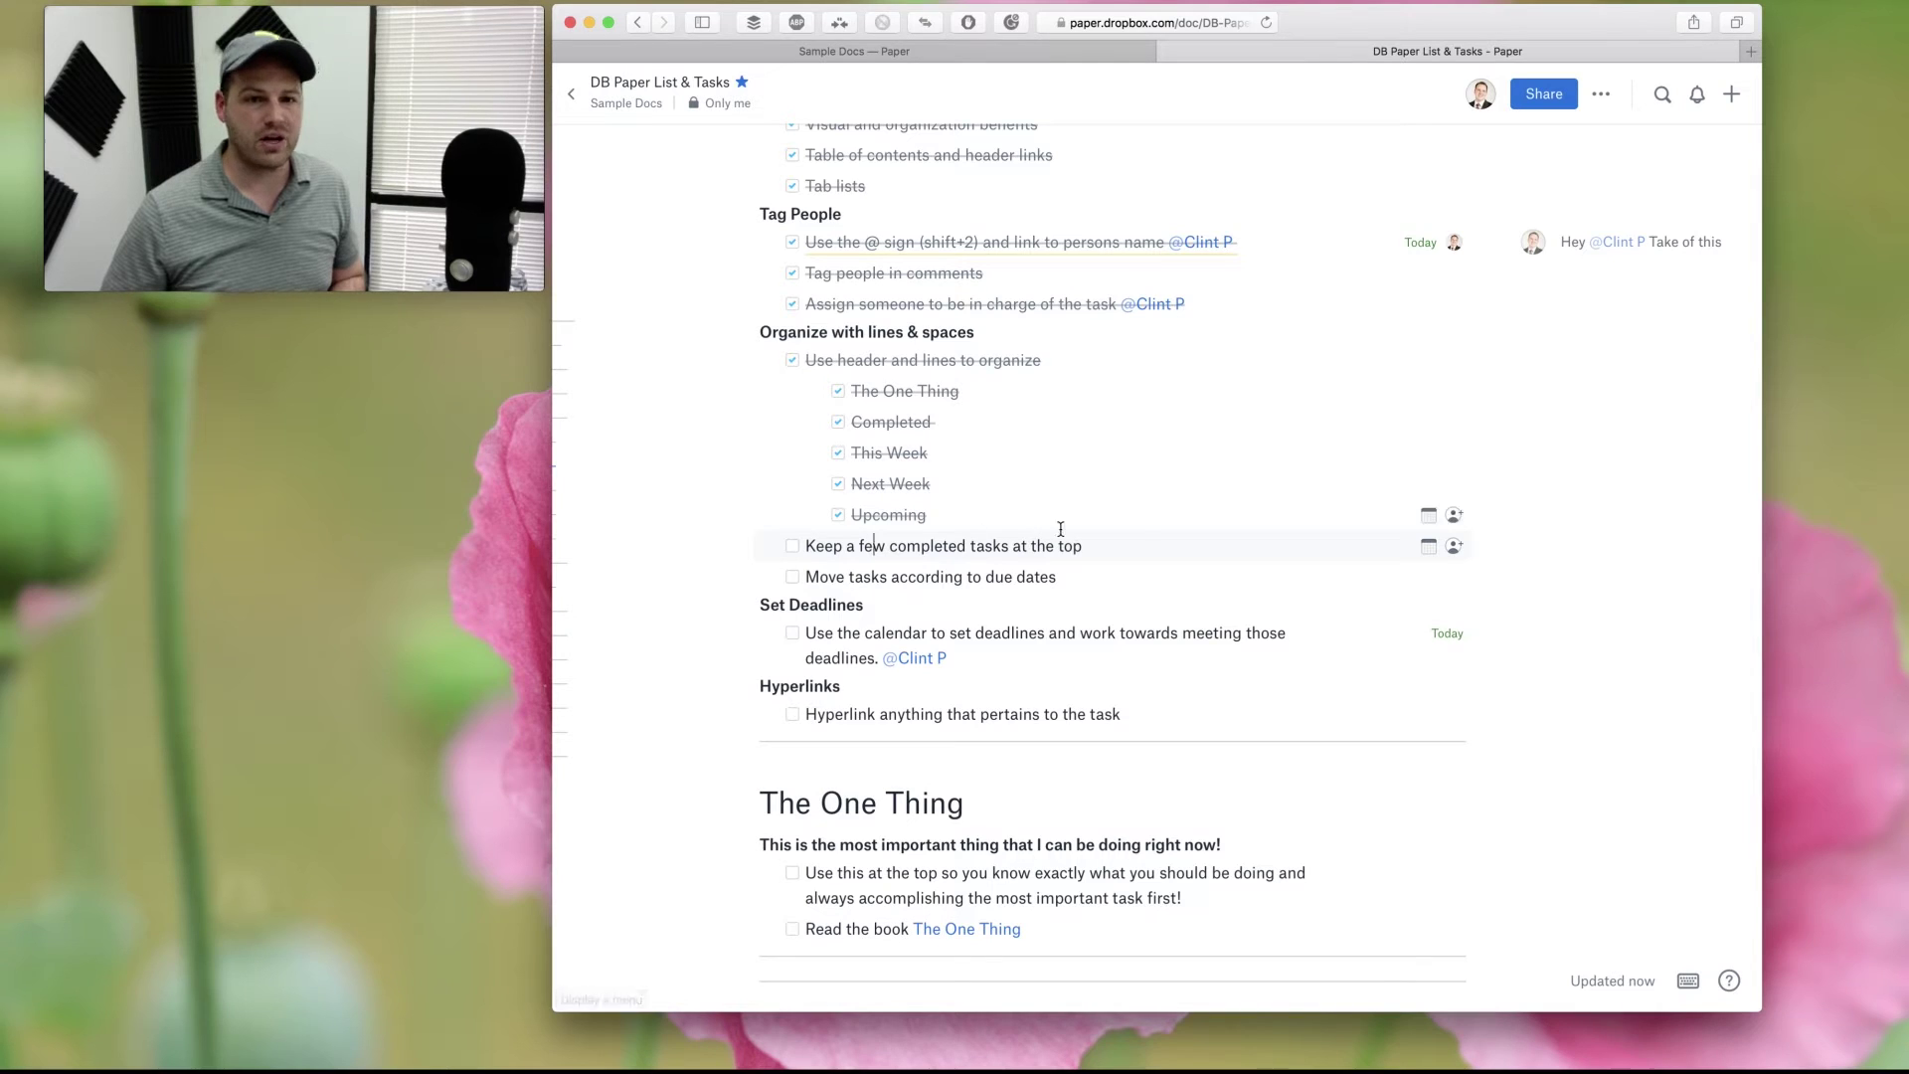
{"action": "scroll", "coordinate": [967, 460], "scroll_direction": "down", "scroll_amount": 1}
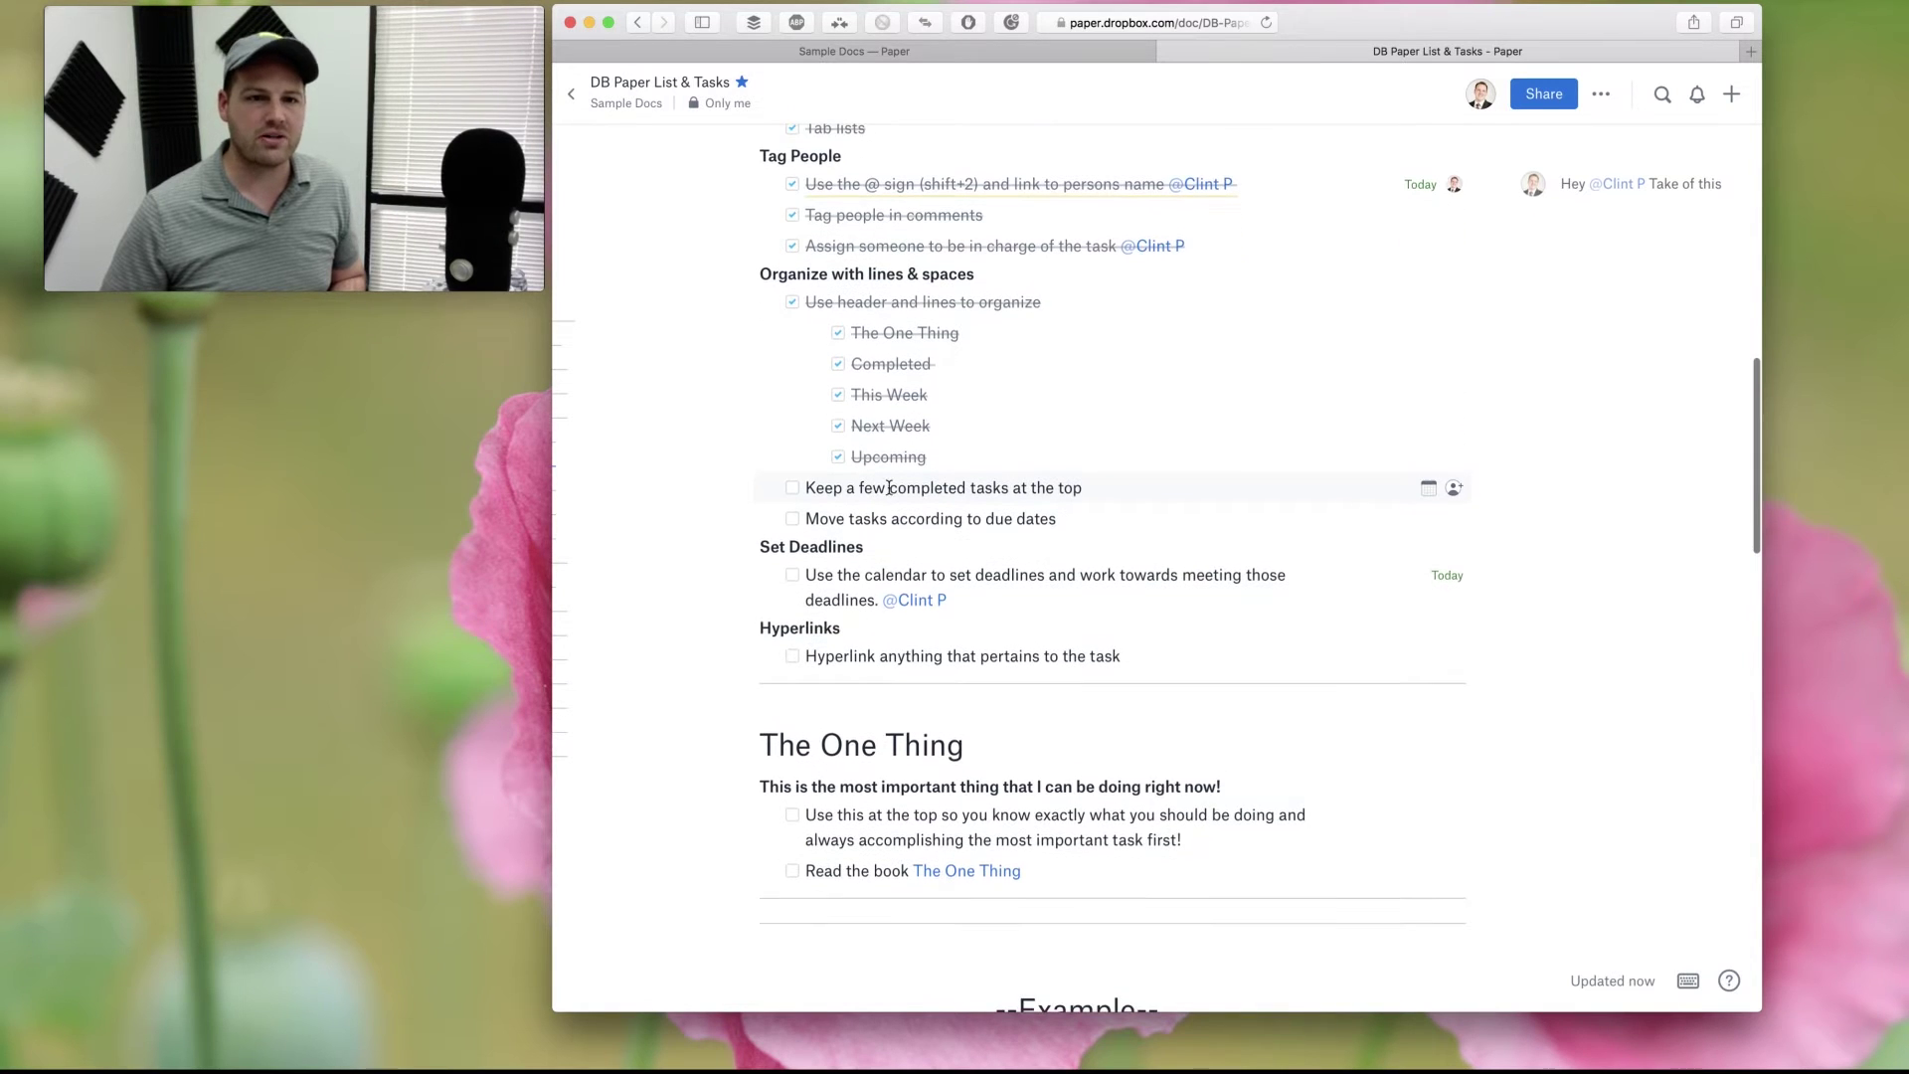
{"action": "left_click", "coordinate": [791, 488]}
Give the completed-tasks tip a due date of March 31.
{"action": "left_click", "coordinate": [907, 518]}
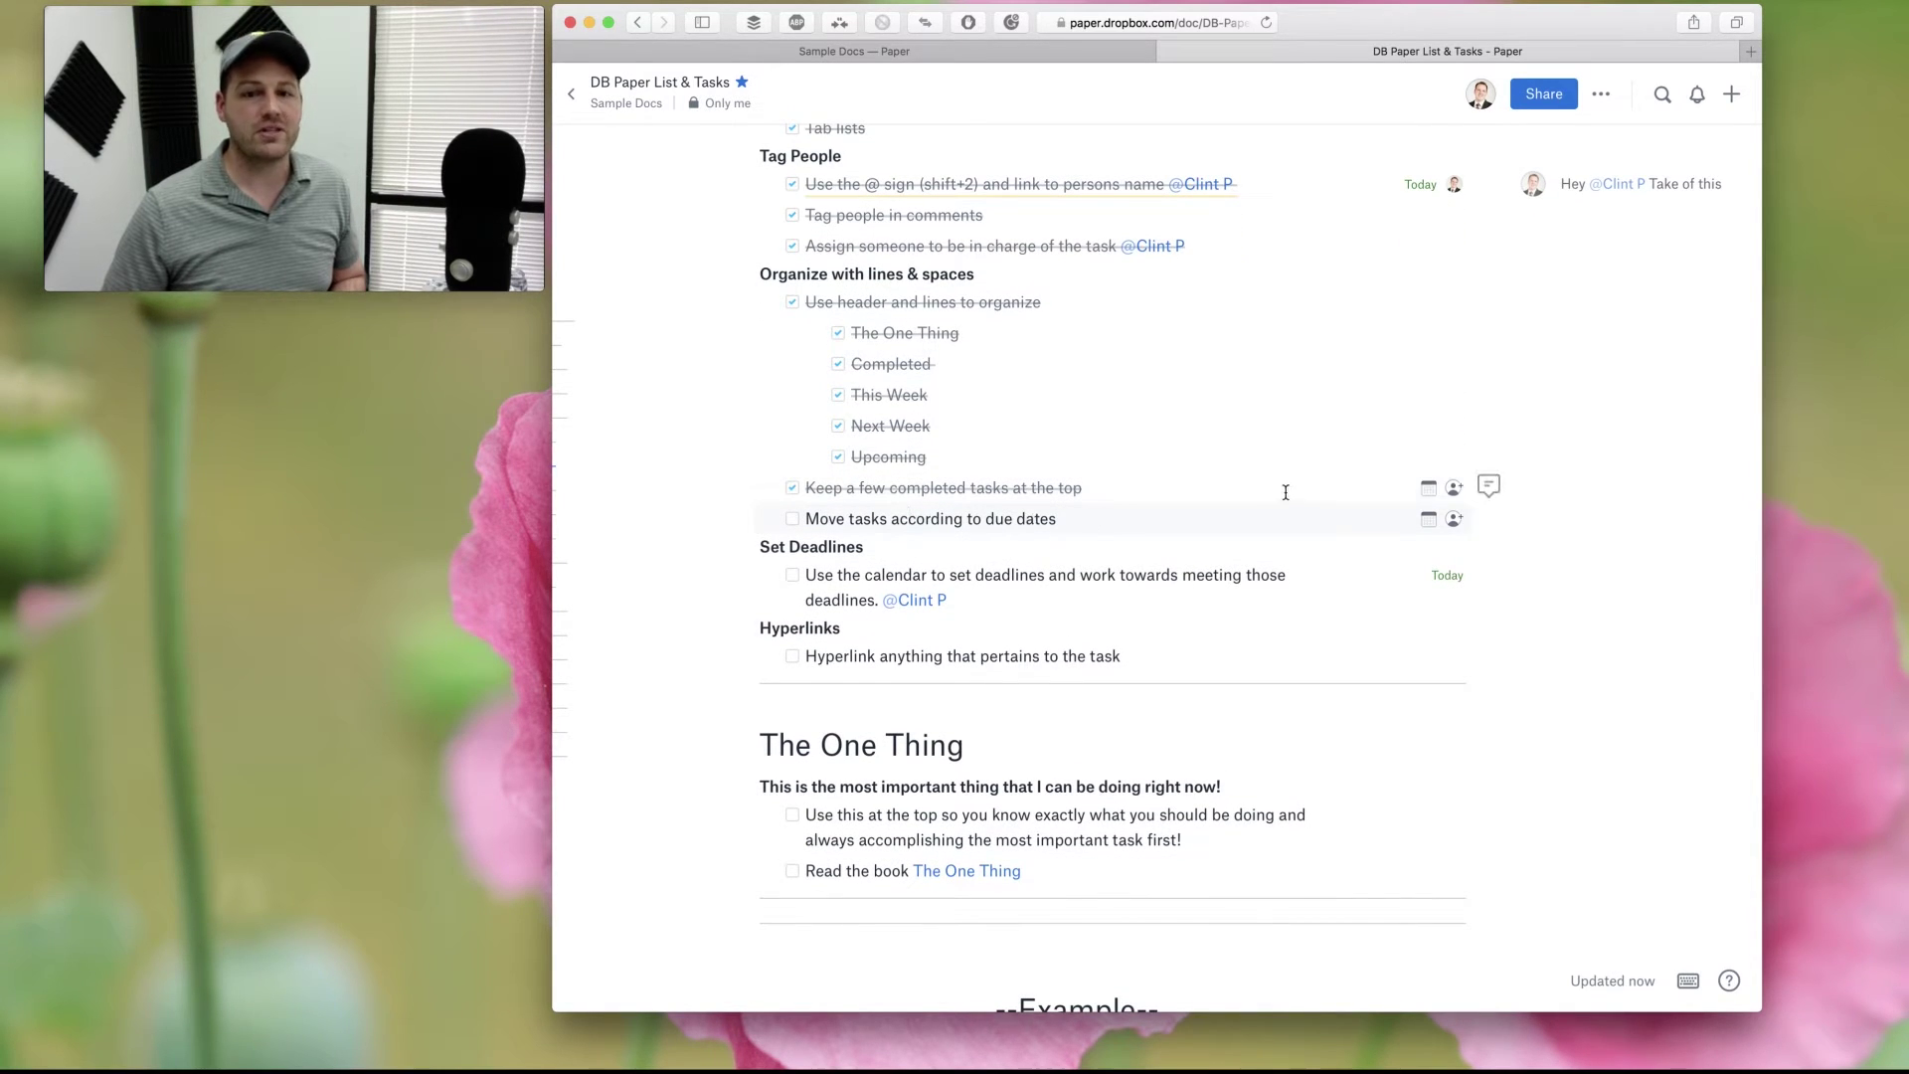
{"action": "left_click", "coordinate": [1427, 488]}
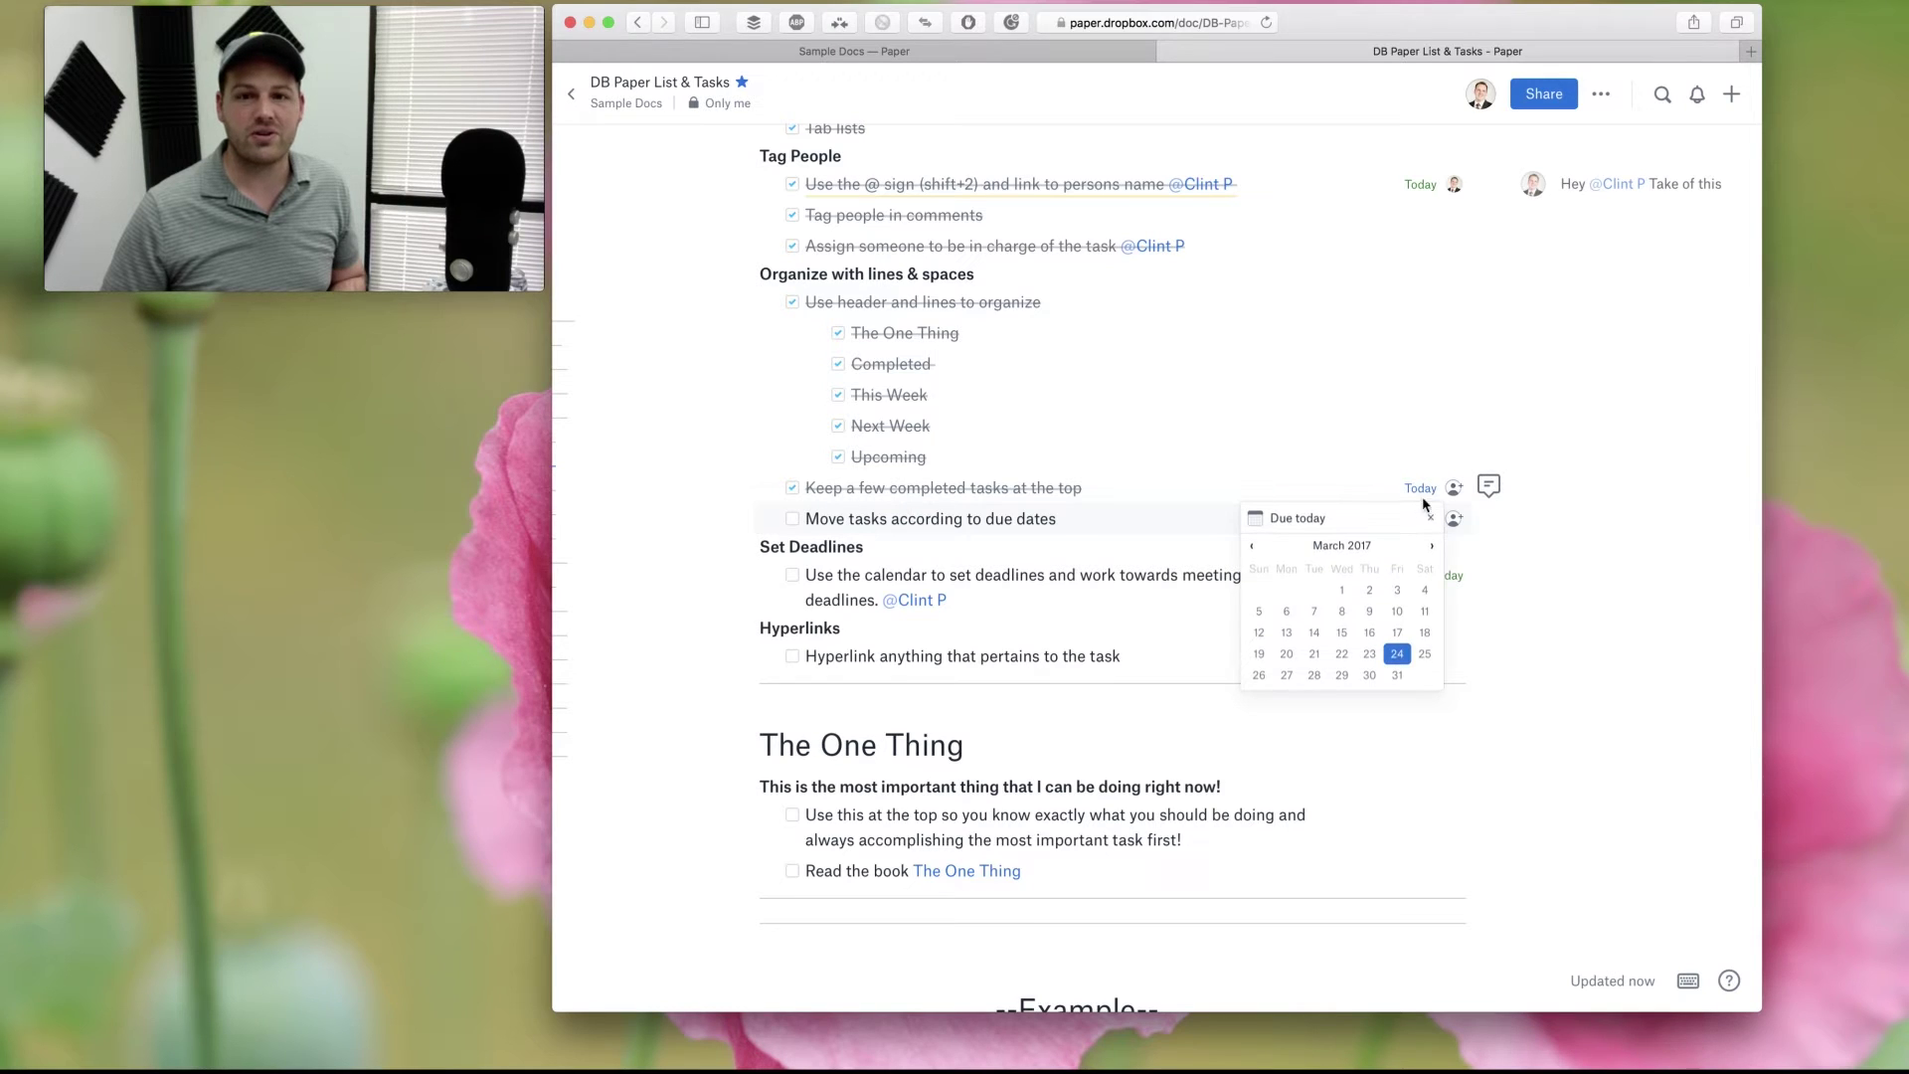
{"action": "left_click", "coordinate": [1397, 675]}
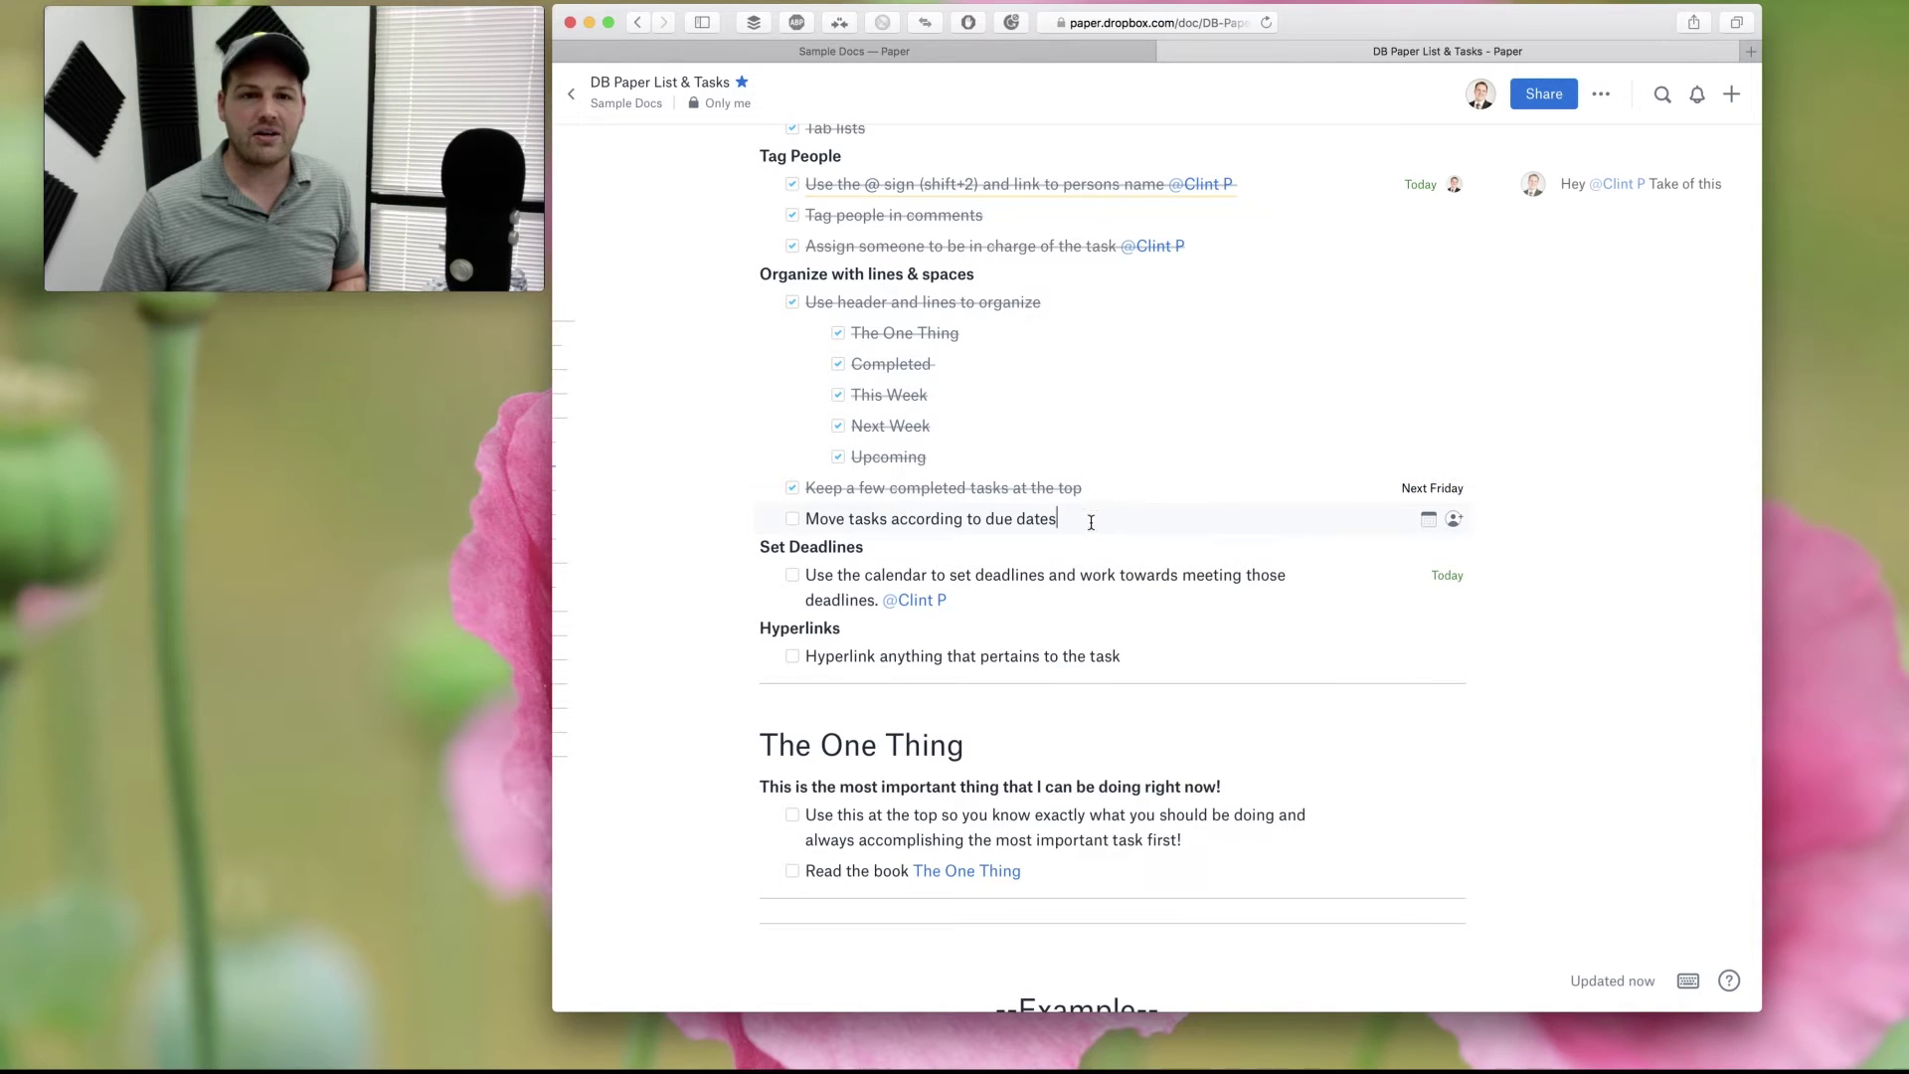
{"action": "triple_click", "coordinate": [857, 394]}
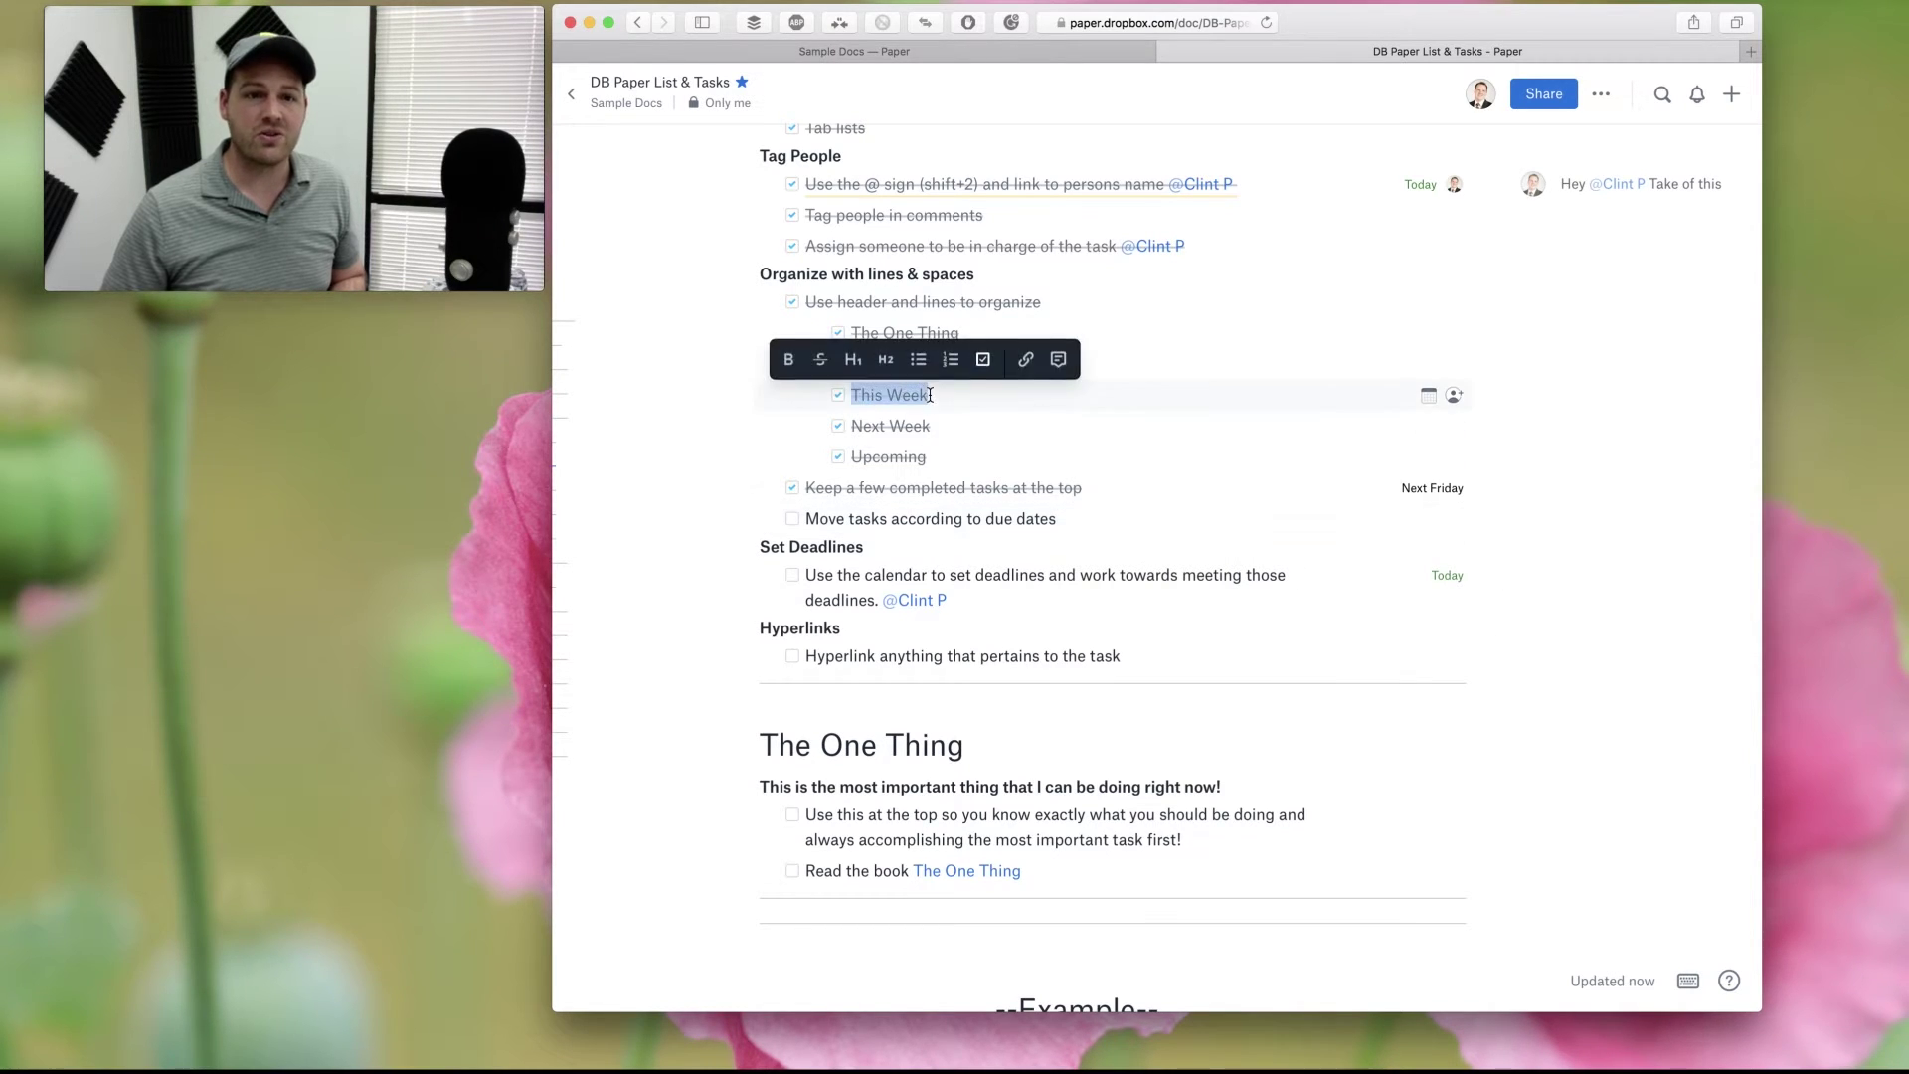
{"action": "left_click_drag", "start_coordinate": [859, 428], "coordinate": [945, 426]}
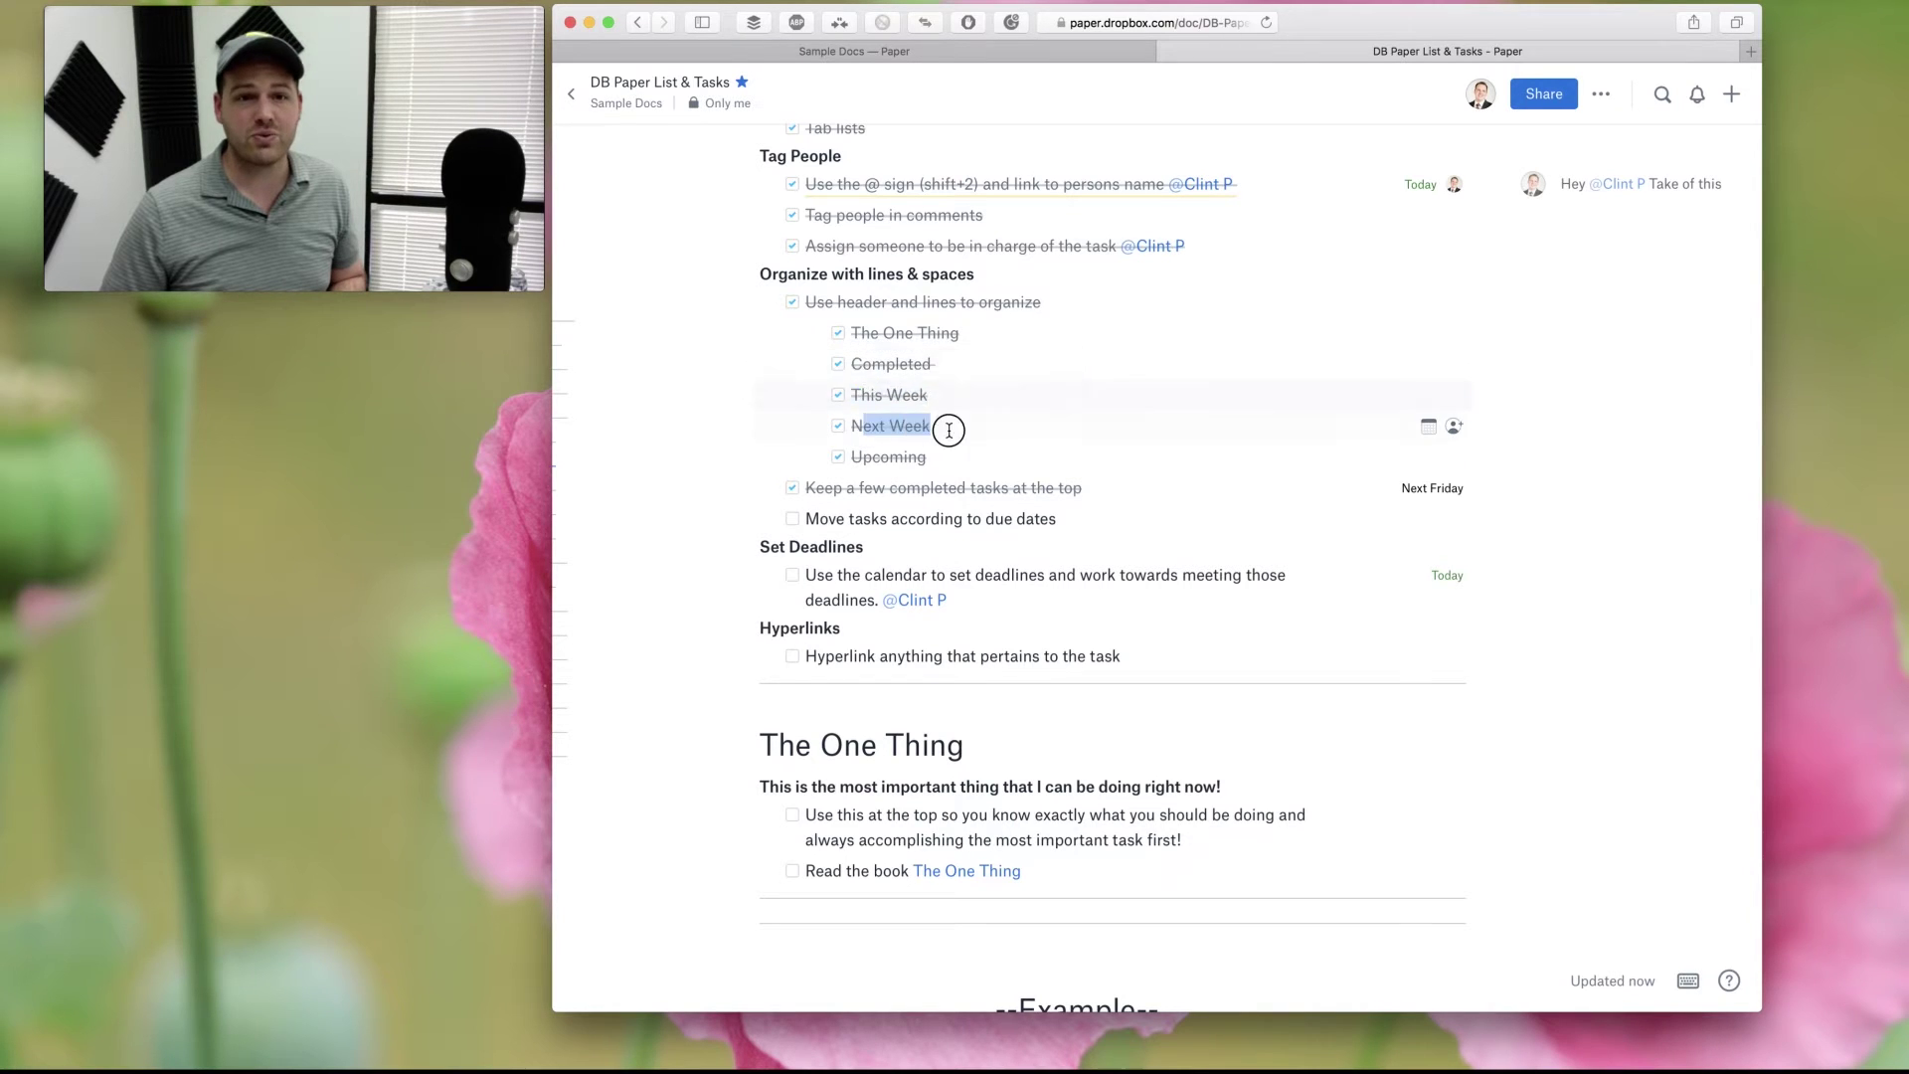
{"action": "left_click", "coordinate": [944, 488]}
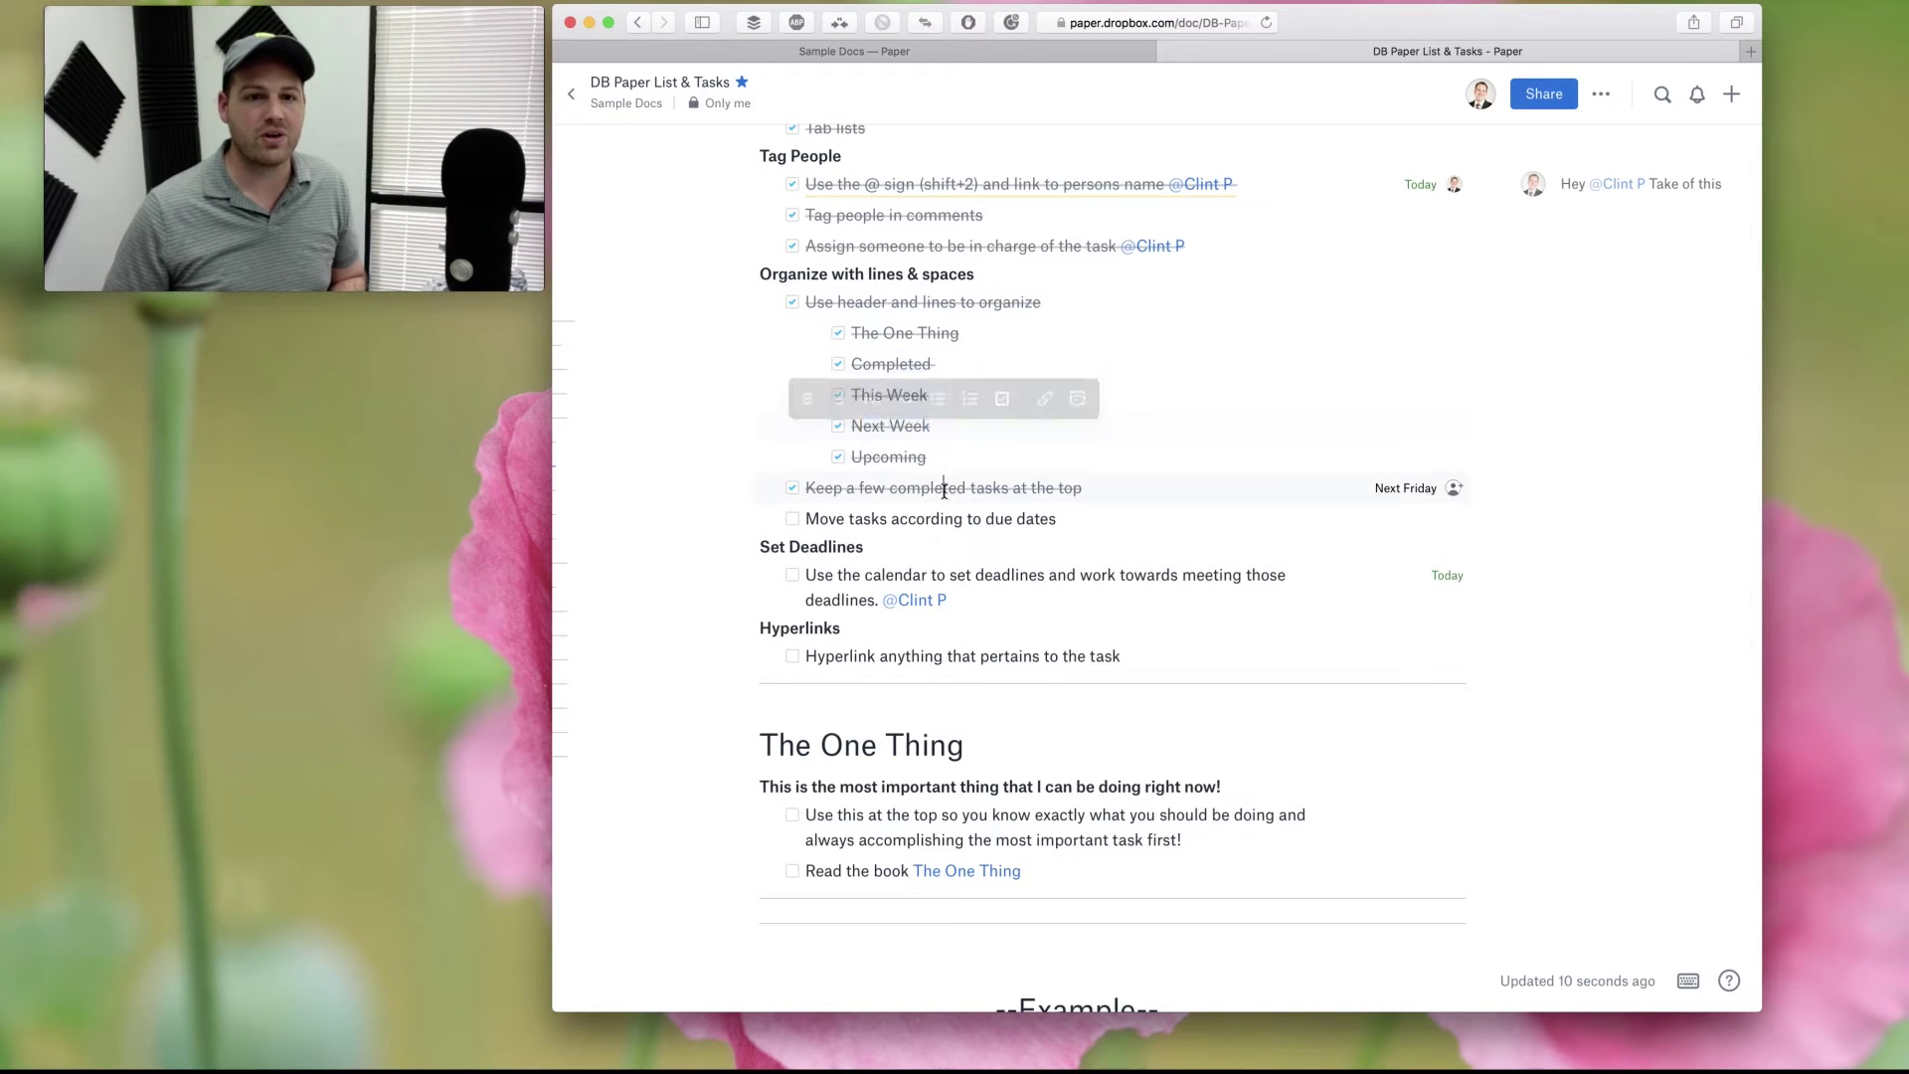
Check off 'Move tasks according to due dates', then highlight text in the deadlines and Hyperlinks tasks.
{"action": "scroll", "coordinate": [945, 488], "scroll_direction": "down", "scroll_amount": 1}
{"action": "right_click", "coordinate": [813, 538]}
{"action": "left_click", "coordinate": [816, 487]}
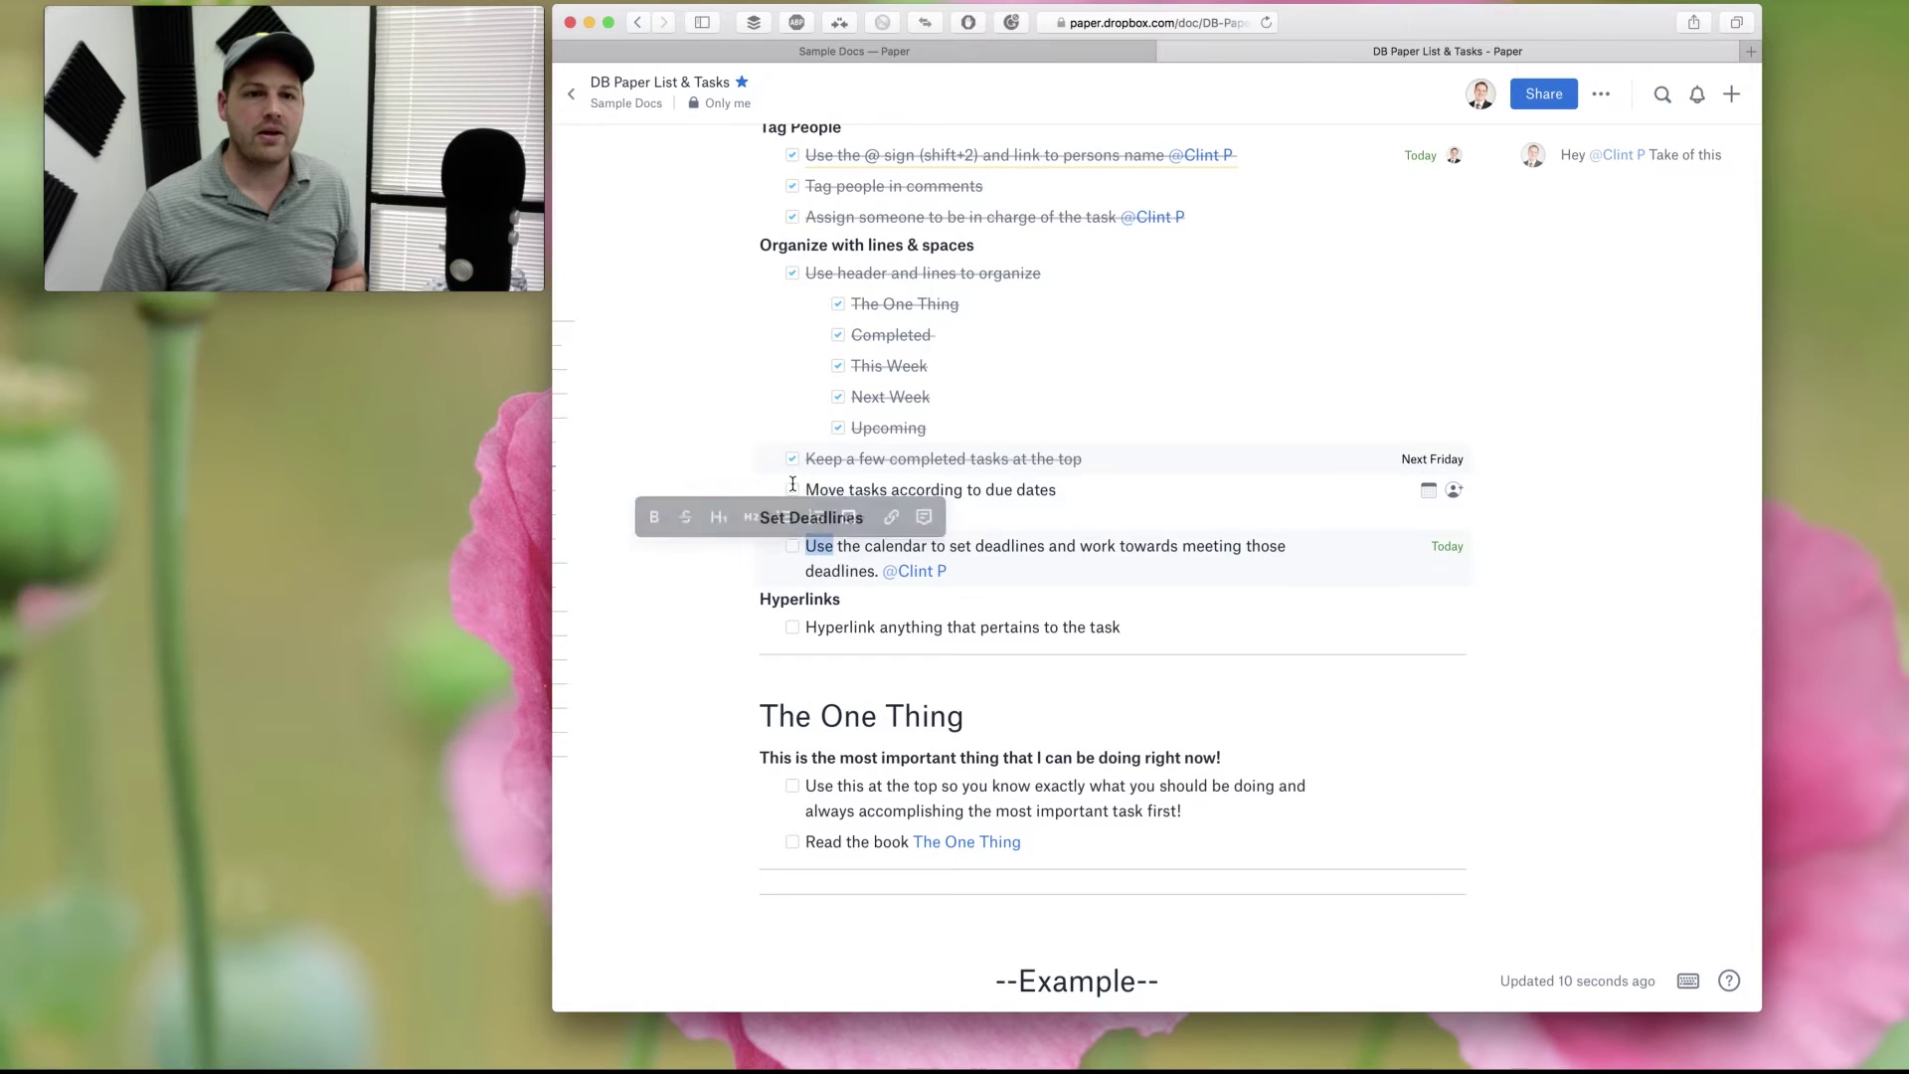
{"action": "scroll", "coordinate": [1044, 437], "scroll_direction": "down", "scroll_amount": 4}
{"action": "left_click", "coordinate": [1088, 449]}
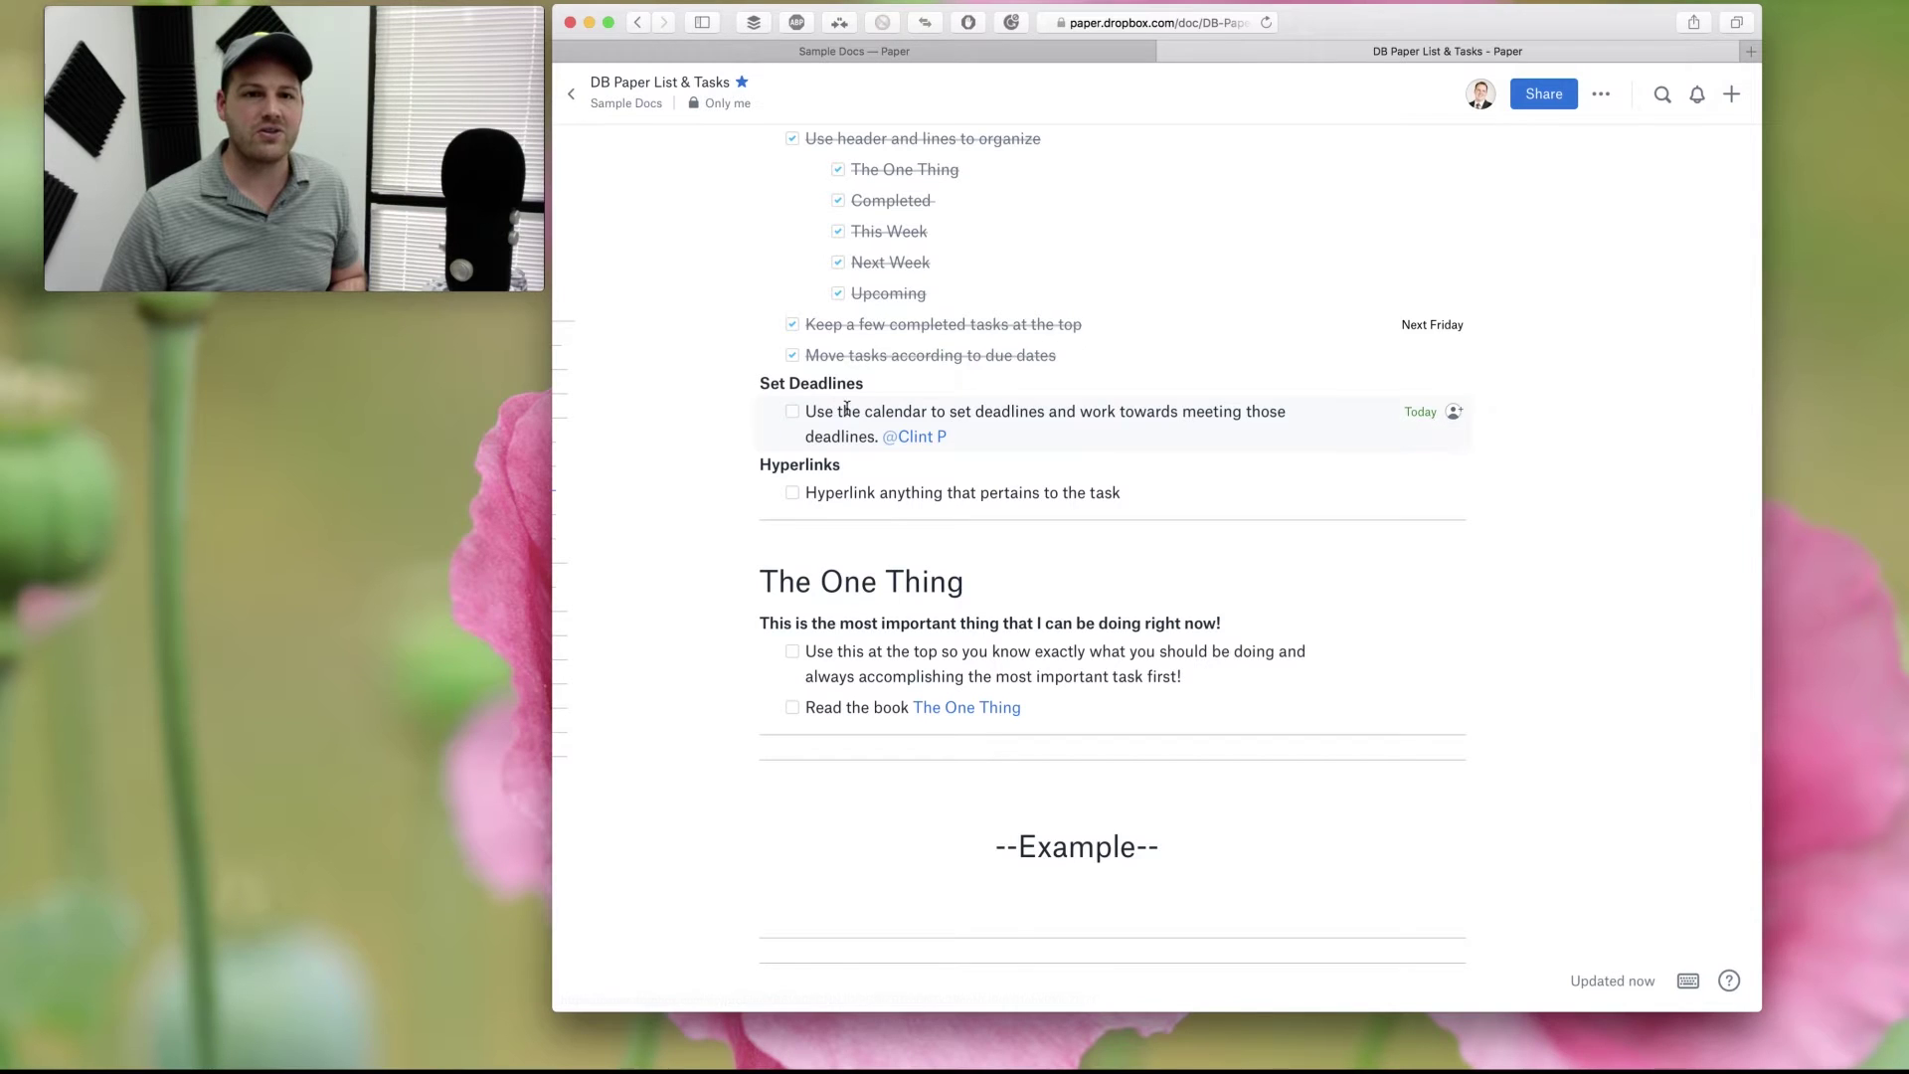
{"action": "left_click_drag", "start_coordinate": [852, 411], "coordinate": [1057, 414]}
{"action": "left_click", "coordinate": [1157, 427]}
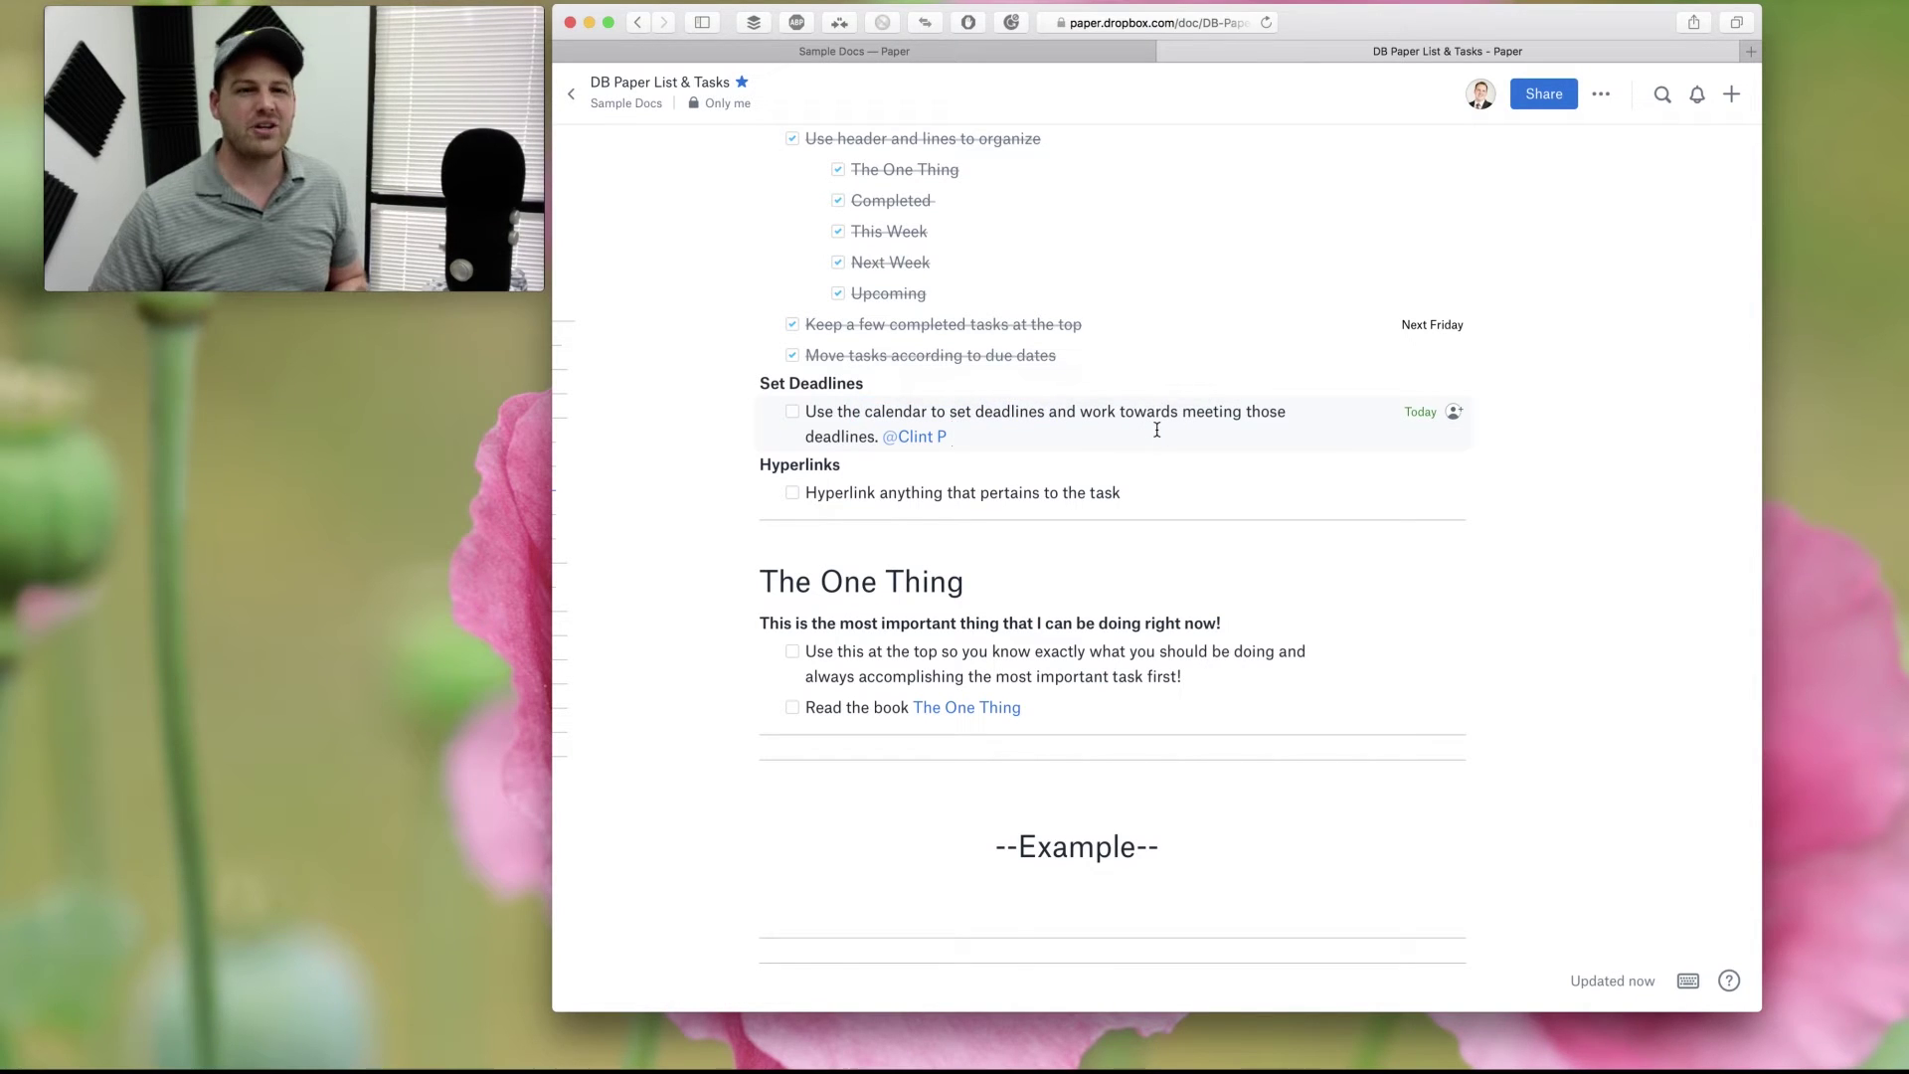
{"action": "scroll", "coordinate": [1048, 458], "scroll_direction": "down", "scroll_amount": 1}
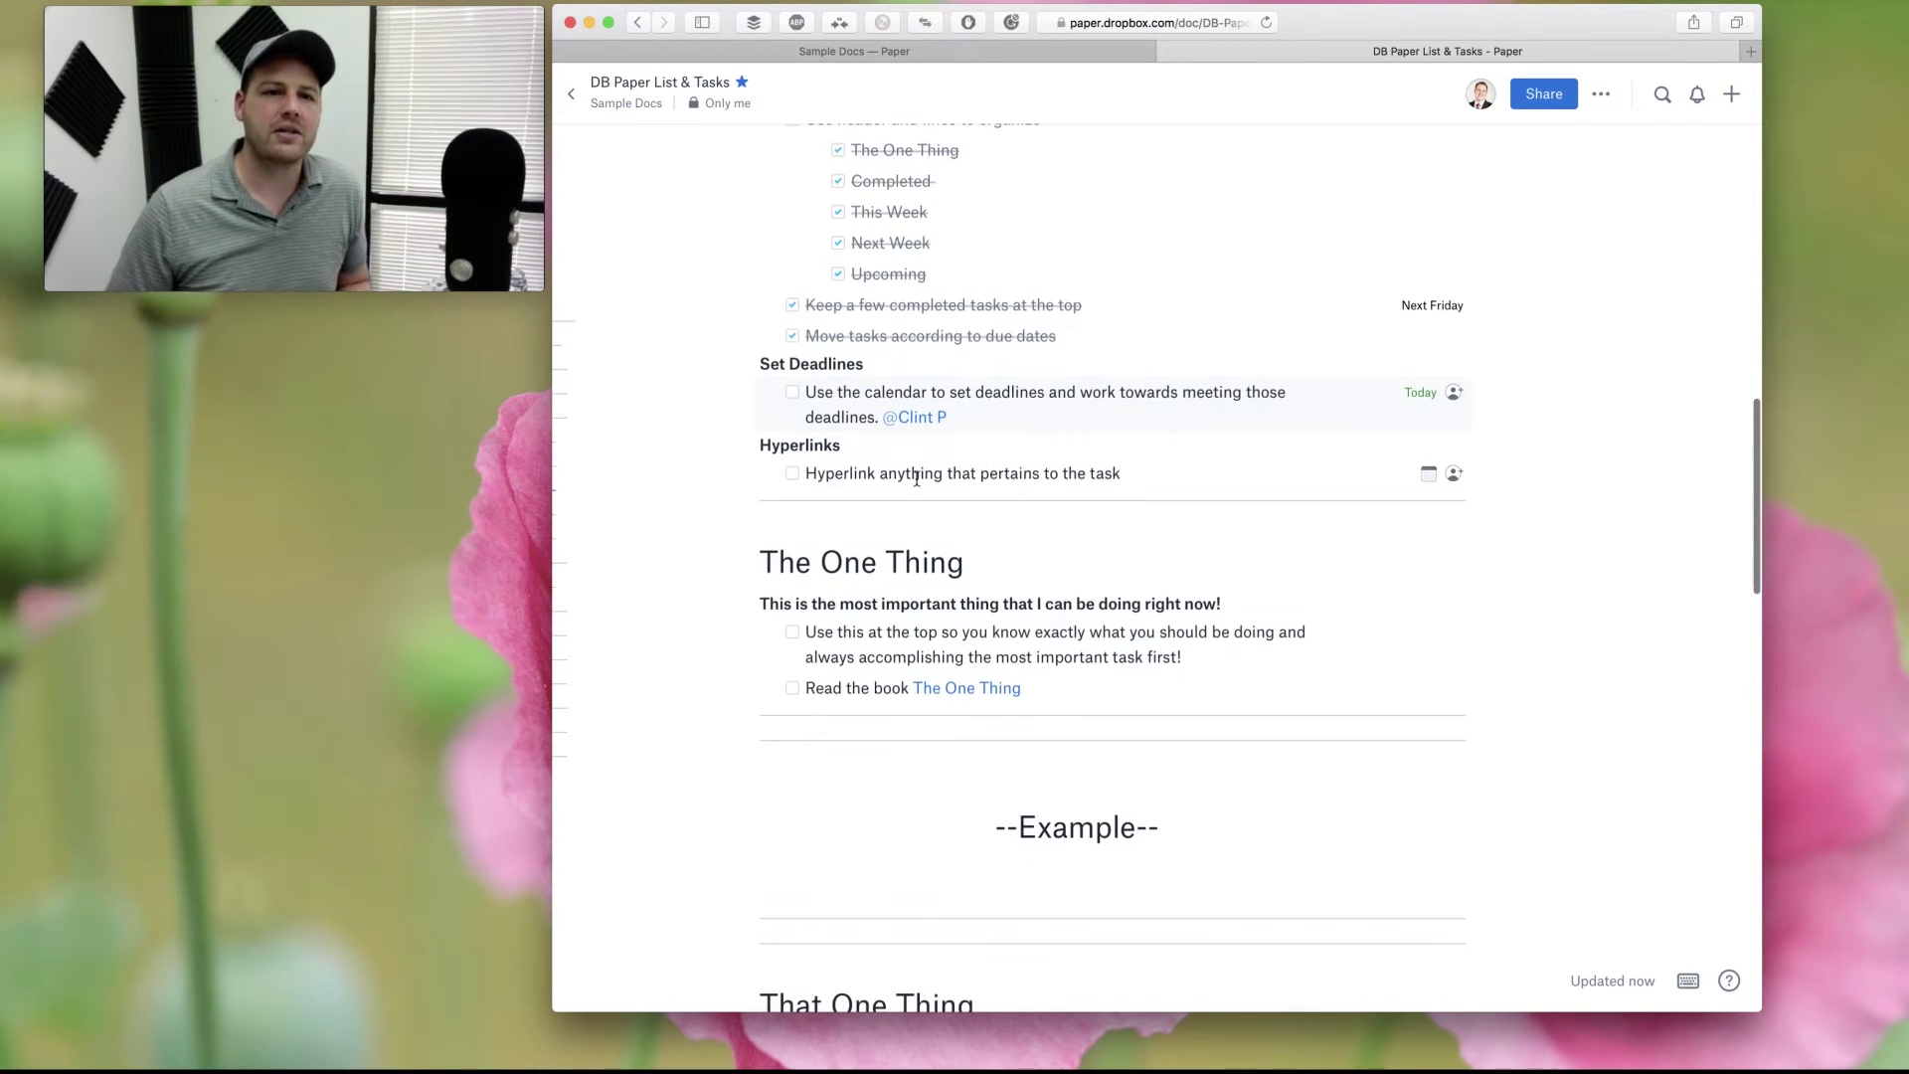
{"action": "double_click", "coordinate": [910, 473]}
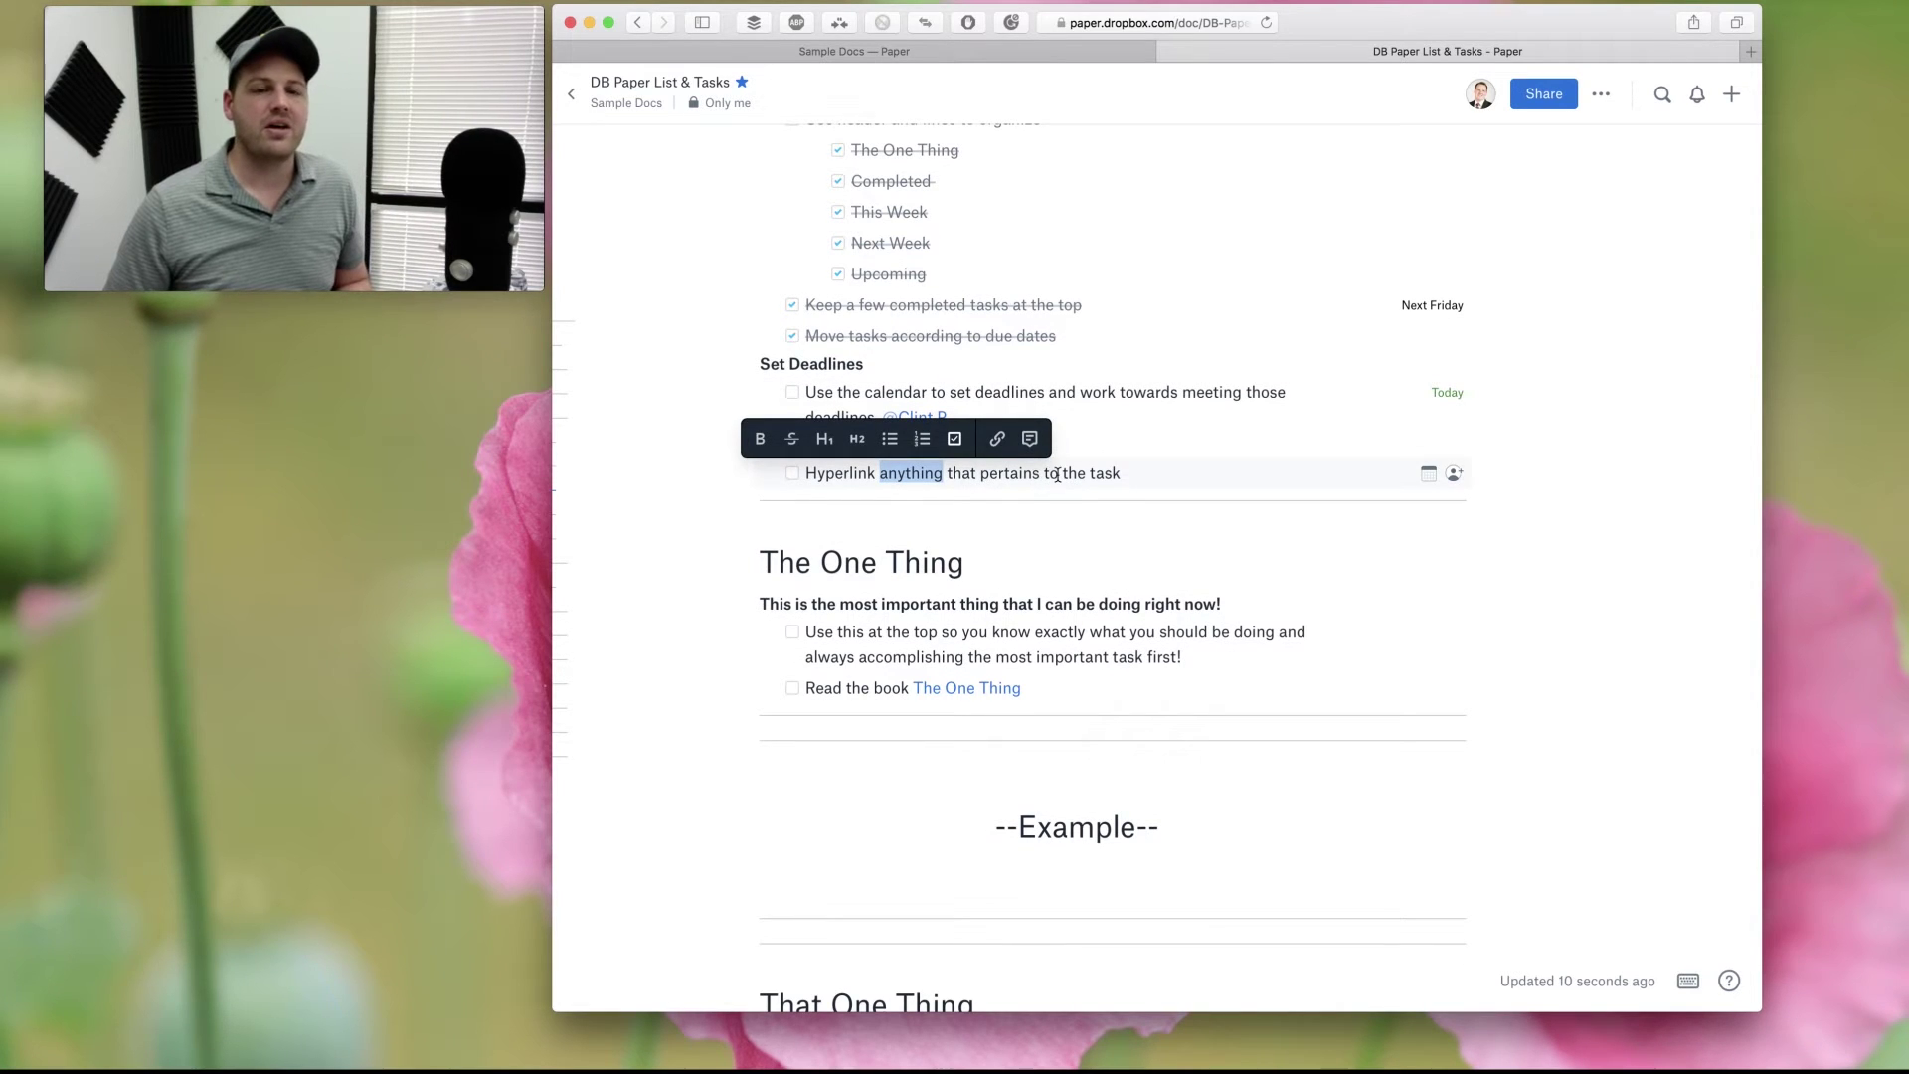
Link the word 'Hyperlink' in the Hyperlinks task to the pasted document URL.
{"action": "left_click", "coordinate": [1057, 474]}
{"action": "left_click", "coordinate": [838, 484]}
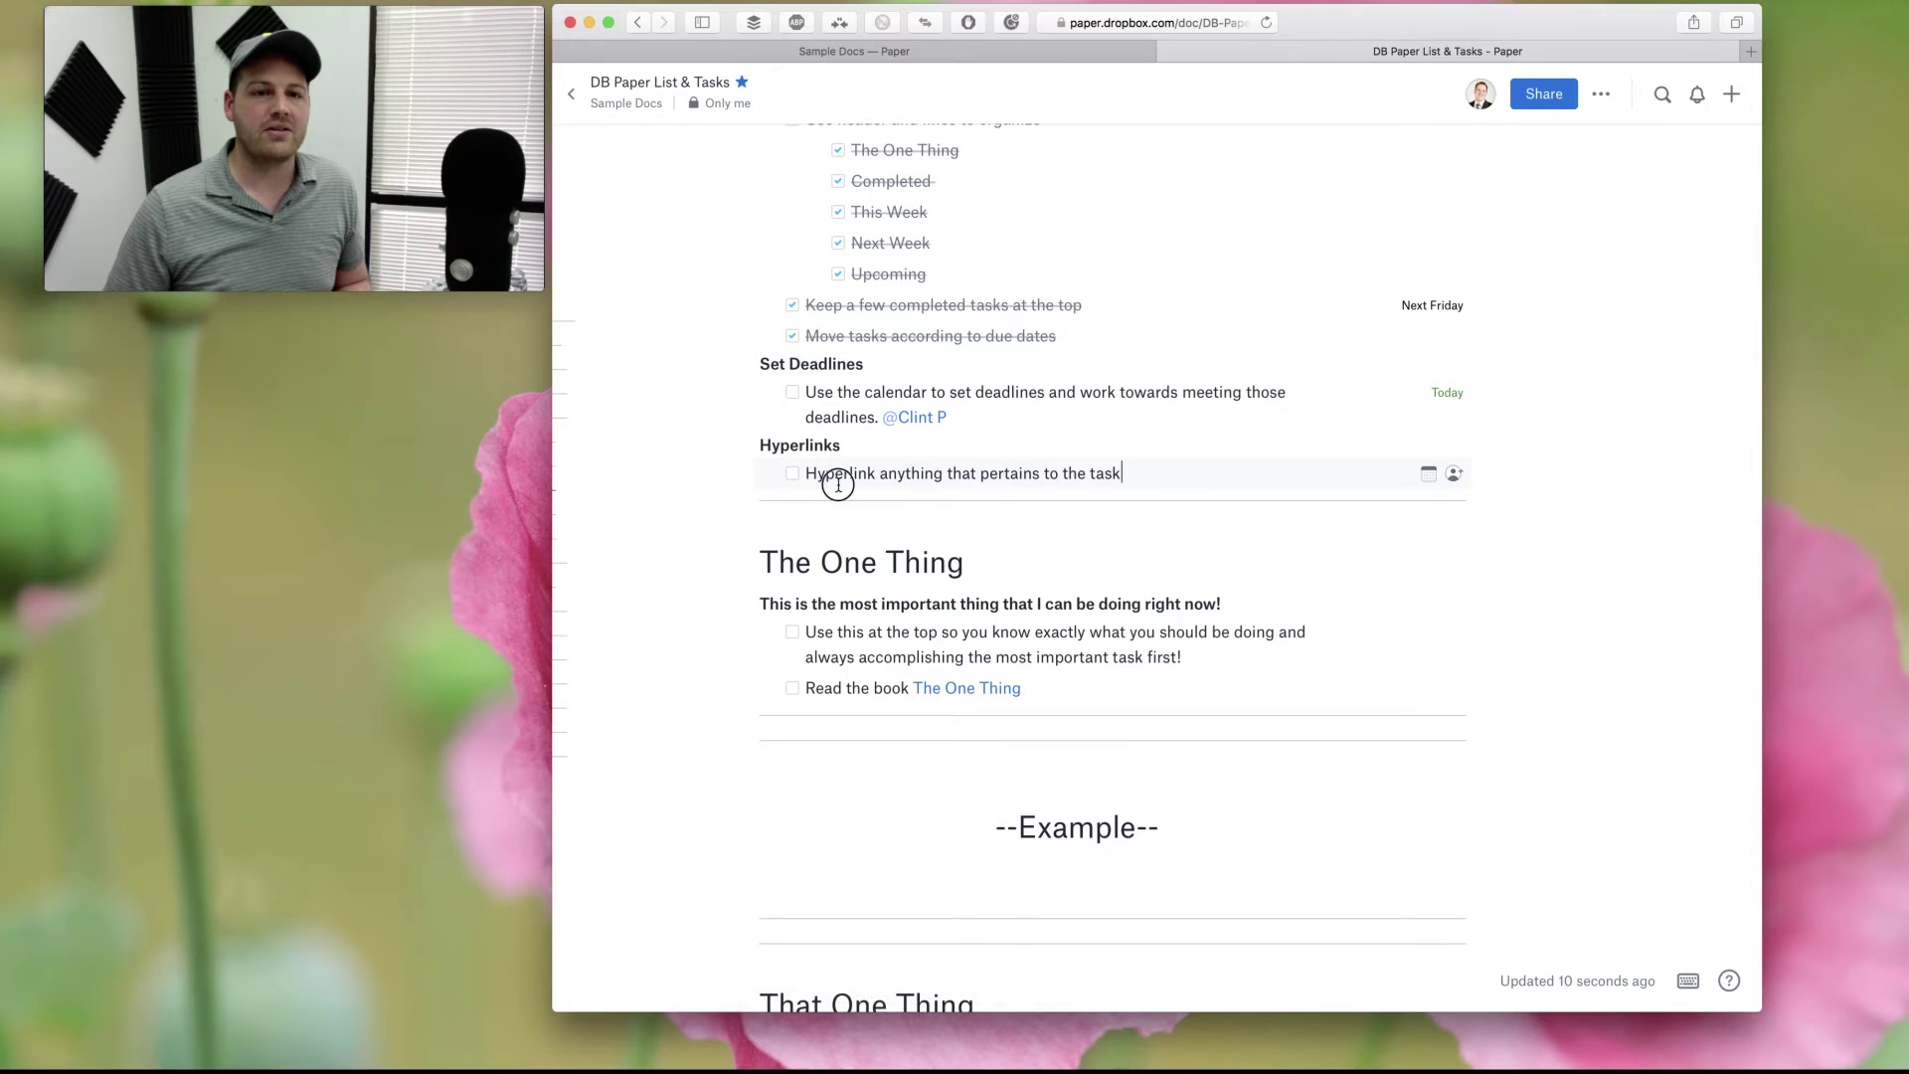
{"action": "double_click", "coordinate": [841, 474]}
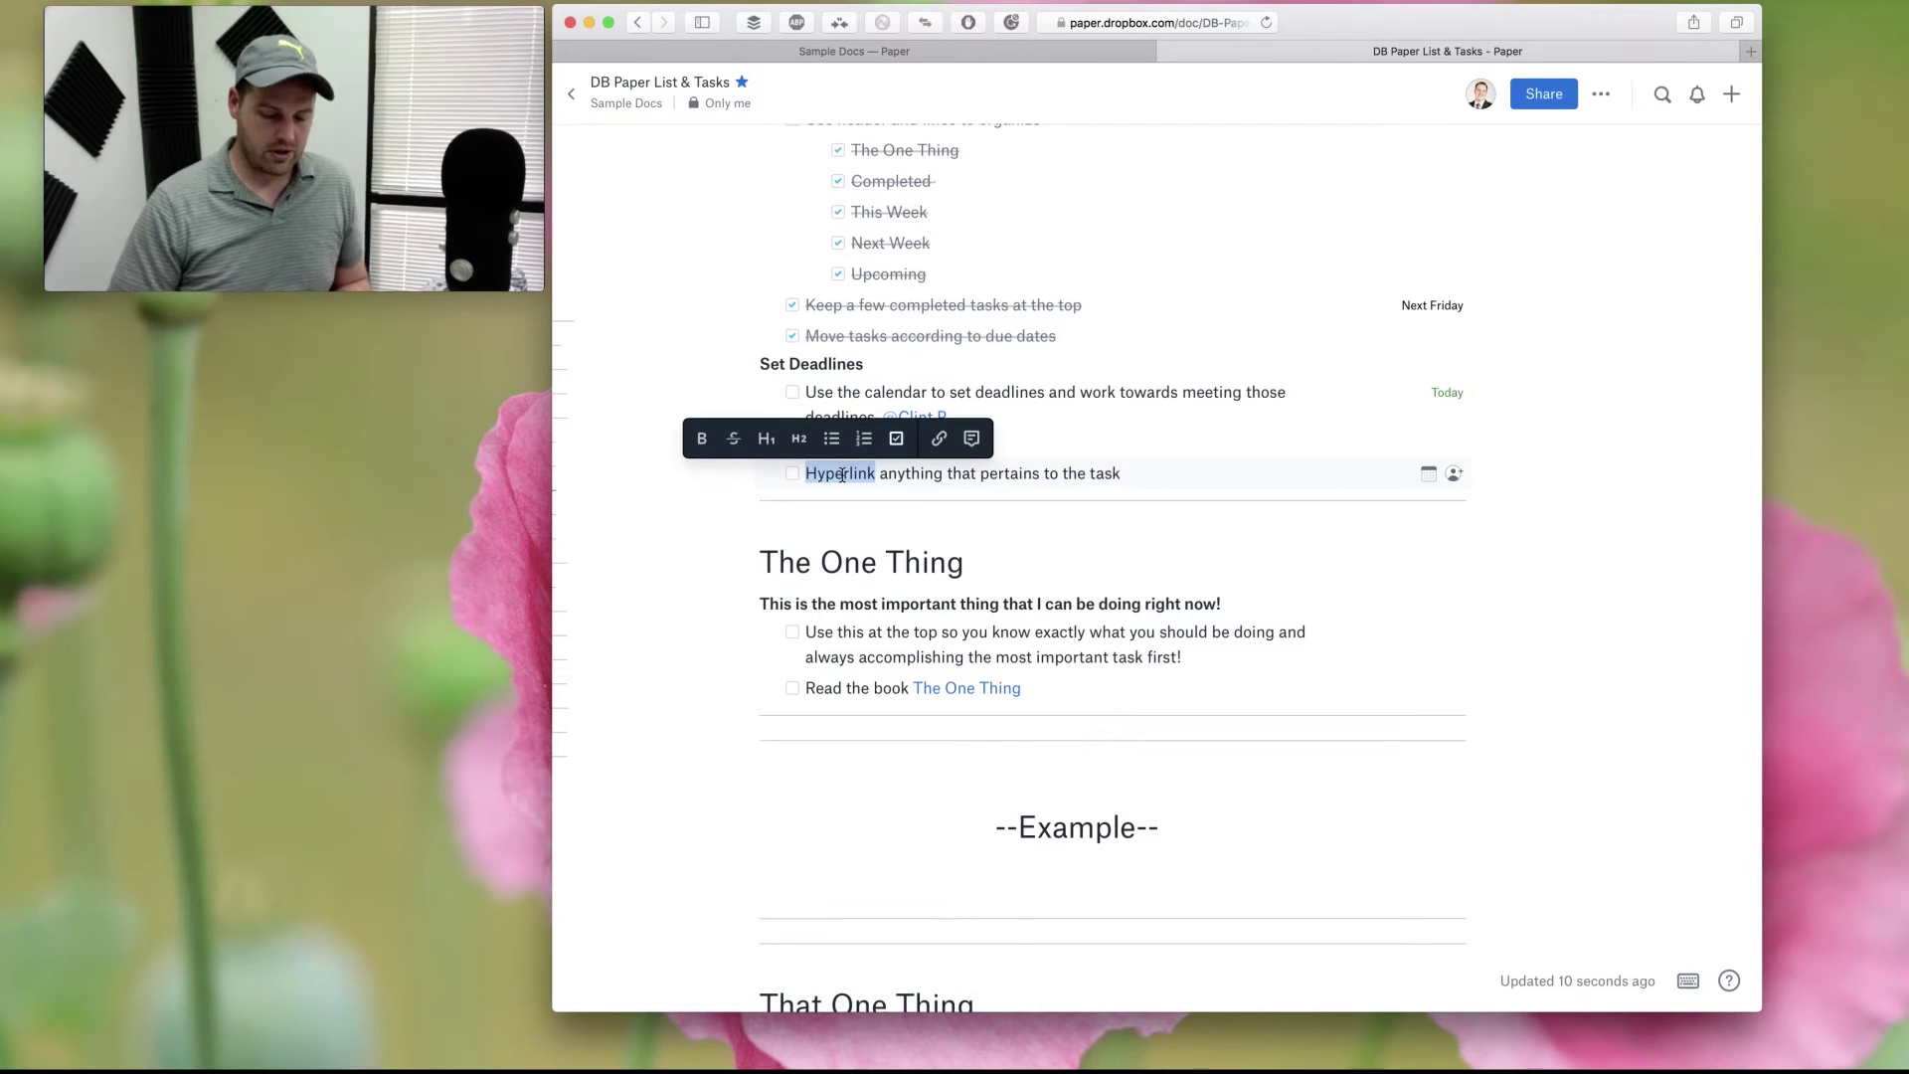
{"action": "key", "text": "super+k"}
{"action": "key", "text": "super+v"}
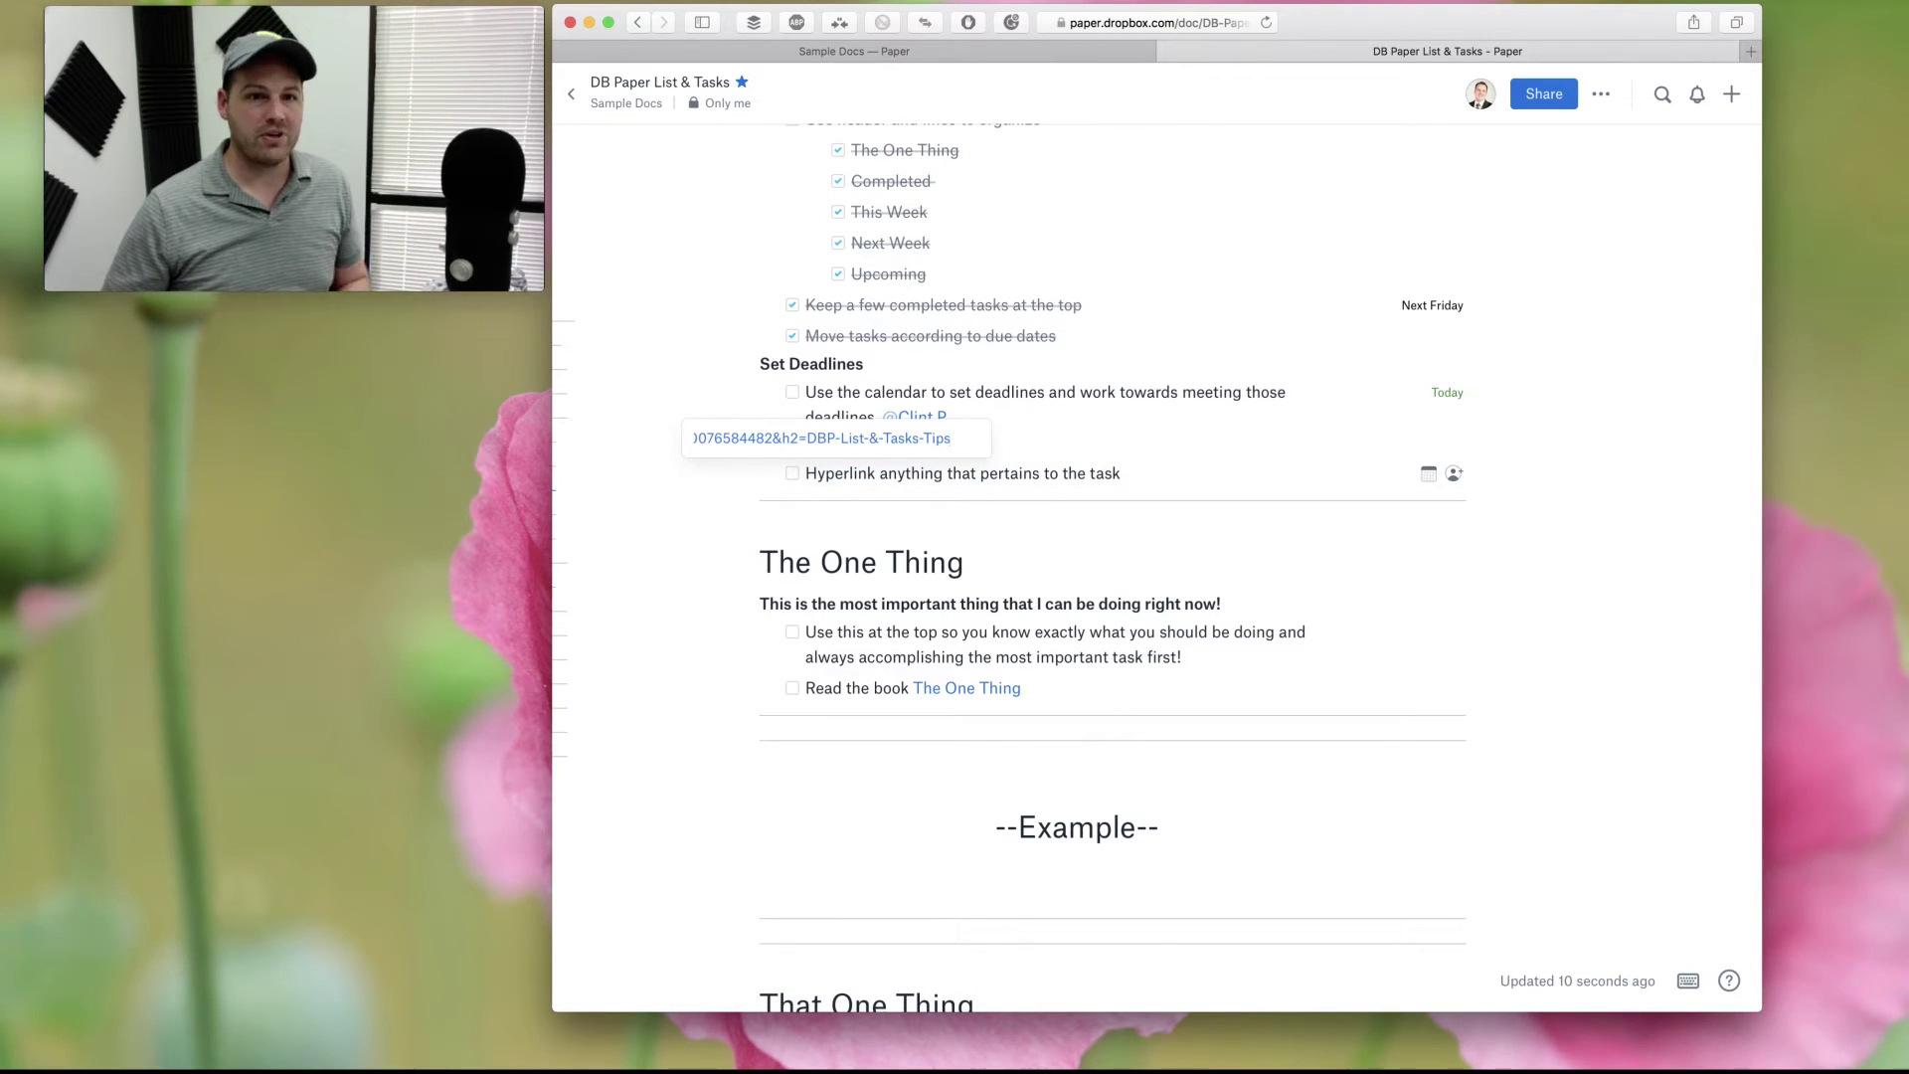
{"action": "key", "text": "Return"}
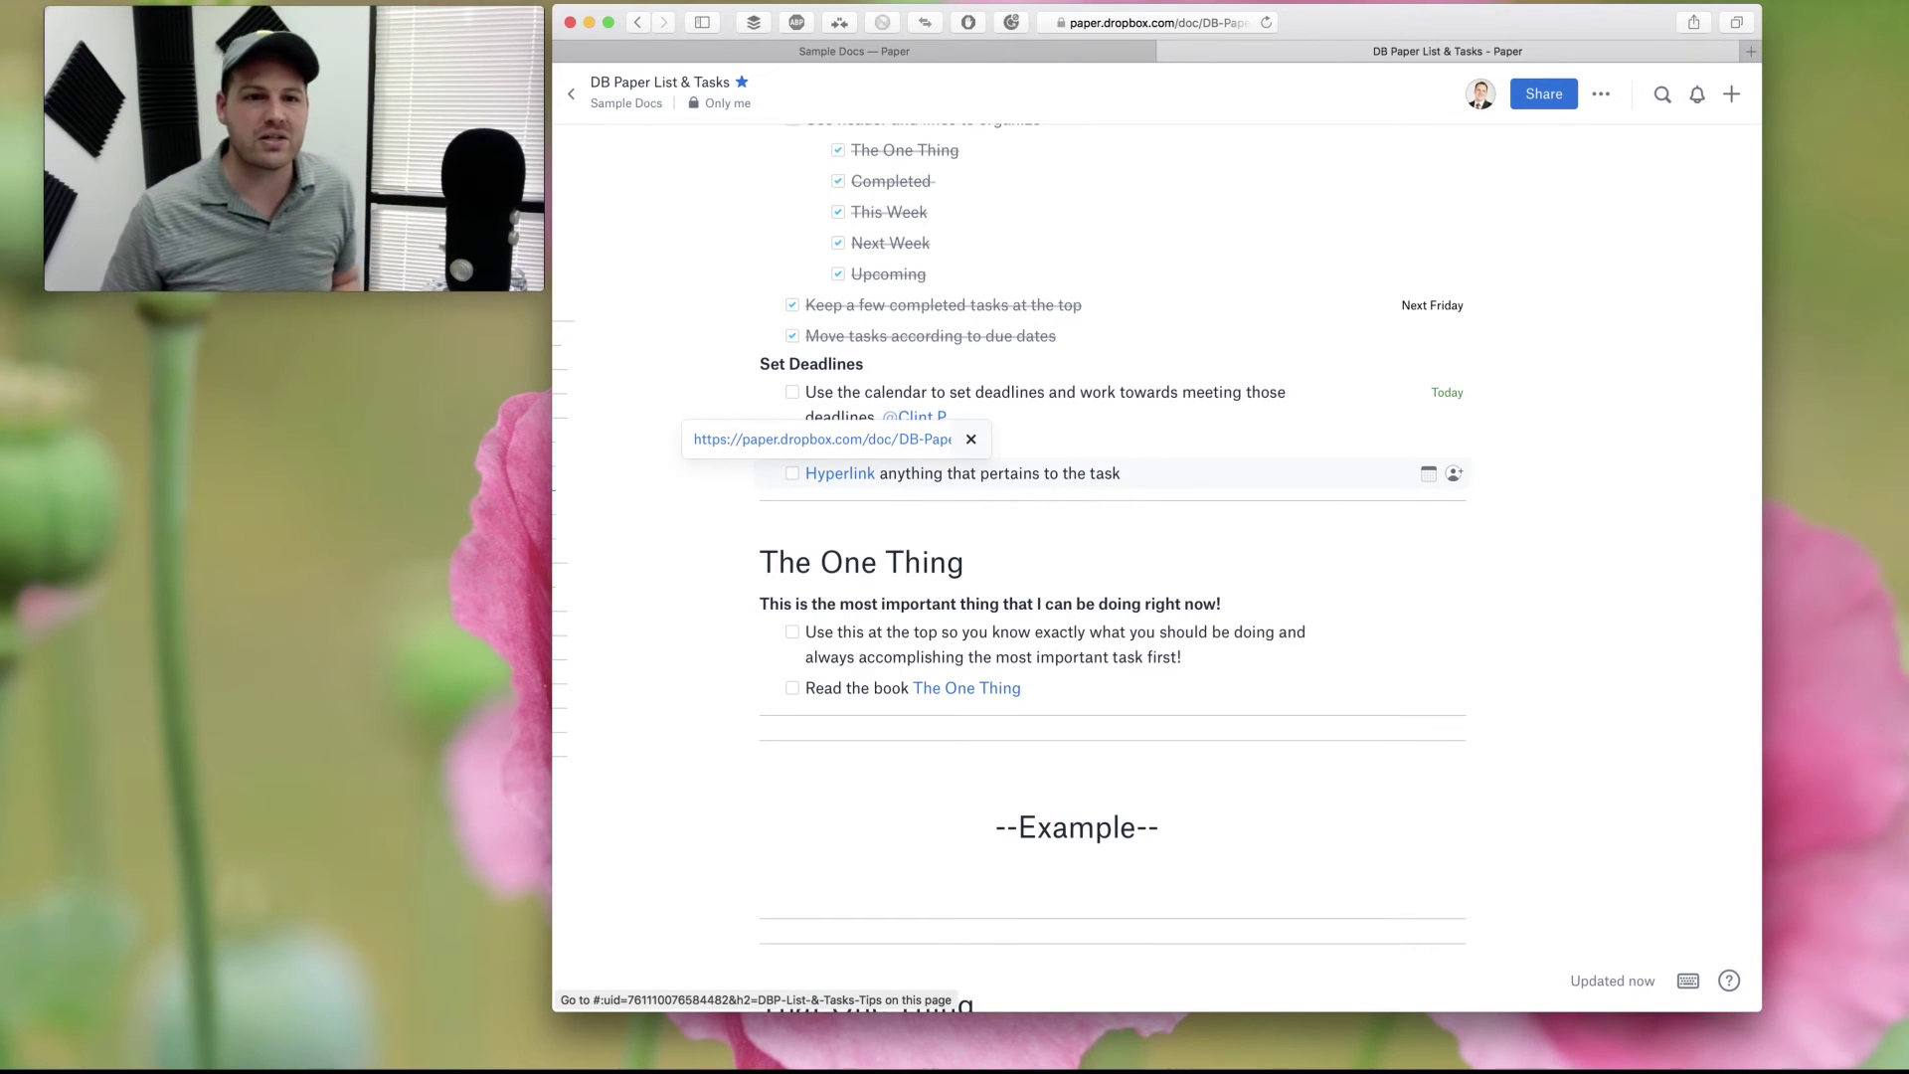
{"action": "left_click", "coordinate": [1219, 472]}
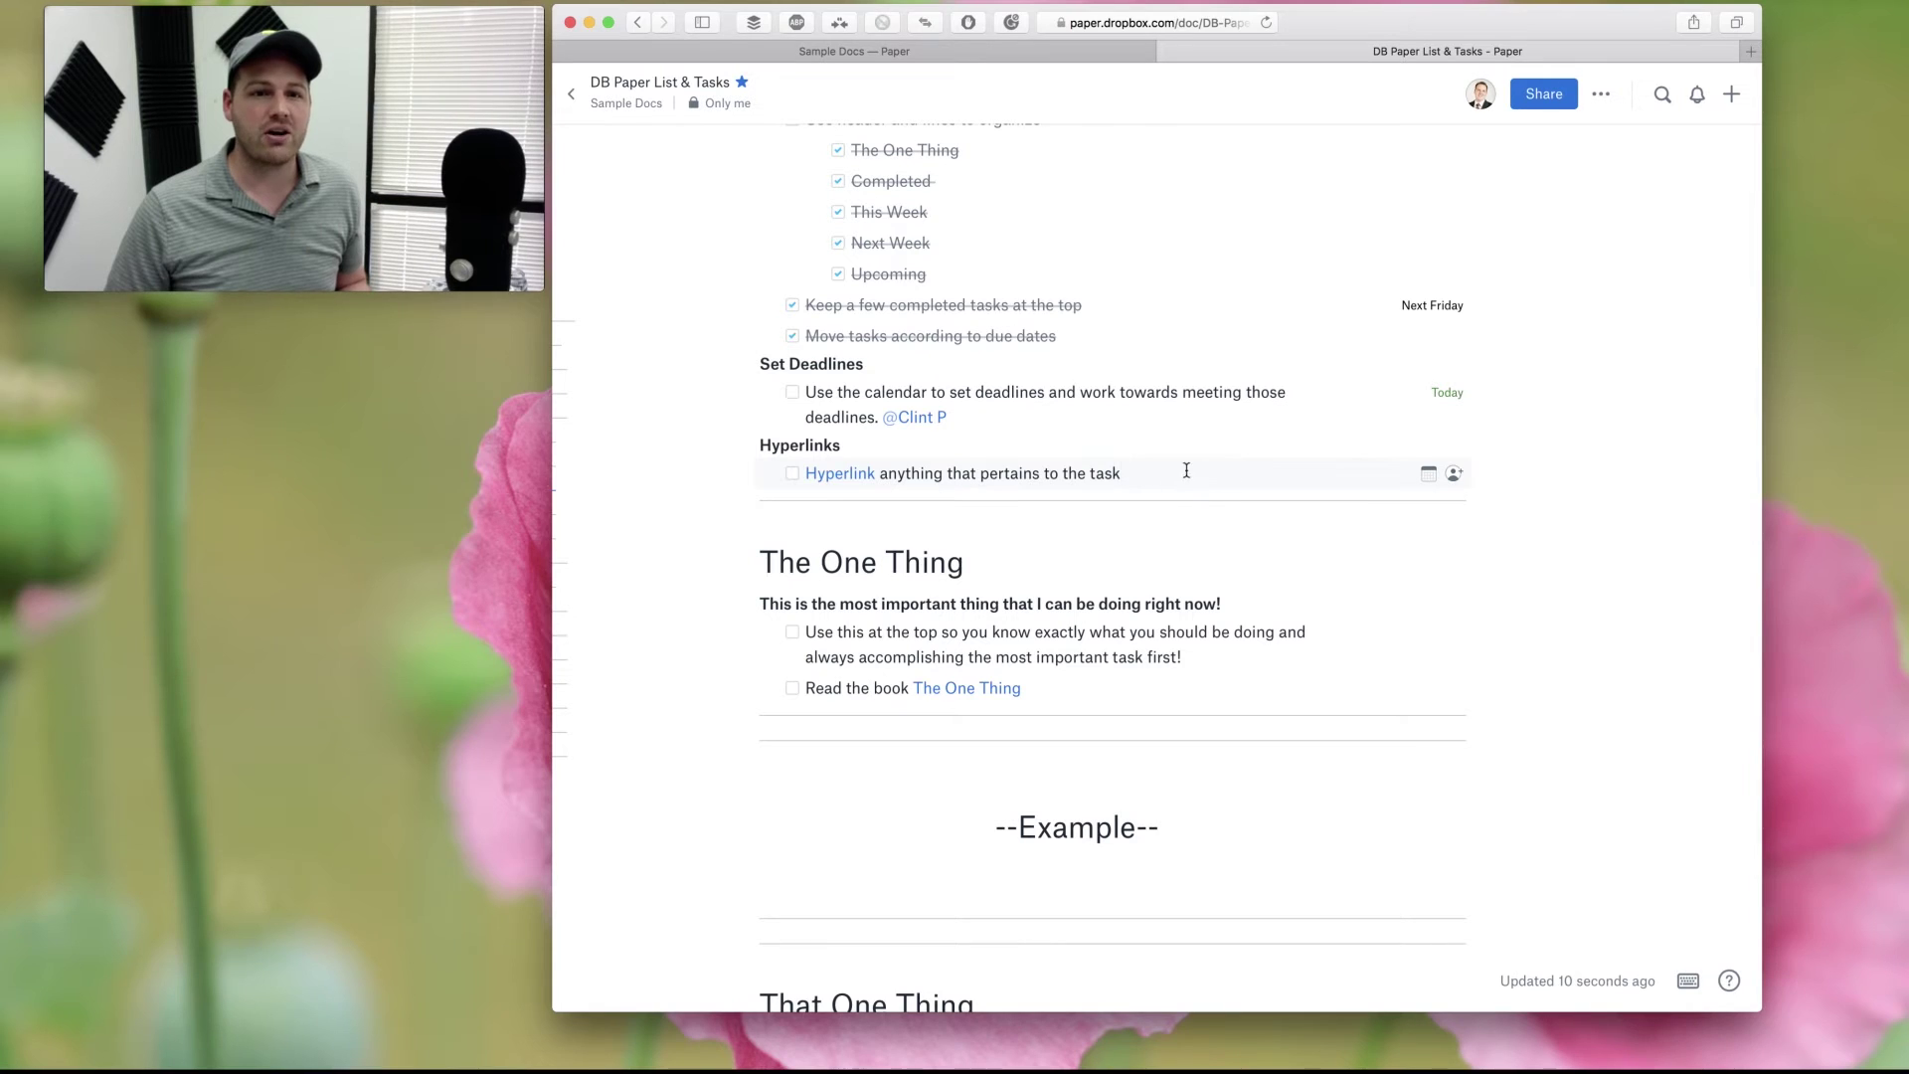
{"action": "left_click", "coordinate": [1121, 474]}
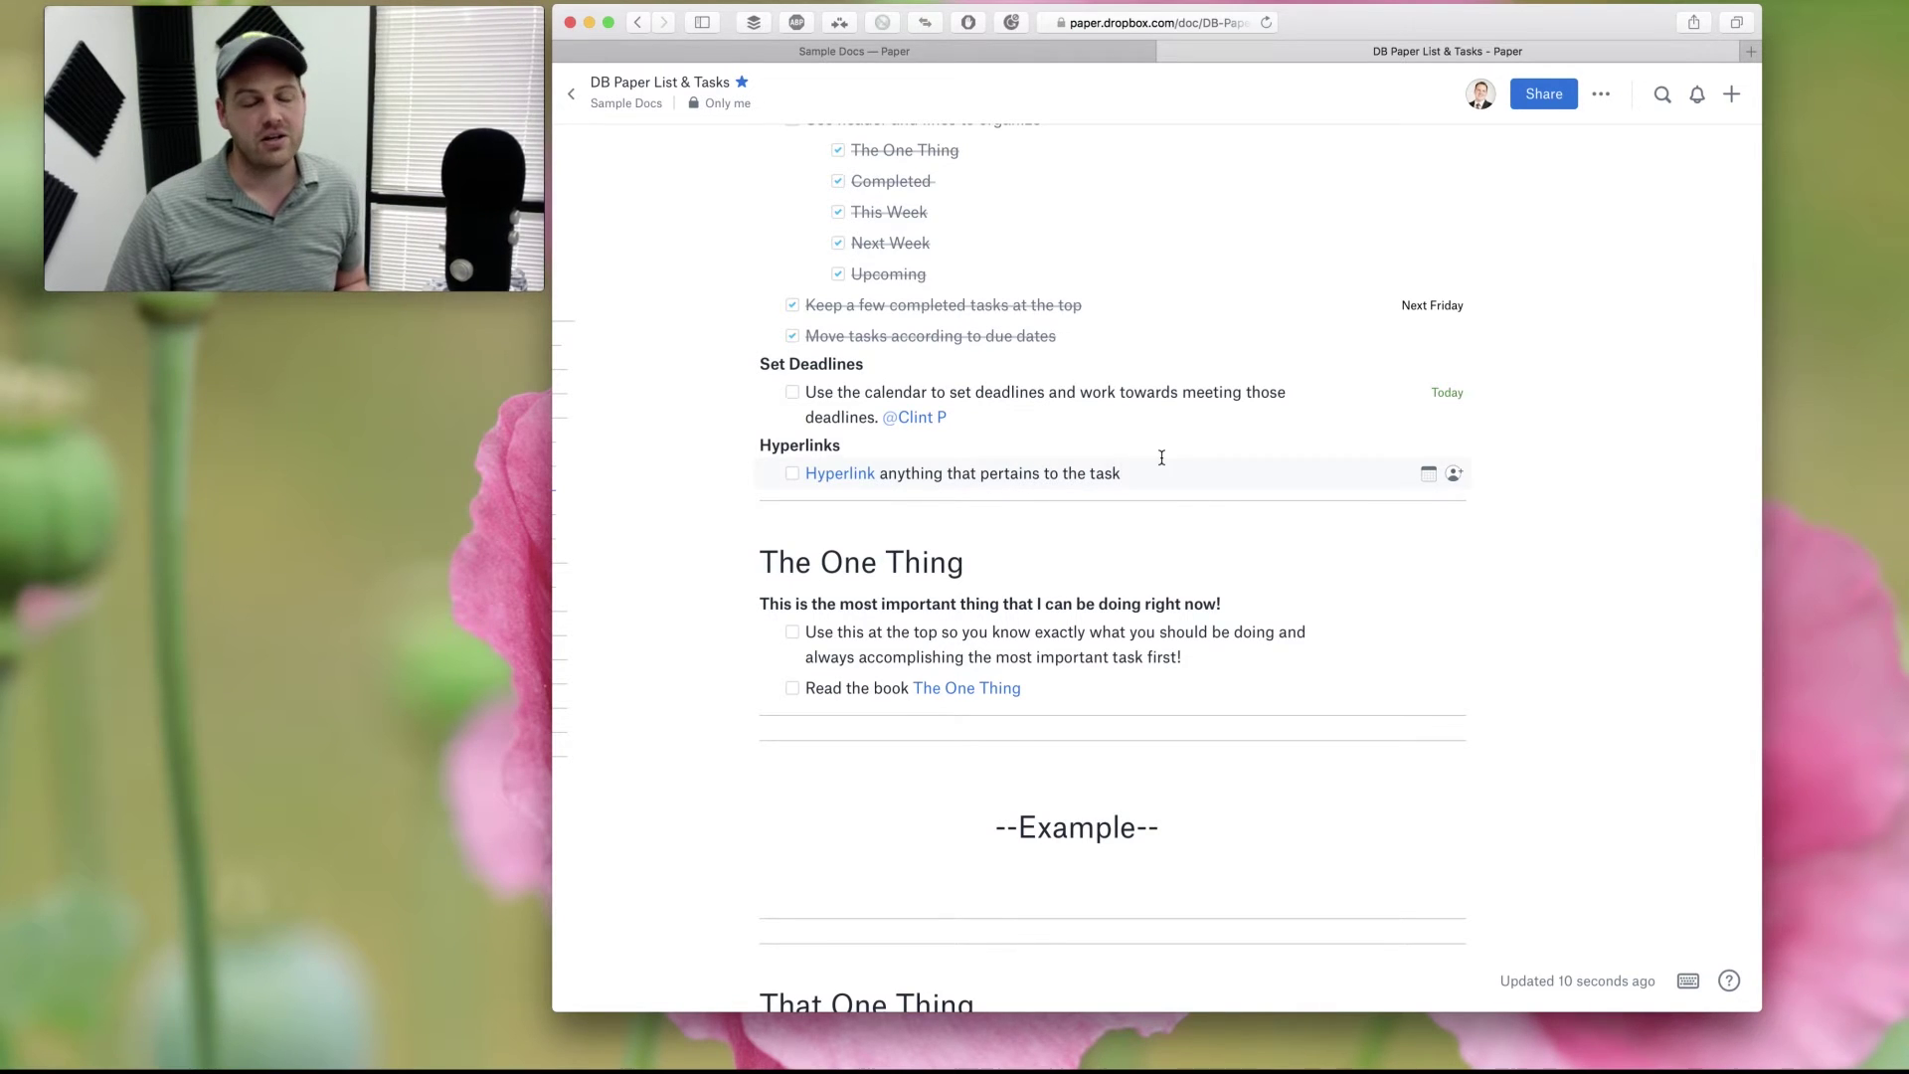
Scroll to The One Thing section and highlight parts of its bold line and first task.
{"action": "scroll", "coordinate": [1161, 457], "scroll_direction": "down", "scroll_amount": 1}
{"action": "mouse_move", "coordinate": [837, 466]}
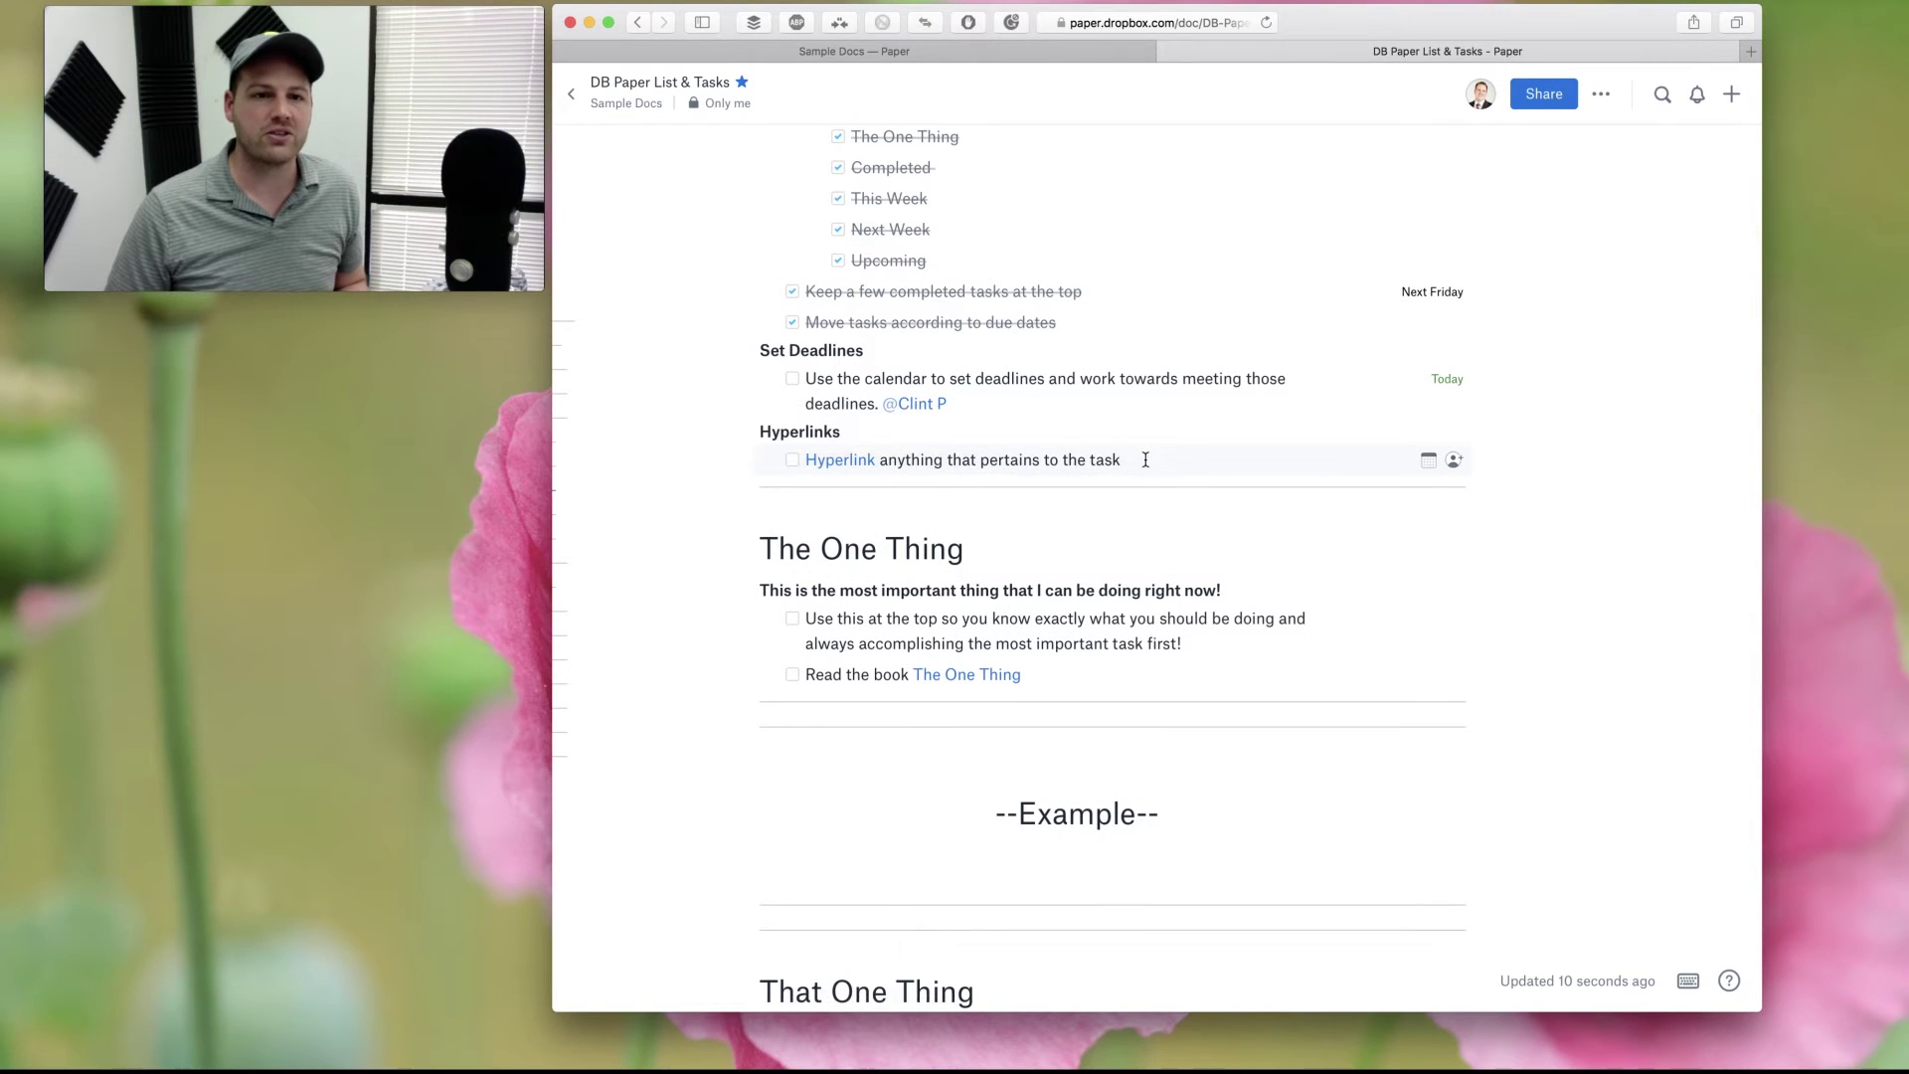
{"action": "scroll", "coordinate": [1138, 457], "scroll_direction": "down", "scroll_amount": 2}
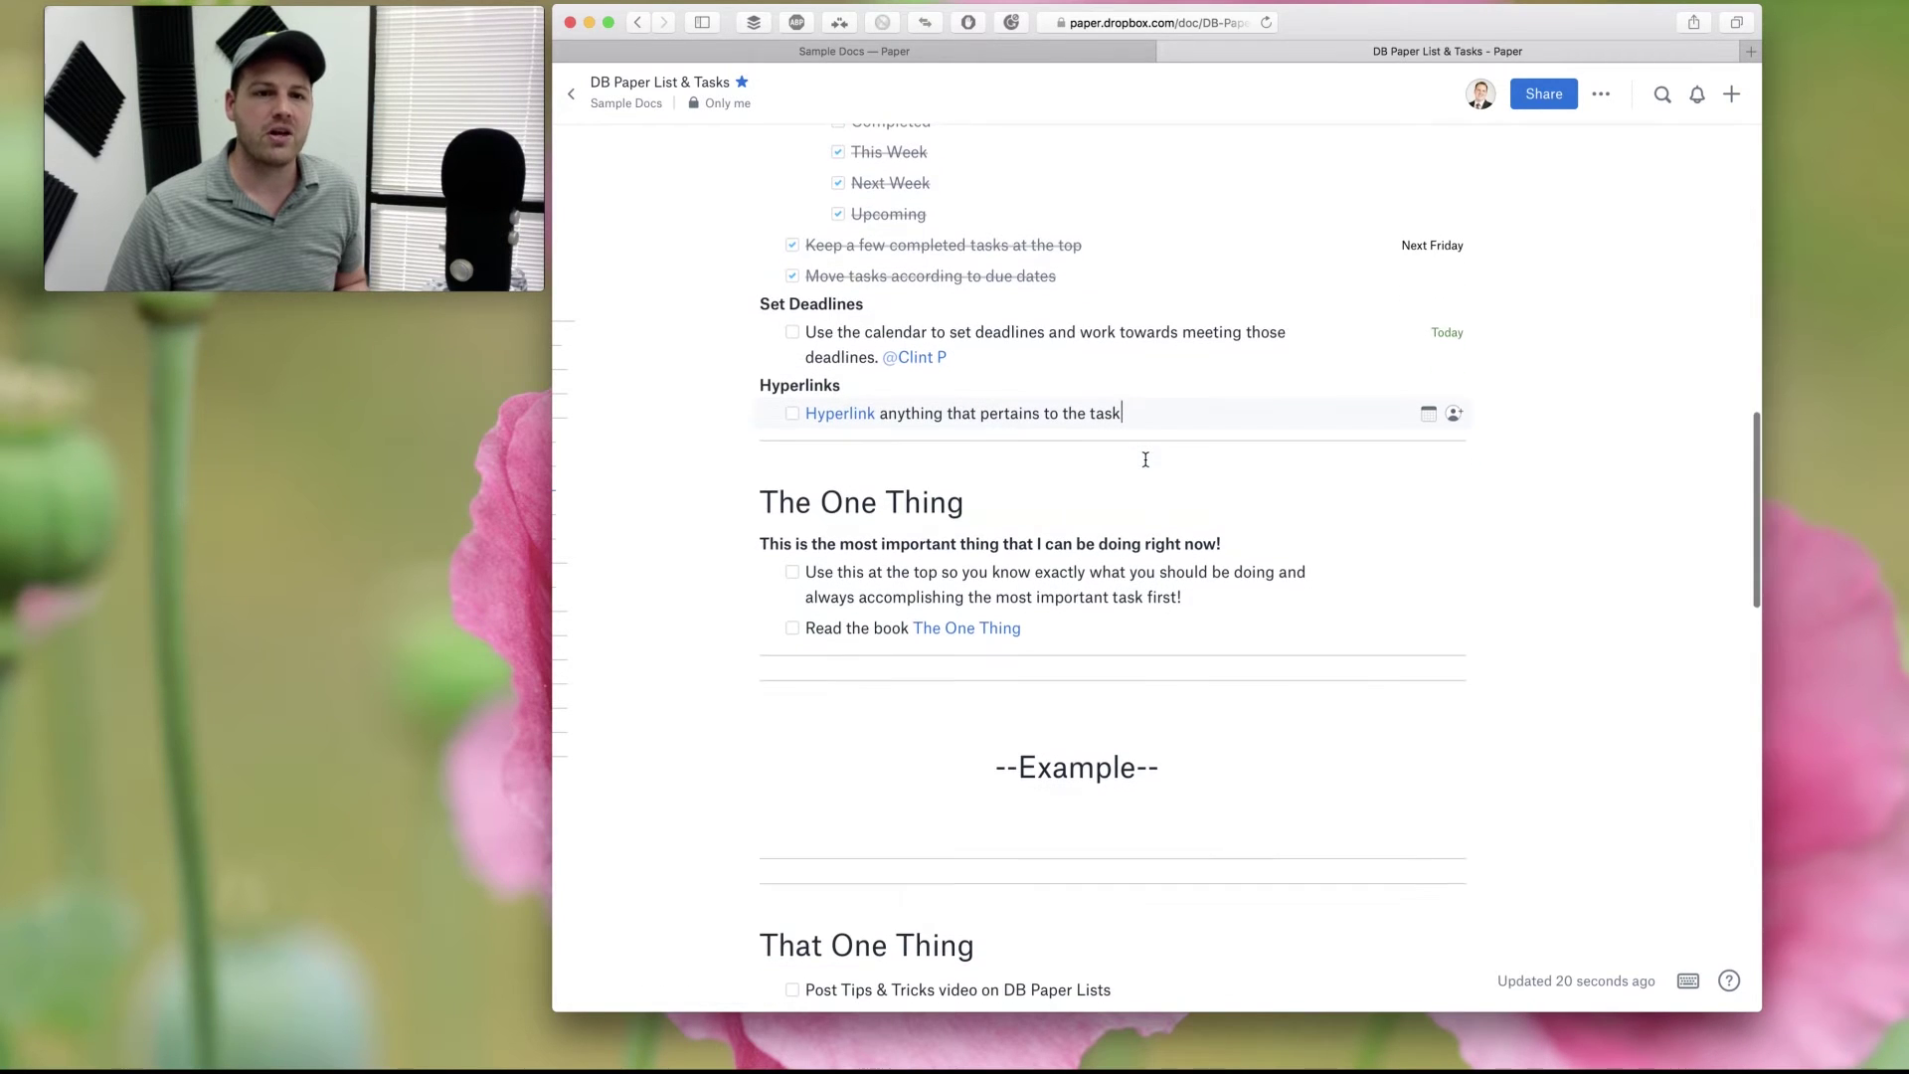
{"action": "left_click", "coordinate": [976, 505]}
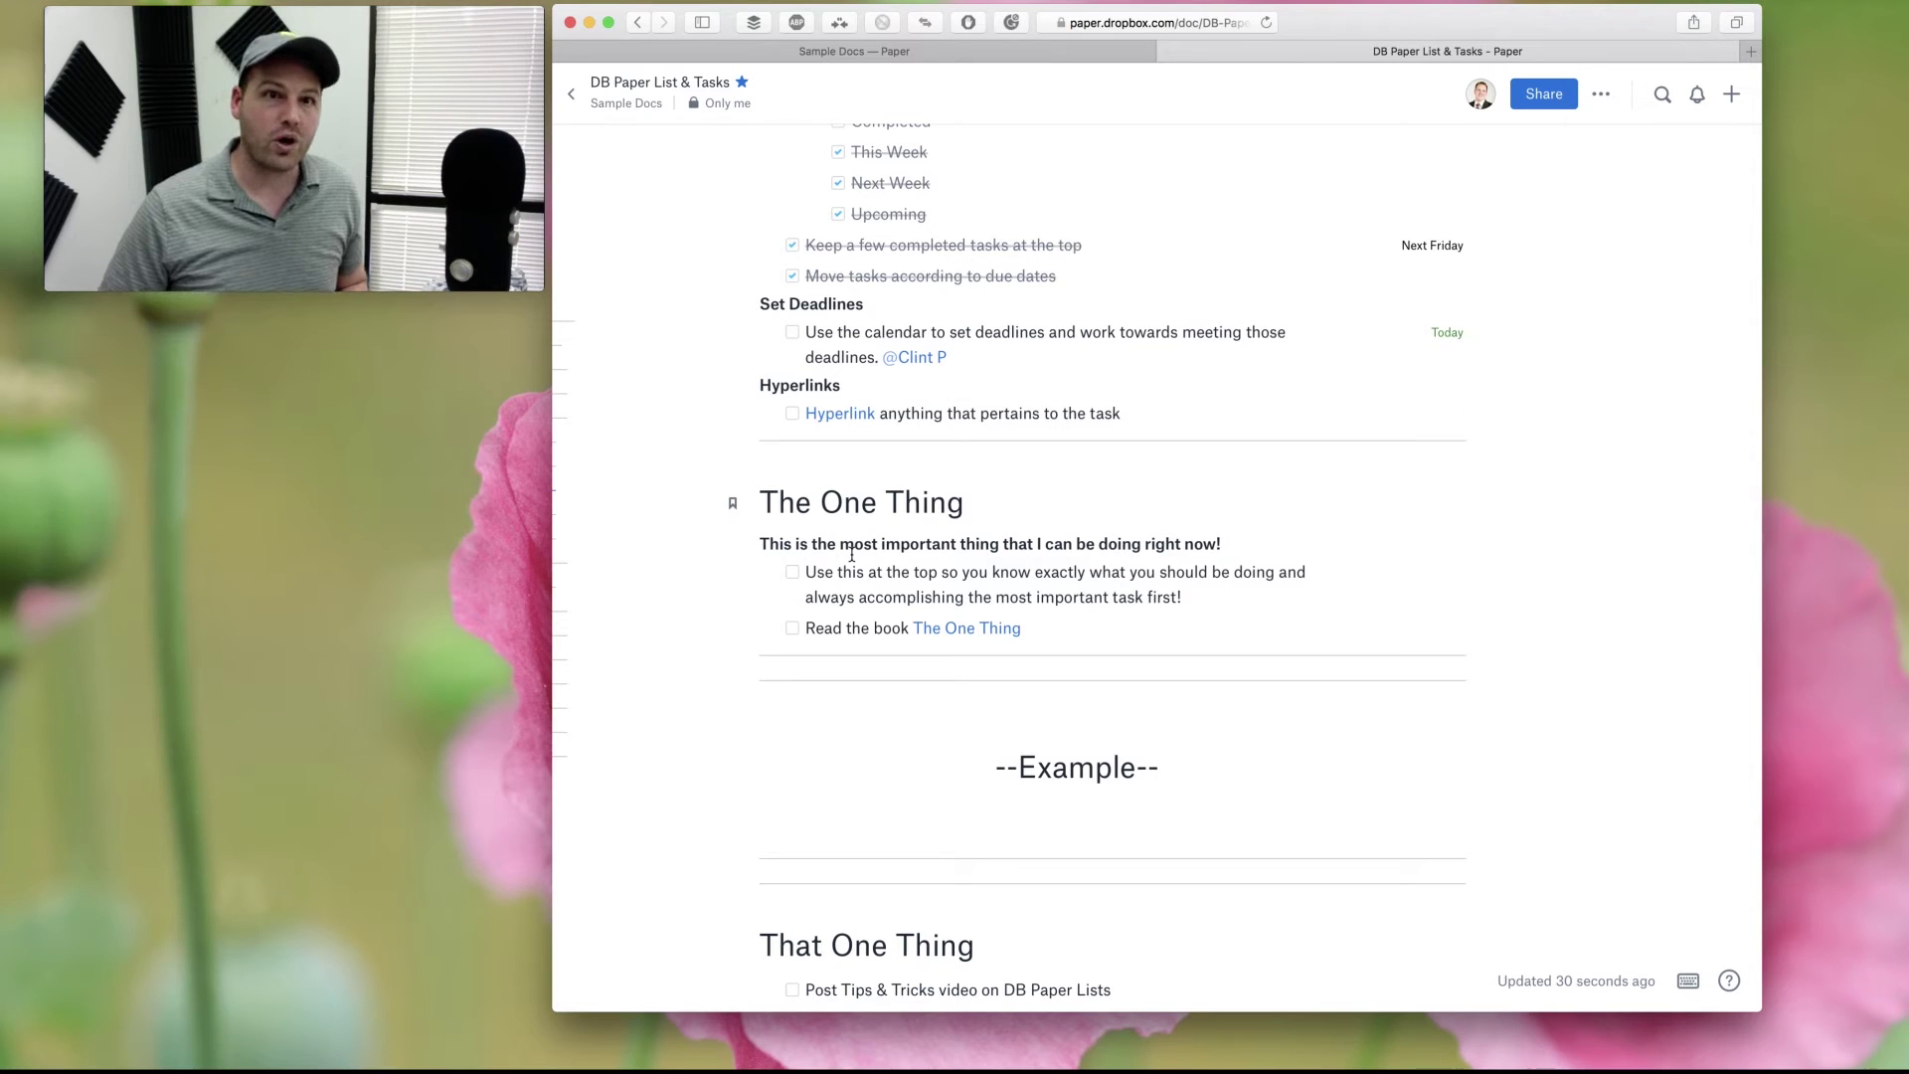
{"action": "left_click", "coordinate": [900, 540]}
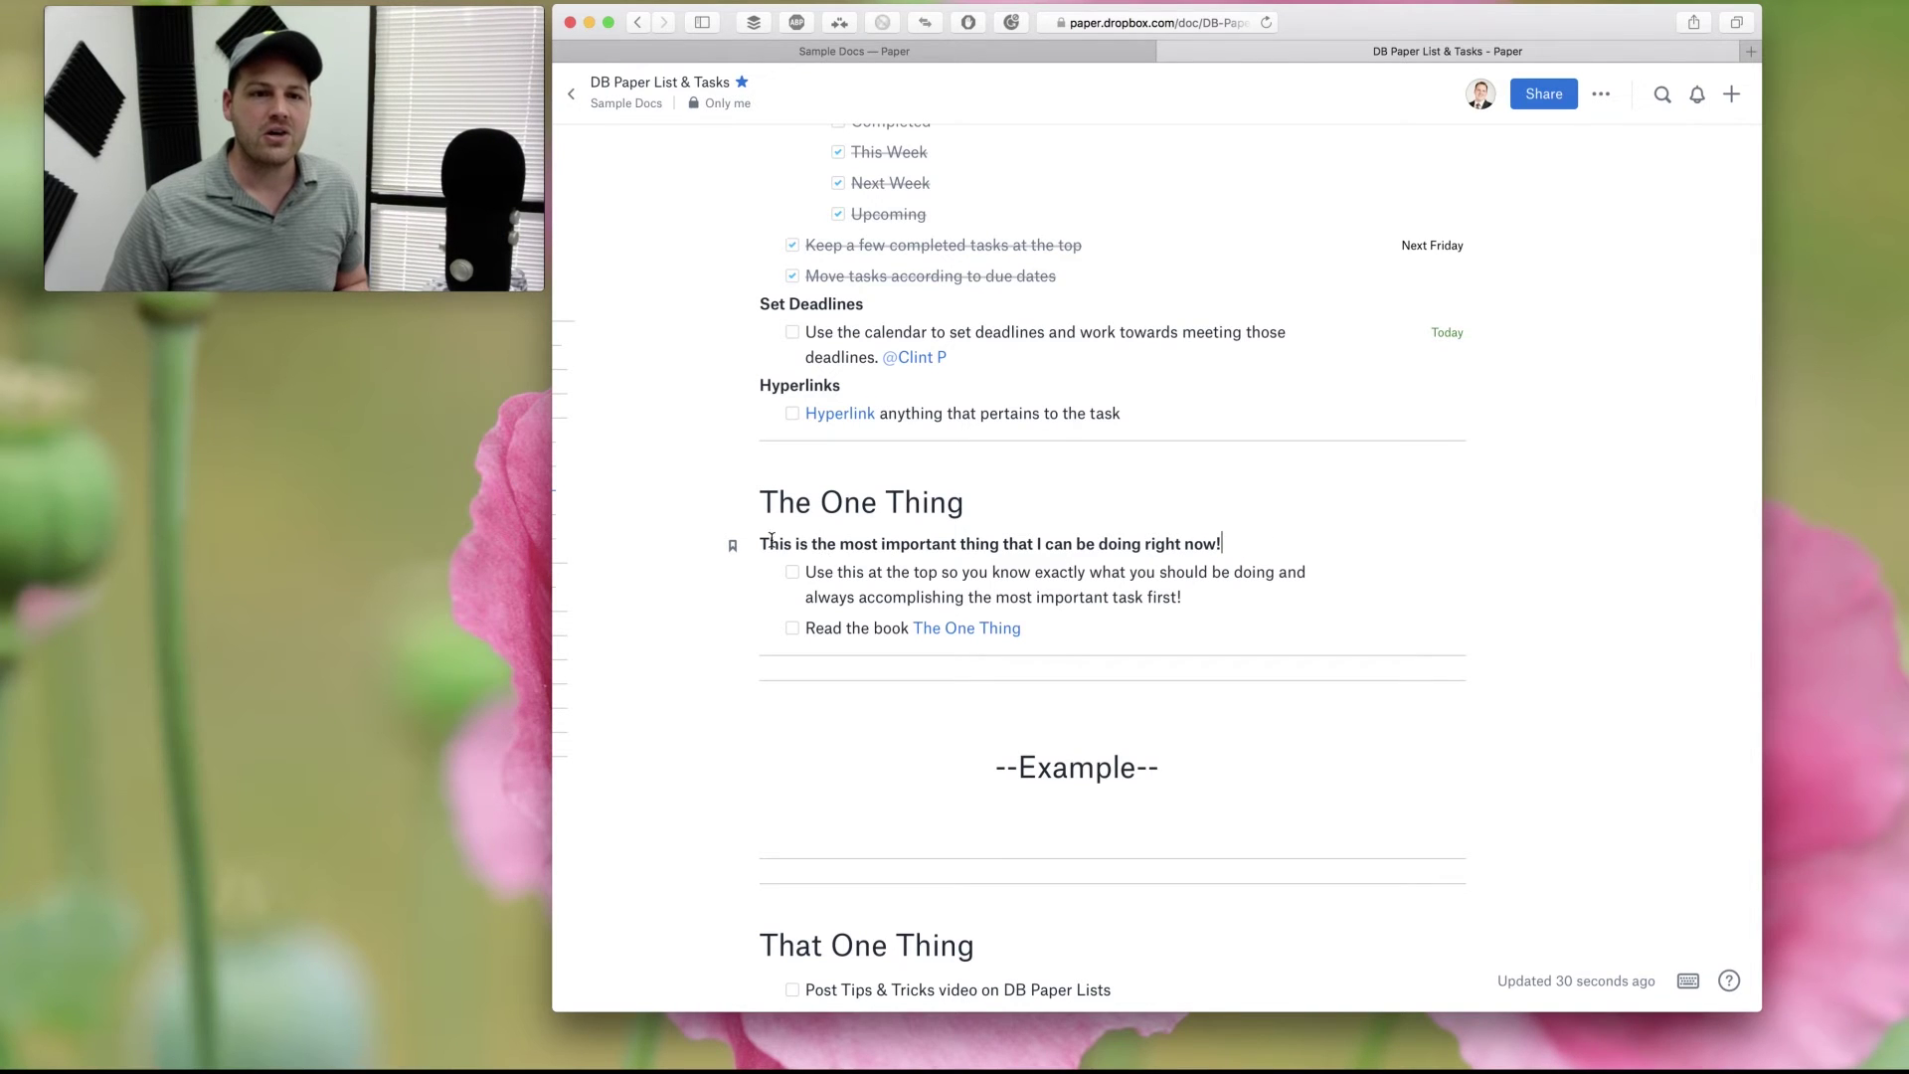
{"action": "left_click_drag", "start_coordinate": [875, 542], "coordinate": [1139, 546]}
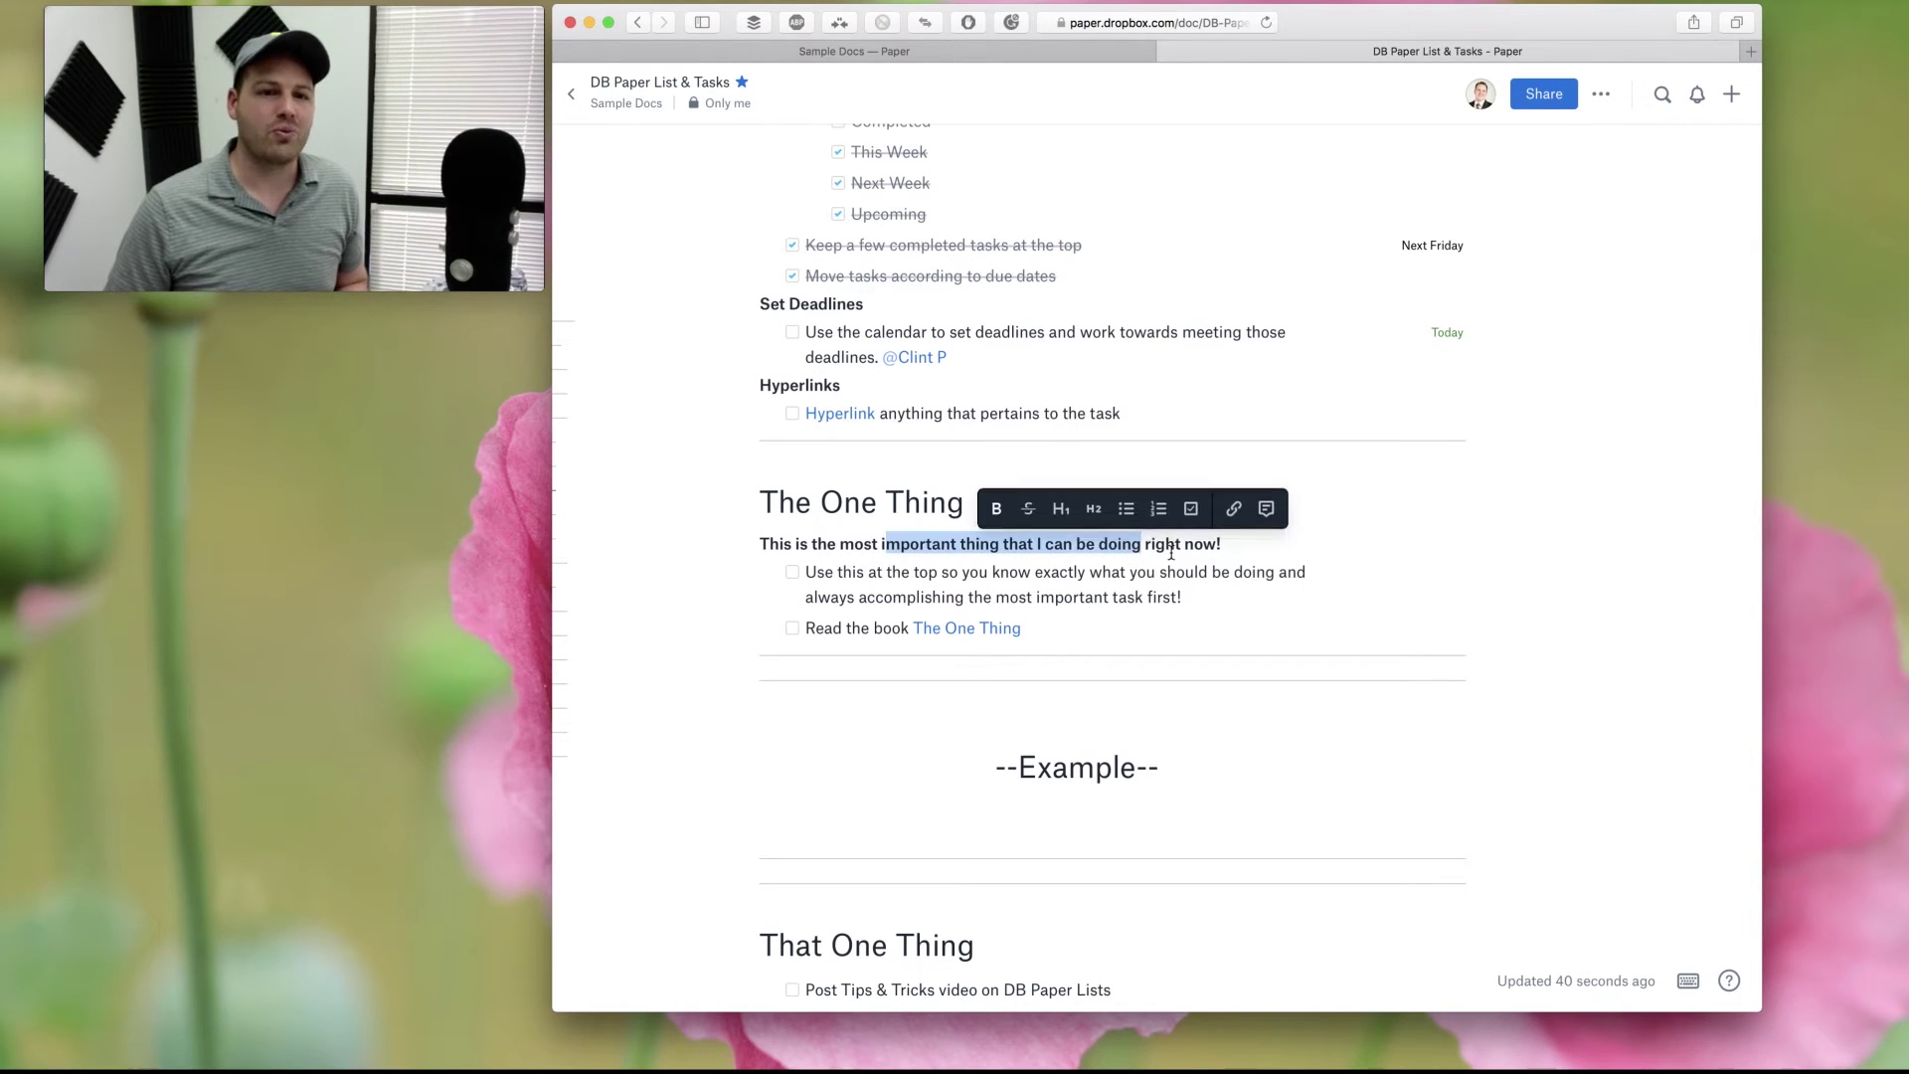
{"action": "left_click", "coordinate": [1090, 575]}
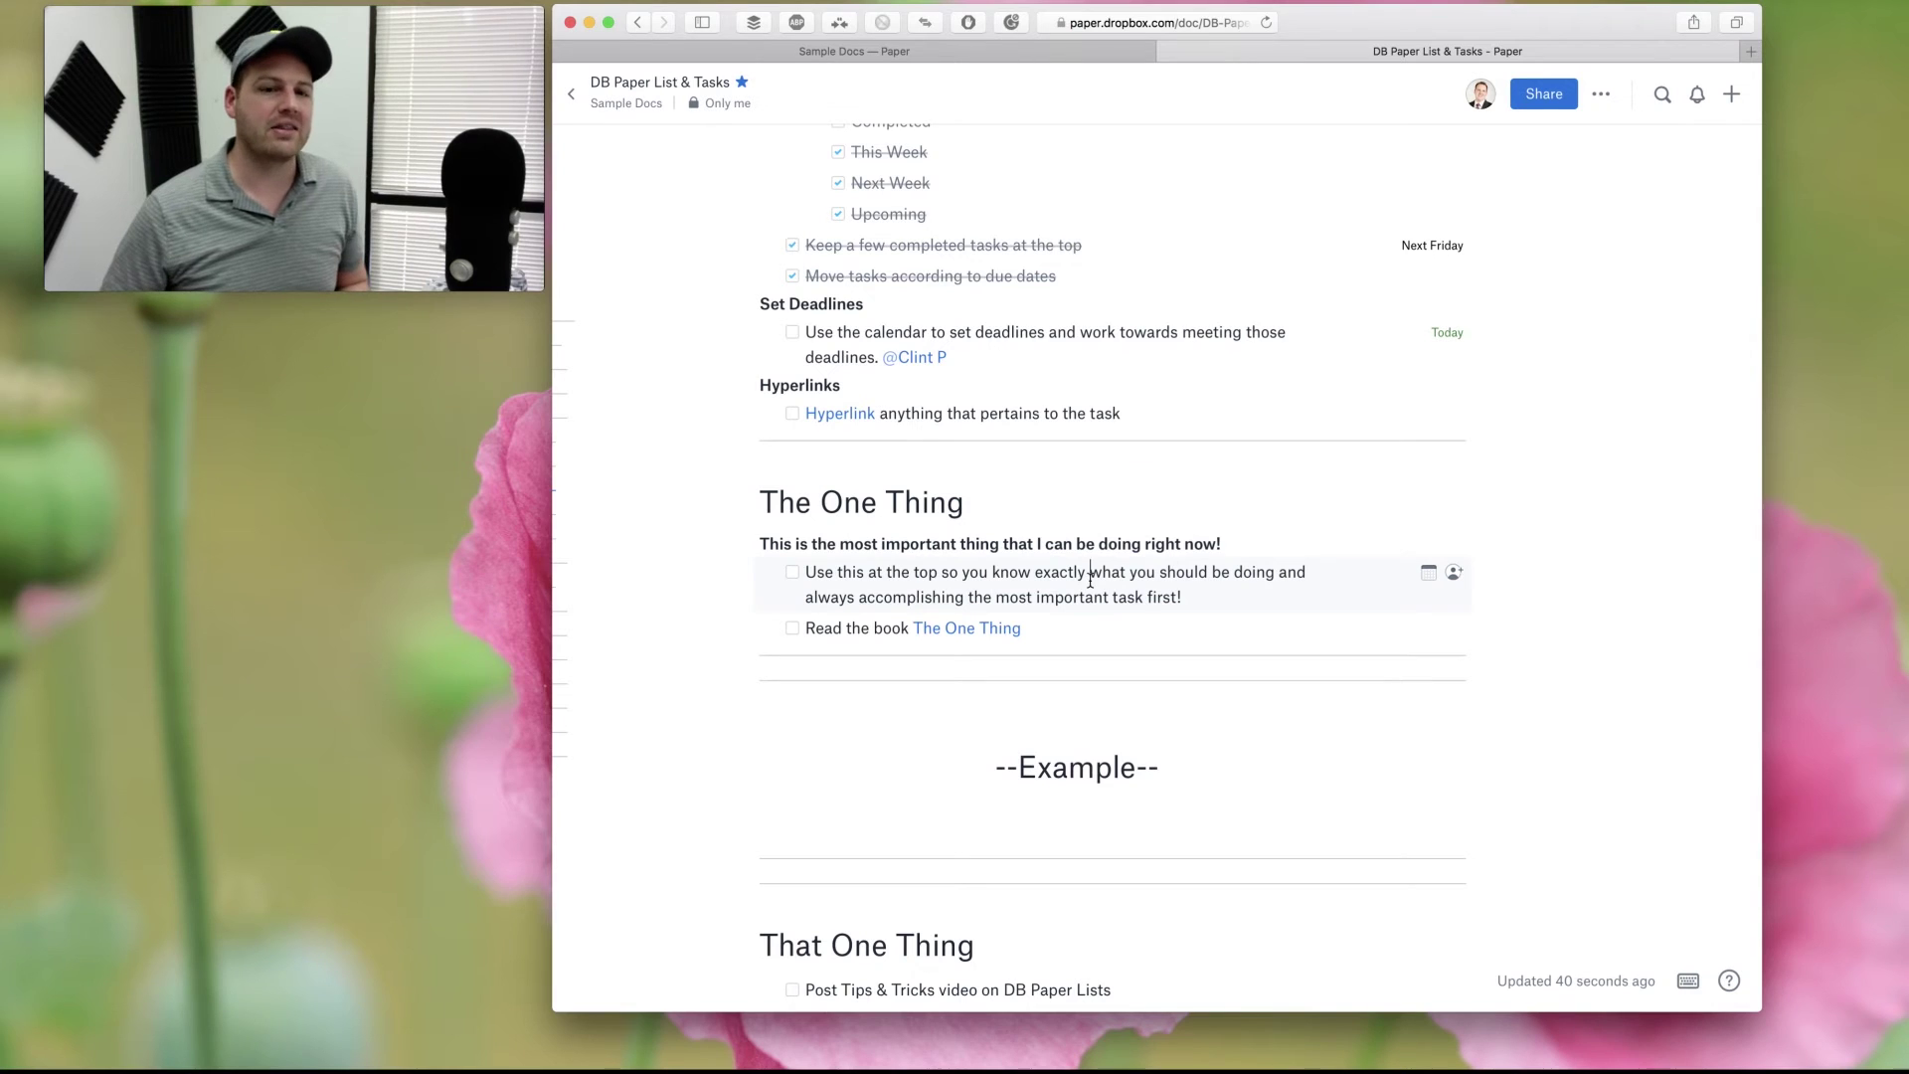
{"action": "left_click_drag", "start_coordinate": [871, 574], "coordinate": [993, 575]}
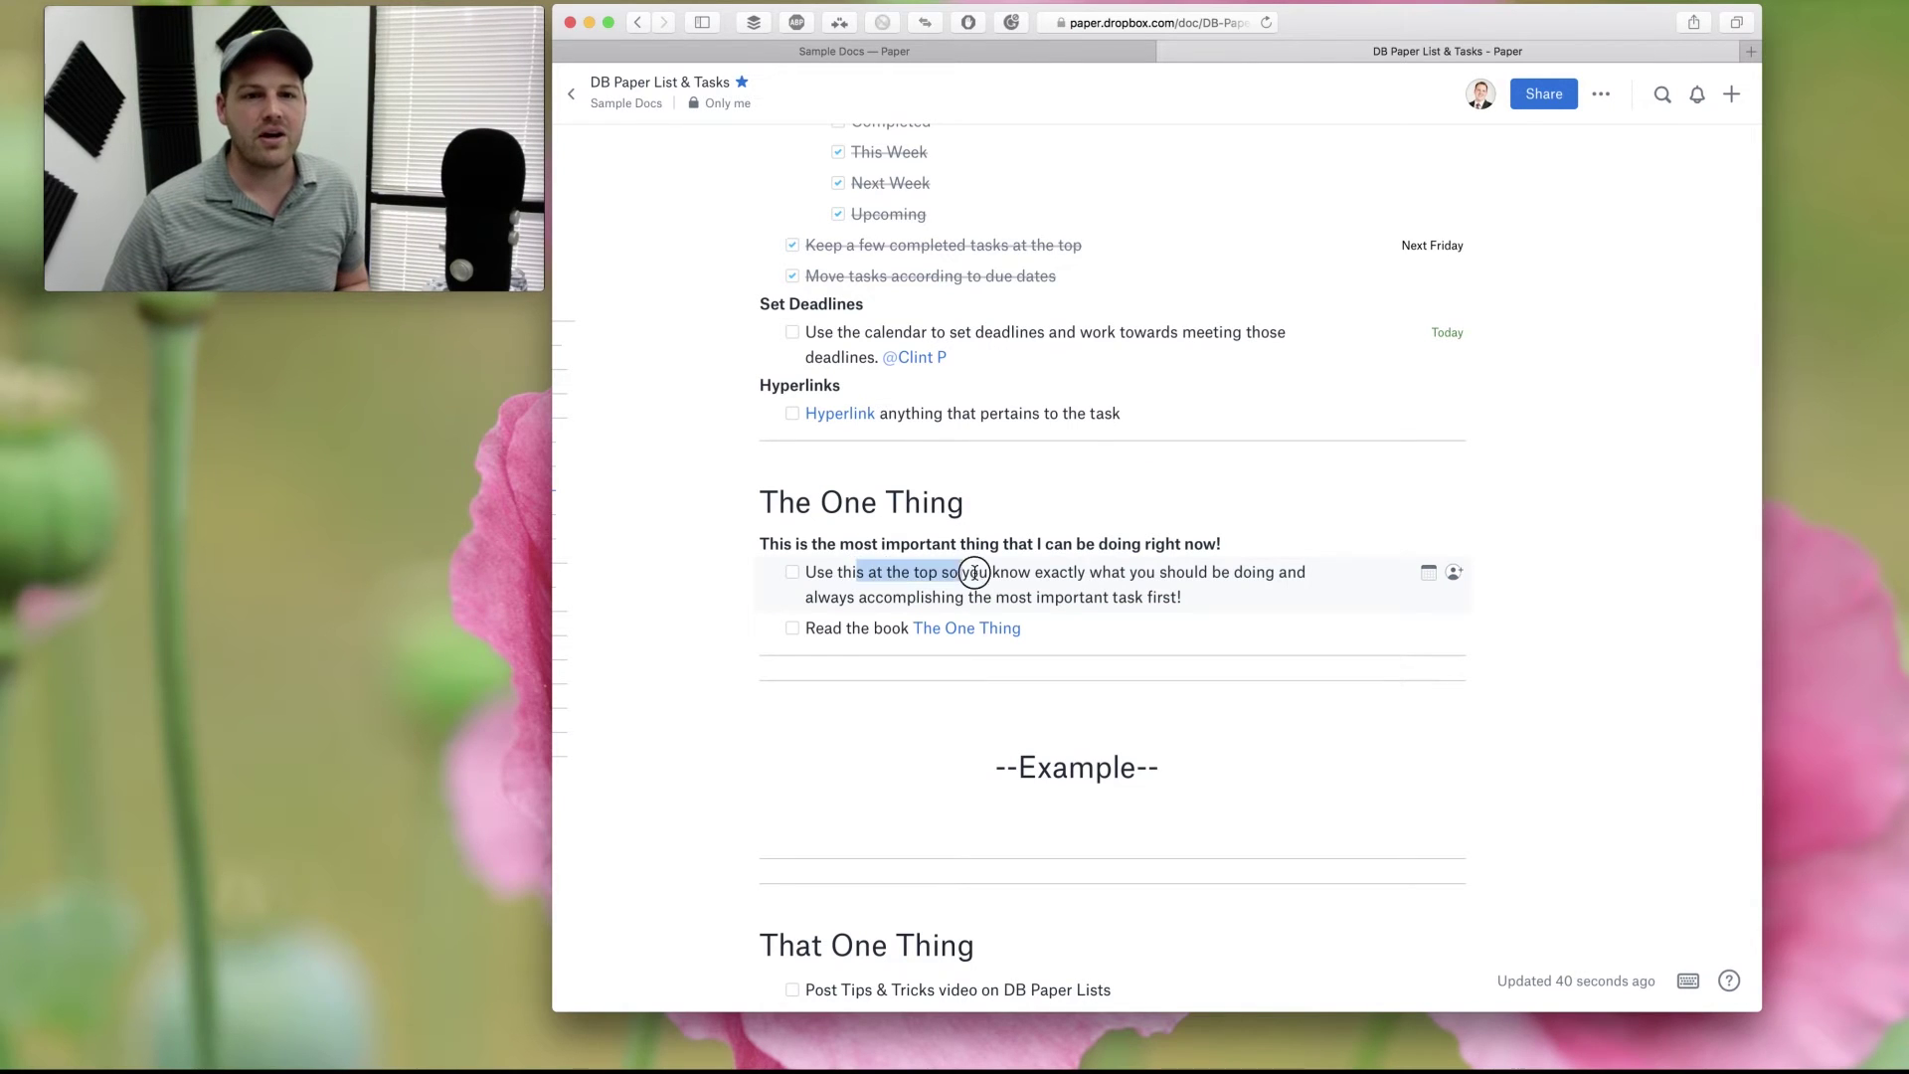
{"action": "left_click", "coordinate": [1002, 571]}
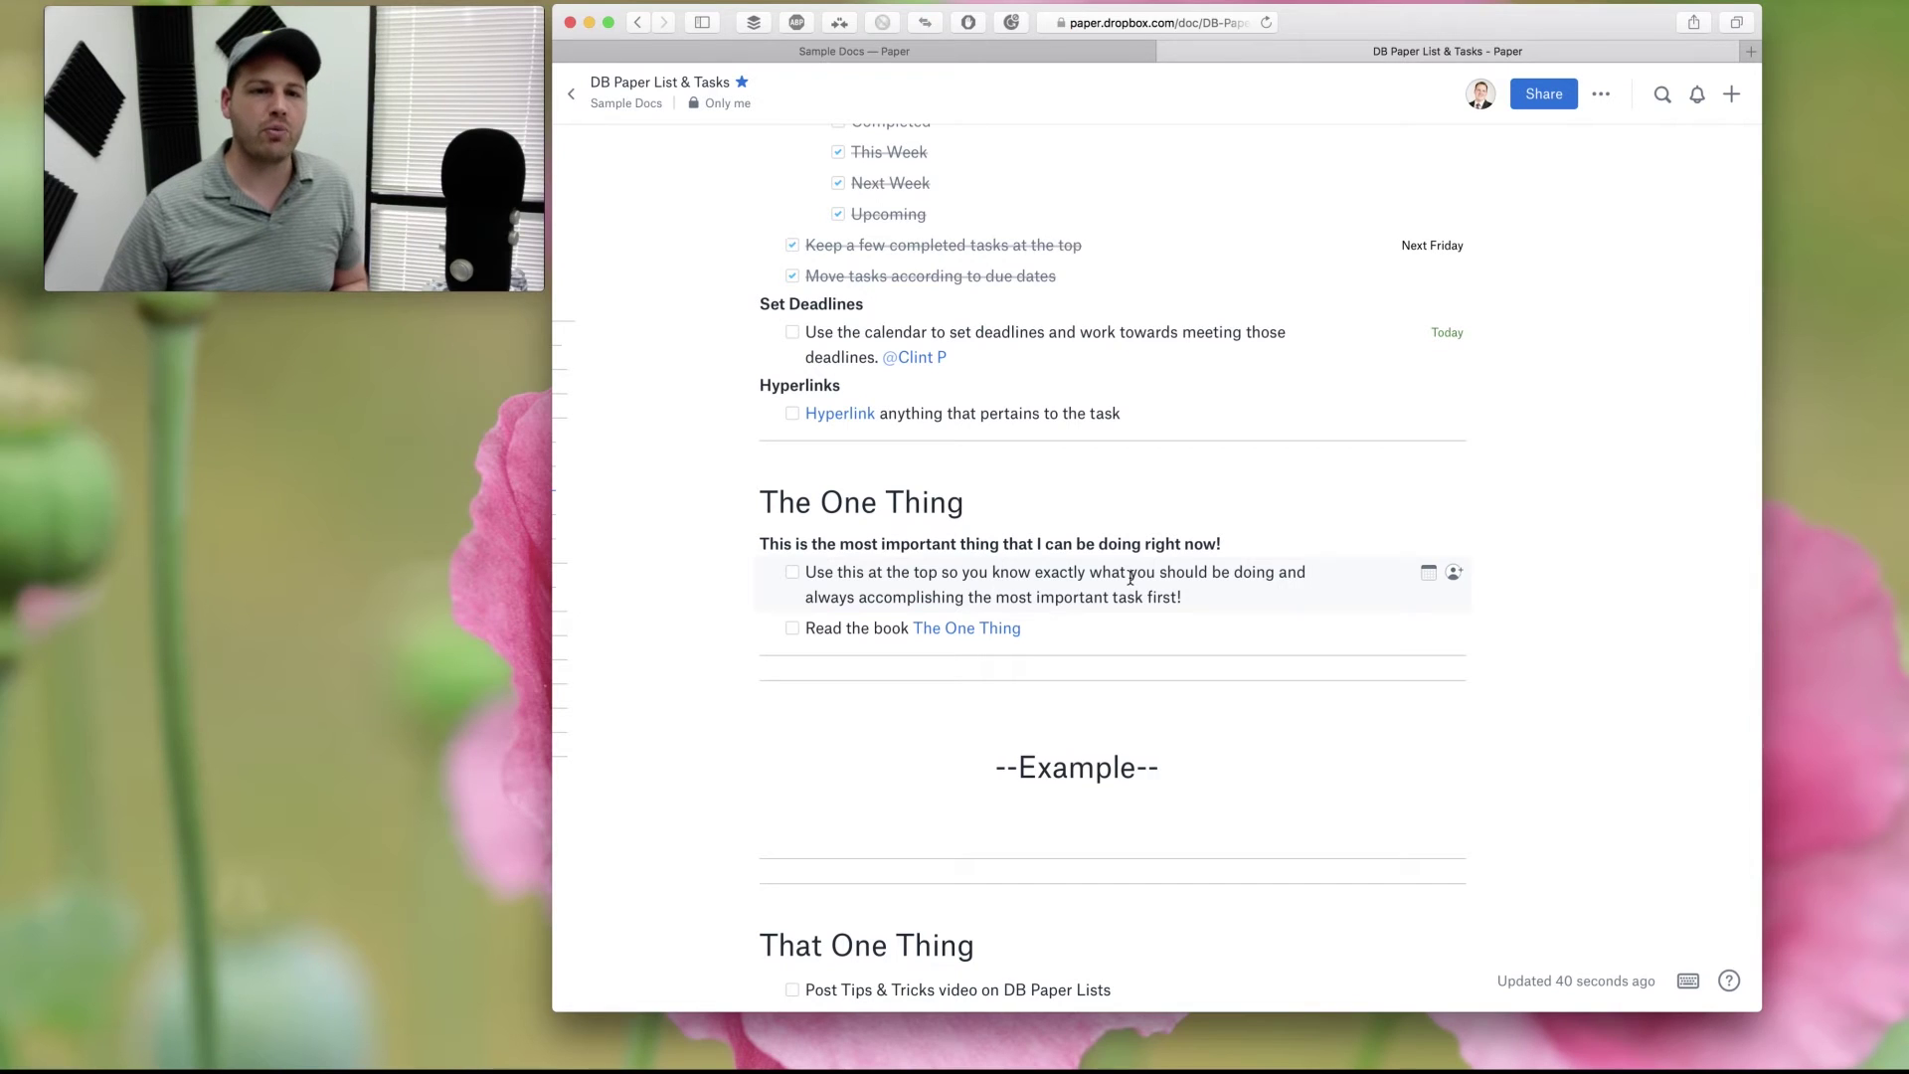
{"action": "left_click", "coordinate": [852, 628]}
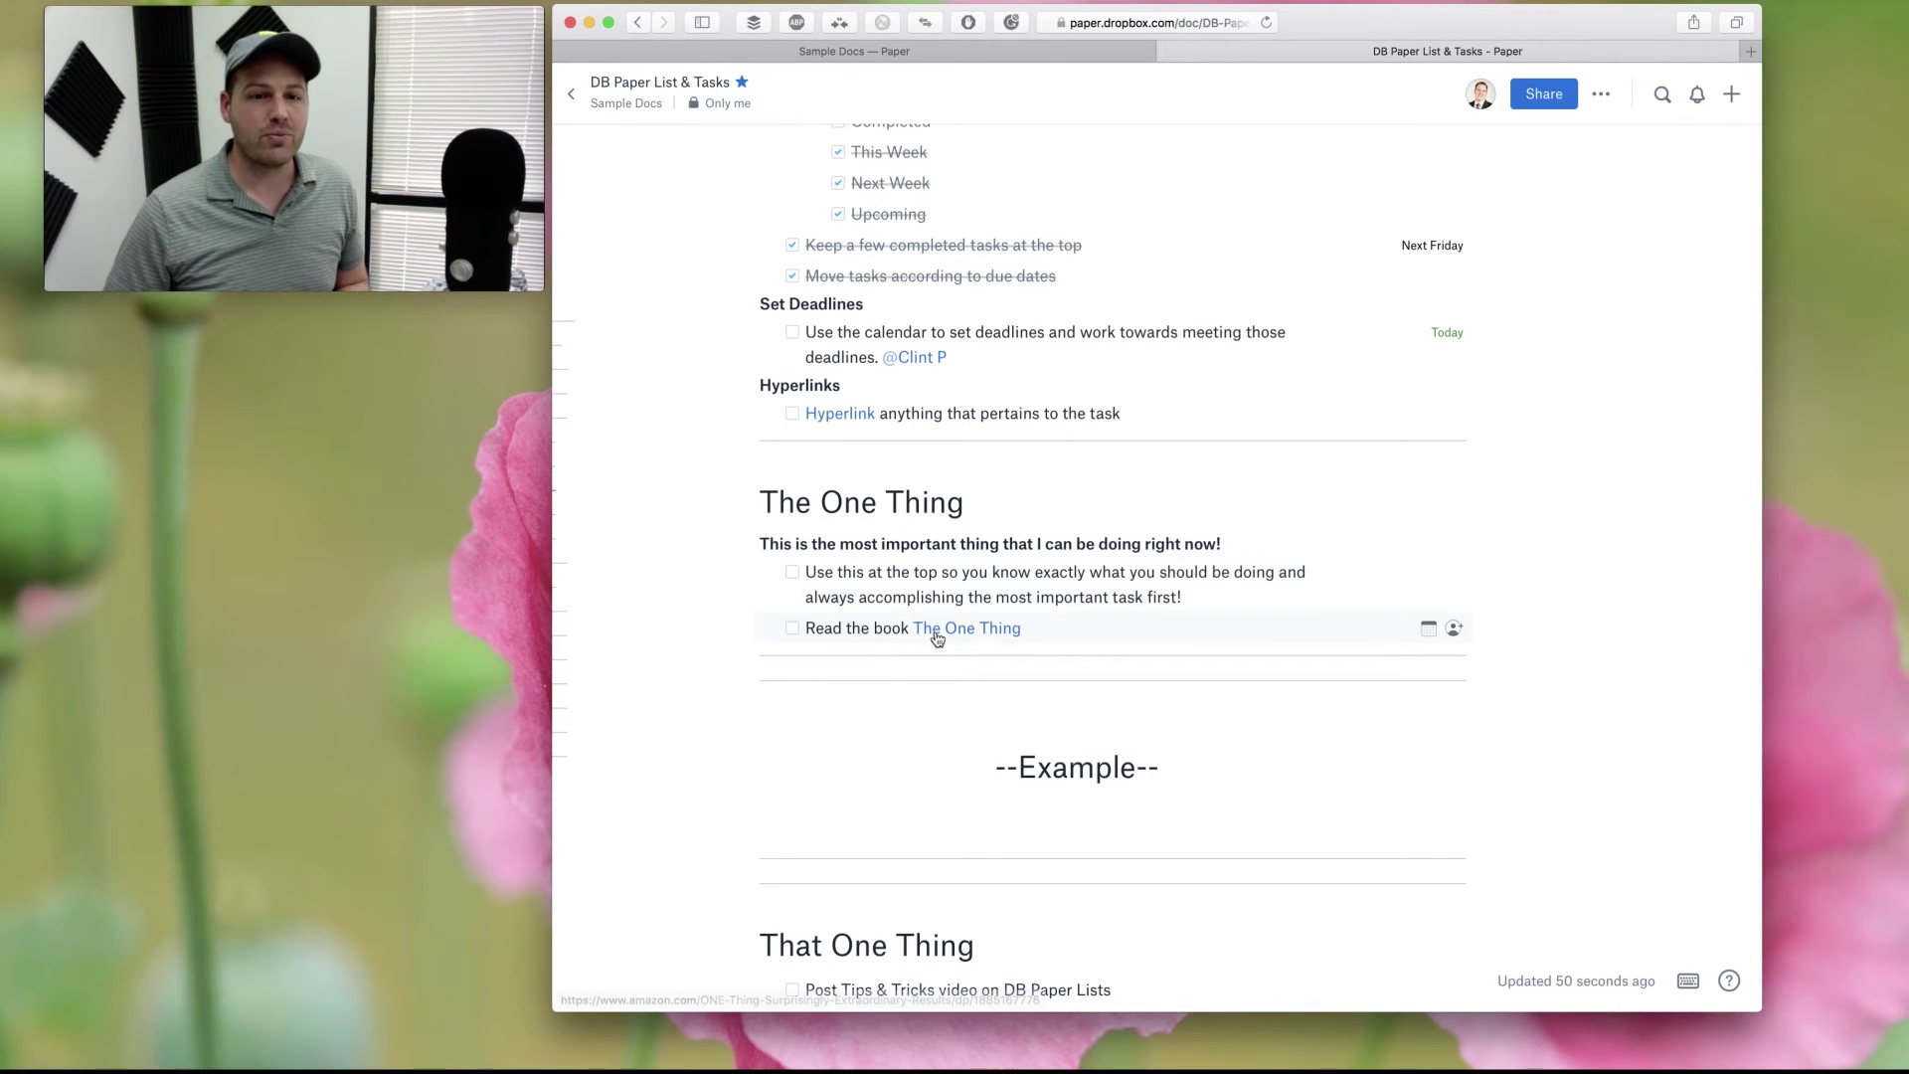
Check off 'Use this at the top', 'Use the calendar' deadlines and 'Hyperlink anything' tasks.
{"action": "left_click", "coordinate": [792, 572]}
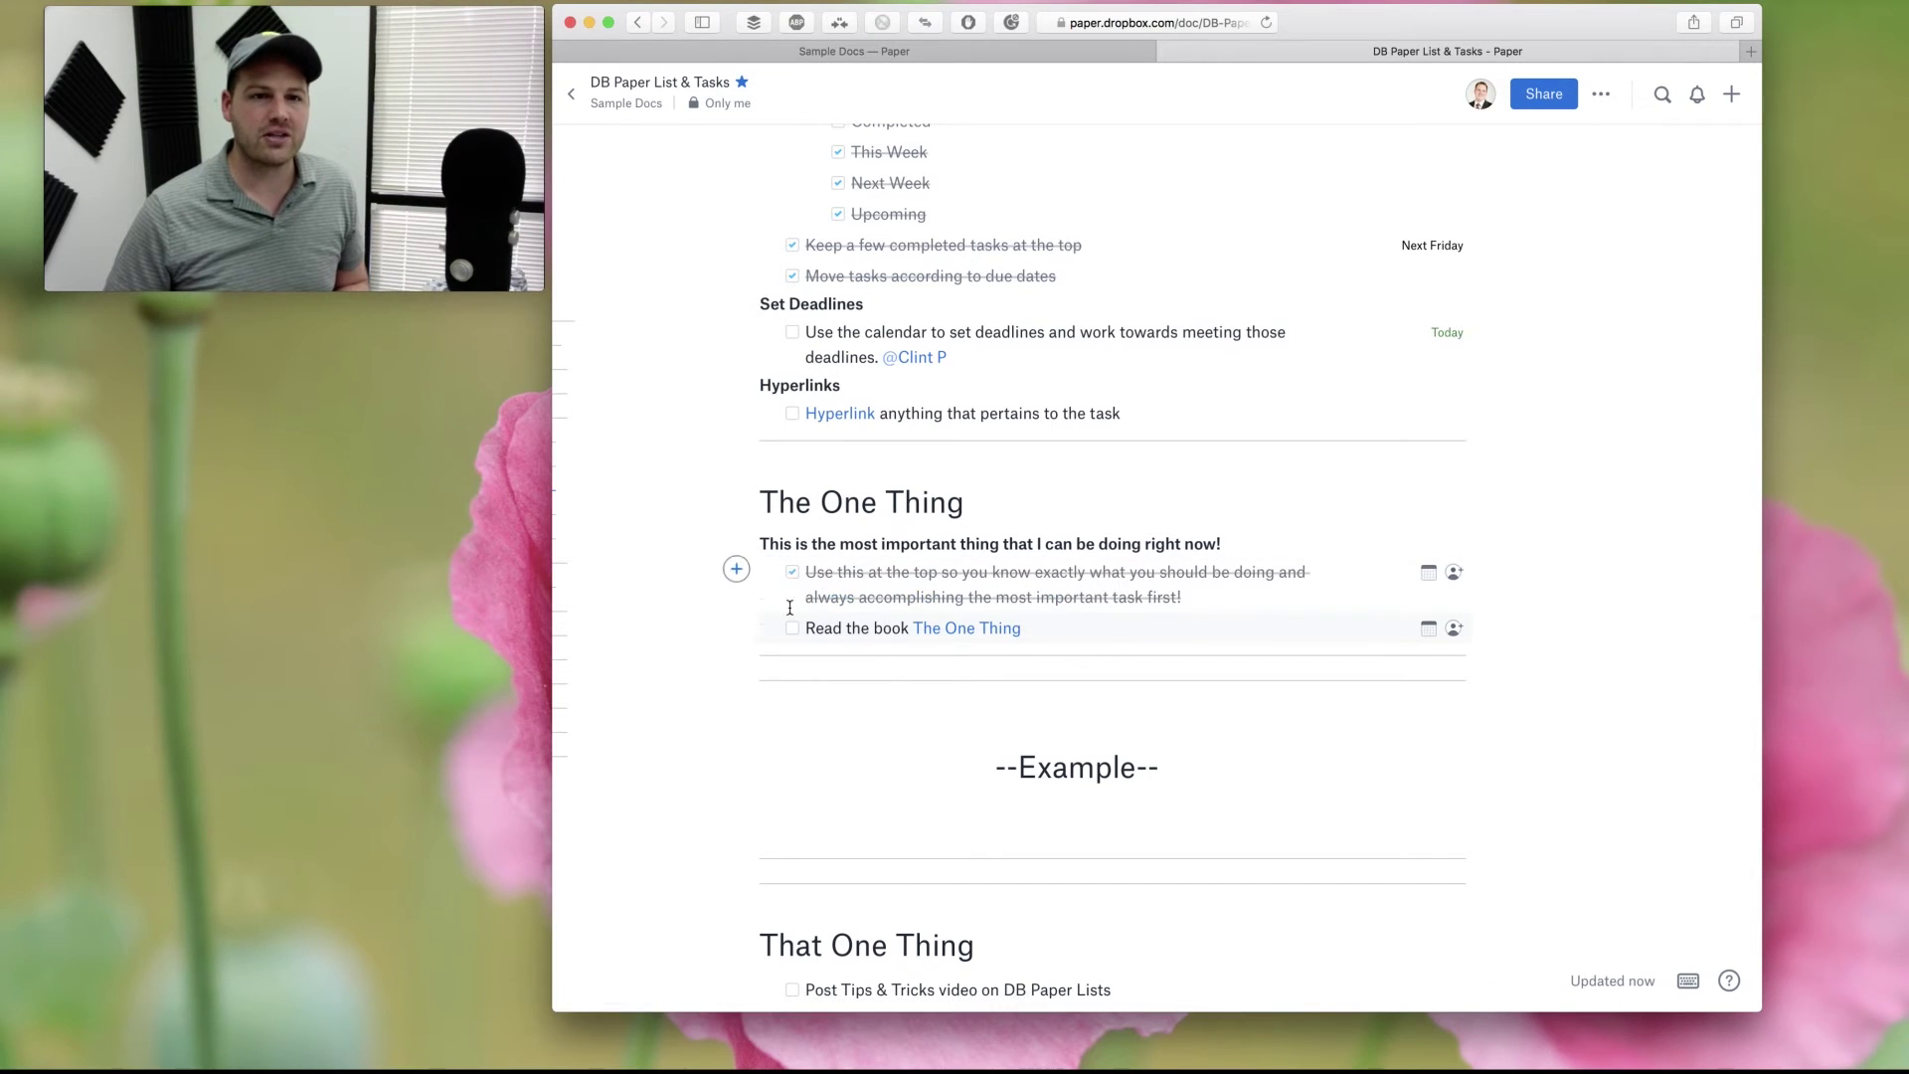
{"action": "left_click", "coordinate": [792, 332]}
{"action": "left_click", "coordinate": [792, 413]}
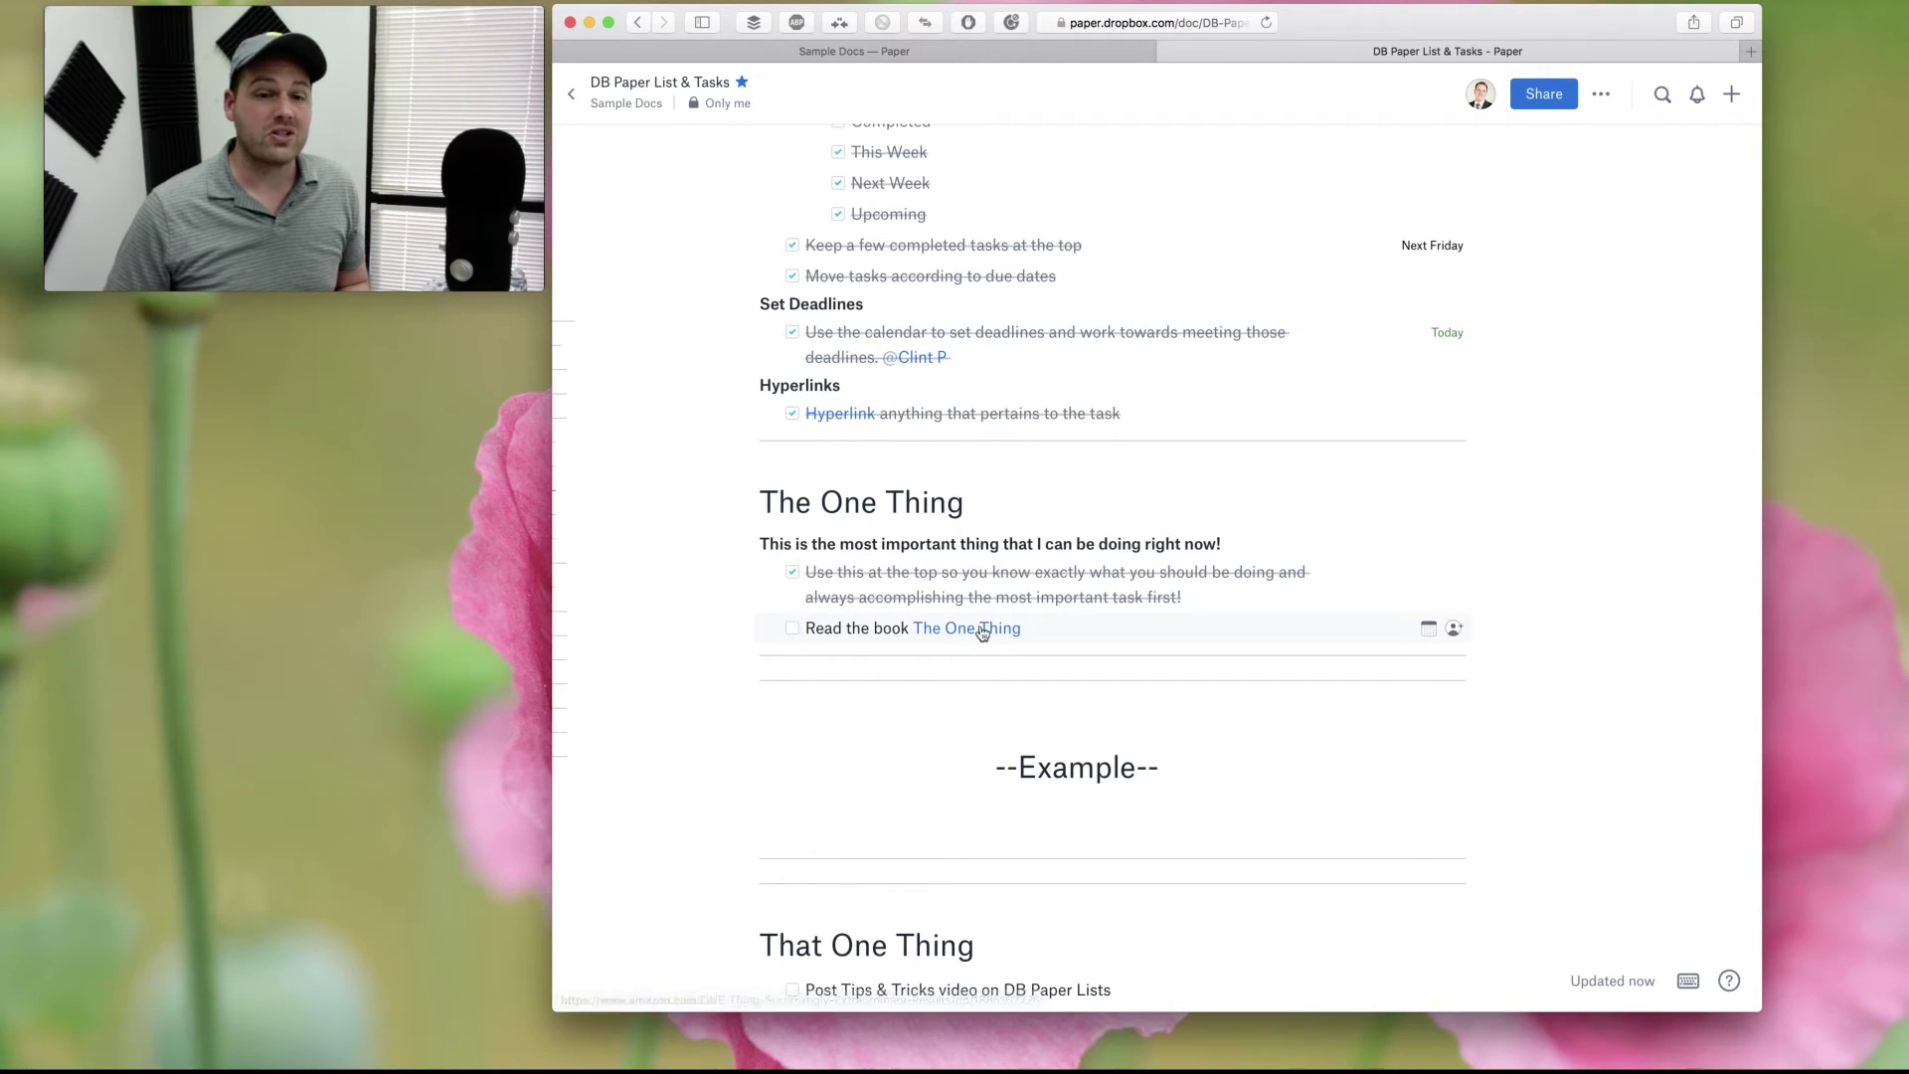
{"action": "mouse_move", "coordinate": [960, 632]}
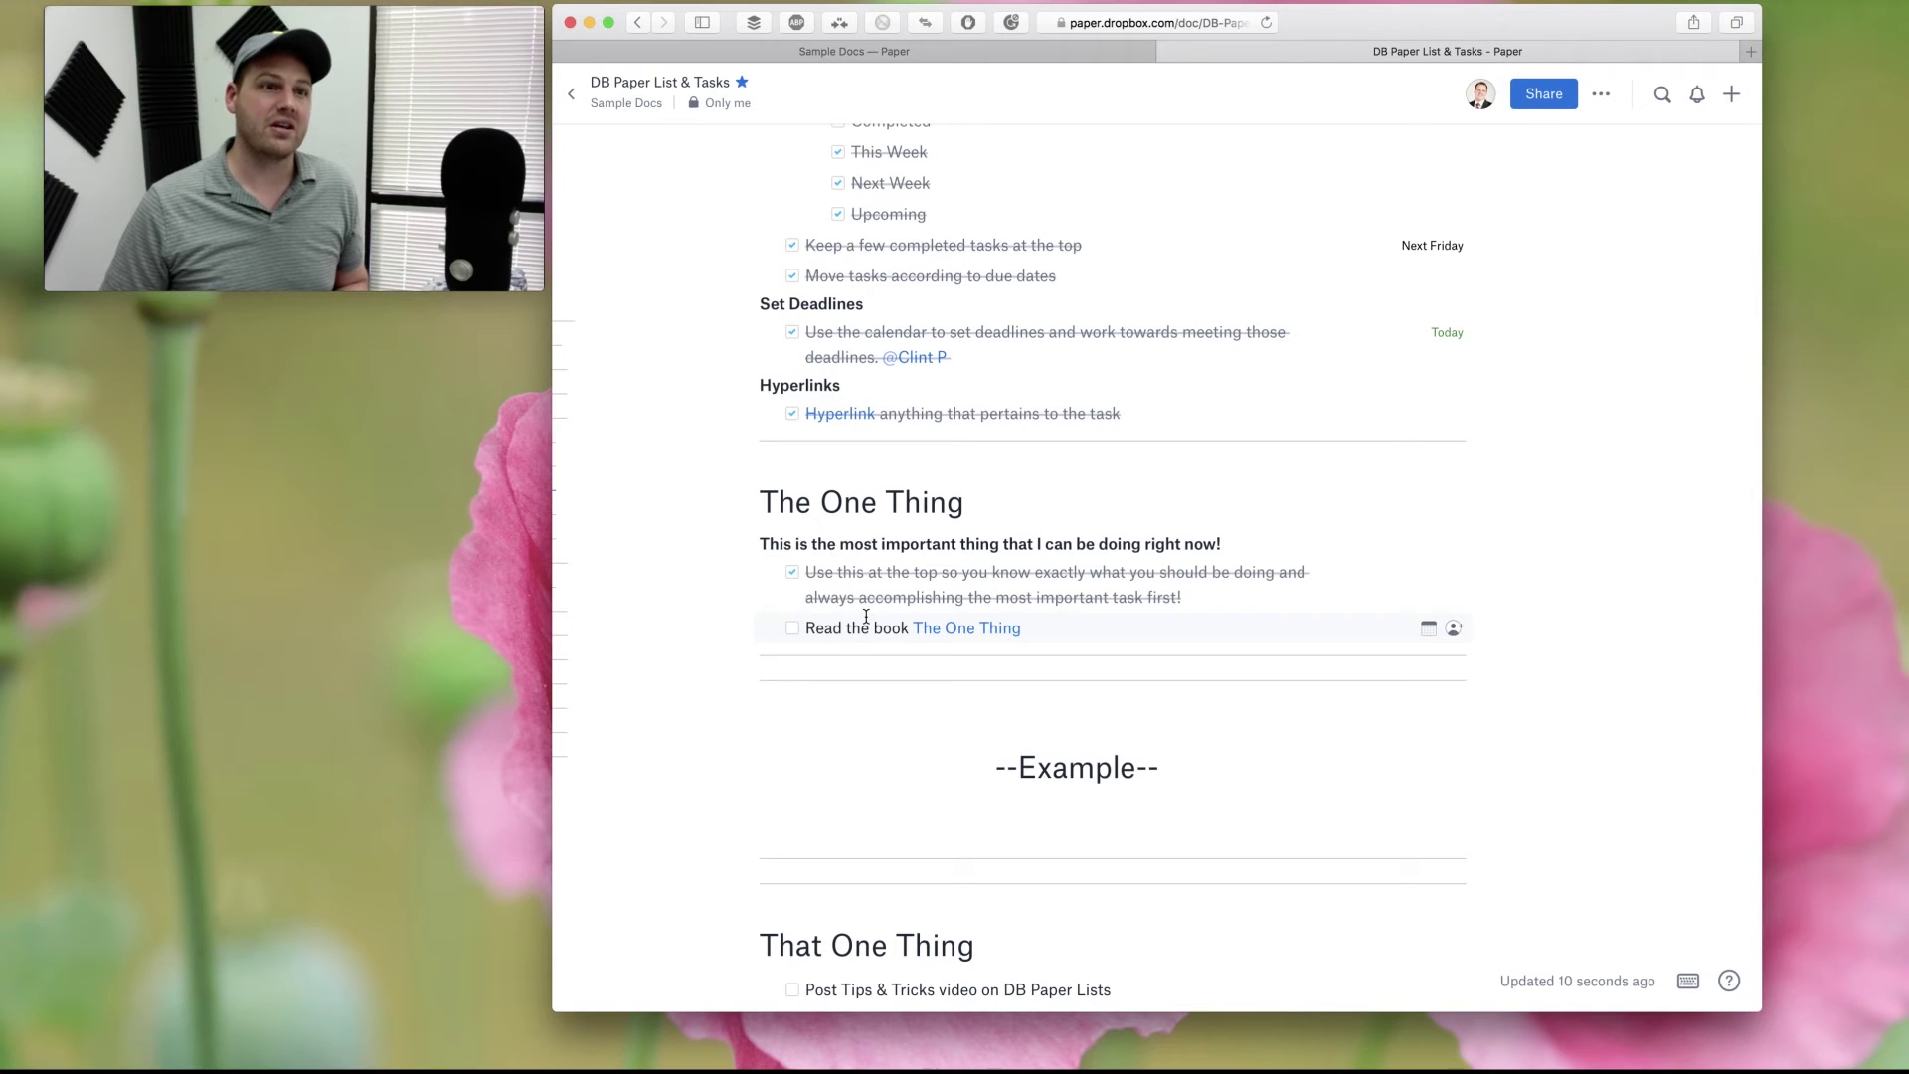
{"action": "scroll", "coordinate": [866, 616], "scroll_direction": "down", "scroll_amount": 1}
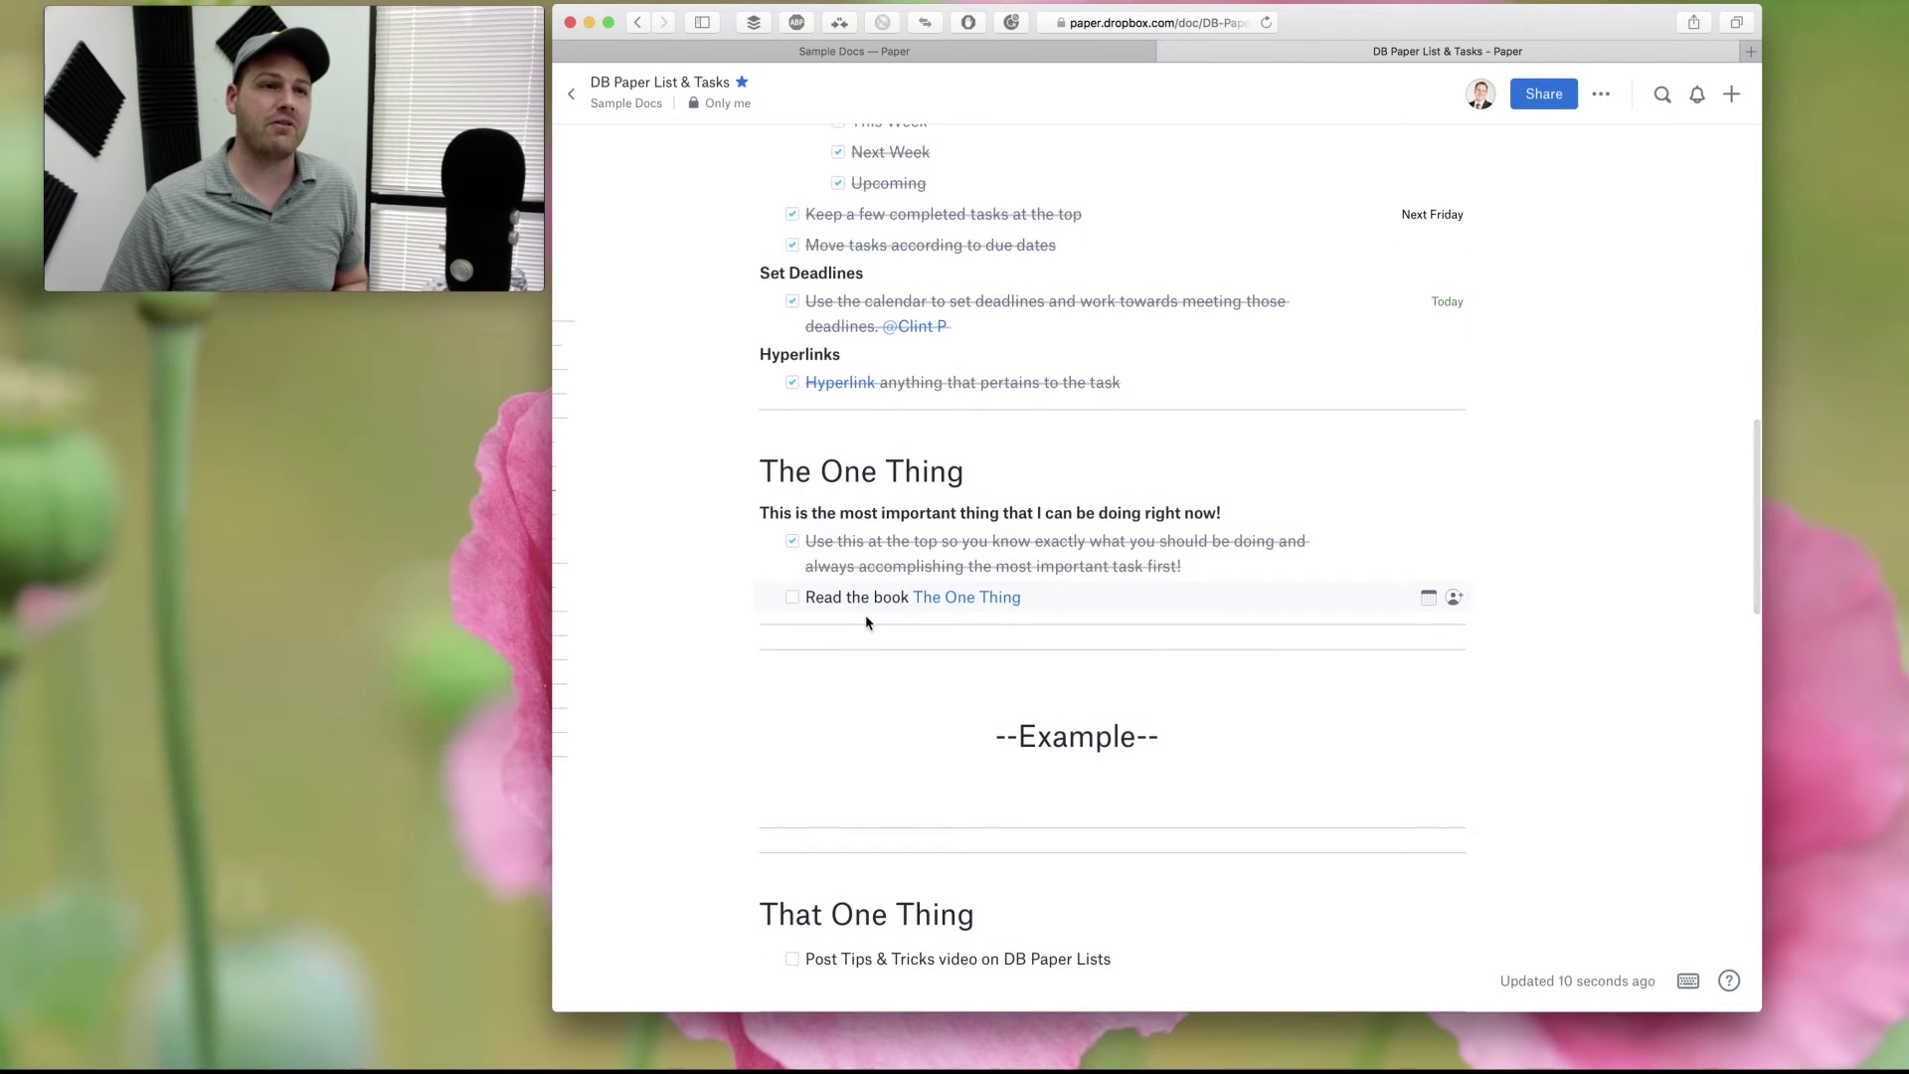
Scroll to the example and select 'One Thing' in its heading and the Post Tips task line.
{"action": "scroll", "coordinate": [868, 624], "scroll_direction": "down", "scroll_amount": 5}
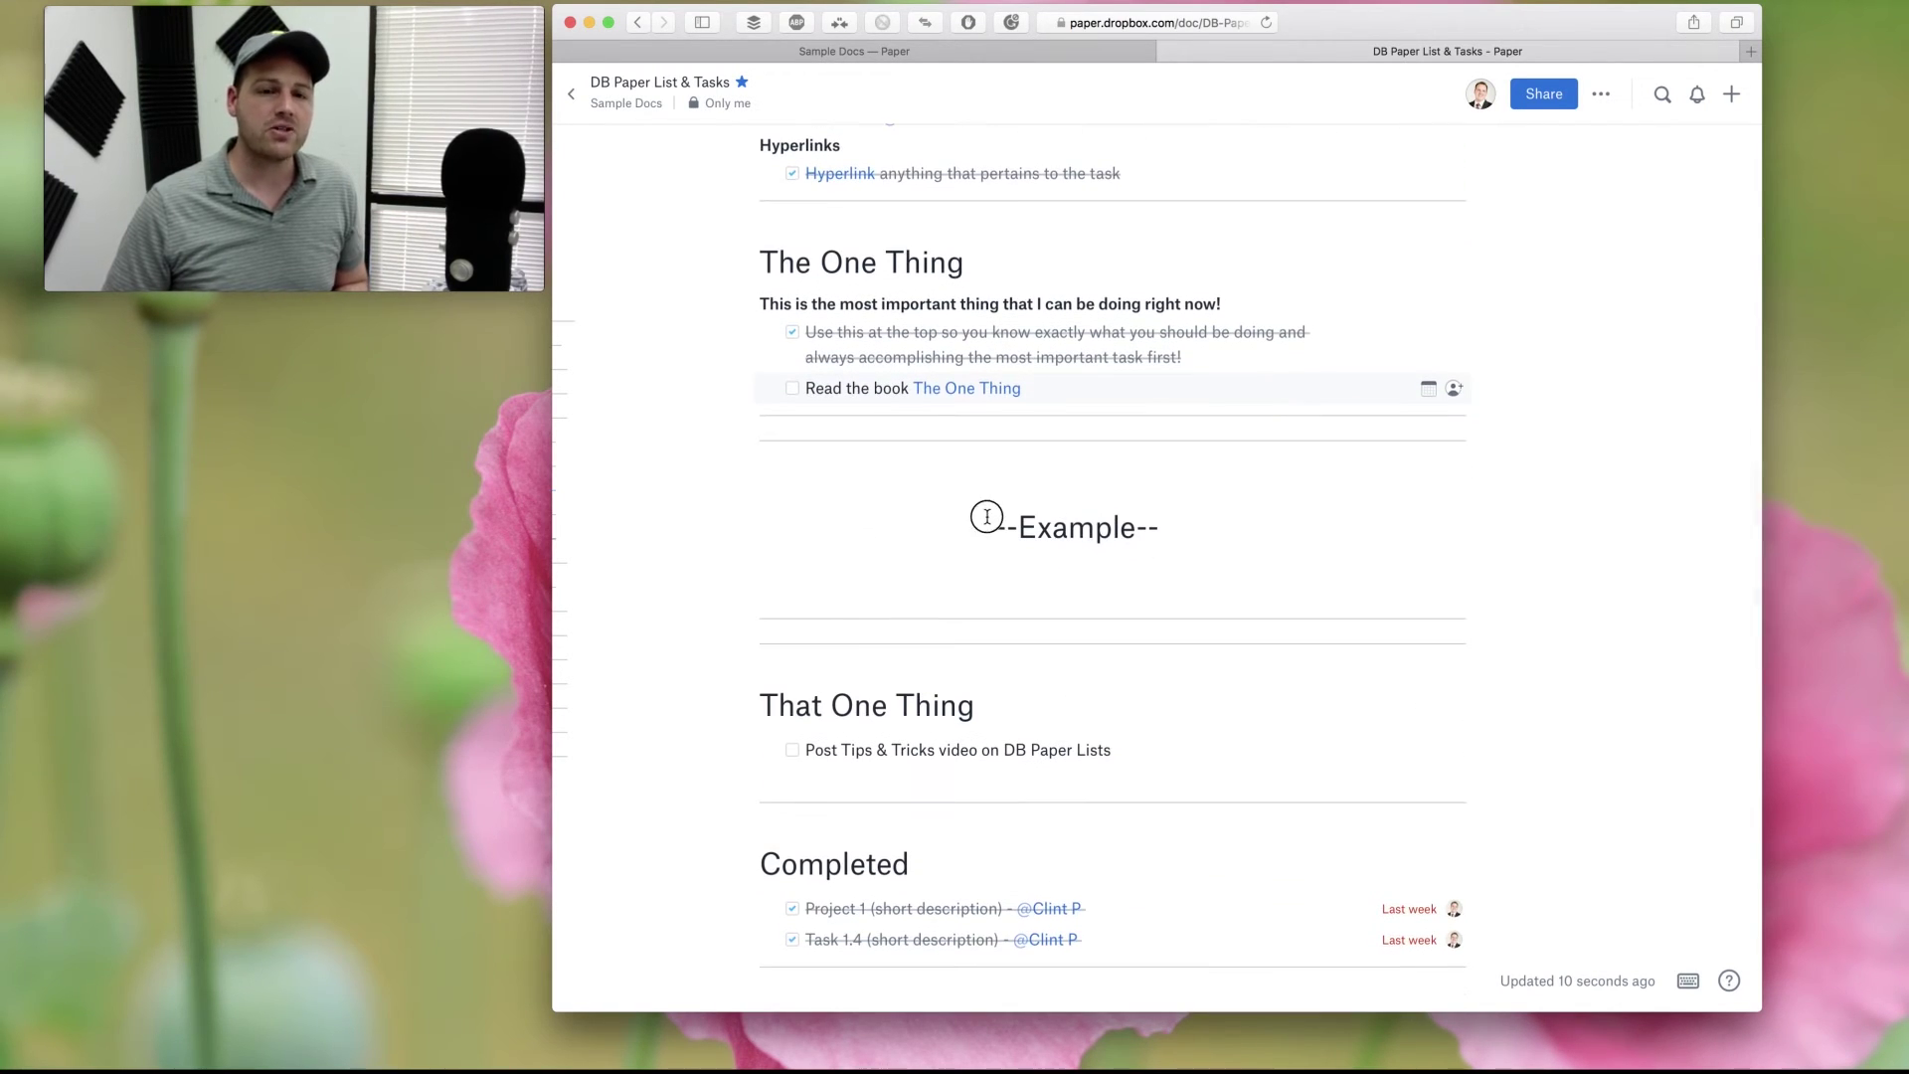
{"action": "left_click_drag", "start_coordinate": [988, 517], "coordinate": [1244, 516]}
{"action": "scroll", "coordinate": [869, 540], "scroll_direction": "down", "scroll_amount": 8}
{"action": "left_click", "coordinate": [839, 391]}
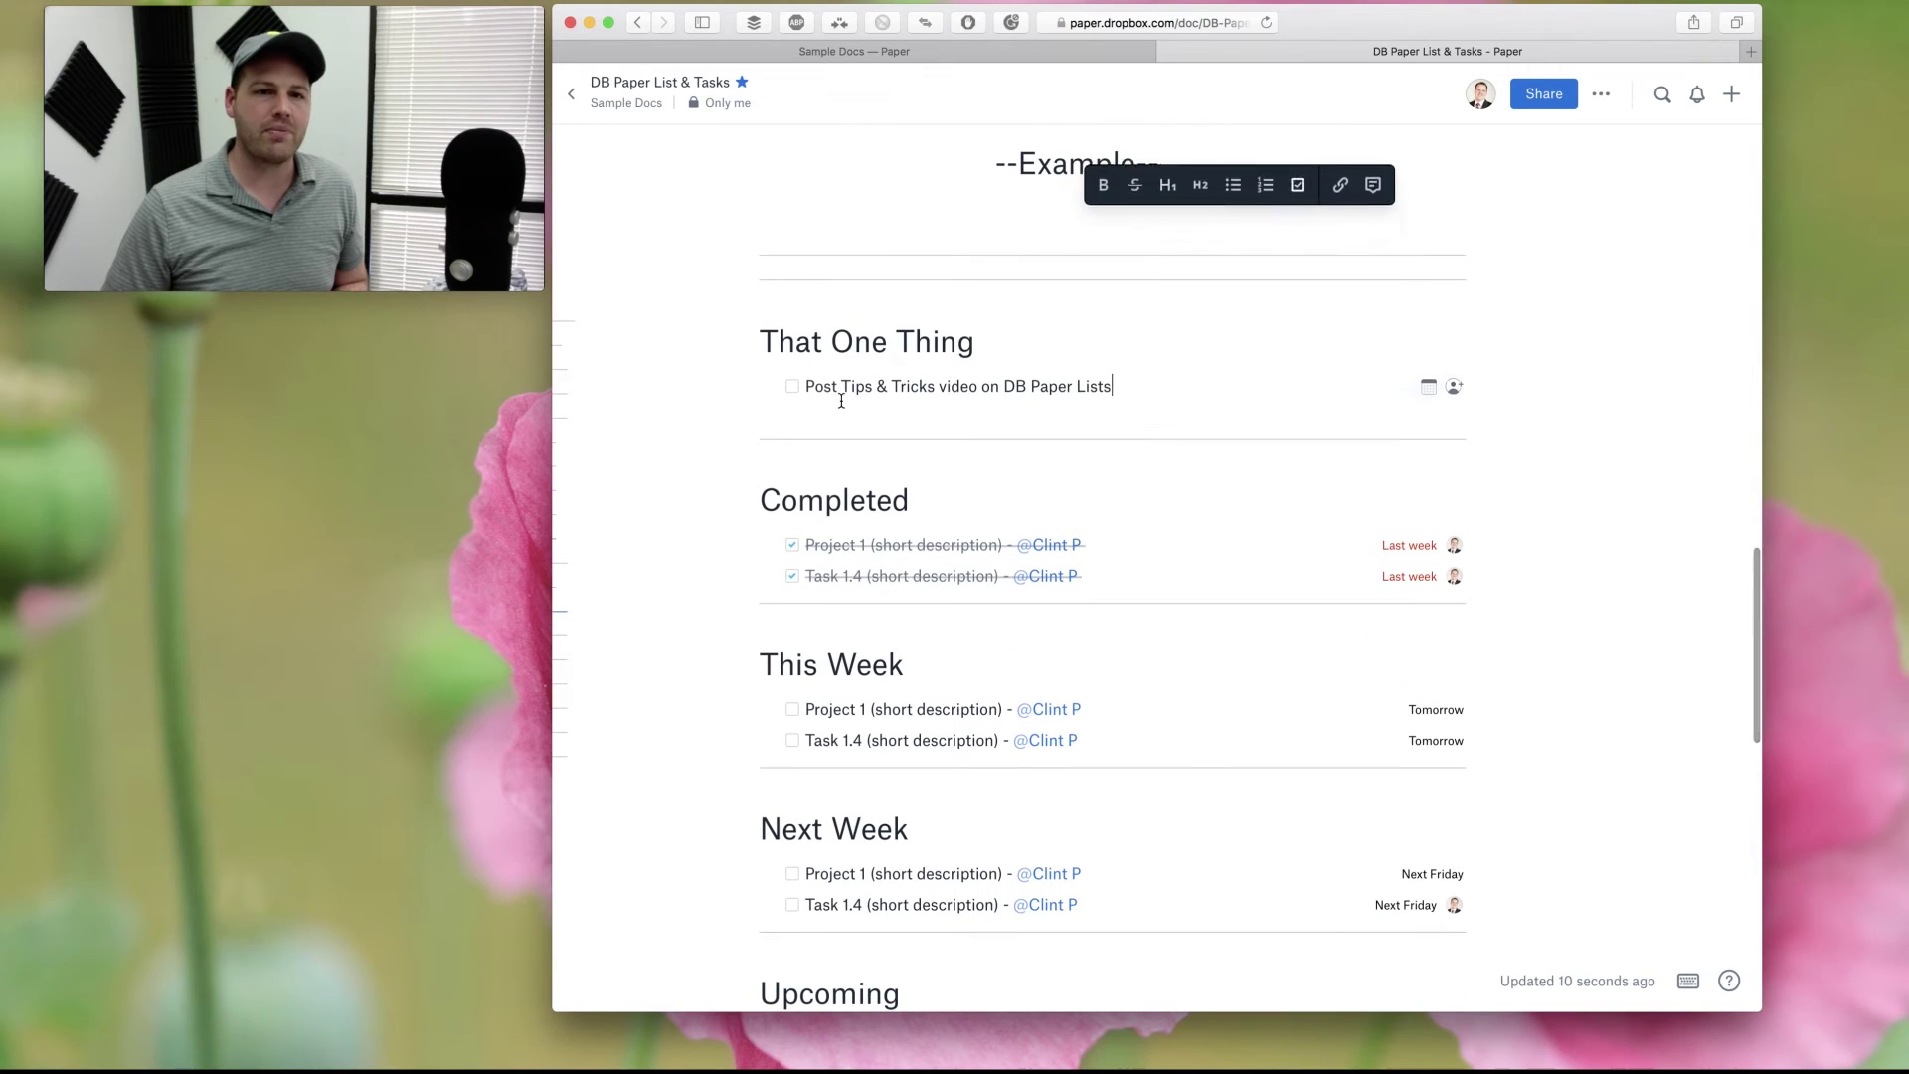
{"action": "left_click", "coordinate": [1011, 355]}
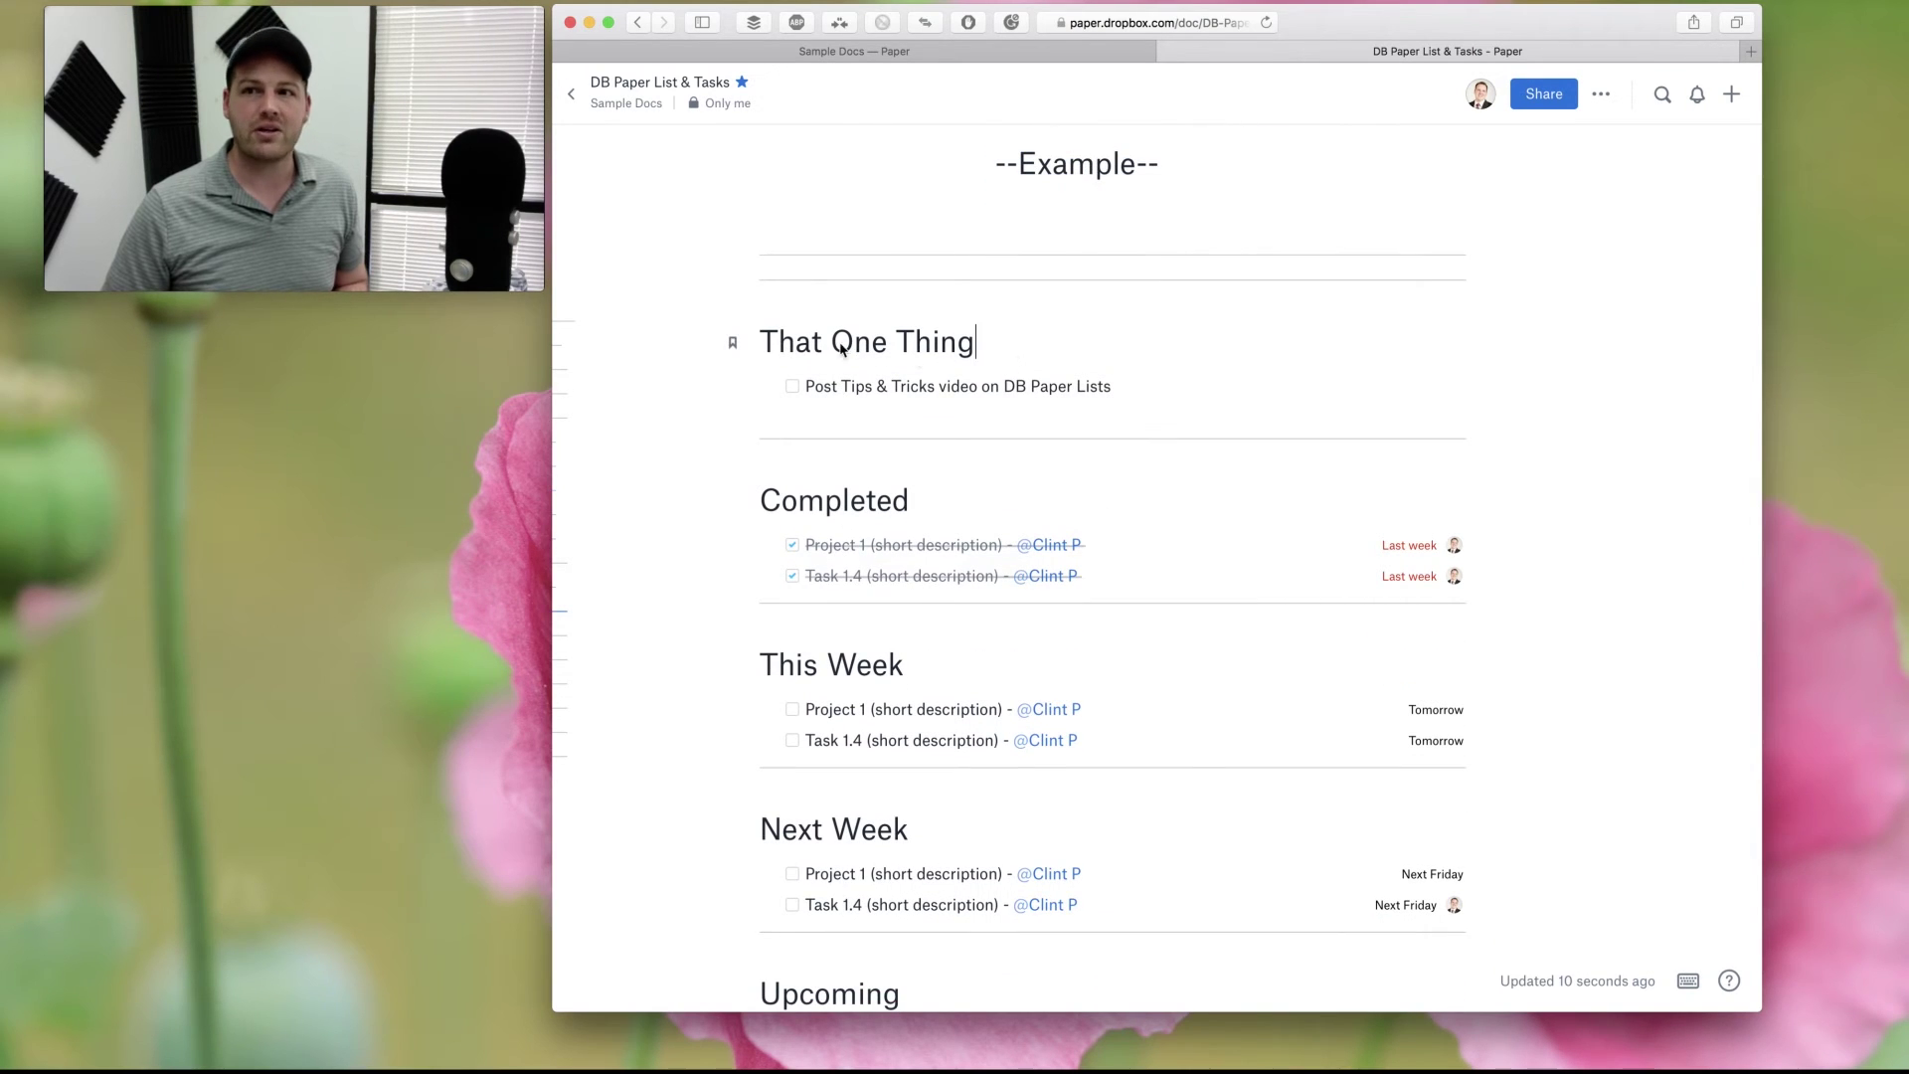
{"action": "scroll", "coordinate": [920, 360], "scroll_direction": "down", "scroll_amount": 1}
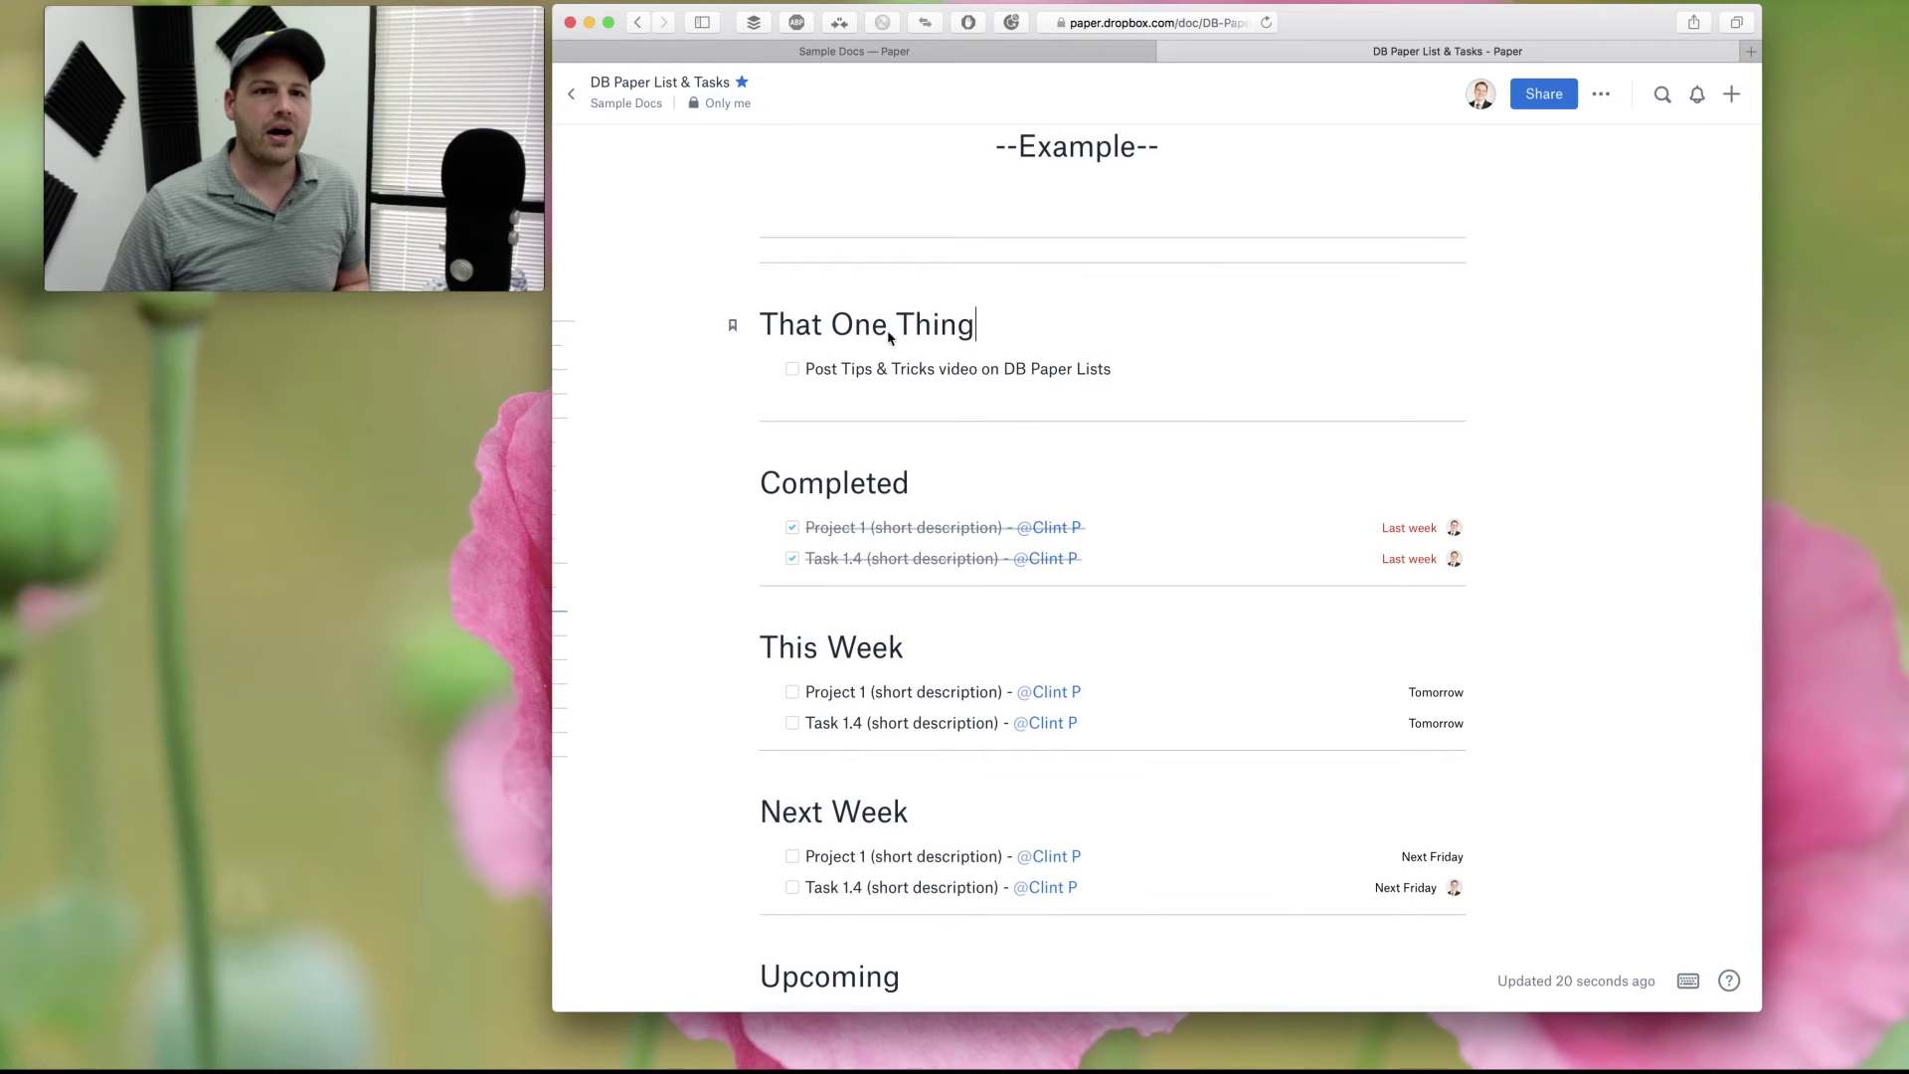
{"action": "left_click", "coordinate": [813, 328]}
{"action": "left_click_drag", "start_coordinate": [812, 331], "coordinate": [990, 325]}
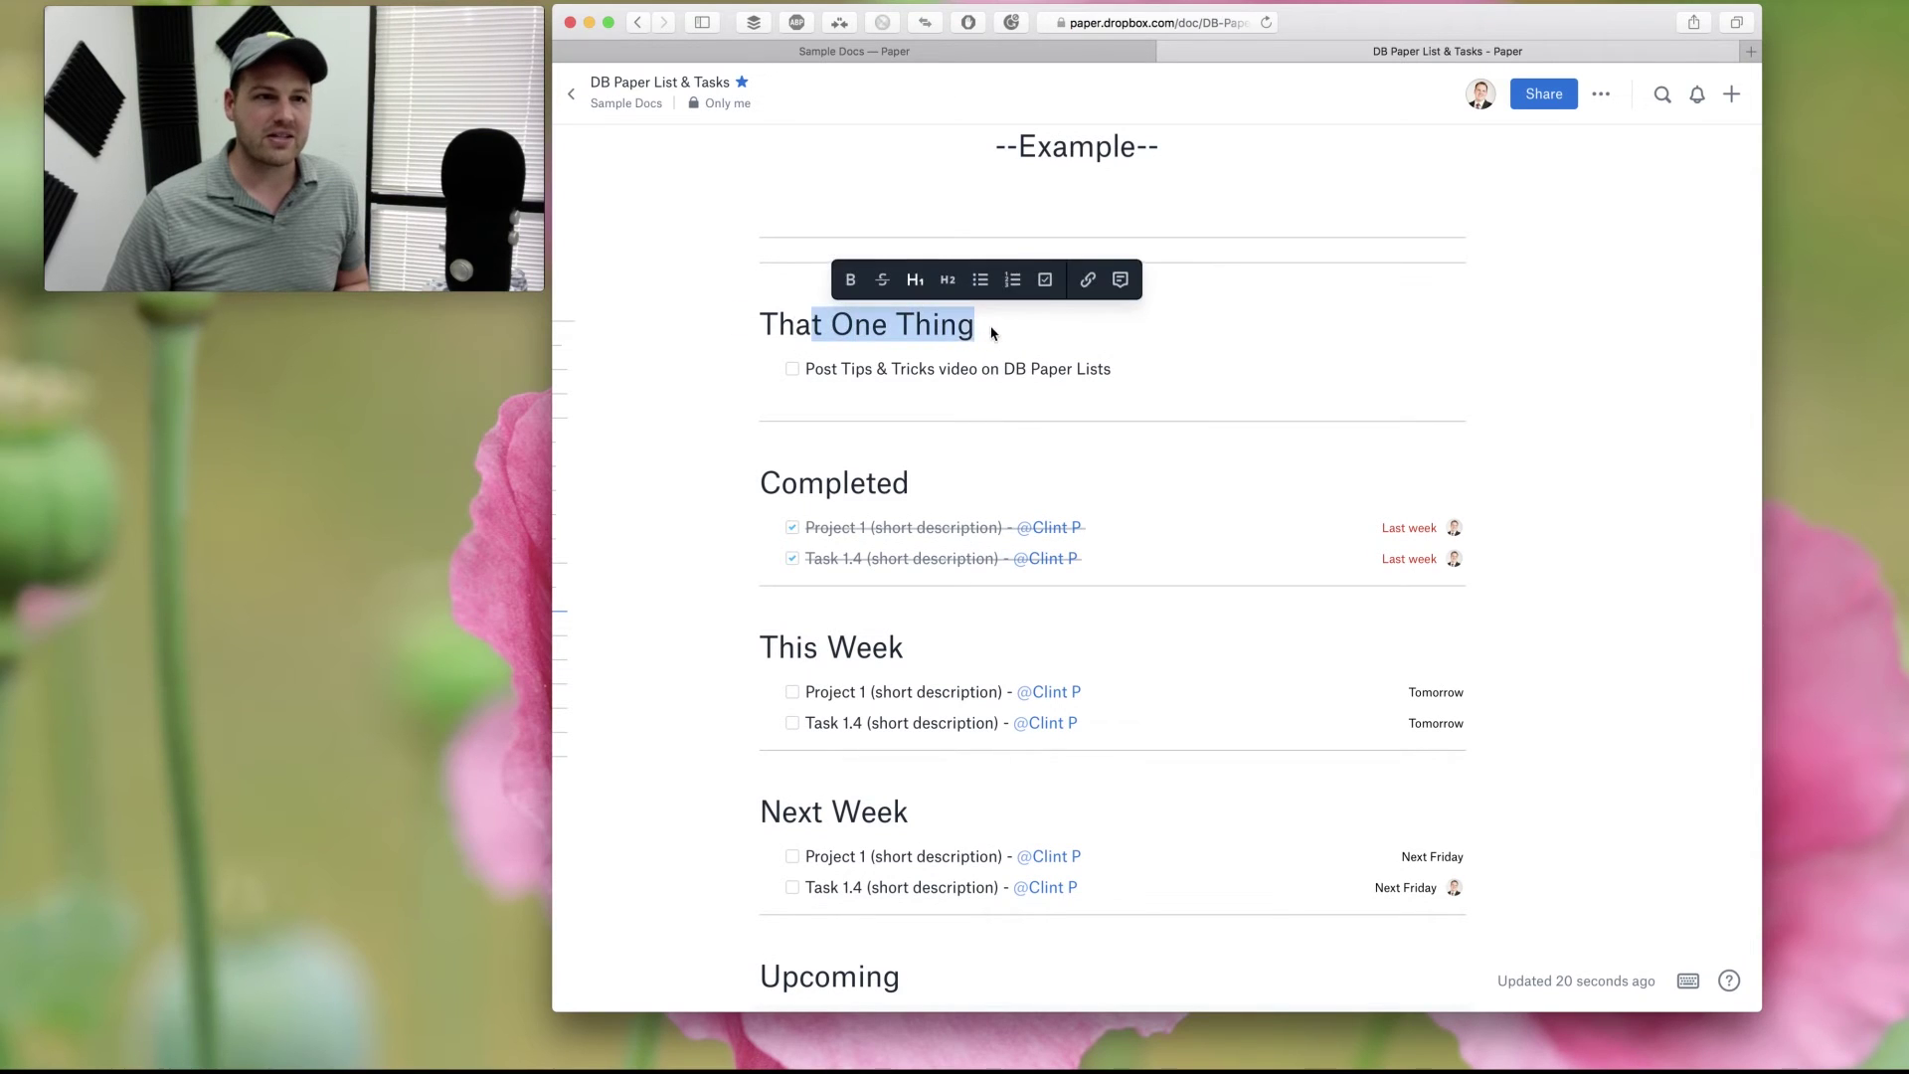
{"action": "left_click", "coordinate": [850, 379]}
{"action": "left_click_drag", "start_coordinate": [813, 370], "coordinate": [1309, 375]}
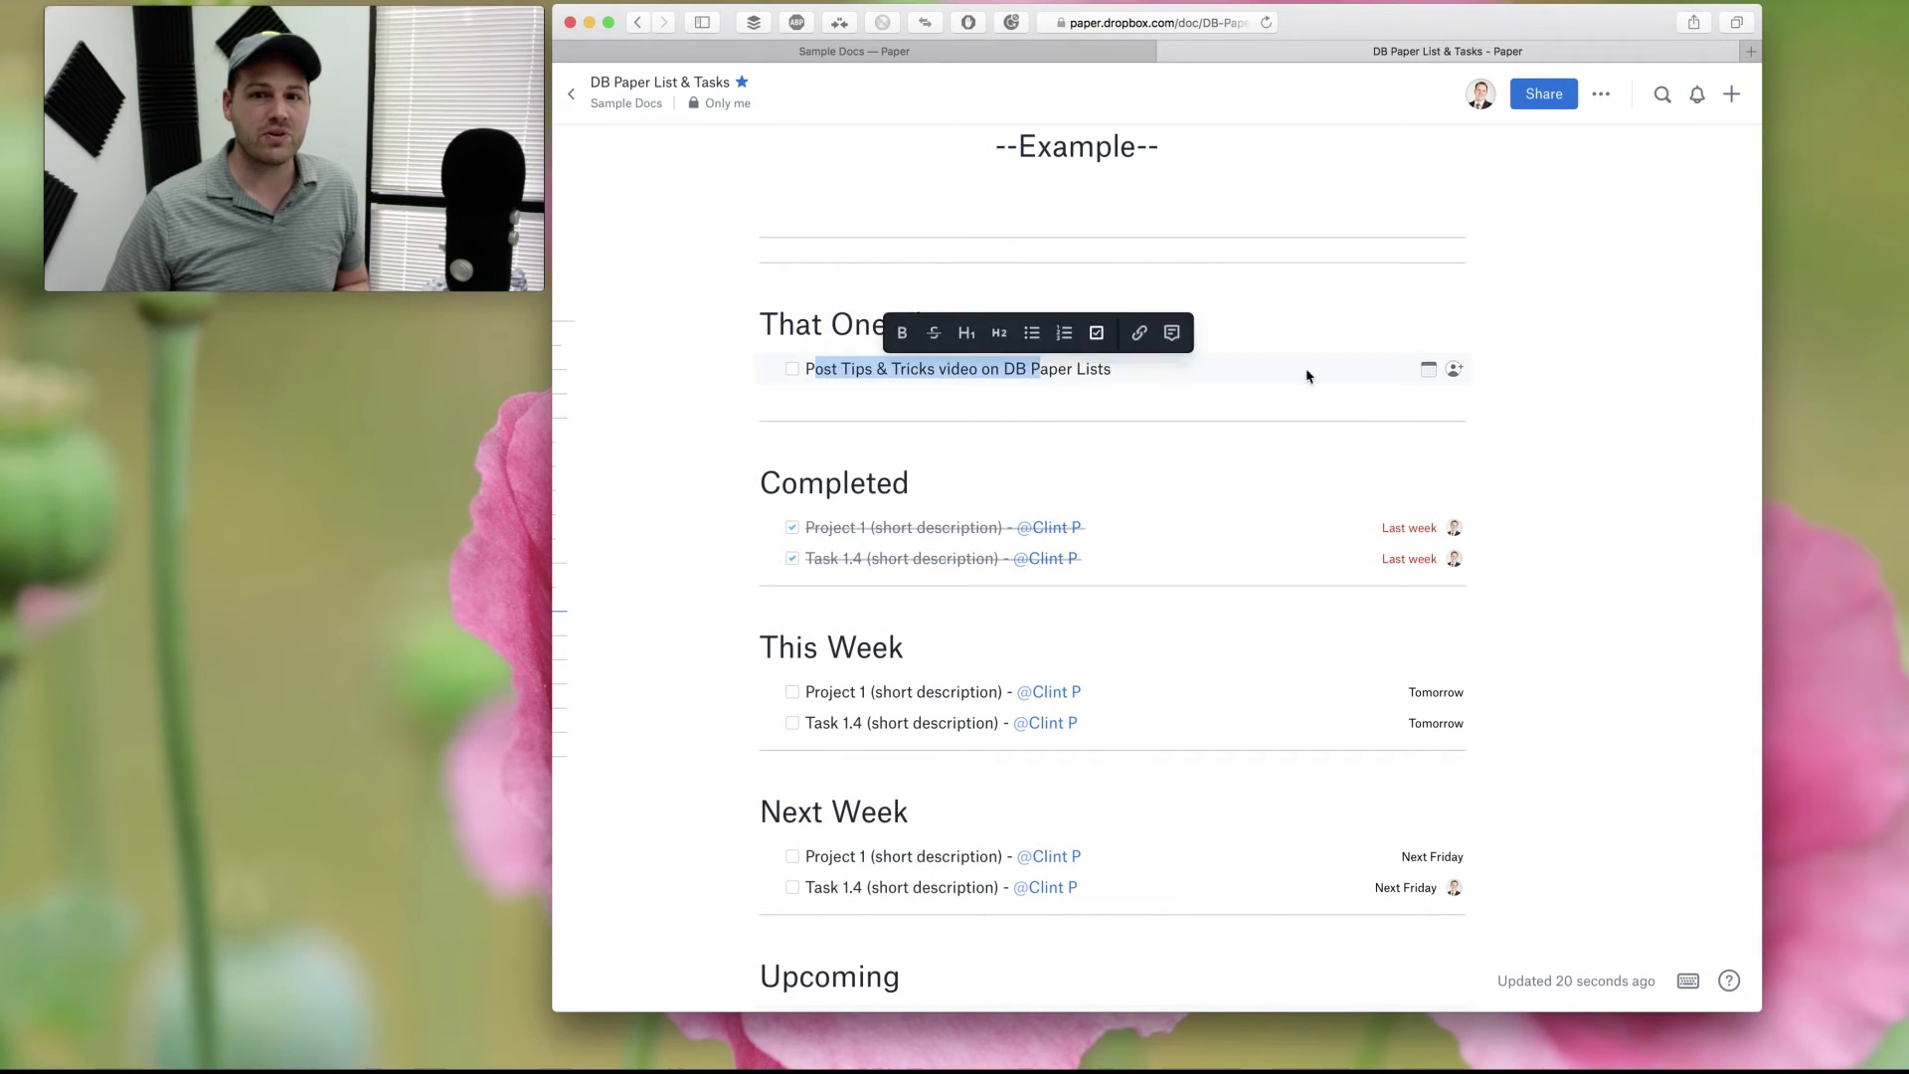
Set the Post Tips & Tricks video task's due date to Today and check it off.
{"action": "left_click", "coordinate": [1422, 368]}
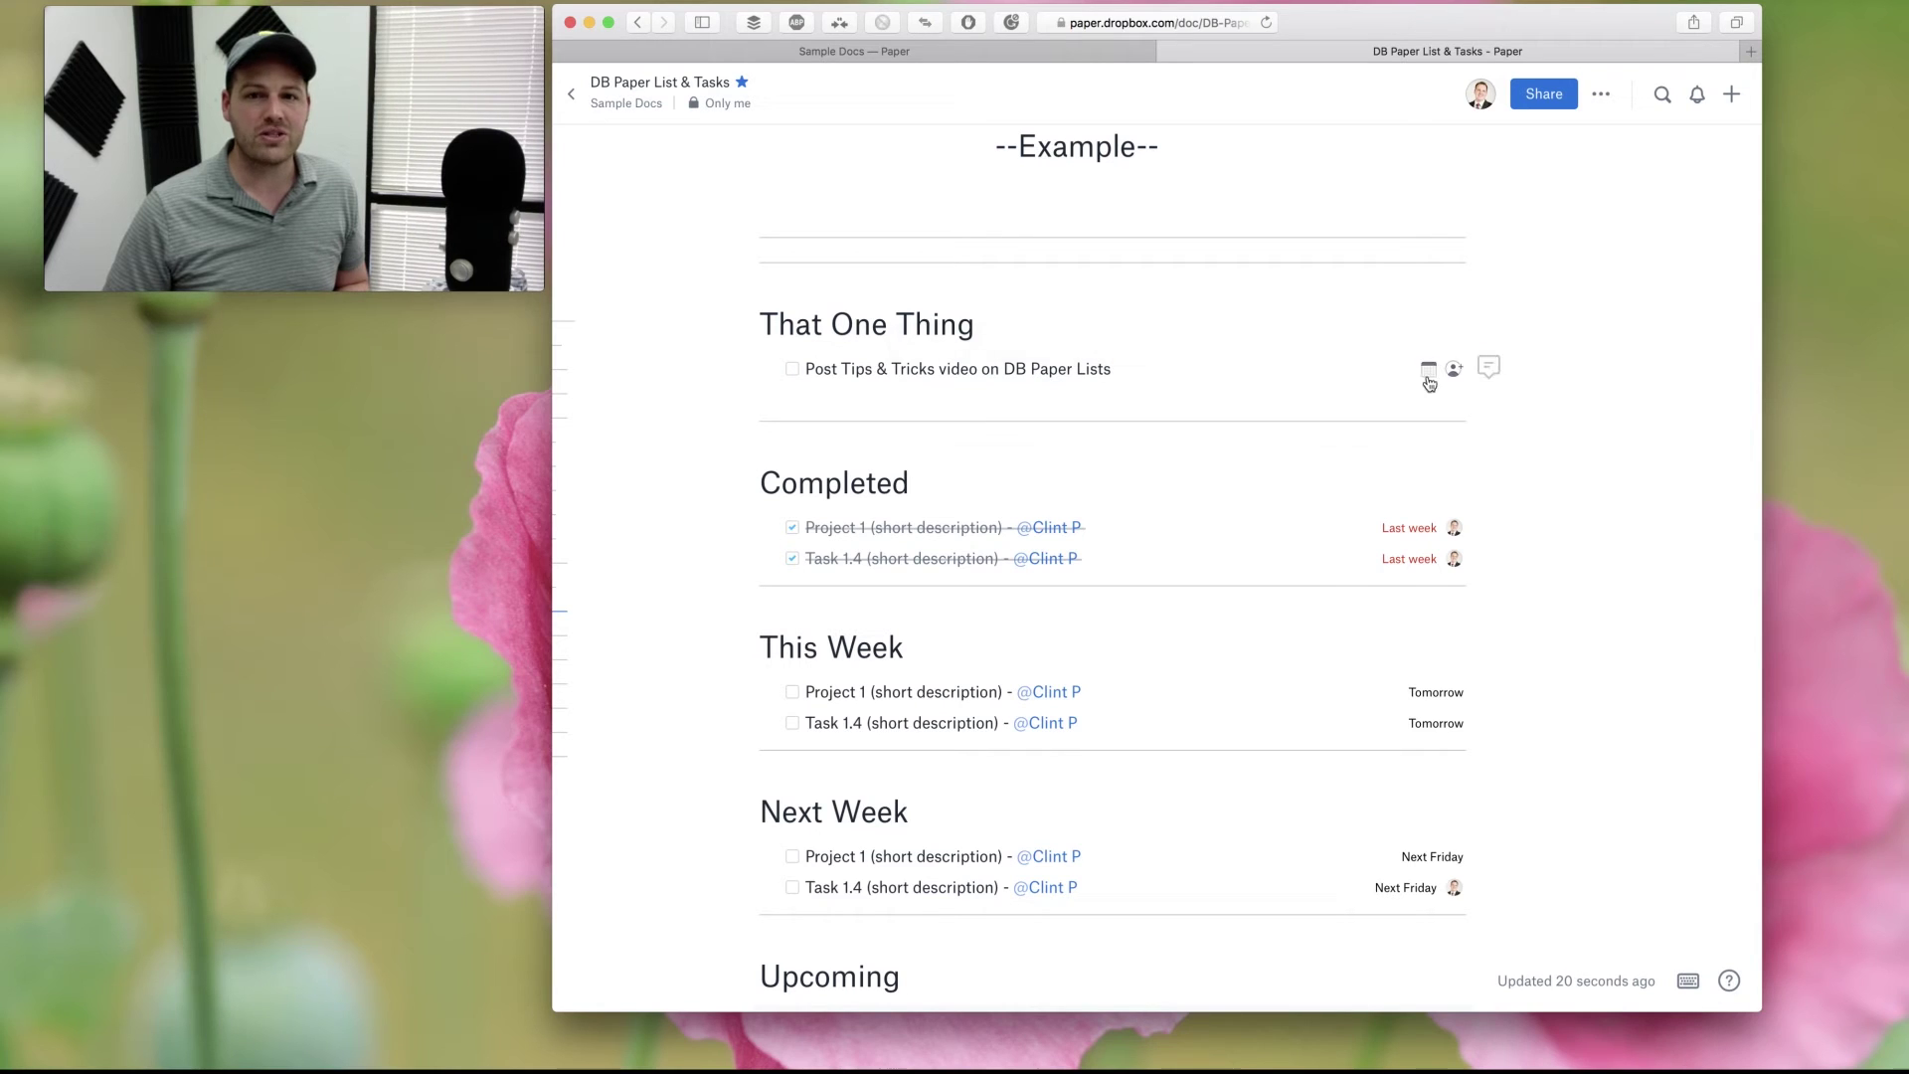
{"action": "left_click", "coordinate": [1422, 368]}
{"action": "left_click", "coordinate": [1431, 399]}
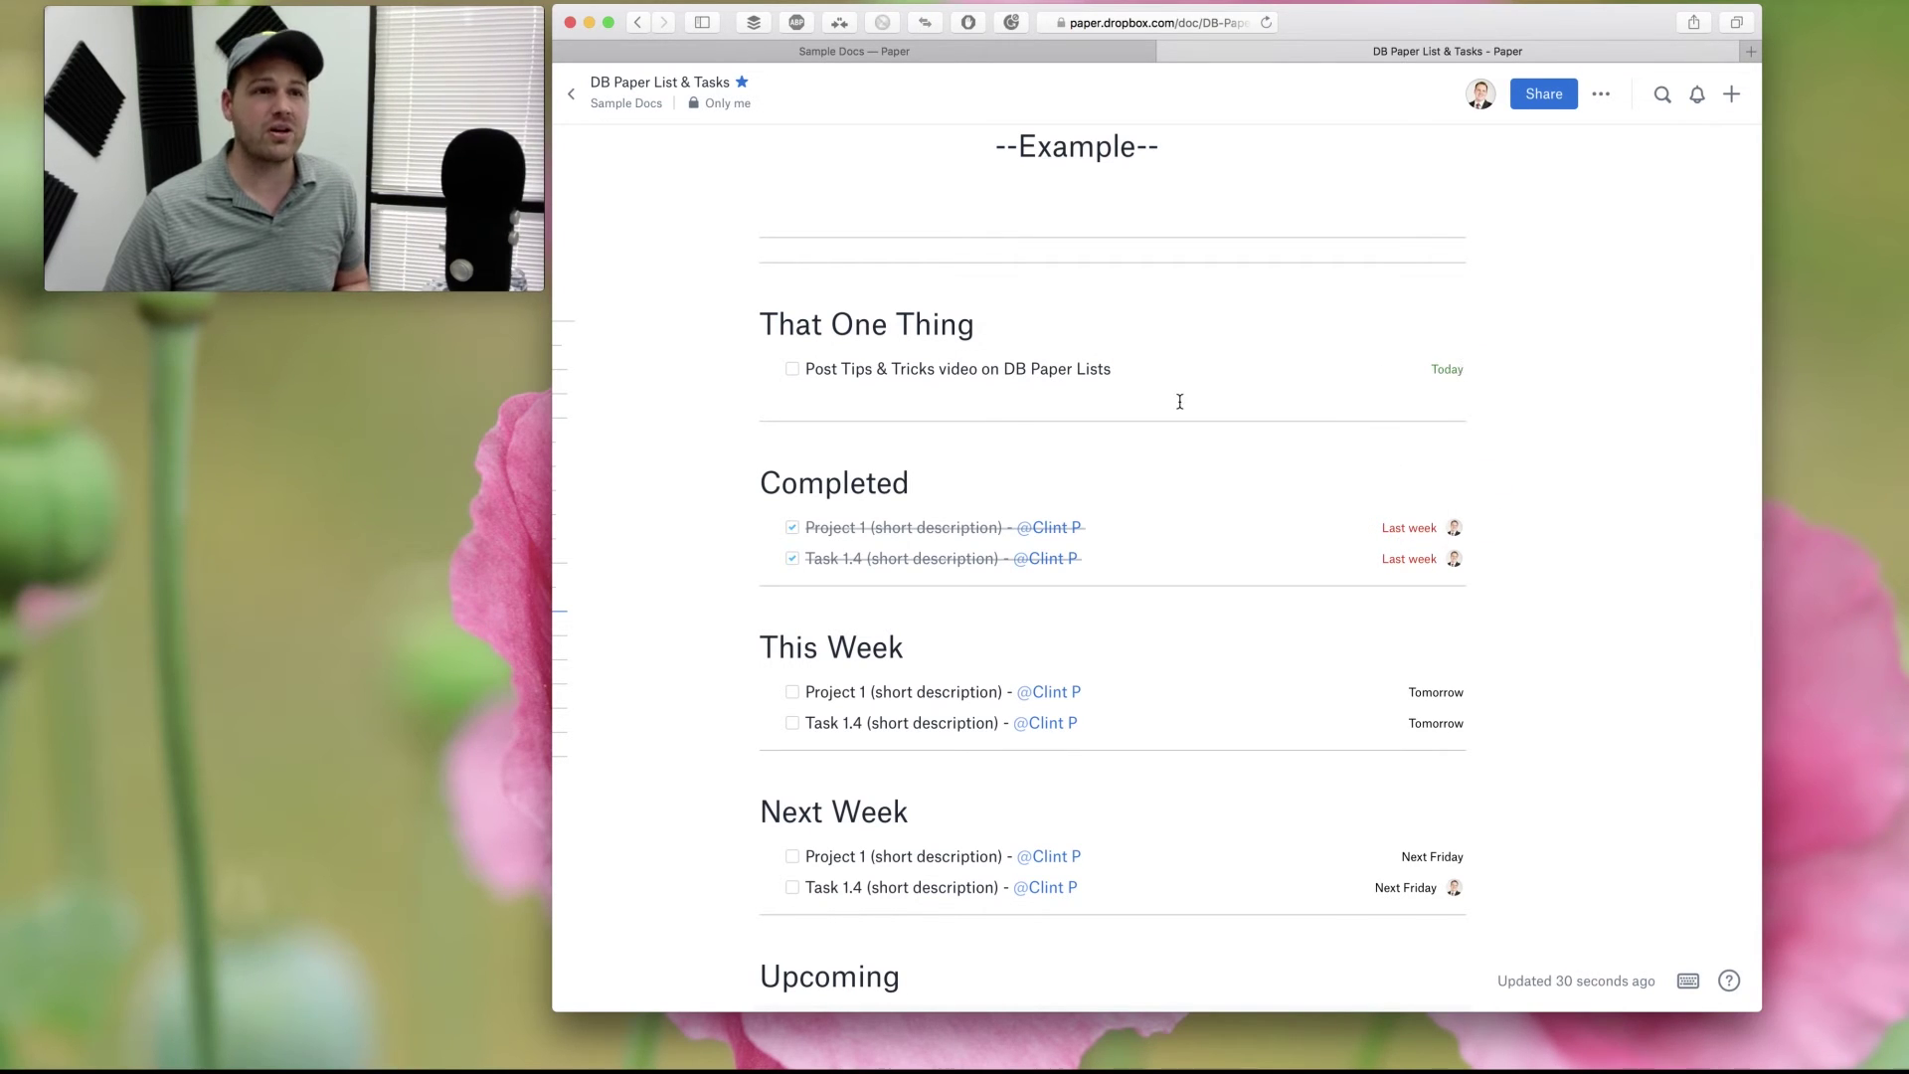
{"action": "left_click_drag", "start_coordinate": [1138, 374], "coordinate": [808, 374]}
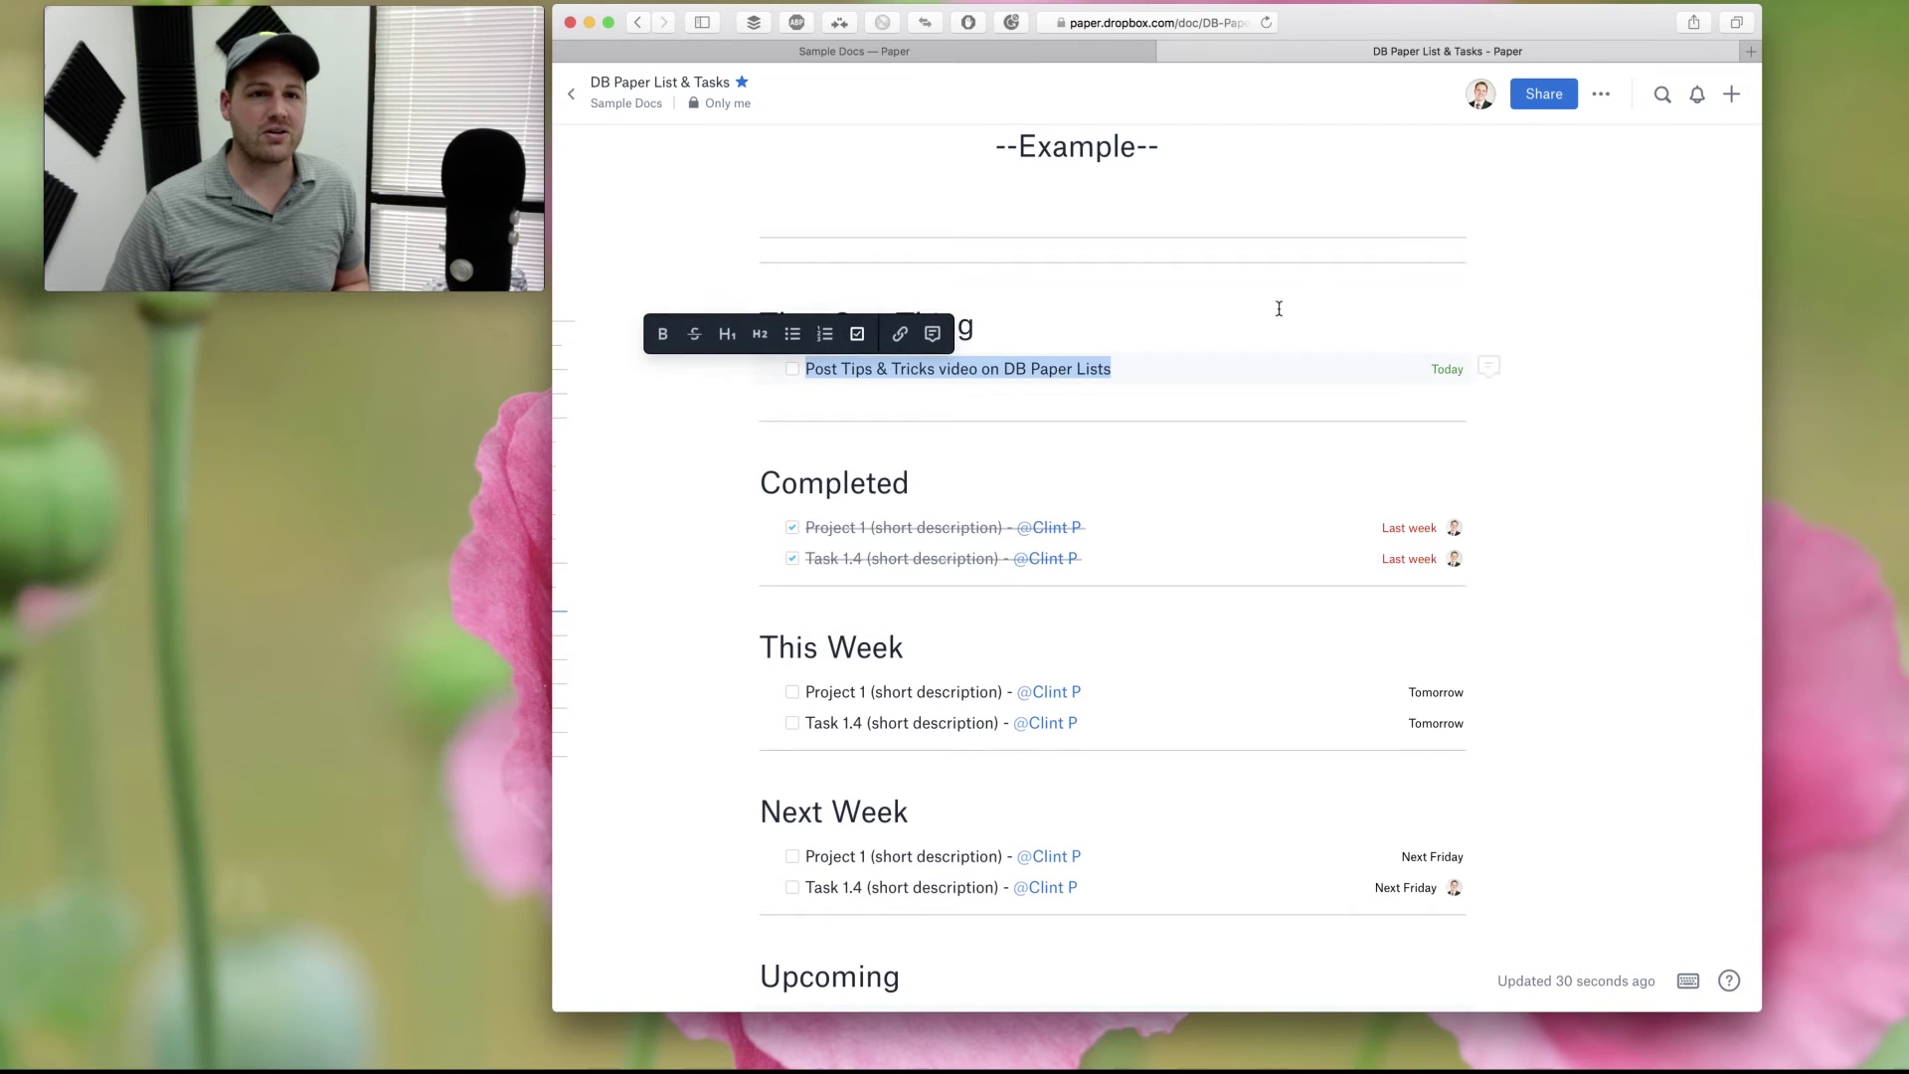
{"action": "left_click", "coordinate": [1187, 380]}
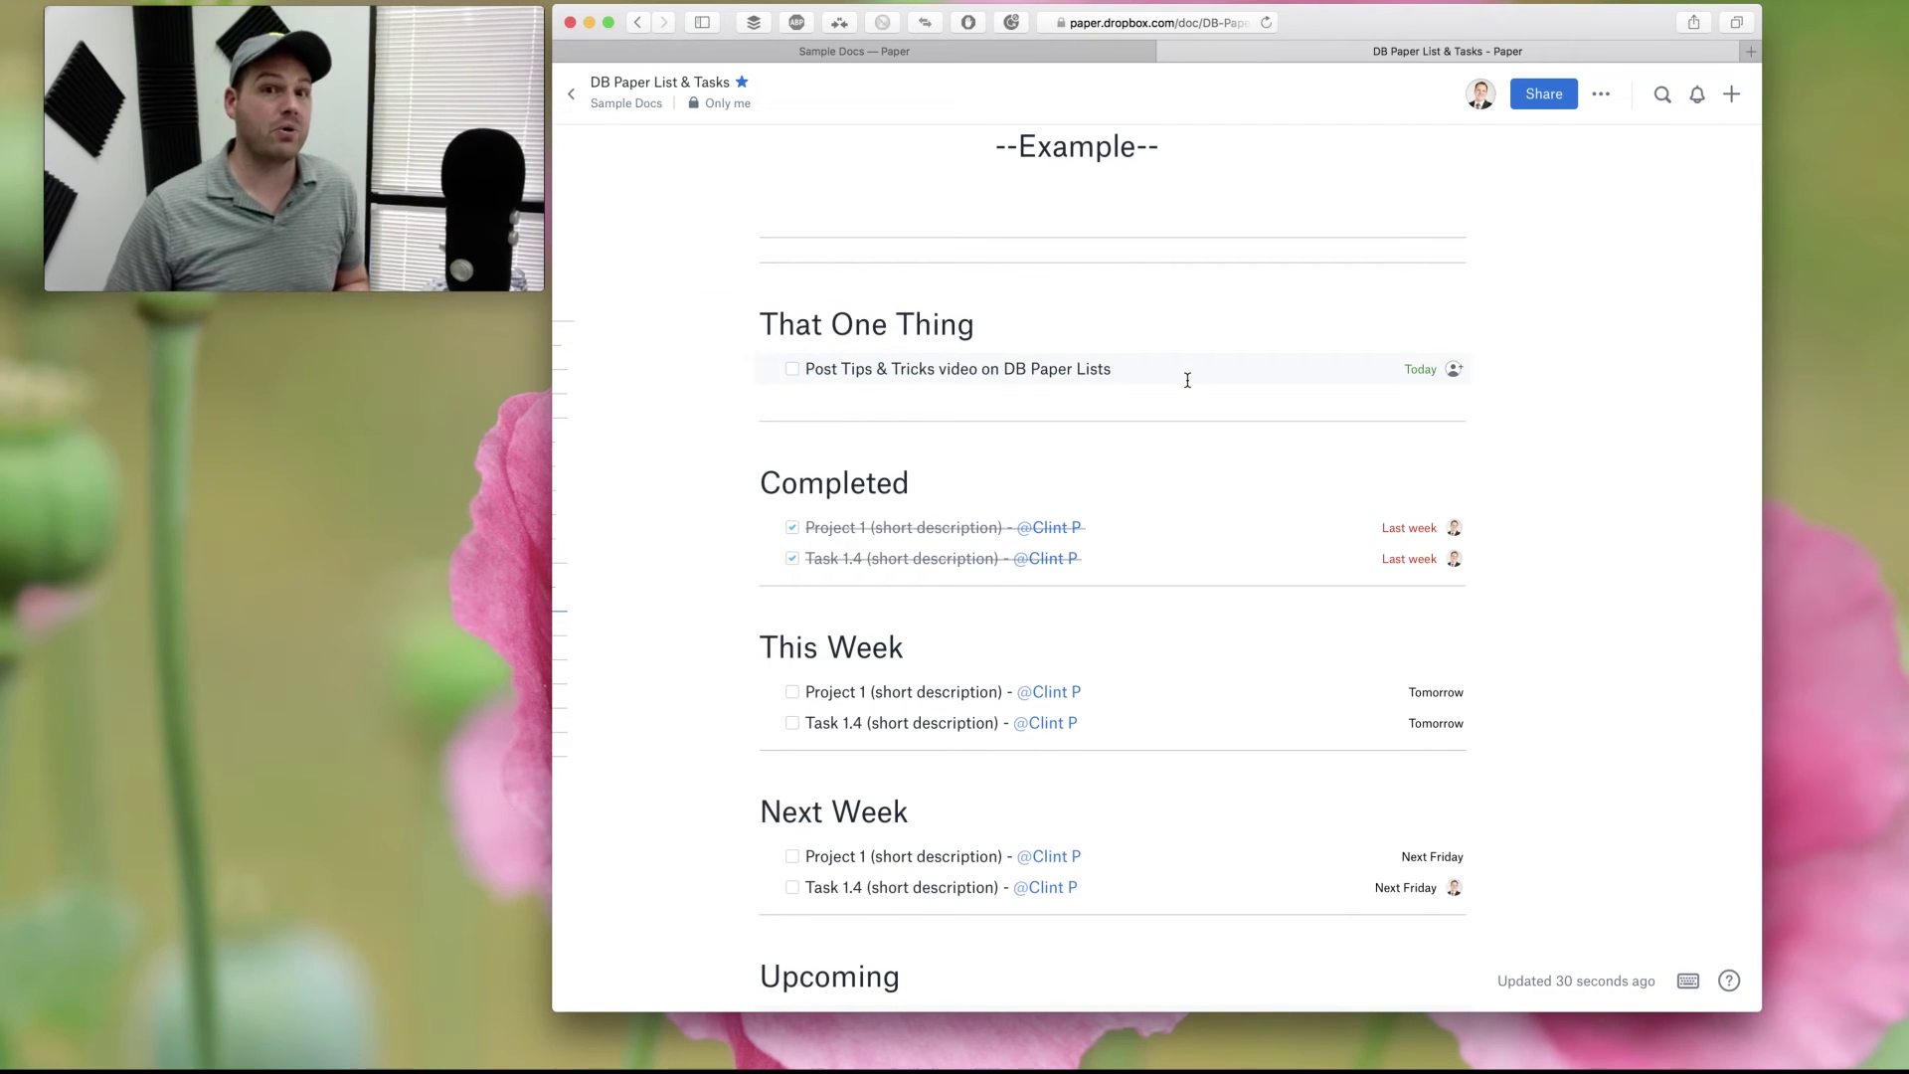
{"action": "left_click", "coordinate": [793, 368]}
Move the checked Post Tips & Tricks video task from That One Thing to the top of Completed.
{"action": "scroll", "coordinate": [845, 387], "scroll_direction": "down", "scroll_amount": 3}
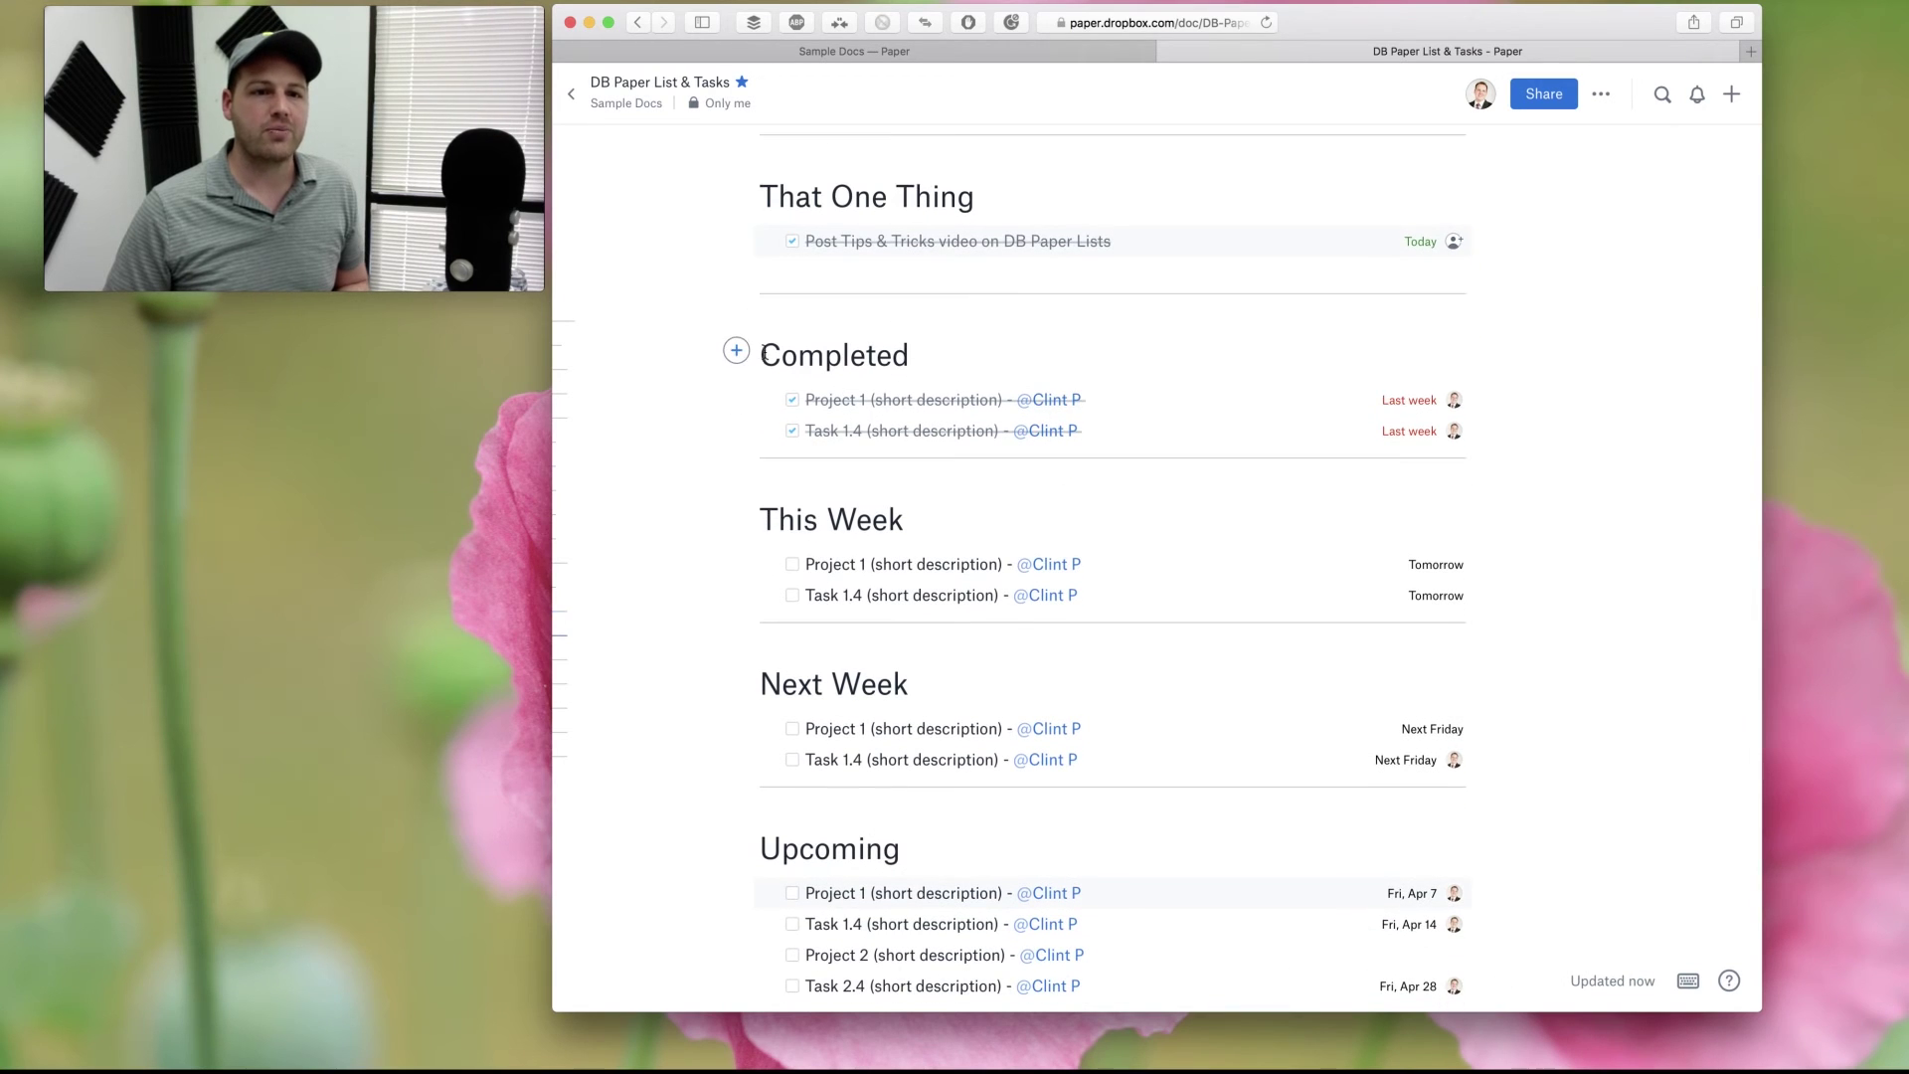
{"action": "left_click_drag", "start_coordinate": [737, 350], "coordinate": [1100, 441]}
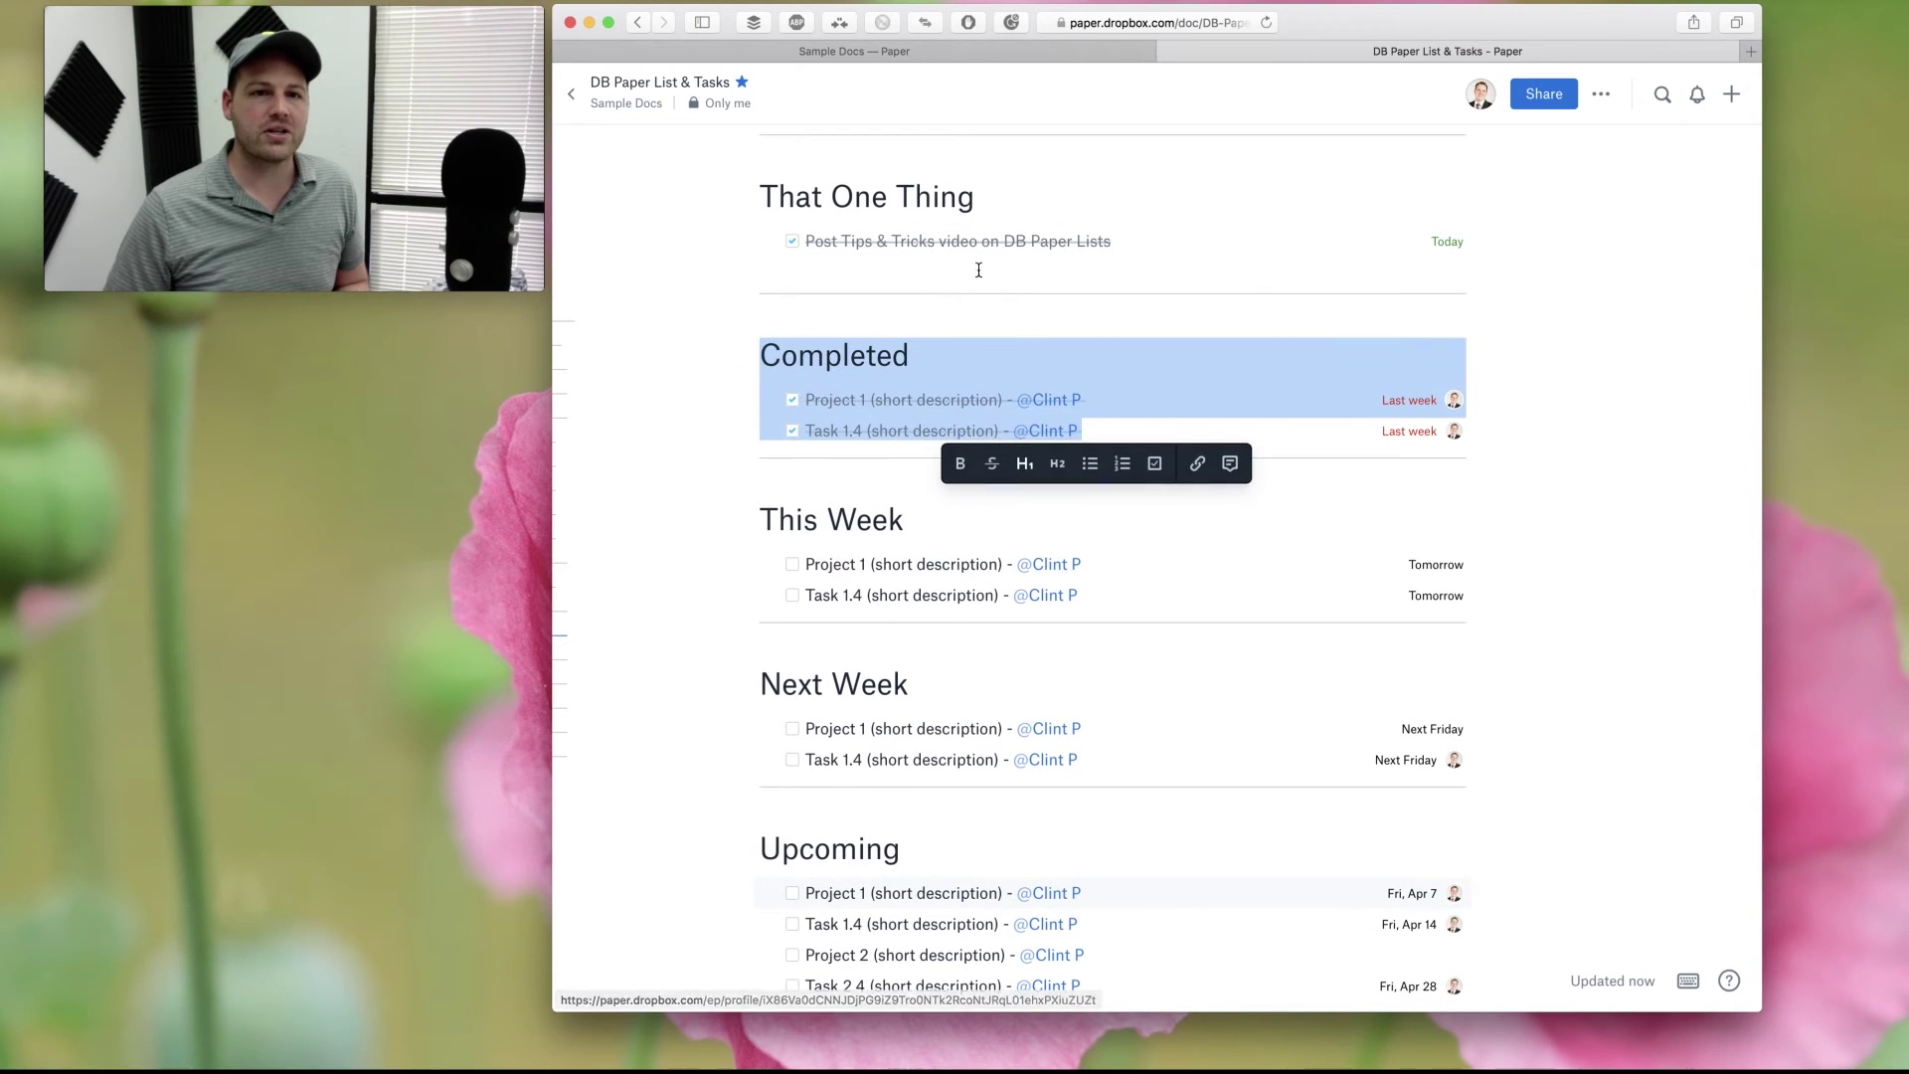
{"action": "left_click_drag", "start_coordinate": [932, 241], "coordinate": [935, 236]}
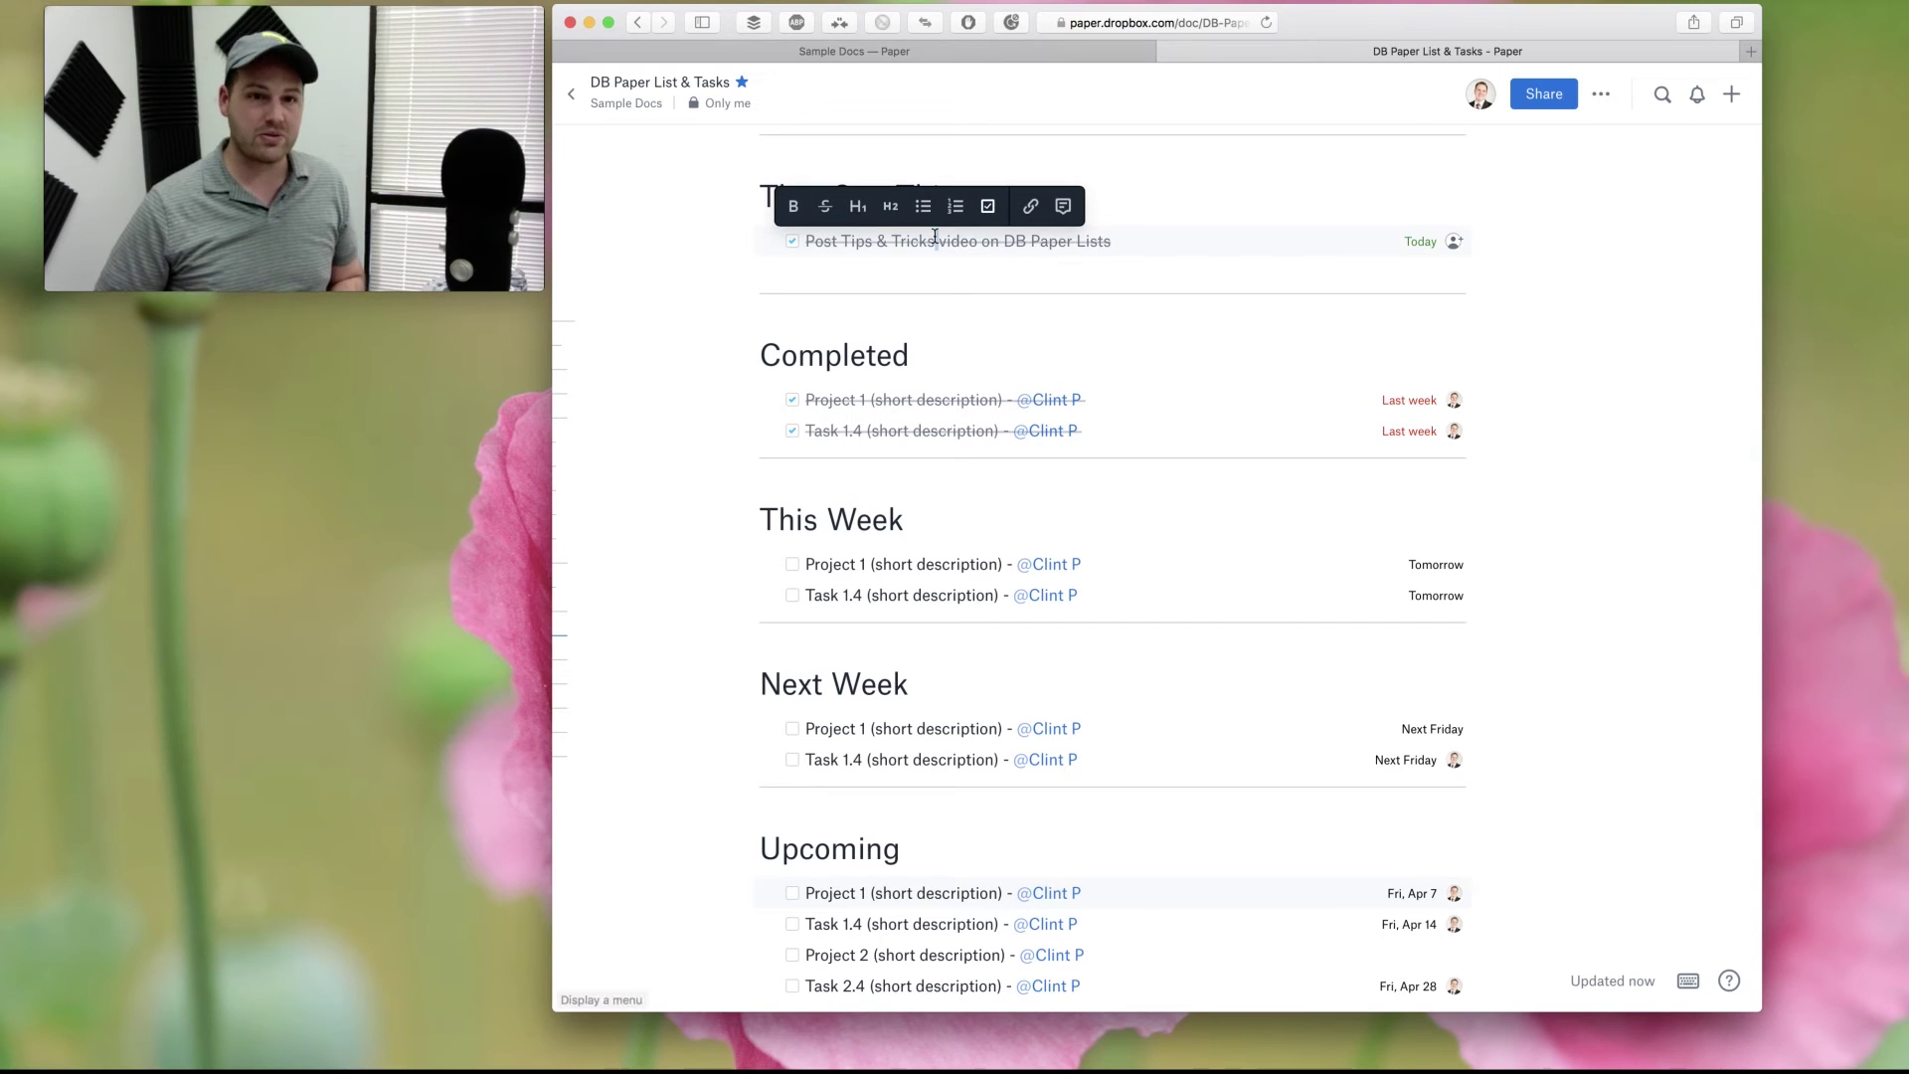
{"action": "key", "text": "ctrl+super+Down"}
{"action": "key", "text": "ctrl+super+Down"}
{"action": "key", "text": "ctrl+super+Down"}
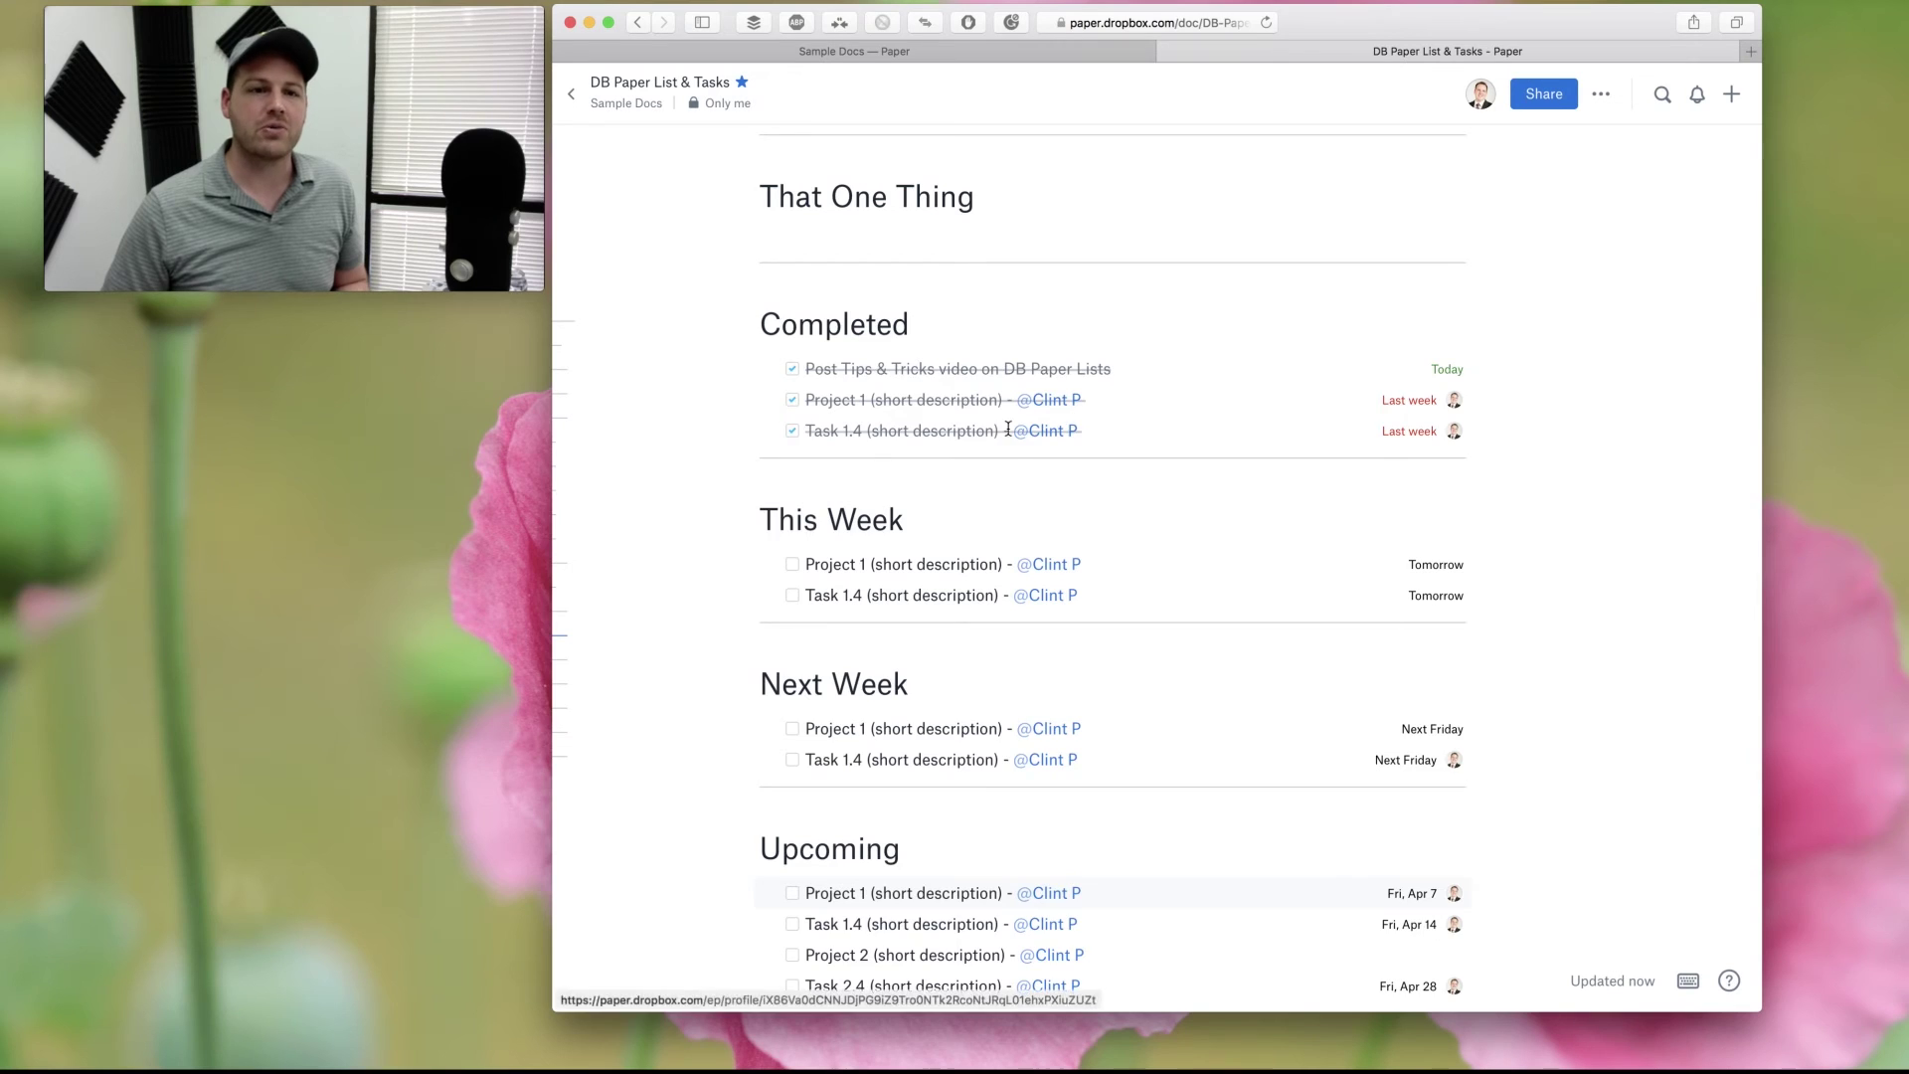
{"action": "scroll", "coordinate": [893, 398], "scroll_direction": "down", "scroll_amount": 3}
Move This Week's Project 1 task up under the That One Thing heading.
{"action": "left_click_drag", "start_coordinate": [754, 343], "coordinate": [915, 360]}
{"action": "left_click", "coordinate": [908, 354]}
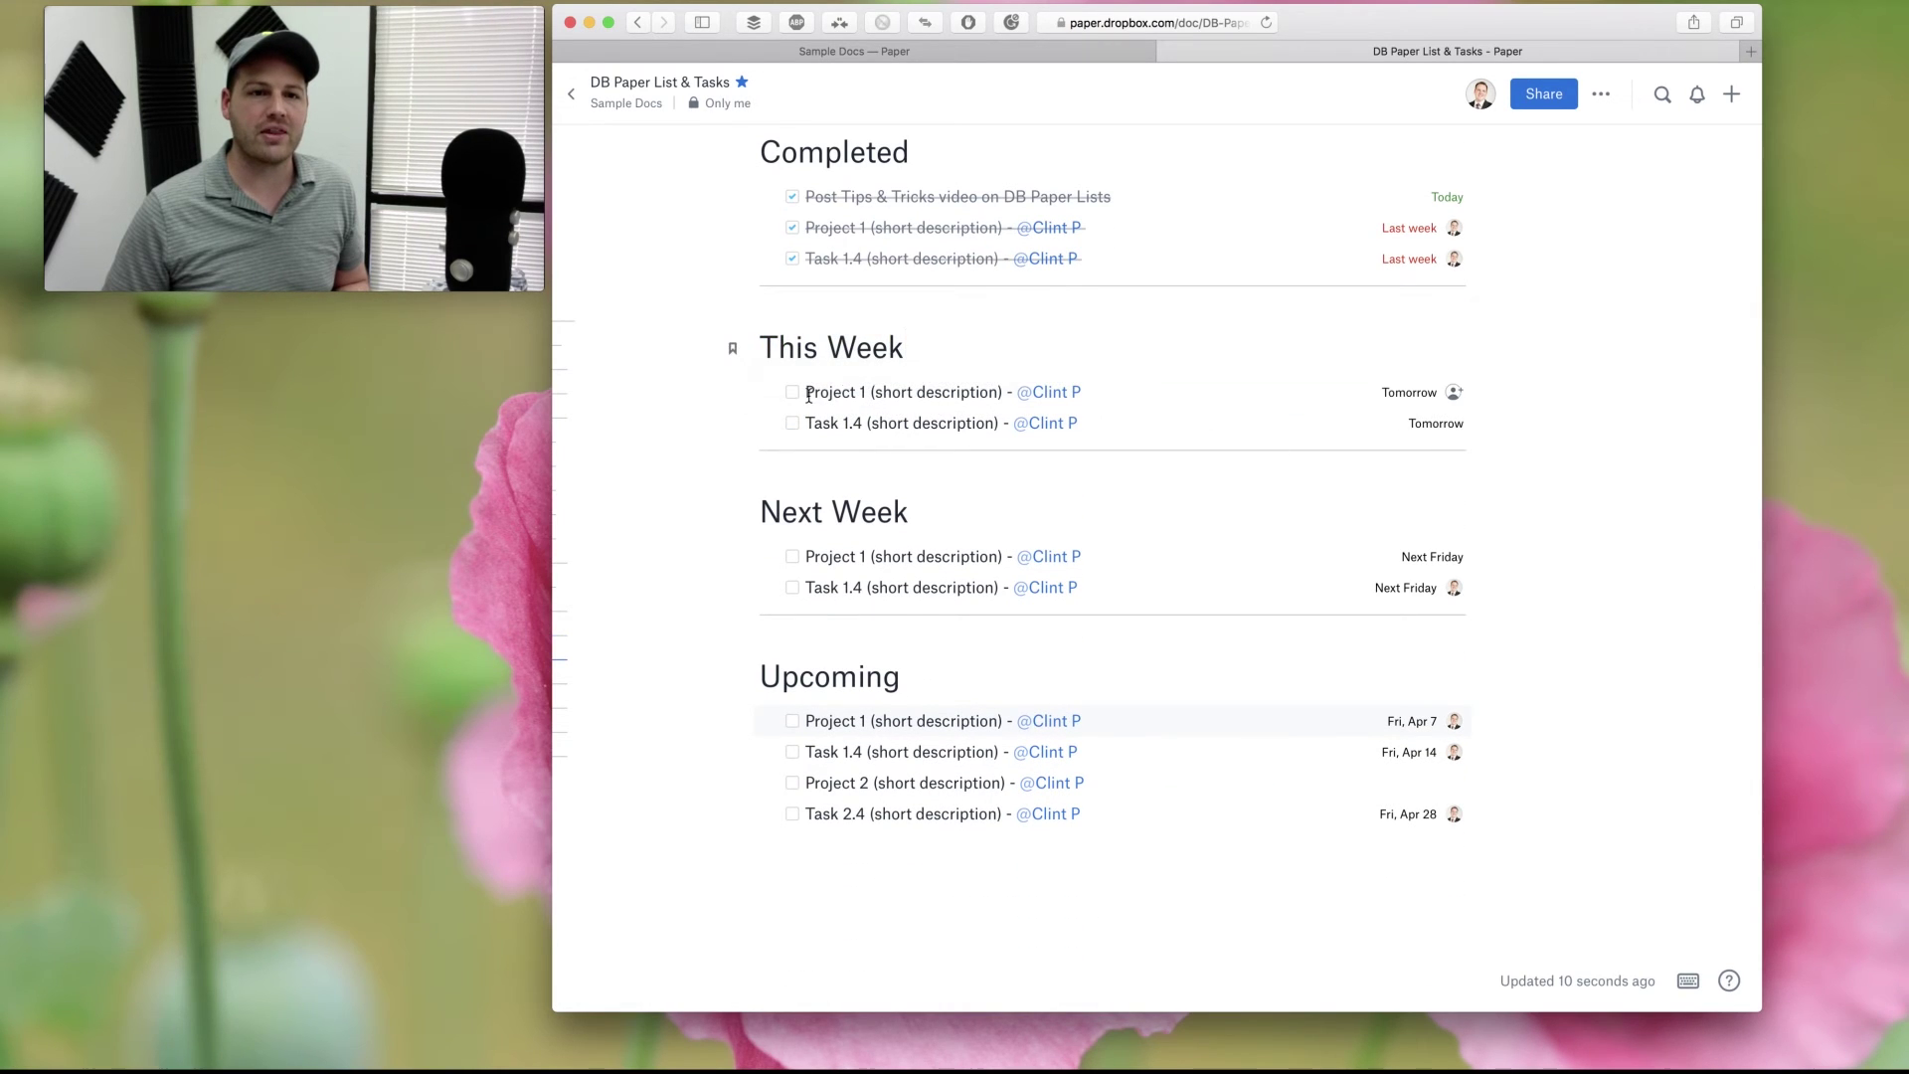
{"action": "left_click_drag", "start_coordinate": [815, 393], "coordinate": [954, 423]}
{"action": "scroll", "coordinate": [838, 596], "scroll_direction": "up", "scroll_amount": 3}
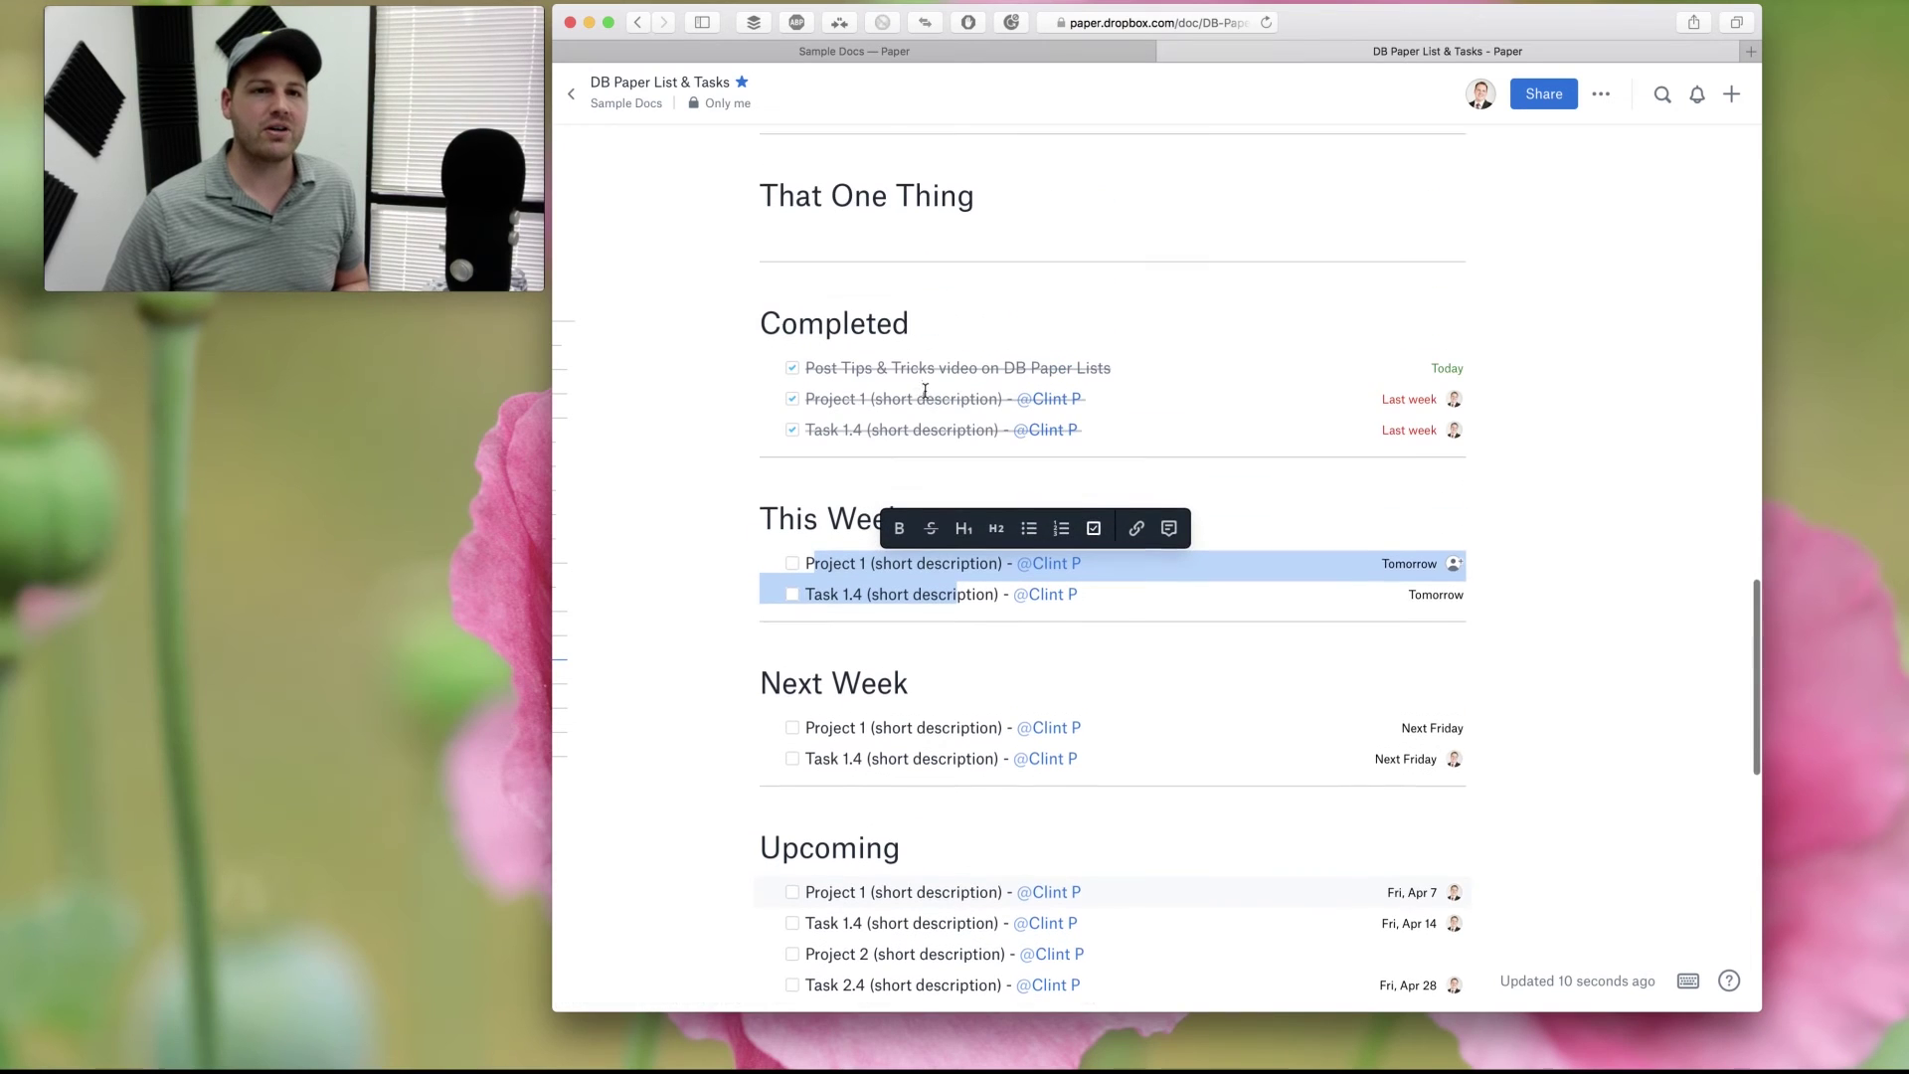
{"action": "left_click", "coordinate": [821, 566]}
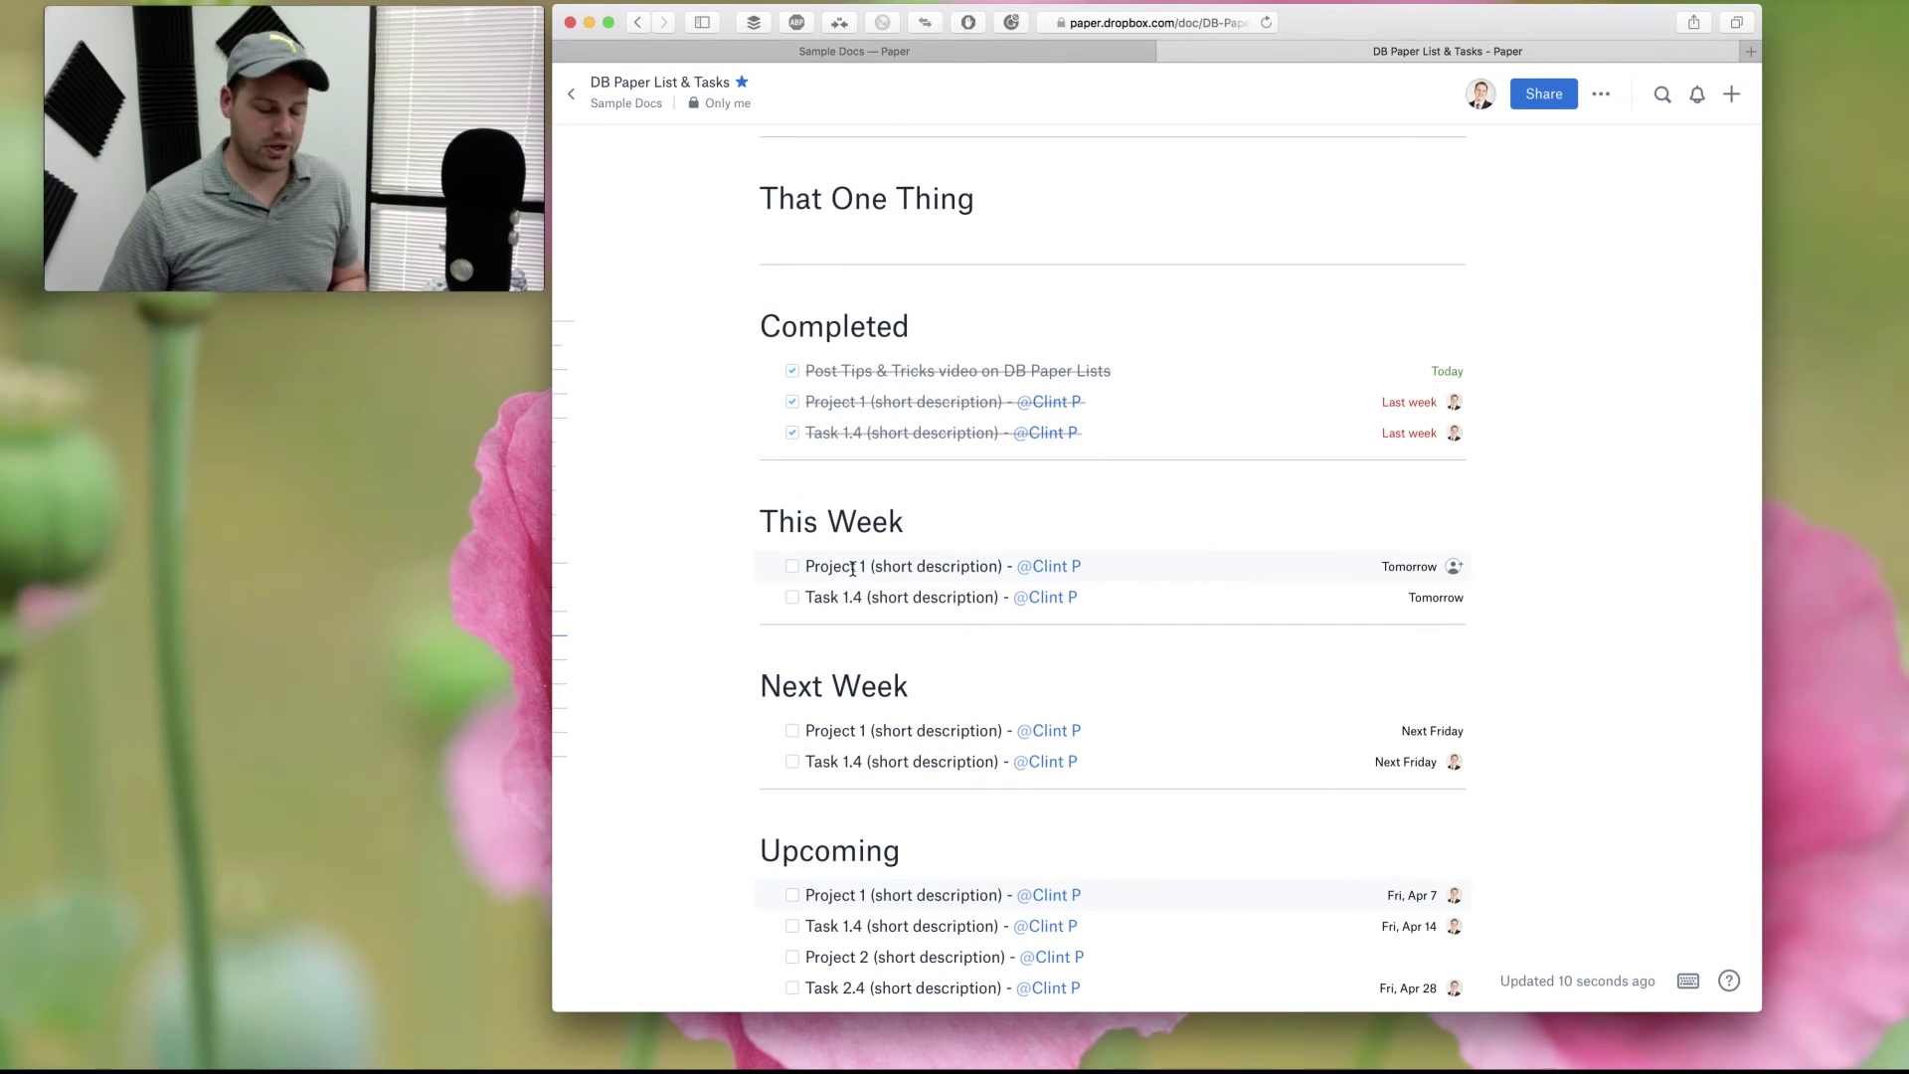
{"action": "key", "text": "ctrl+super+Up"}
{"action": "key", "text": "ctrl+super+Up"}
{"action": "key", "text": "ctrl+super+Up"}
{"action": "key", "text": "ctrl+super+Up"}
{"action": "key", "text": "ctrl+super+Up"}
{"action": "key", "text": "ctrl+super+Up"}
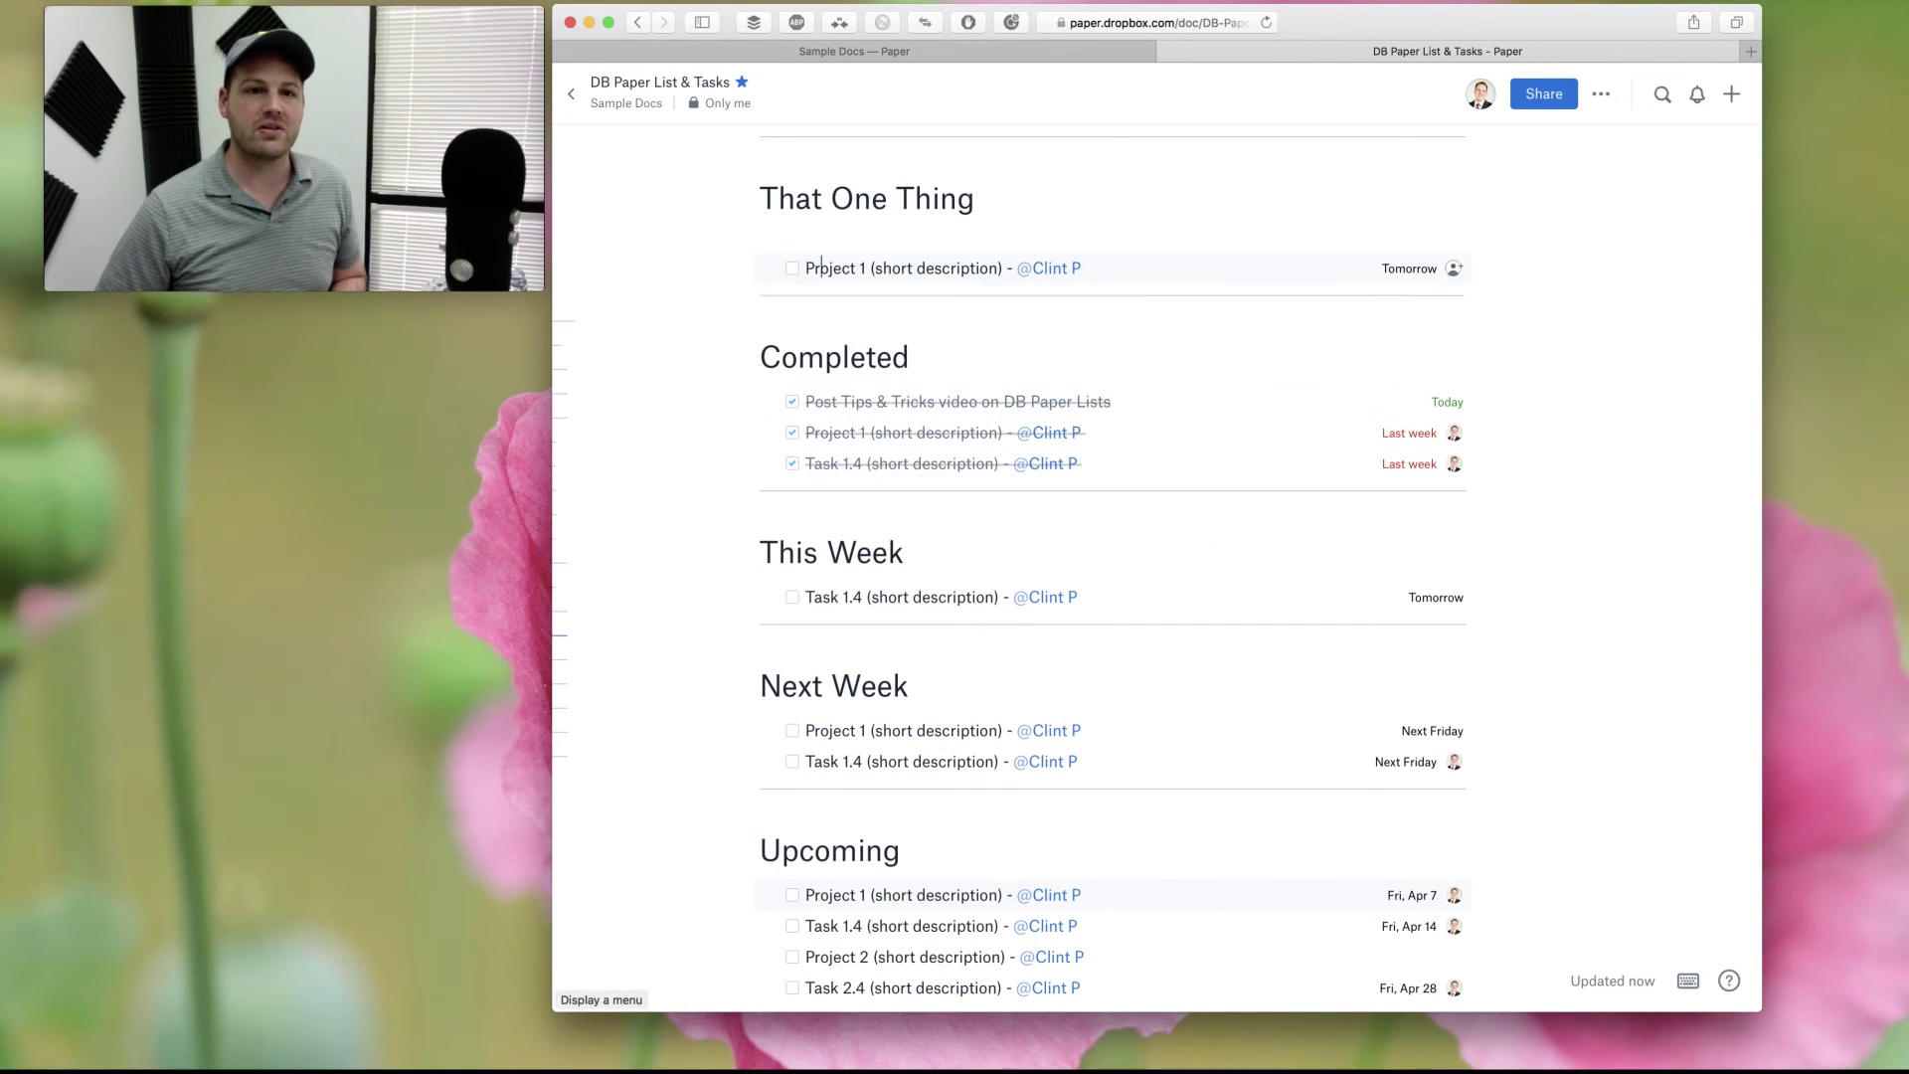
Select the rest of the Task 1.4 line, then place the caret in Next Week's Project 1 row.
{"action": "left_click", "coordinate": [865, 600]}
{"action": "key", "text": "shift+super+Right"}
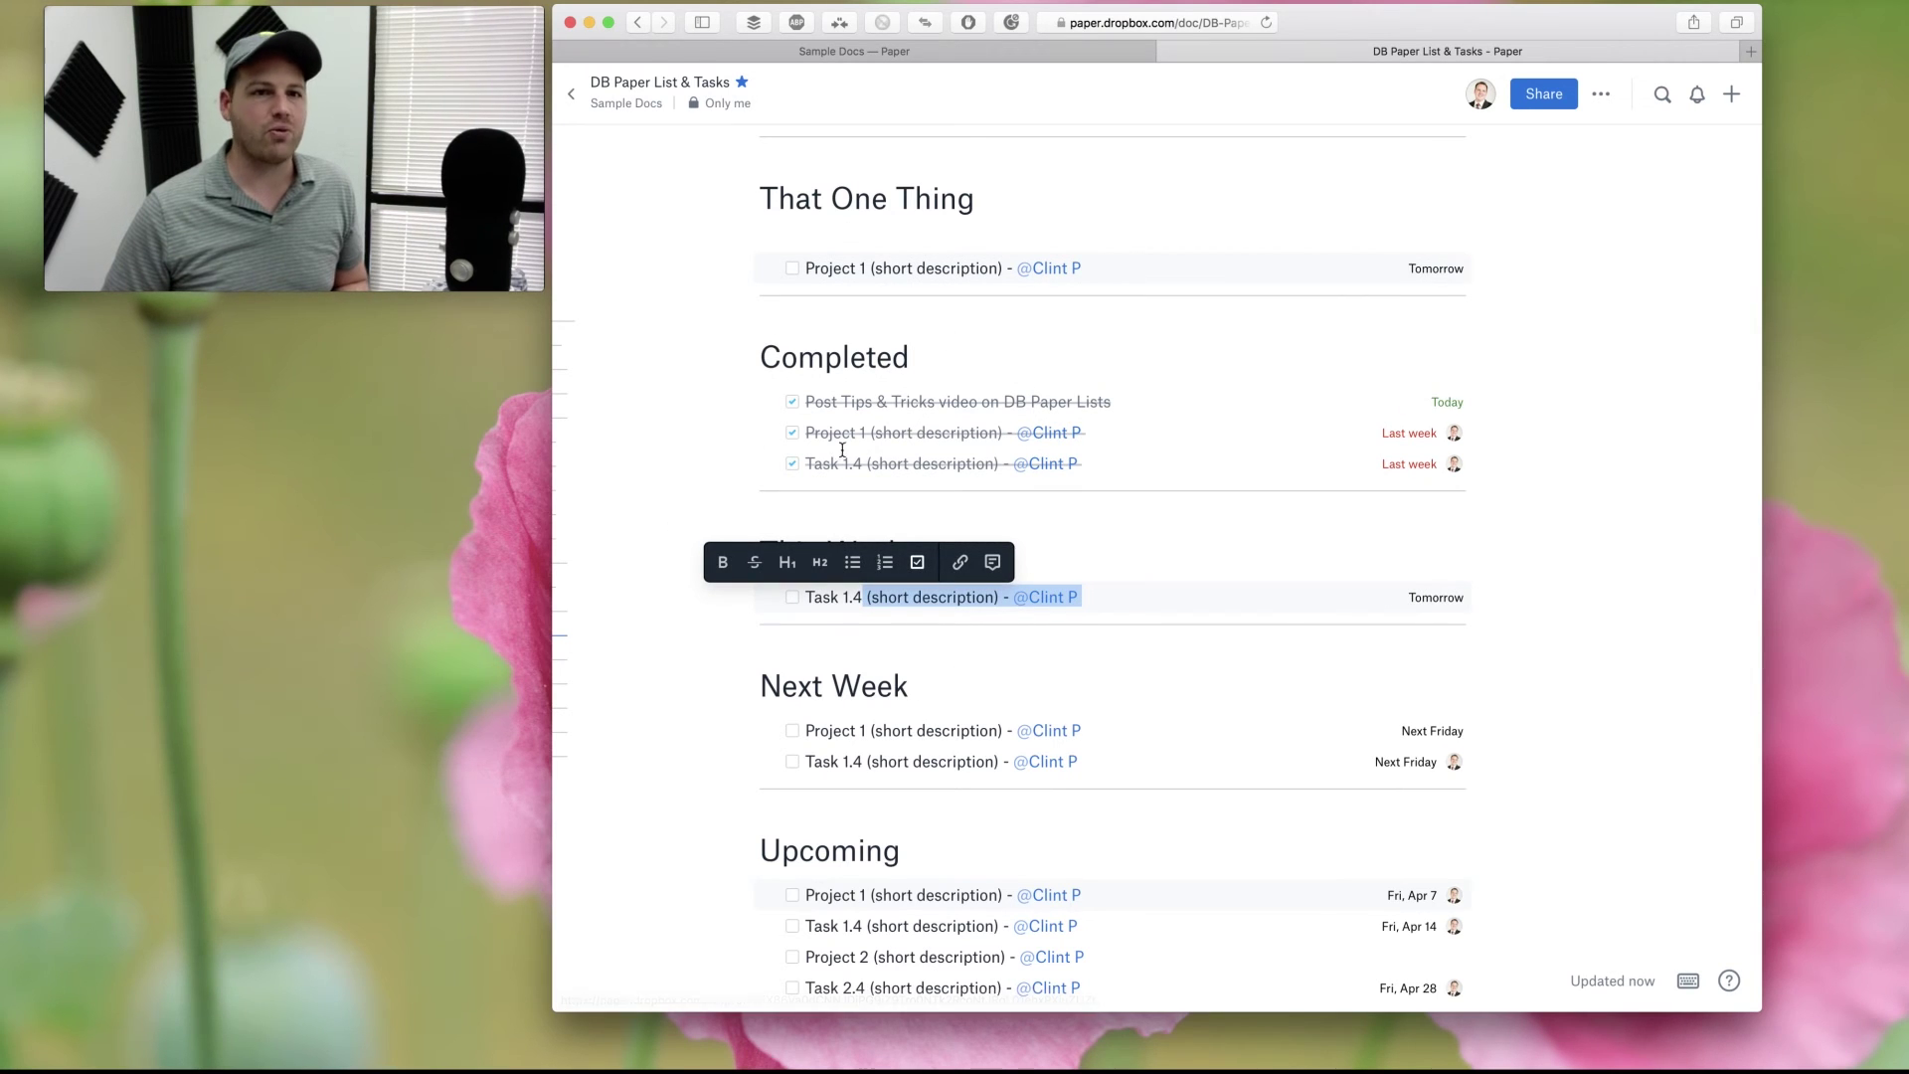
{"action": "scroll", "coordinate": [874, 447], "scroll_direction": "down", "scroll_amount": 3}
{"action": "left_click", "coordinate": [965, 535]}
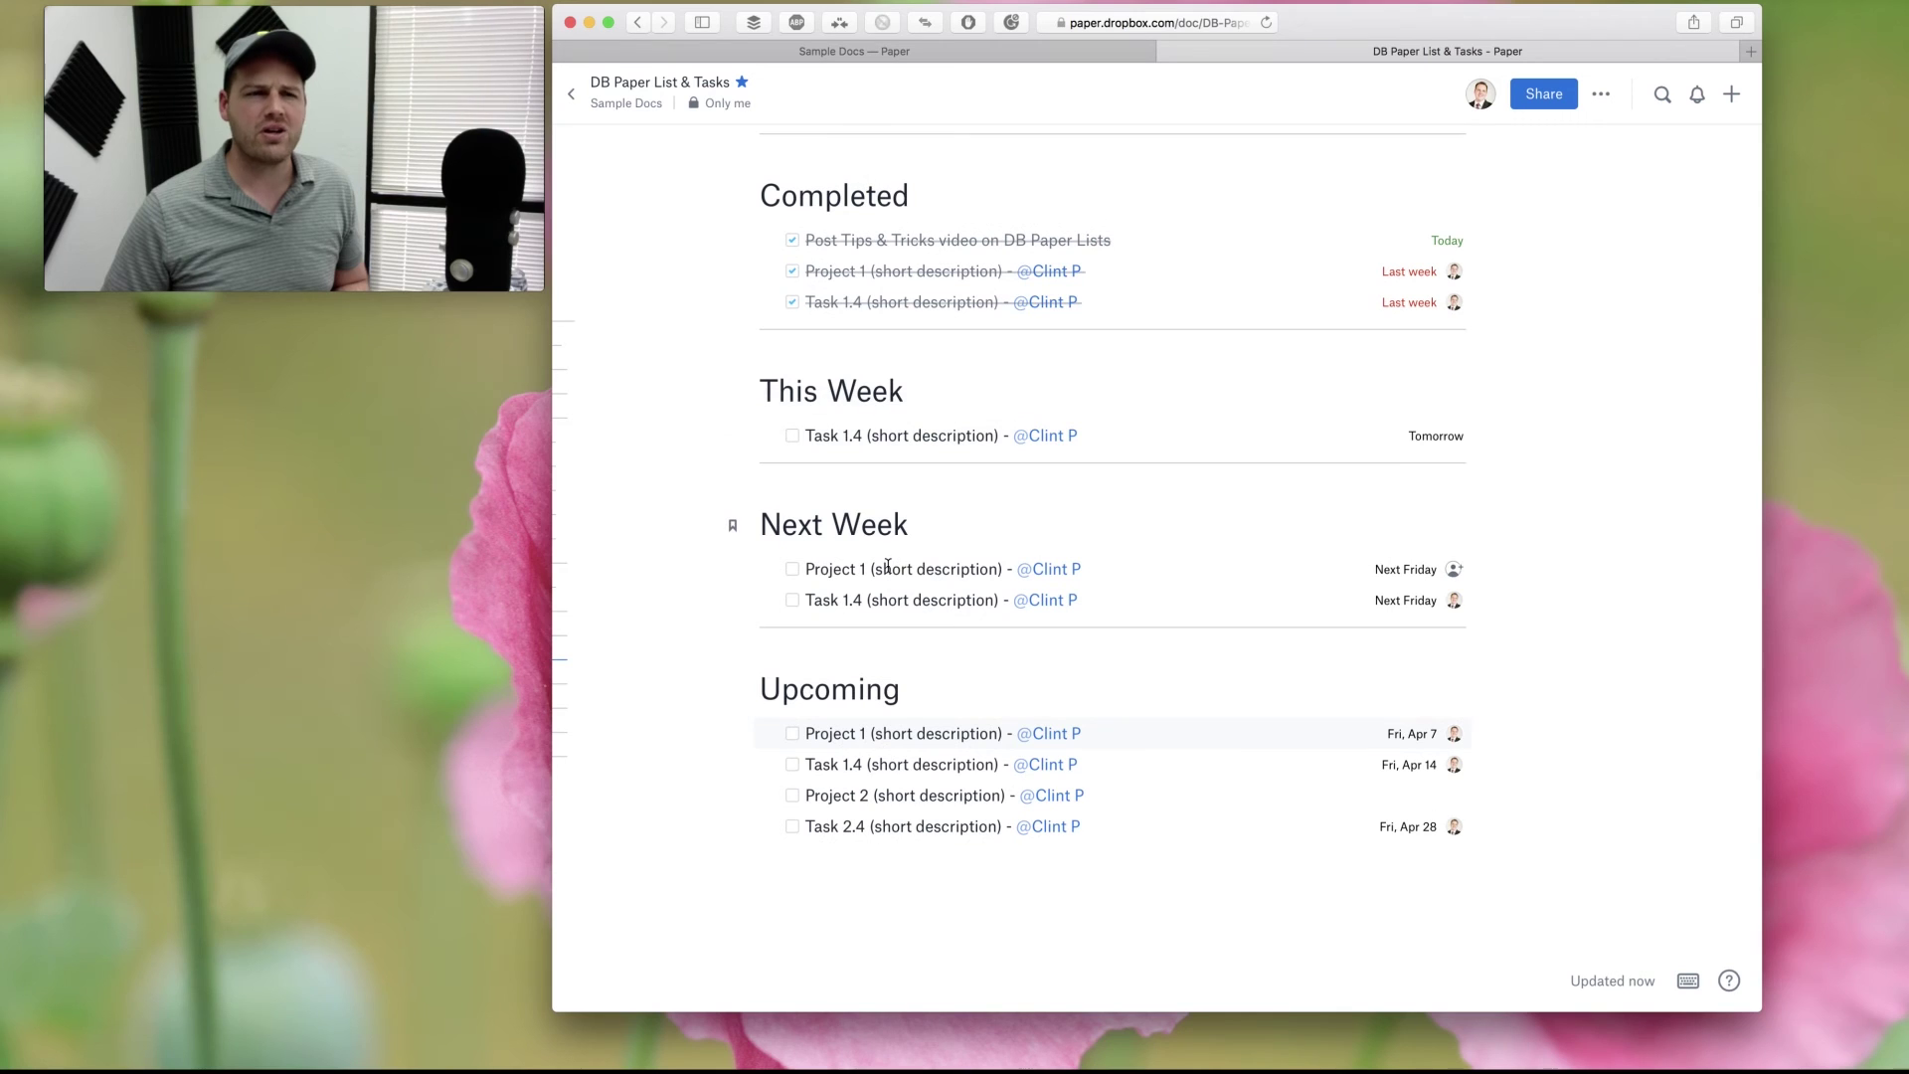
{"action": "left_click", "coordinate": [934, 581]}
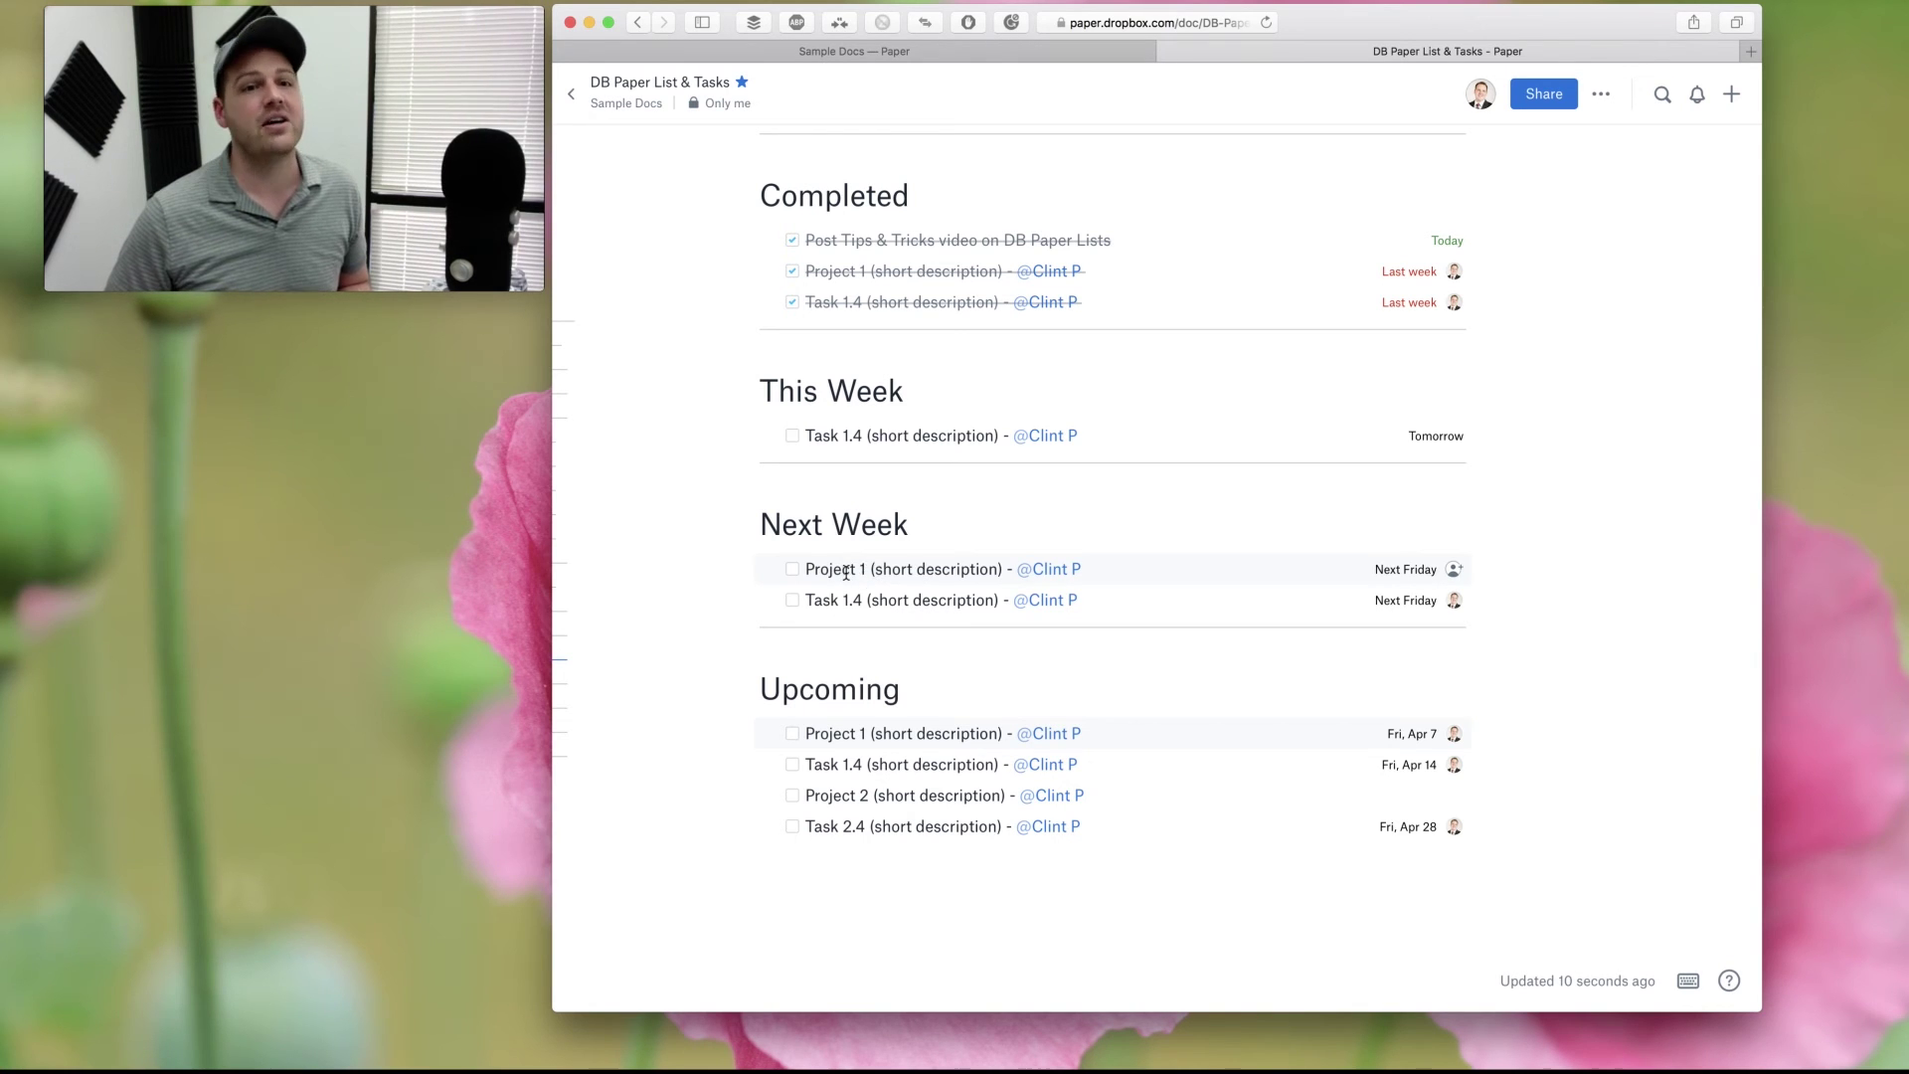
{"action": "scroll", "coordinate": [846, 572], "scroll_direction": "up", "scroll_amount": 3}
{"action": "scroll", "coordinate": [872, 645], "scroll_direction": "down", "scroll_amount": 3}
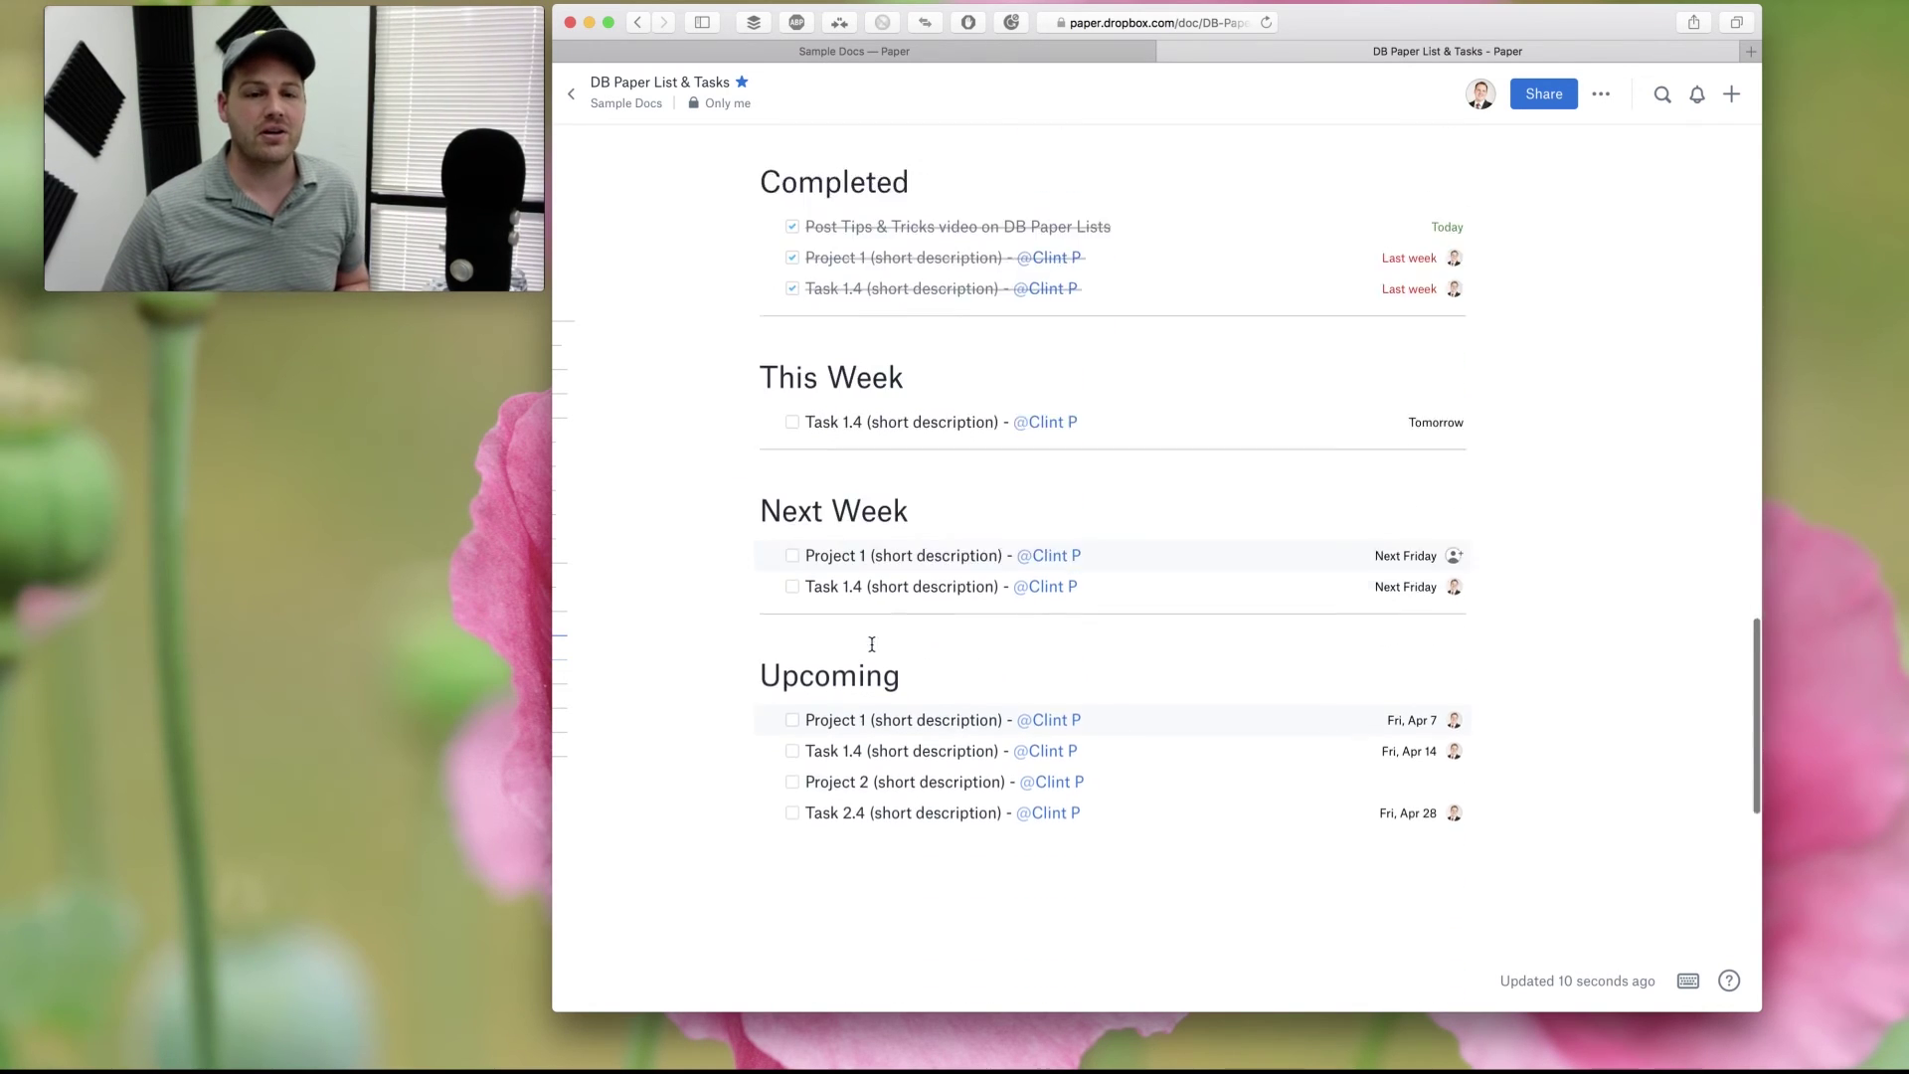
{"action": "scroll", "coordinate": [872, 644], "scroll_direction": "down", "scroll_amount": 2}
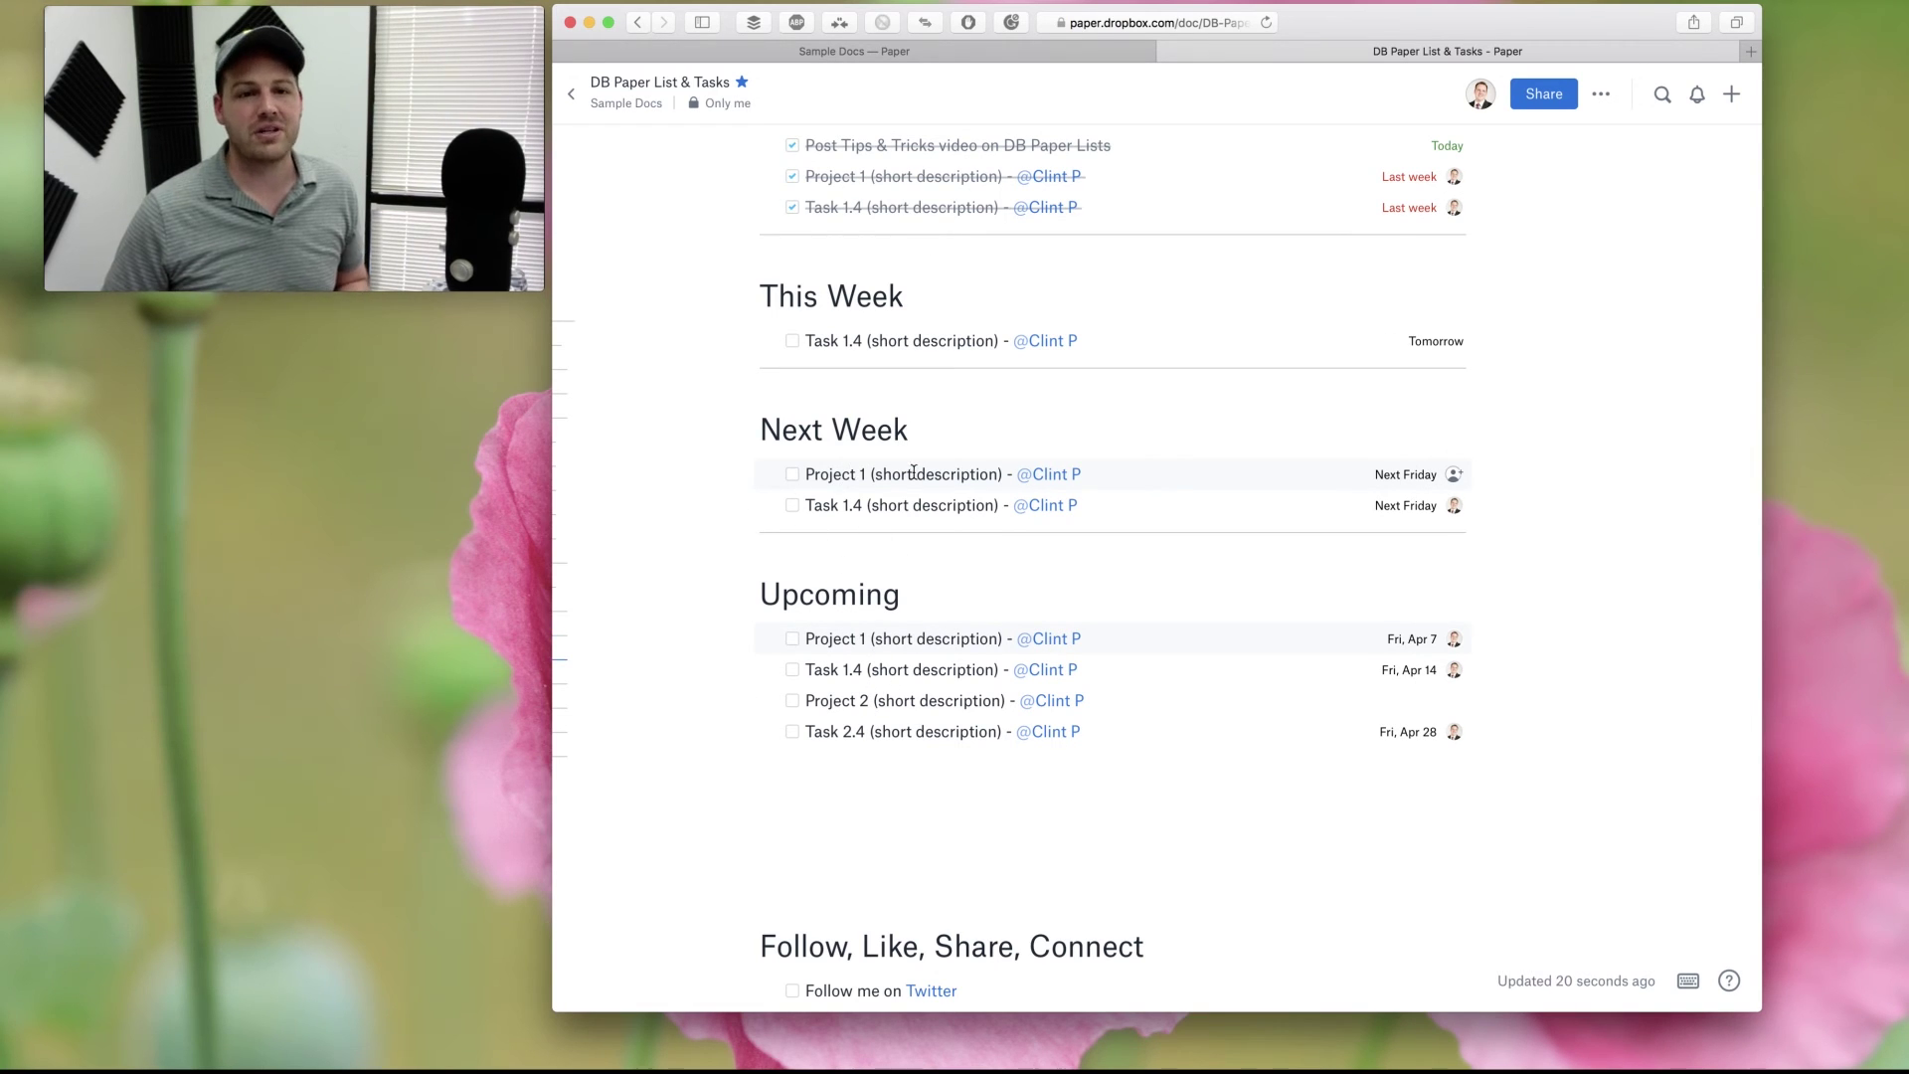
Move both Next Week task lines, including Task 1.4, up into This Week.
{"action": "left_click", "coordinate": [1202, 510]}
{"action": "left_click_drag", "start_coordinate": [1202, 510], "coordinate": [775, 479]}
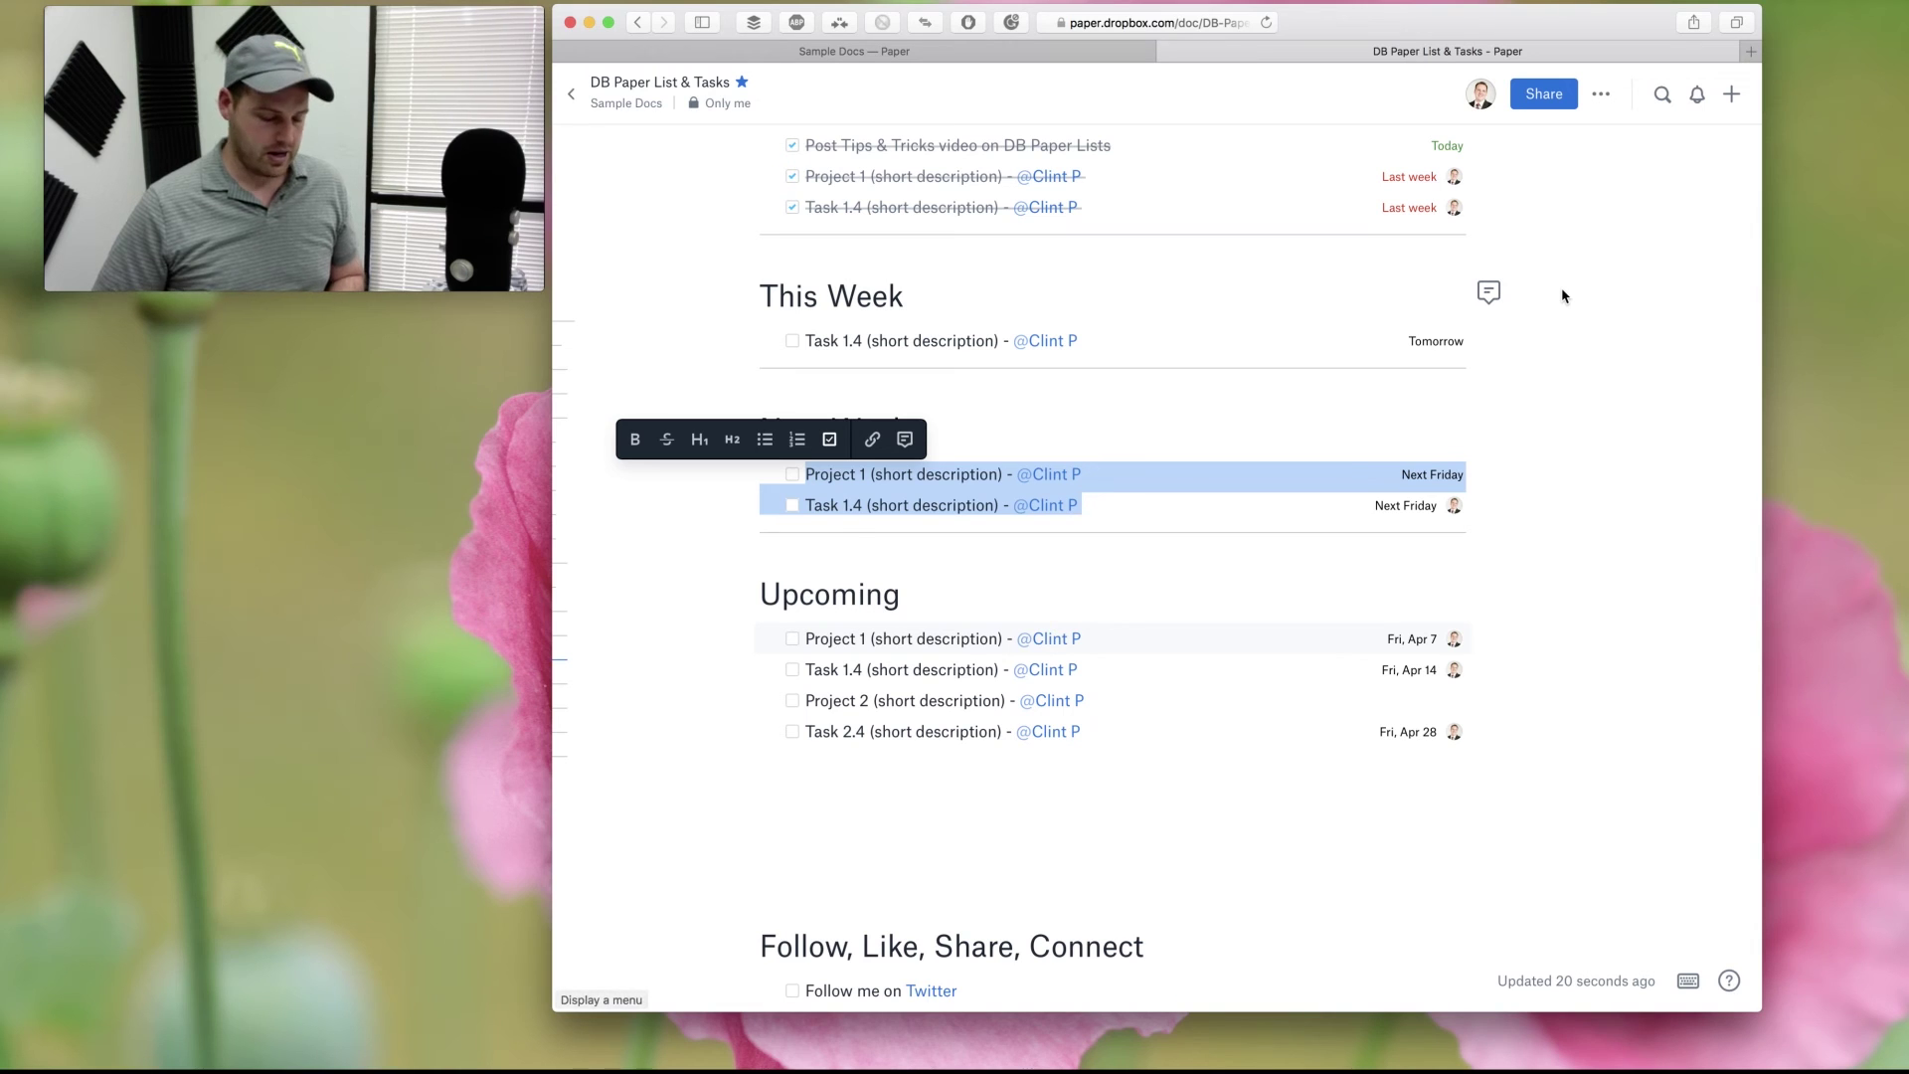
{"action": "key", "text": "alt+shift+Up"}
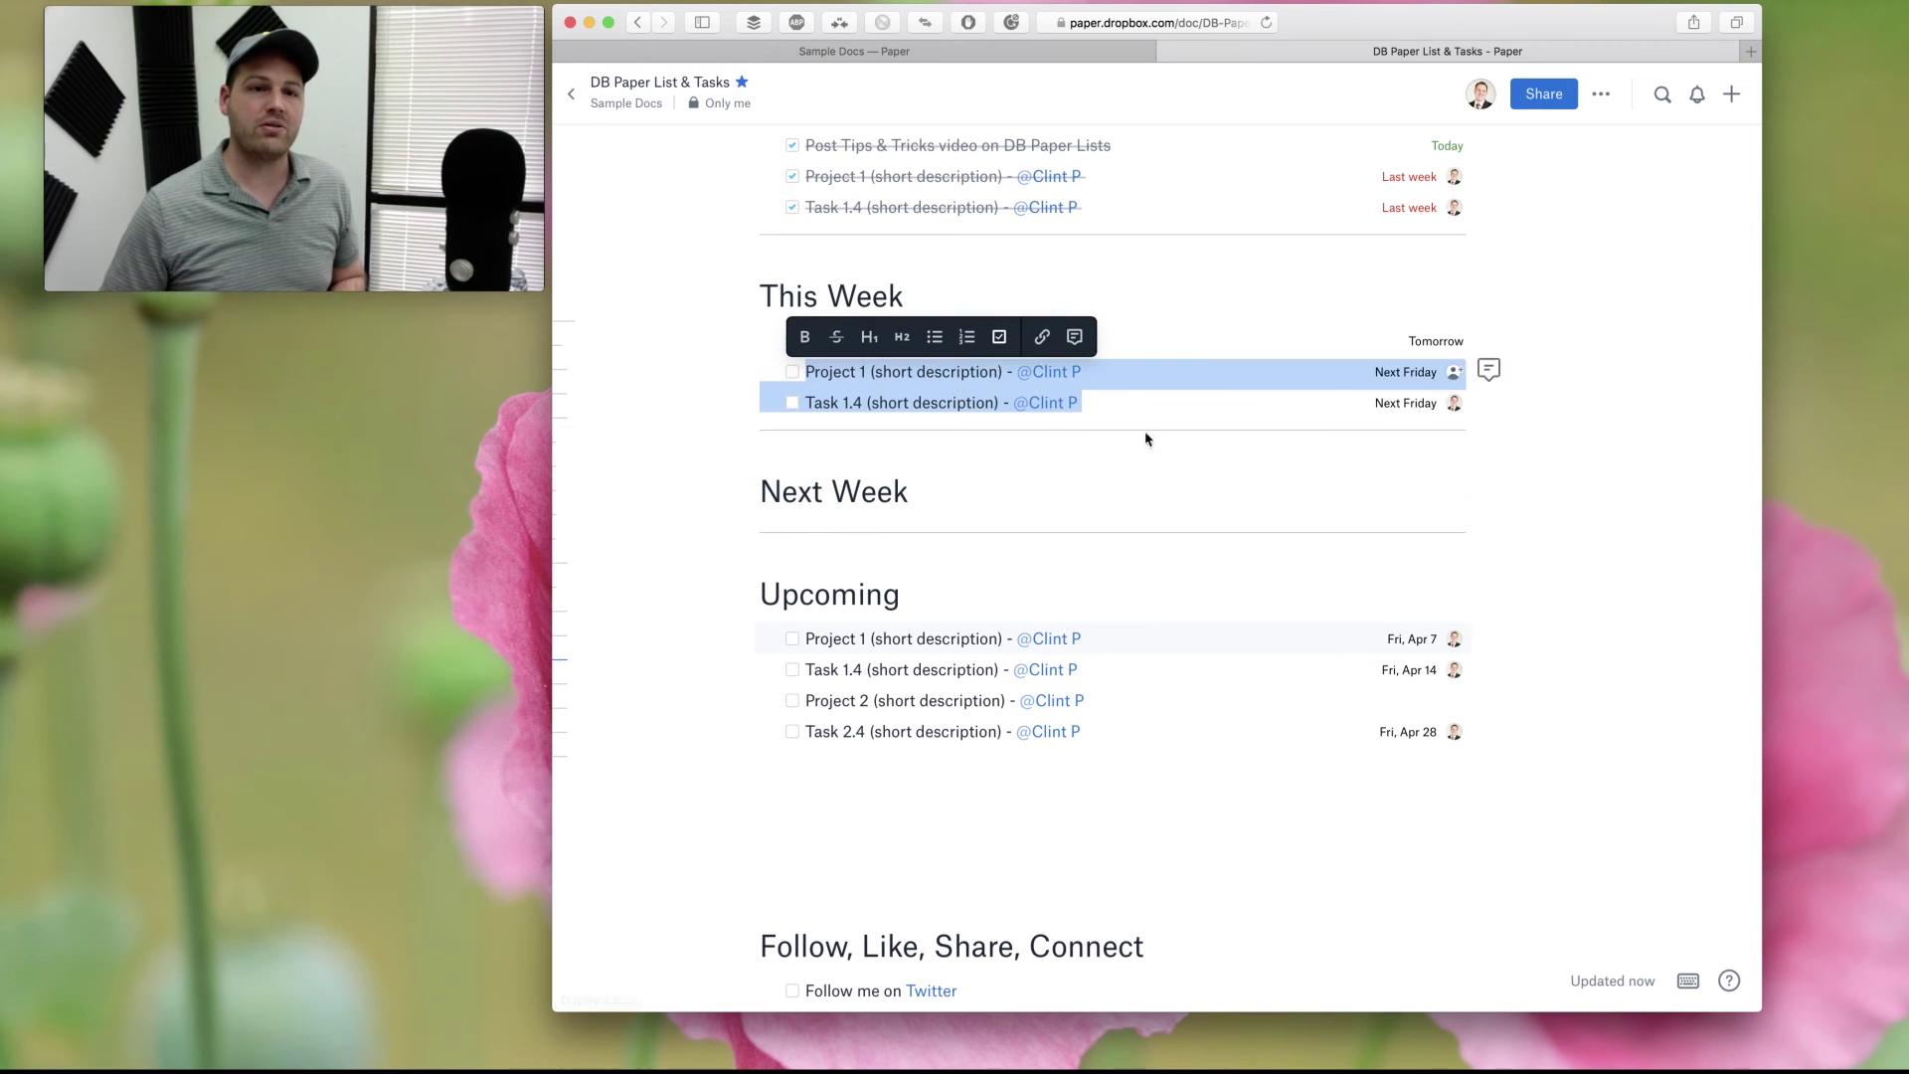
{"action": "left_click", "coordinate": [979, 473]}
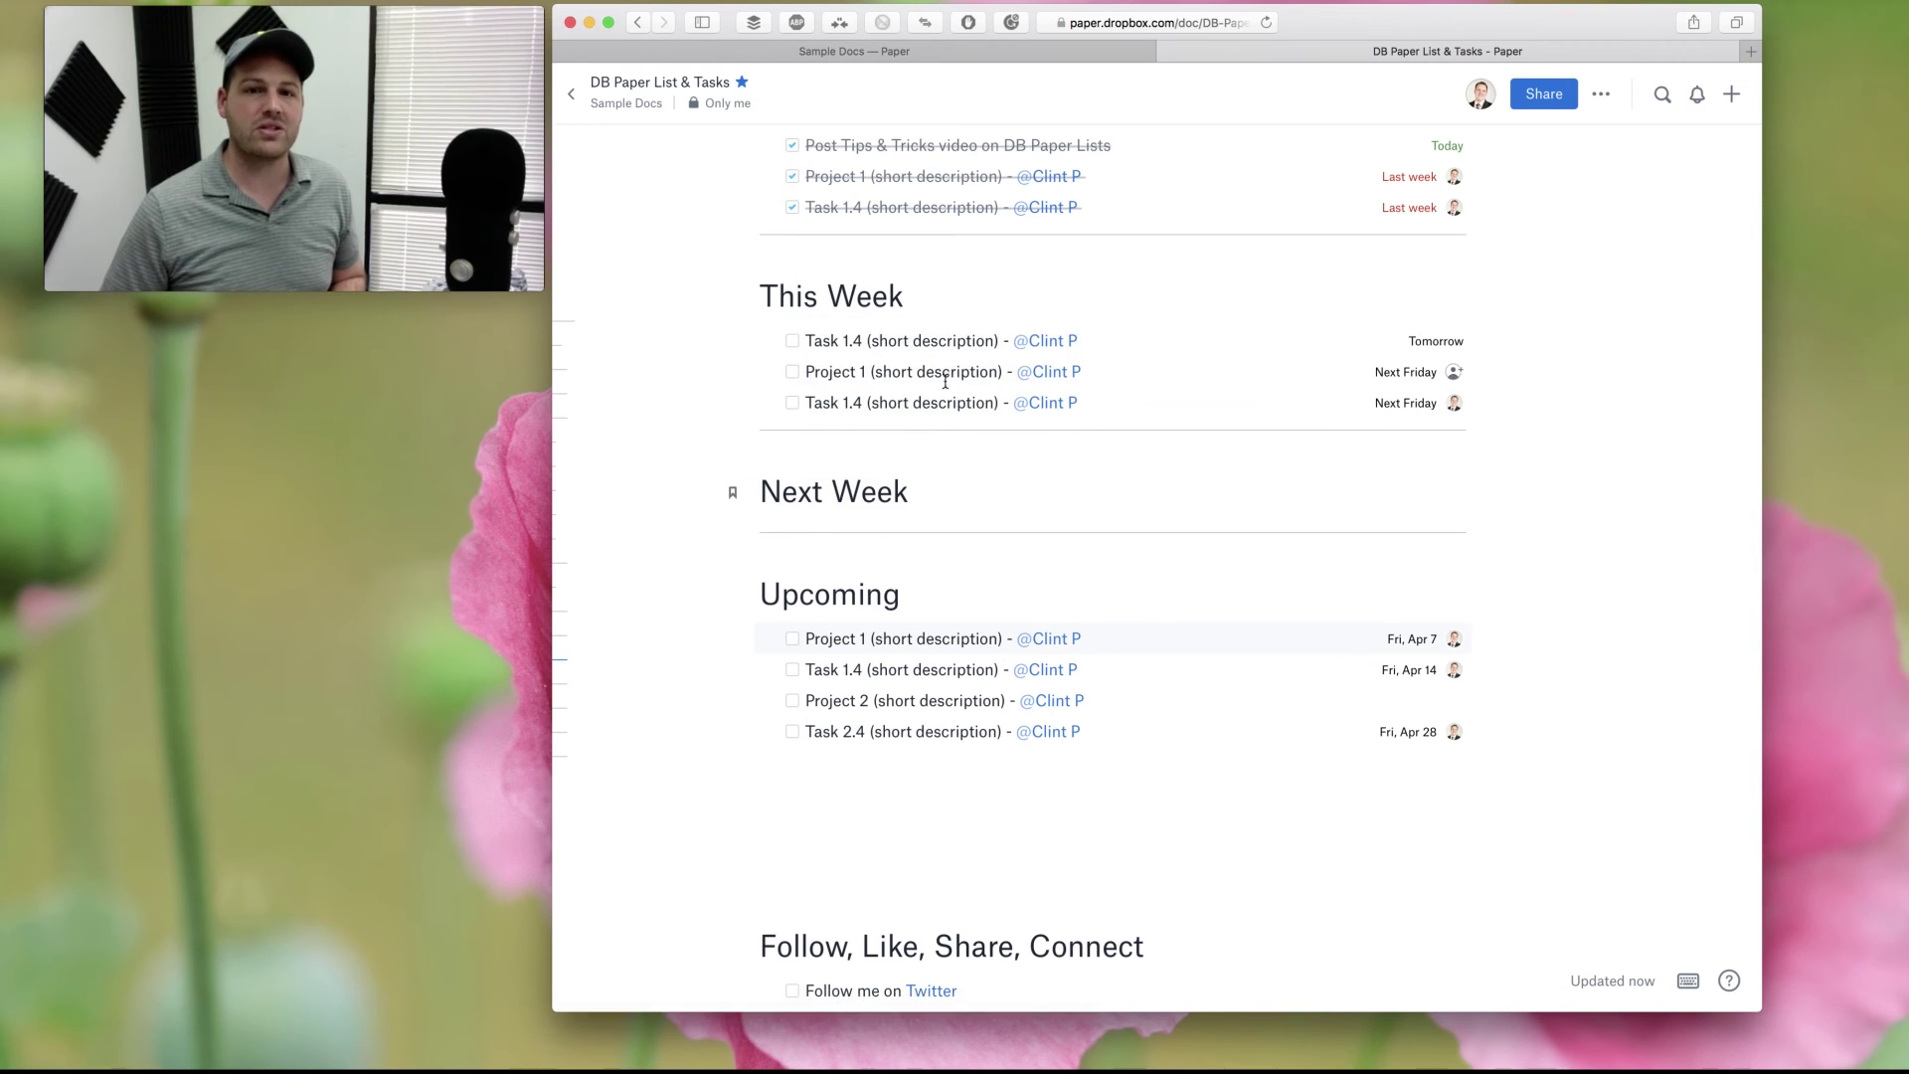
{"action": "scroll", "coordinate": [814, 388], "scroll_direction": "down", "scroll_amount": 2}
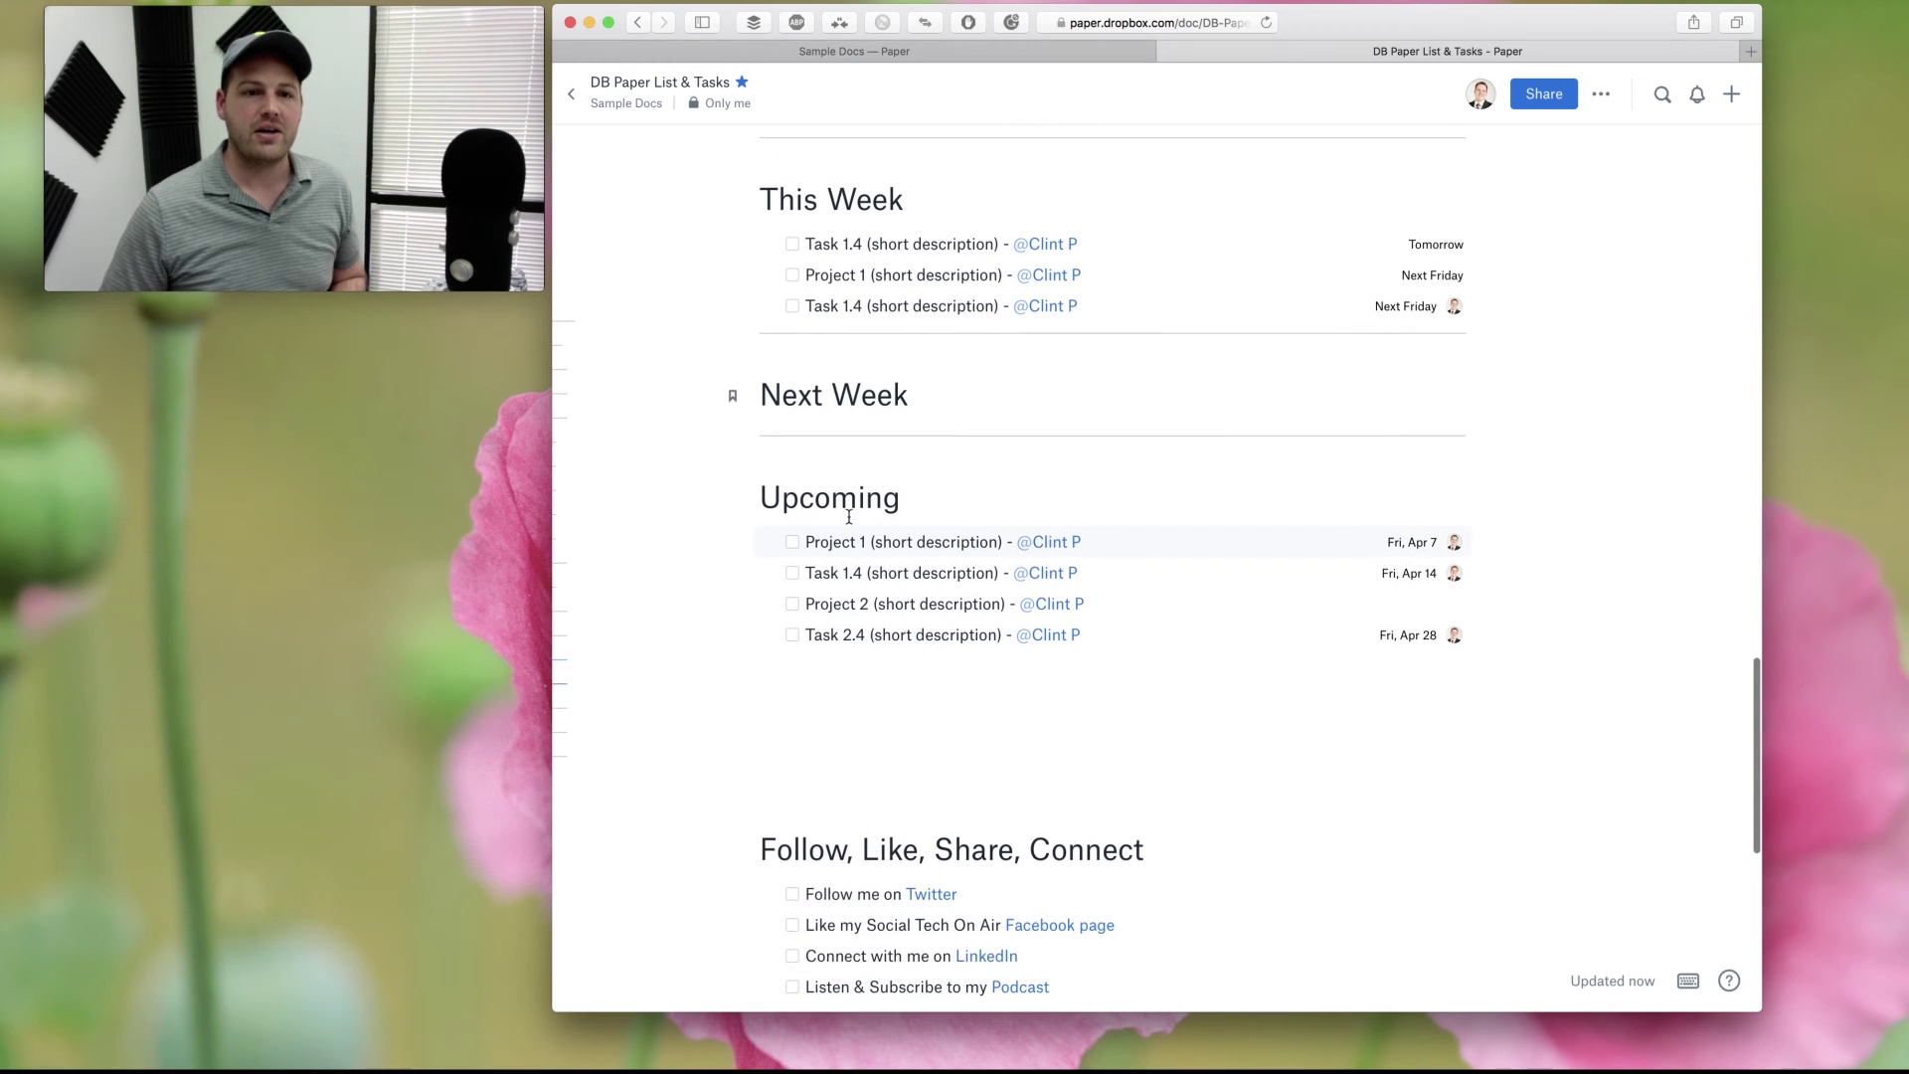
{"action": "scroll", "coordinate": [847, 522], "scroll_direction": "down", "scroll_amount": 1}
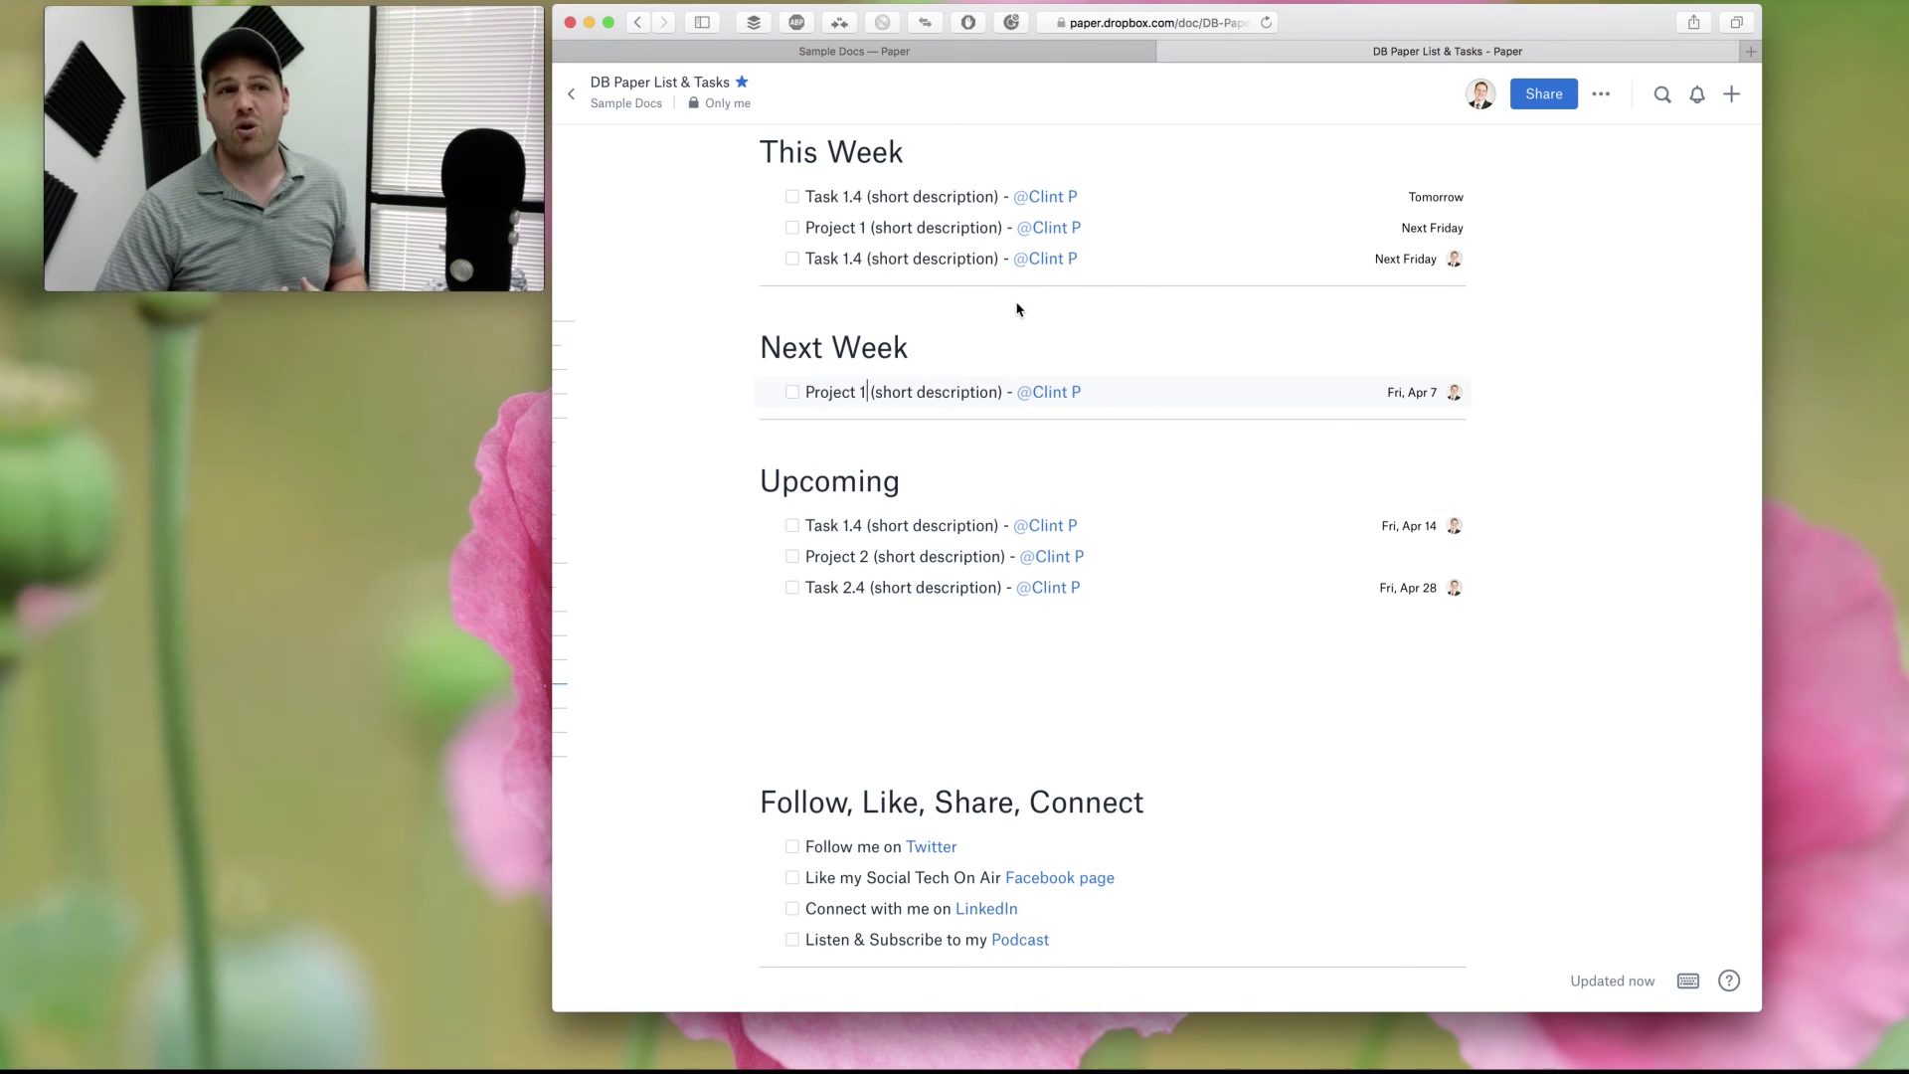
{"action": "scroll", "coordinate": [1015, 308], "scroll_direction": "down", "scroll_amount": 3}
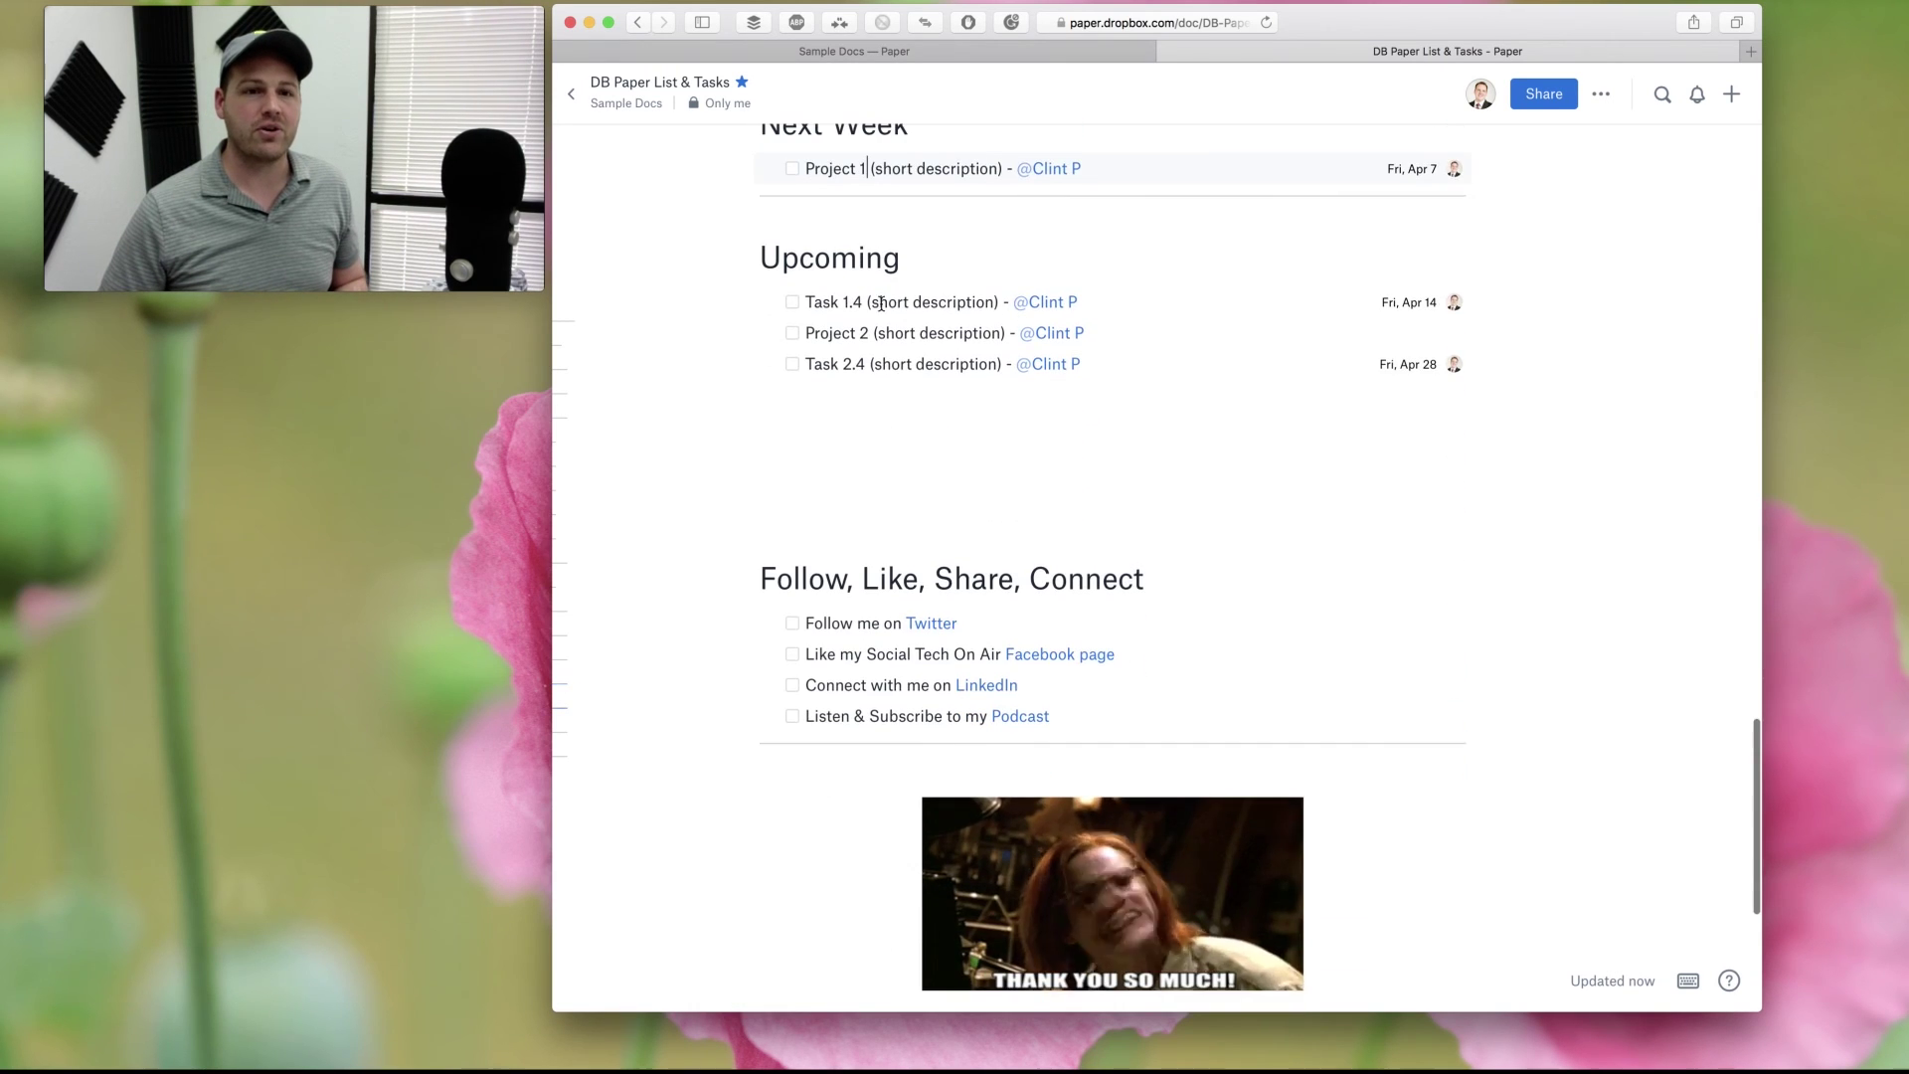
{"action": "scroll", "coordinate": [852, 546], "scroll_direction": "down", "scroll_amount": 4}
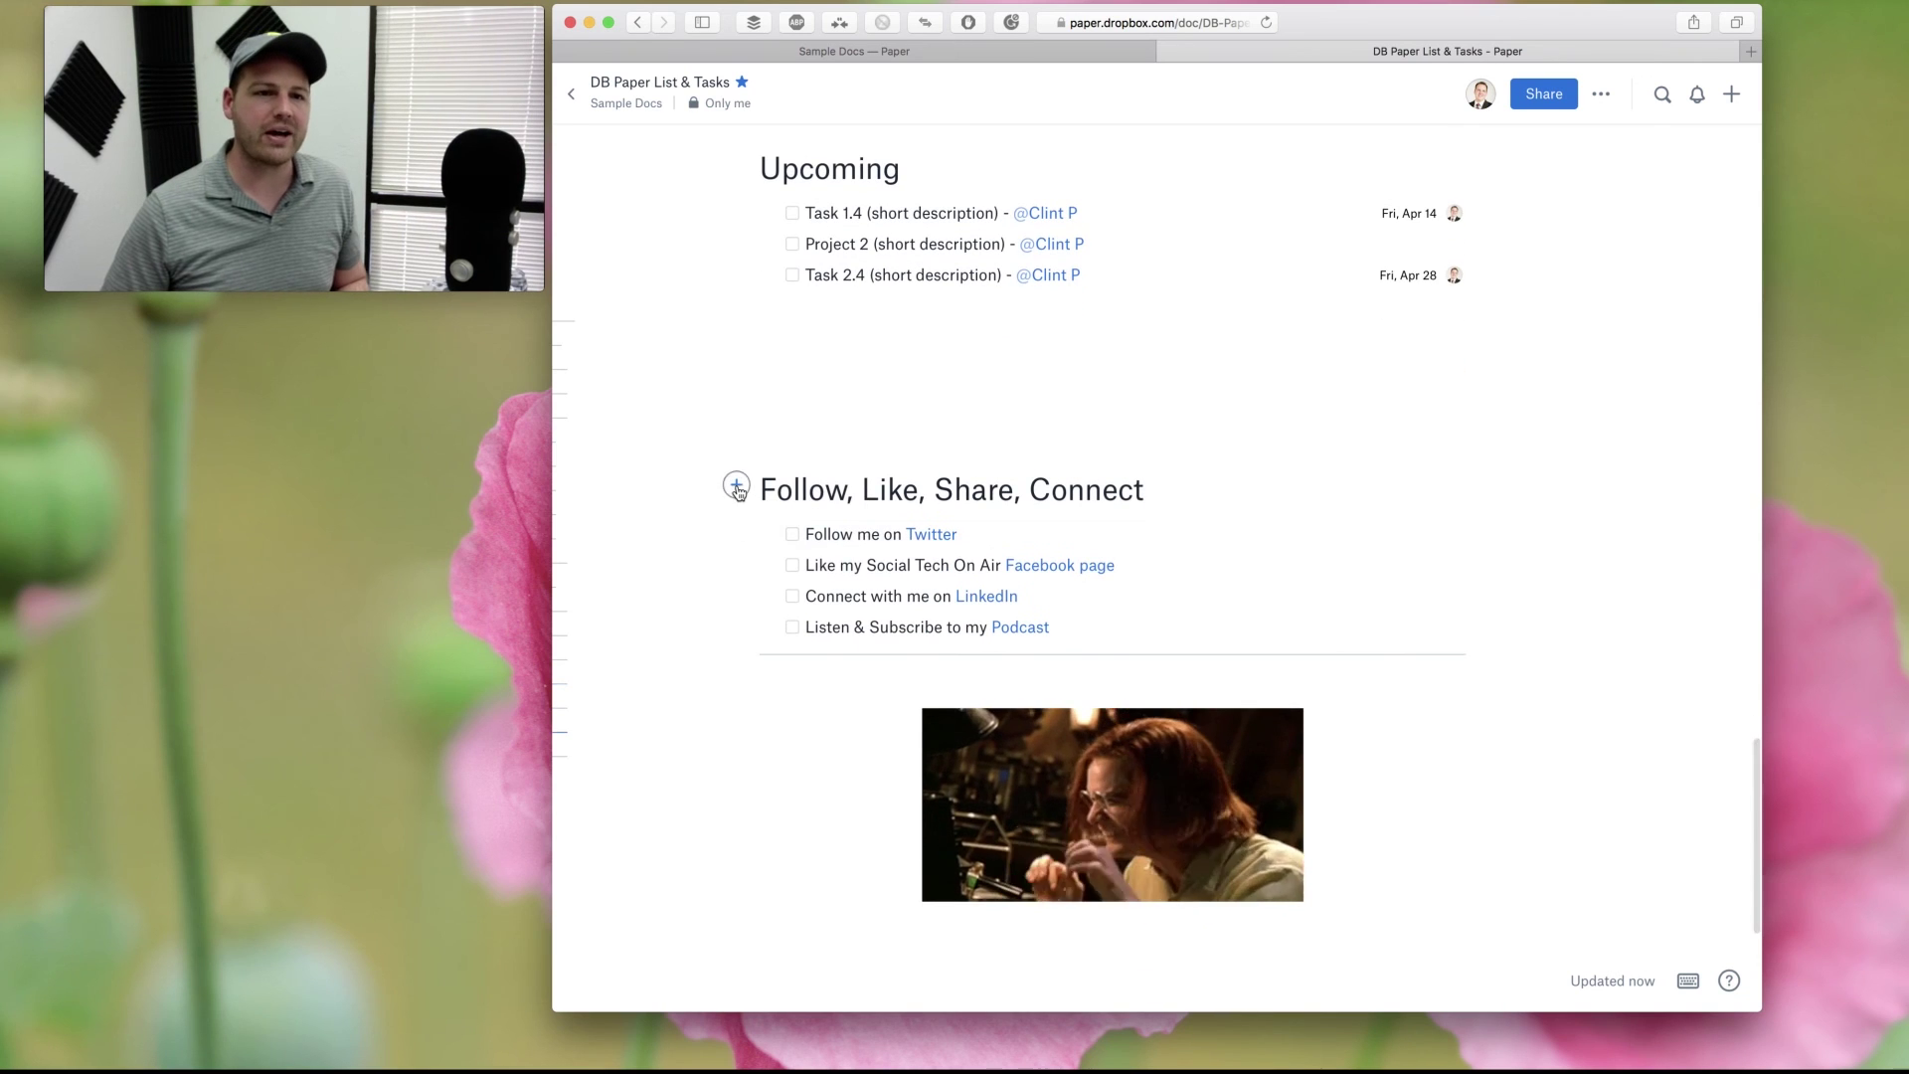
{"action": "left_click", "coordinate": [737, 481]}
{"action": "left_click", "coordinate": [1244, 526]}
{"action": "scroll", "coordinate": [1236, 524], "scroll_direction": "down", "scroll_amount": 3}
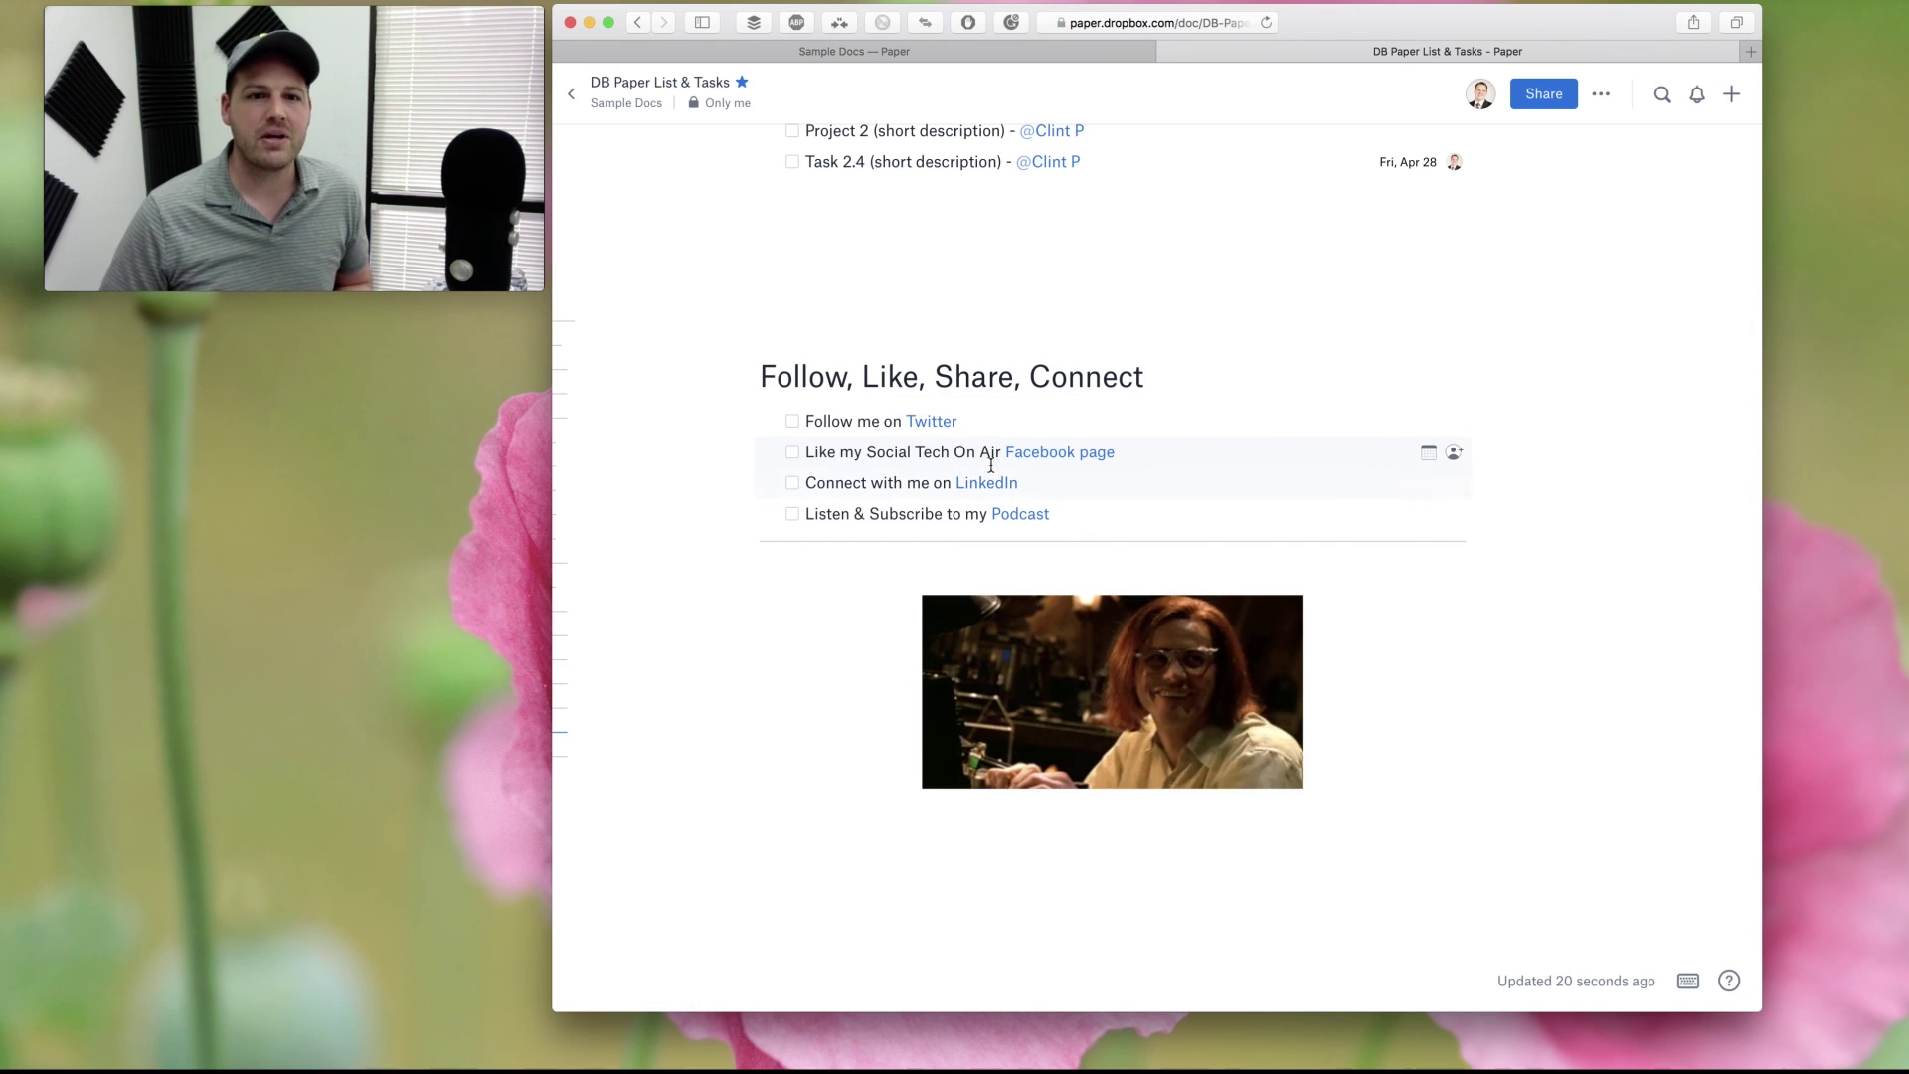
{"action": "mouse_move", "coordinate": [982, 488]}
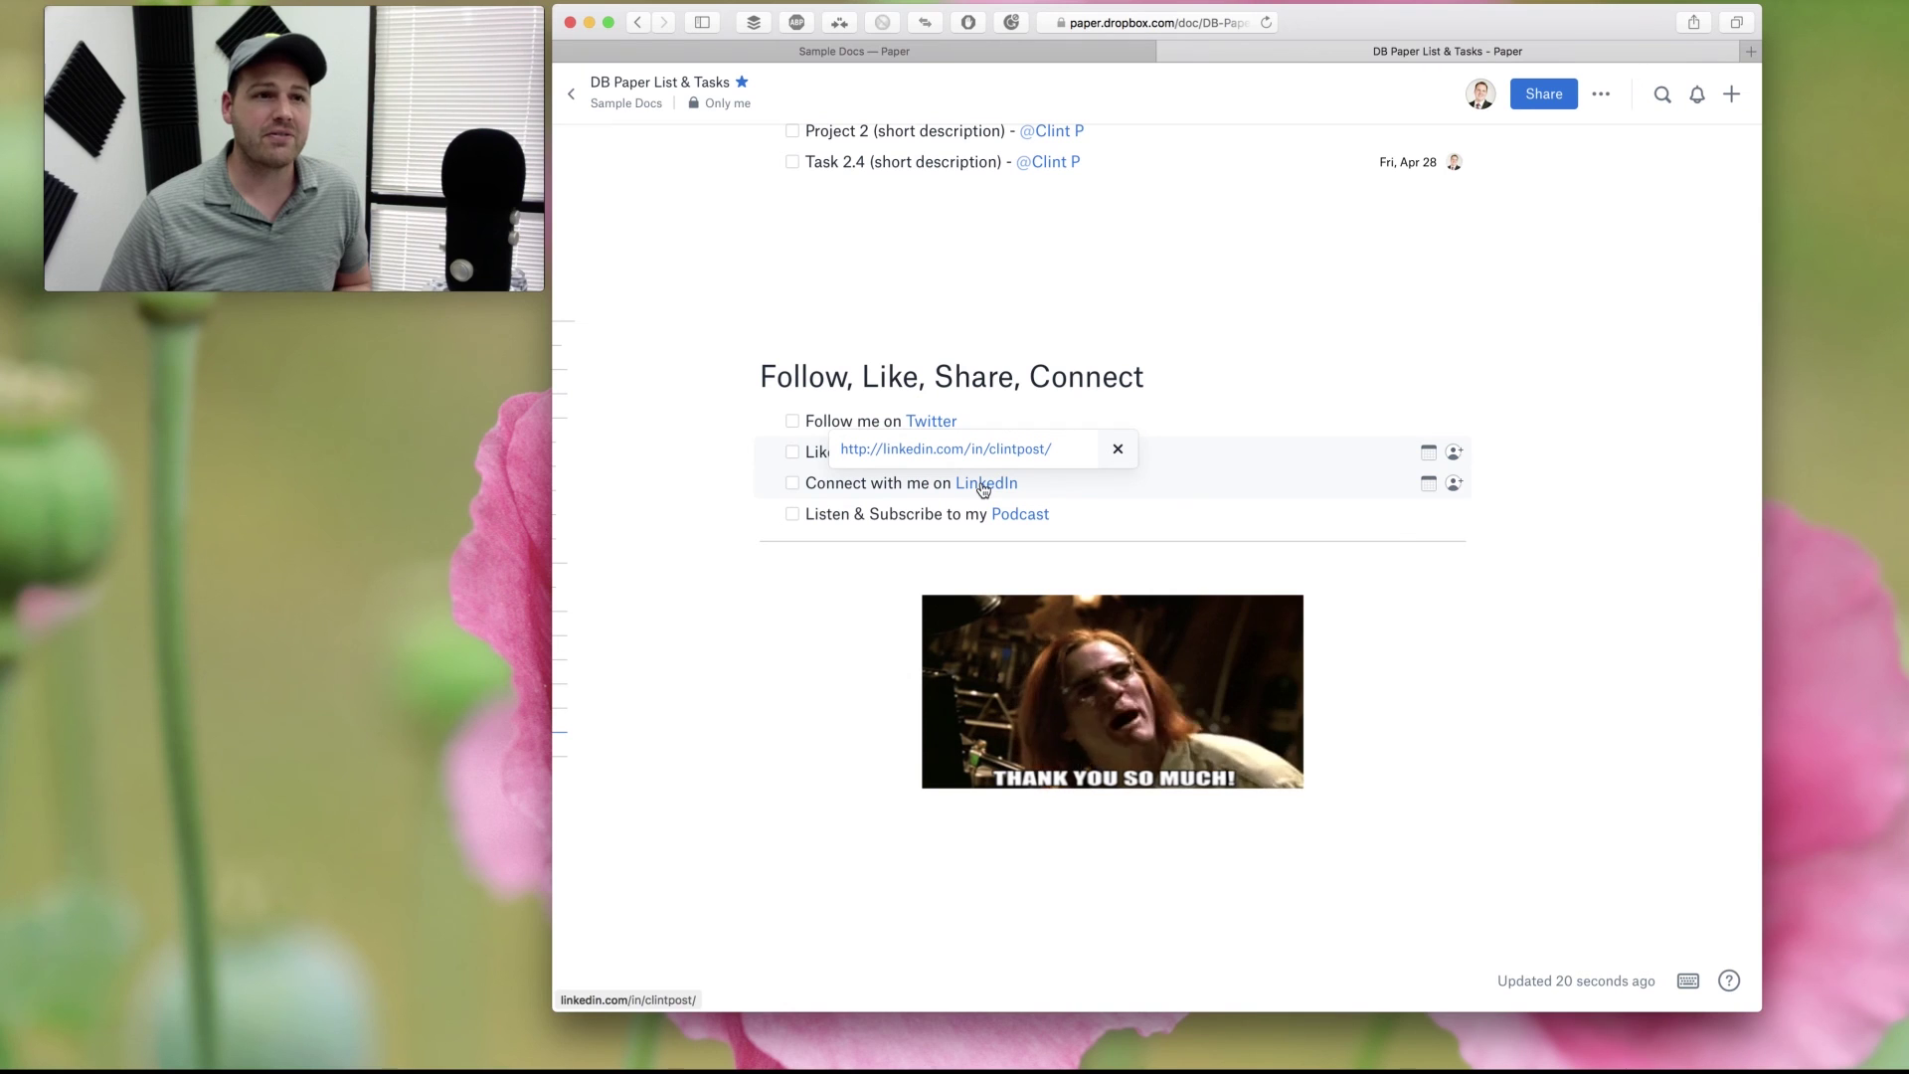
{"action": "mouse_move", "coordinate": [1035, 517]}
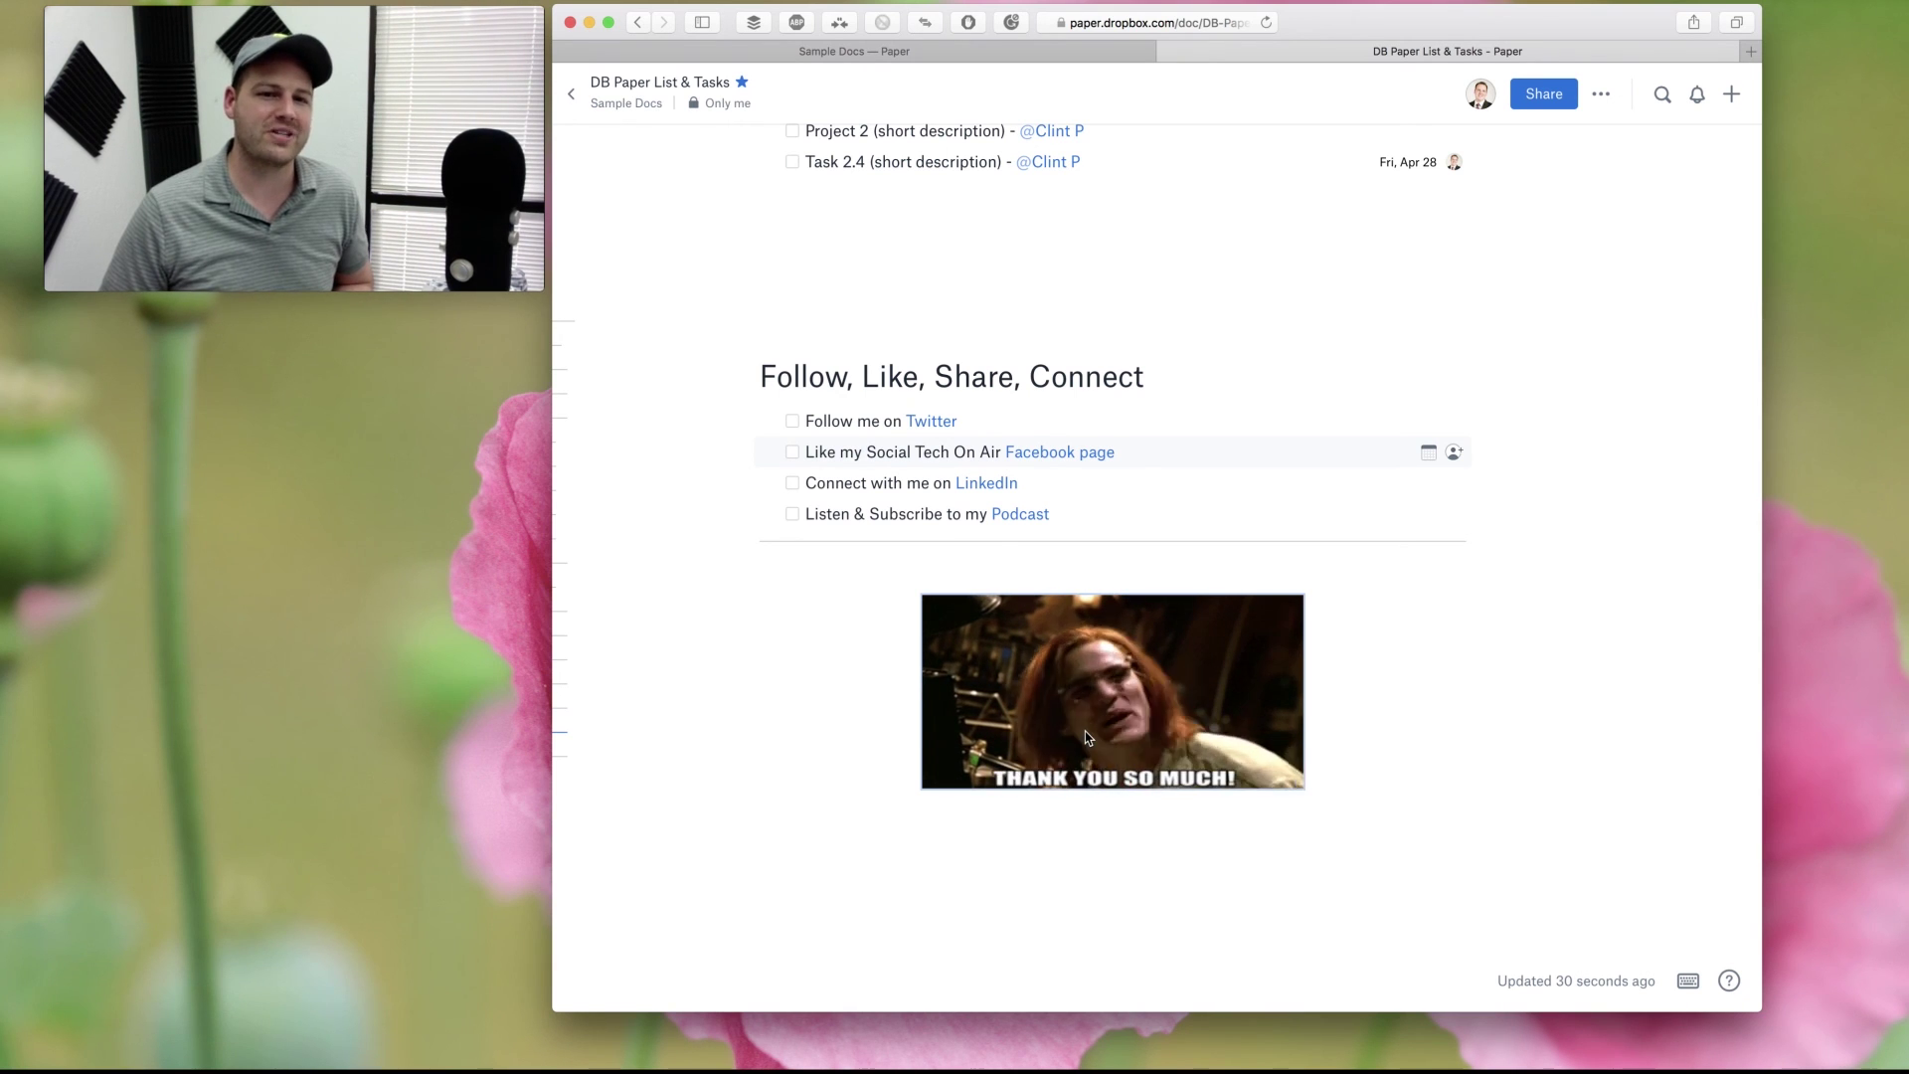
{"action": "scroll", "coordinate": [1017, 629], "scroll_direction": "up", "scroll_amount": 3}
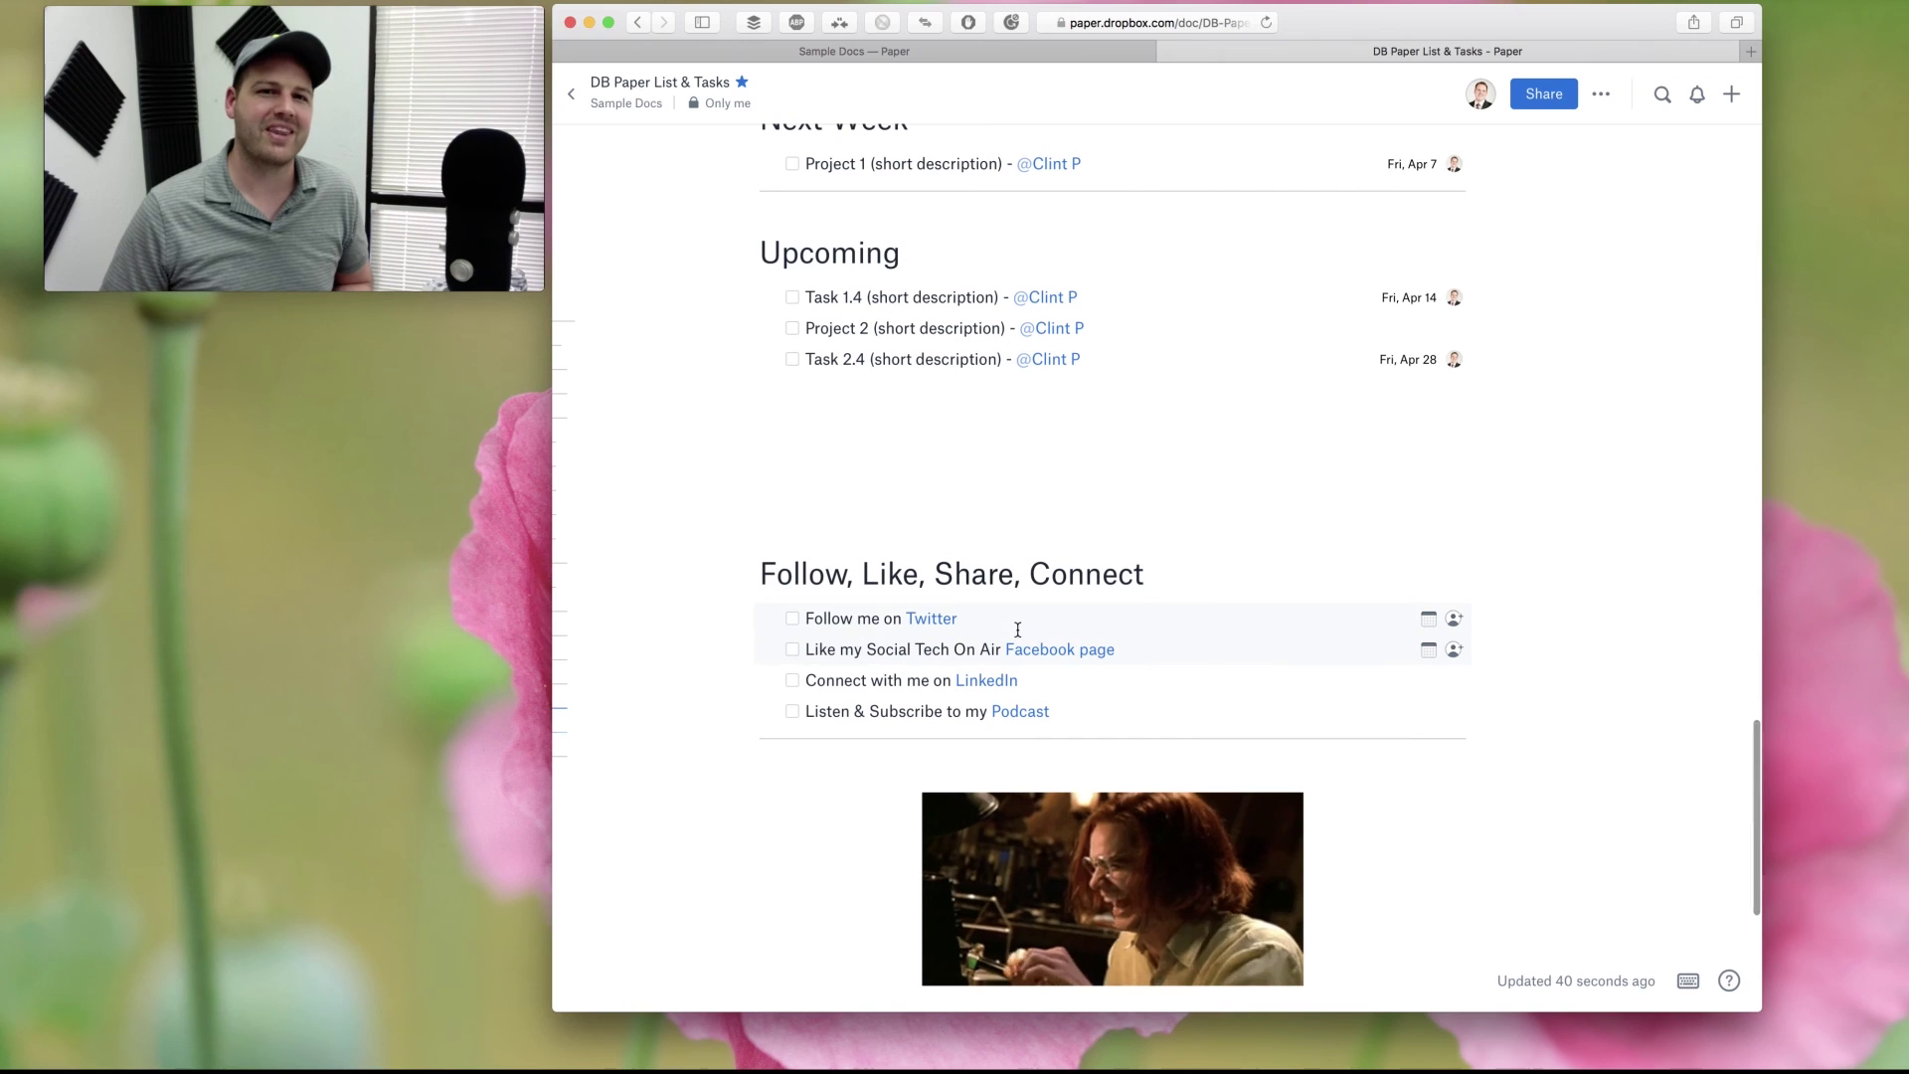